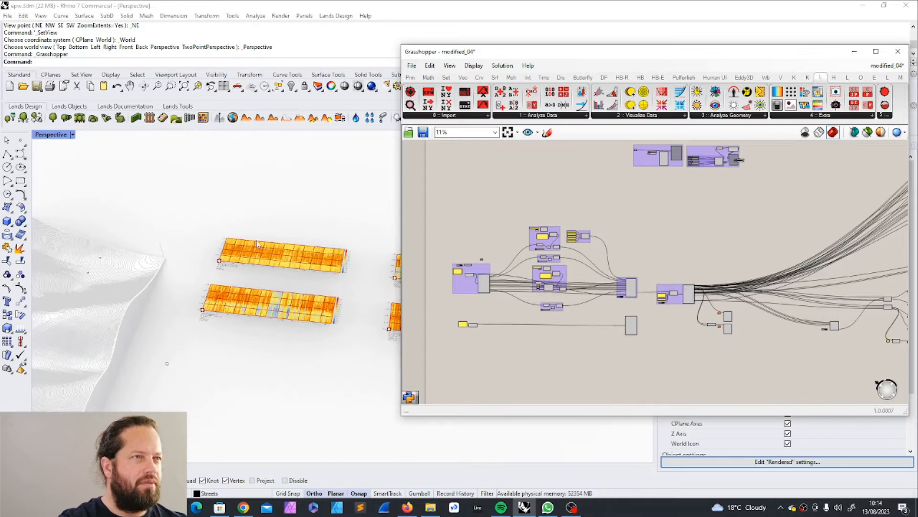
Step: Examine the Rhino scene with its hourly plots and the overall layout of the Grasshopper definition
scroll(284, 328, down, 3)
scroll(256, 327, down, 2)
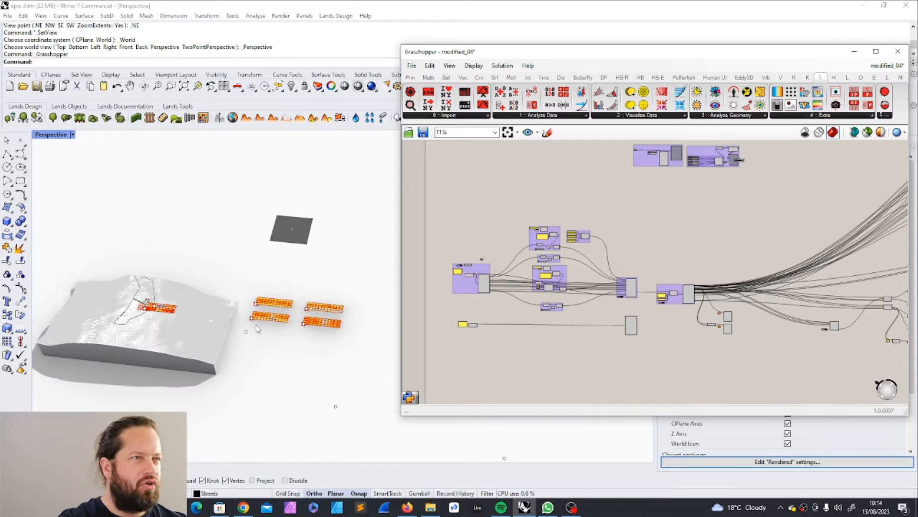
scroll(598, 347, down, 3)
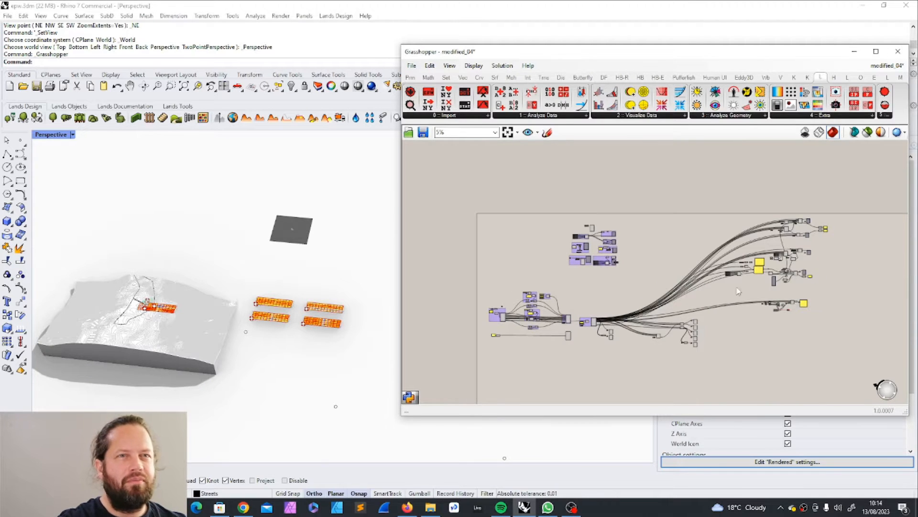
scroll(688, 335, up, 5)
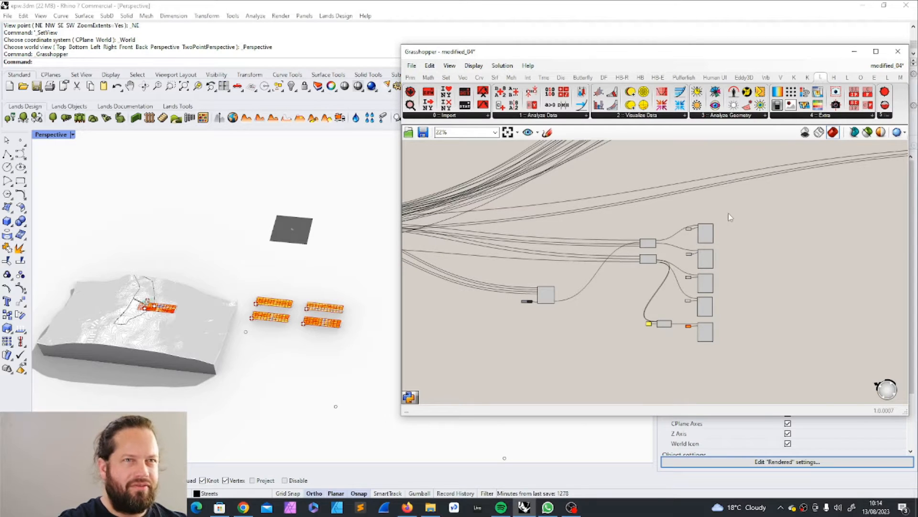
scroll(704, 322, down, 3)
scroll(483, 288, up, 2)
scroll(550, 289, down, 4)
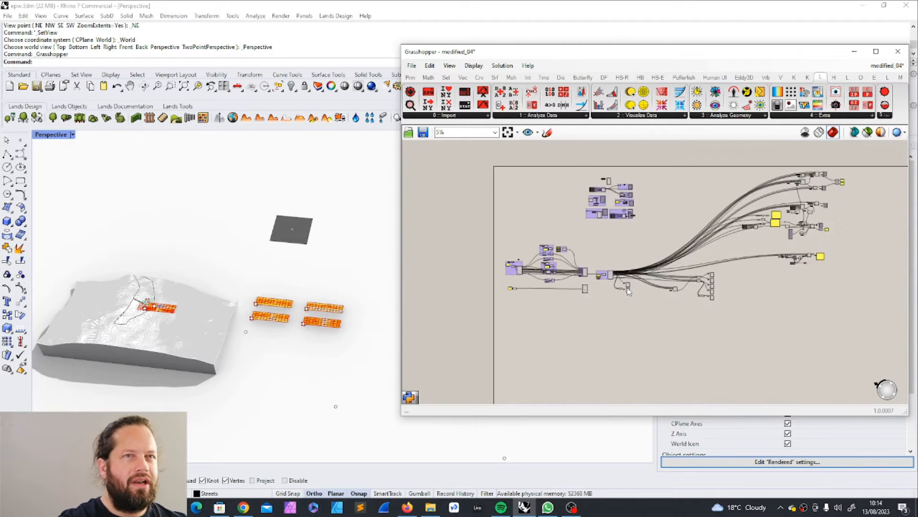
scroll(527, 292, up, 6)
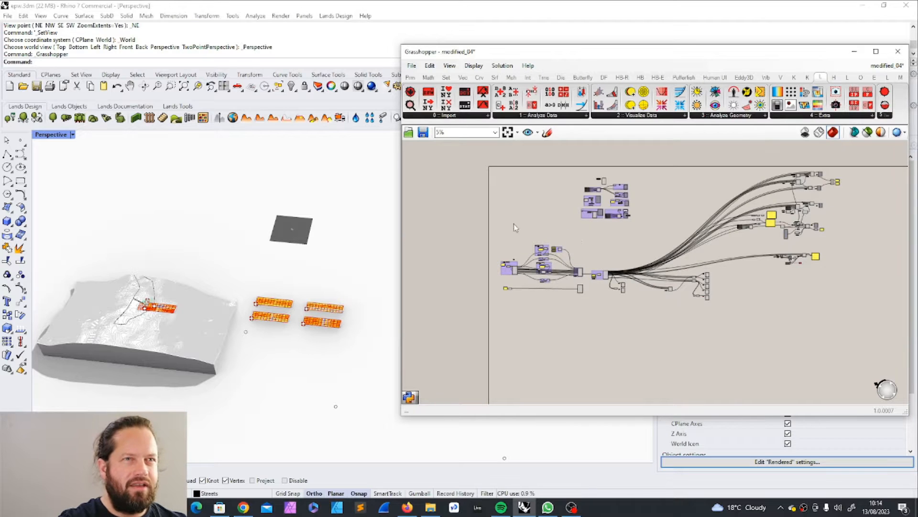
click(506, 271)
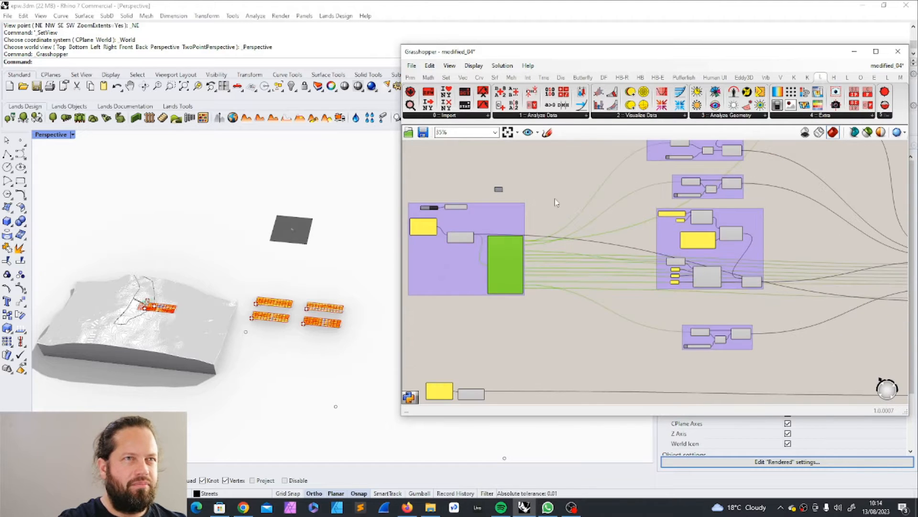
scroll(520, 268, down, 5)
scroll(529, 267, up, 2)
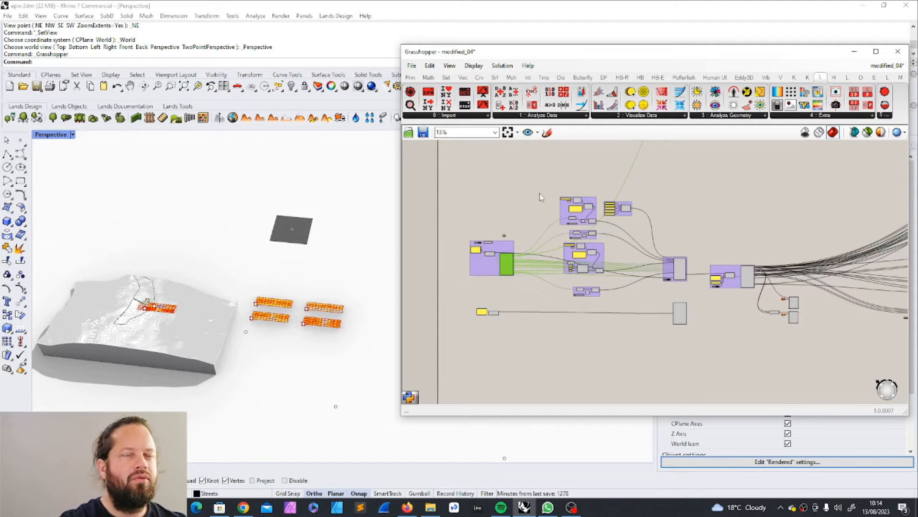
scroll(502, 244, down, 2)
Step: Examine the individual component groups of the definition, from the weather file import to the modified EPW output
drag(480, 156, 860, 341)
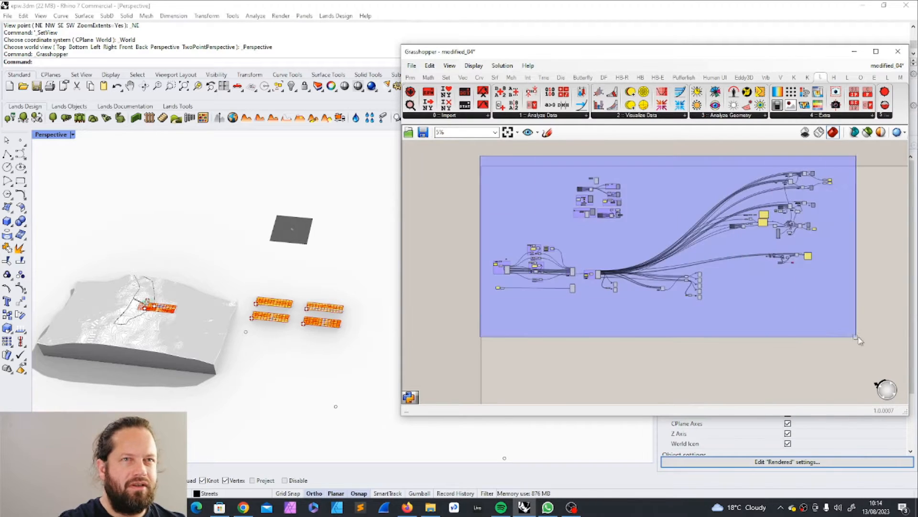
scroll(519, 278, up, 3)
scroll(497, 278, up, 3)
drag(443, 148, 557, 290)
scroll(604, 306, down, 4)
drag(593, 217, 709, 336)
scroll(714, 259, up, 1)
click(715, 258)
scroll(632, 287, up, 2)
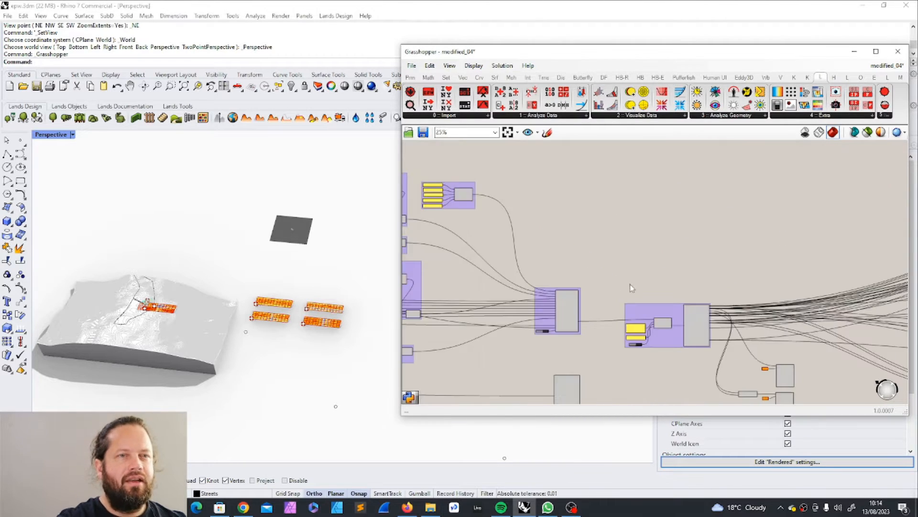
drag(610, 275, 740, 379)
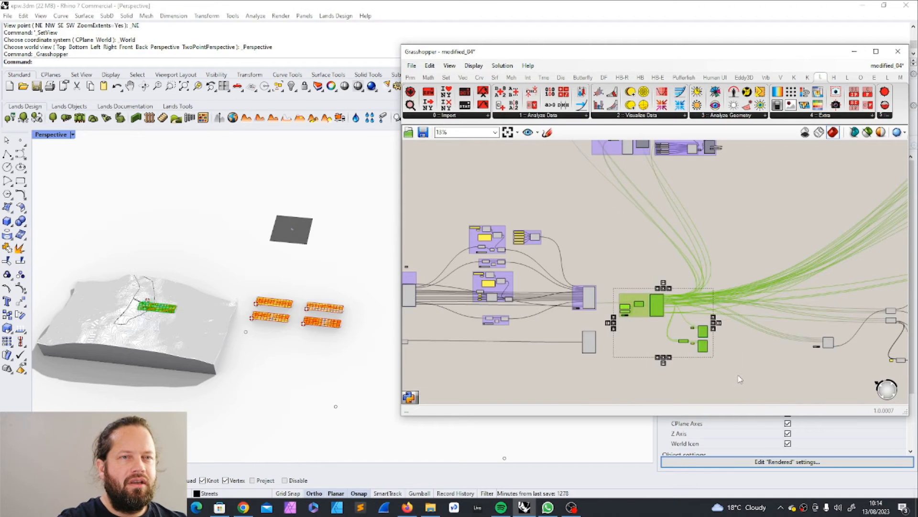
click(727, 243)
scroll(727, 242, down, 2)
Step: Review the Ladybug components available for importing, analysing and visualising data and for analysing geometry
click(460, 118)
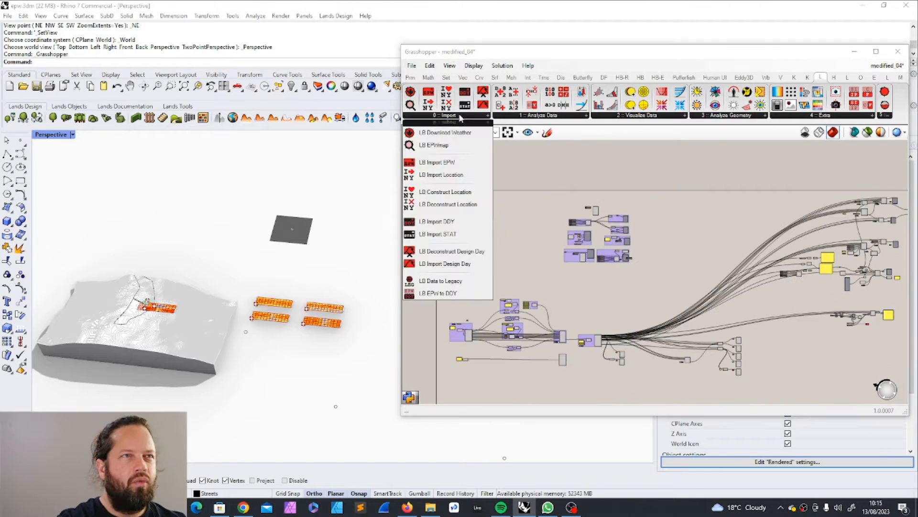
click(550, 118)
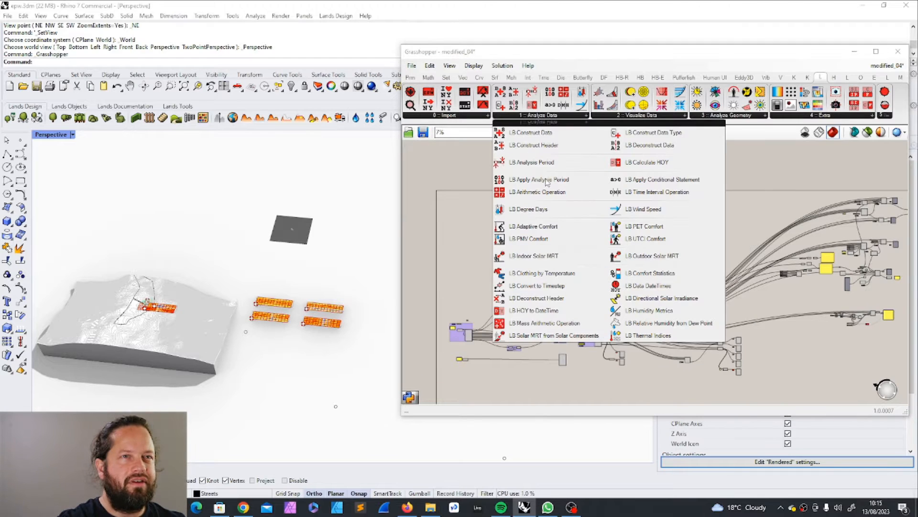
click(636, 117)
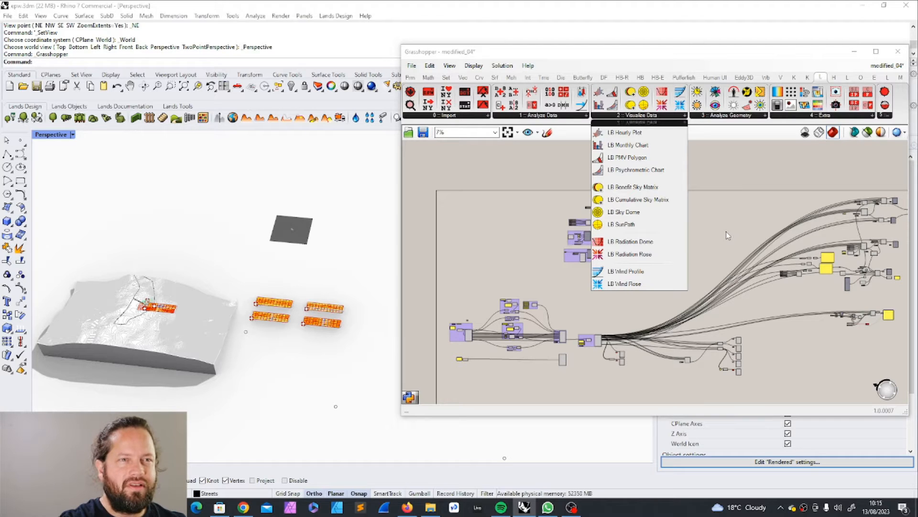
click(802, 354)
scroll(684, 317, down, 2)
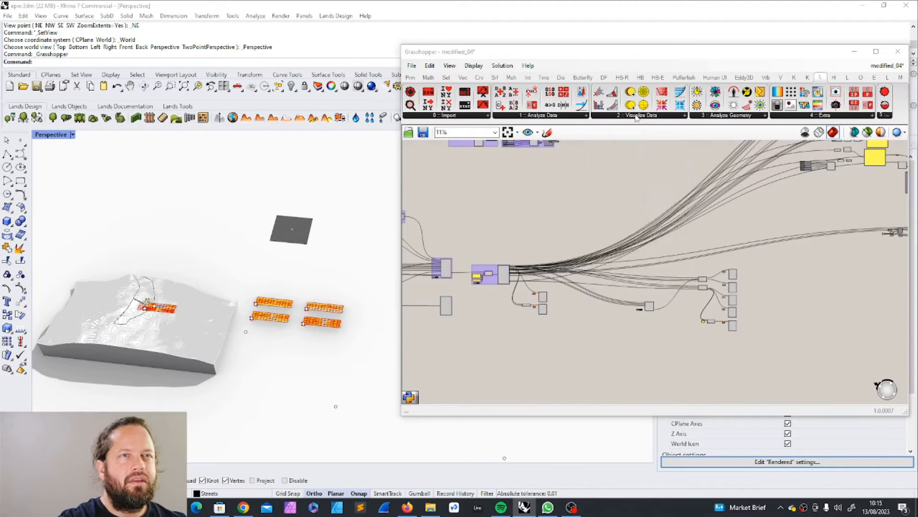
click(636, 114)
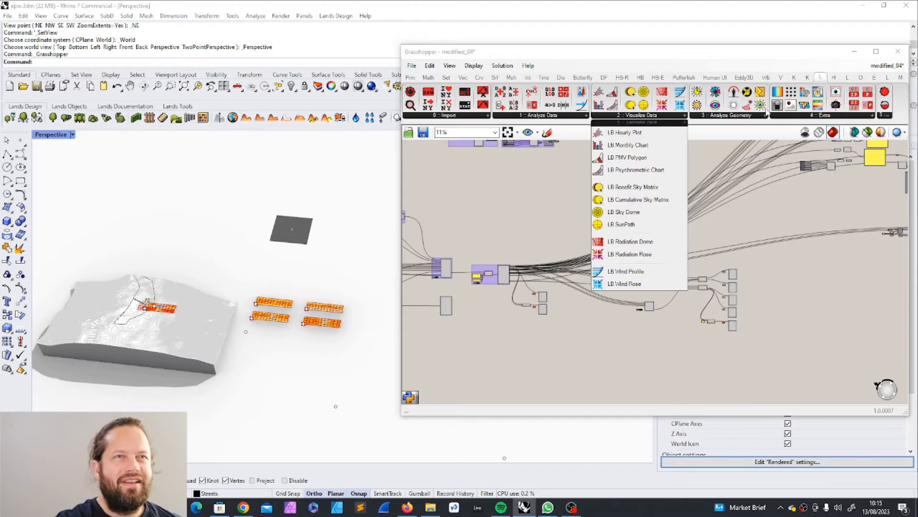
click(738, 116)
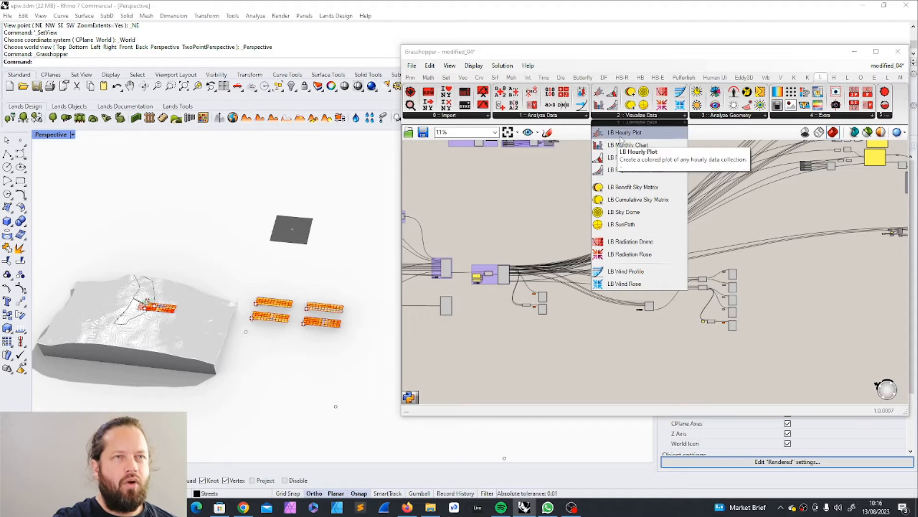
Step: Place an LB Hourly Plot component on empty canvas below the modified EPW group
click(621, 137)
click(572, 355)
scroll(491, 329, up, 3)
scroll(567, 330, down, 3)
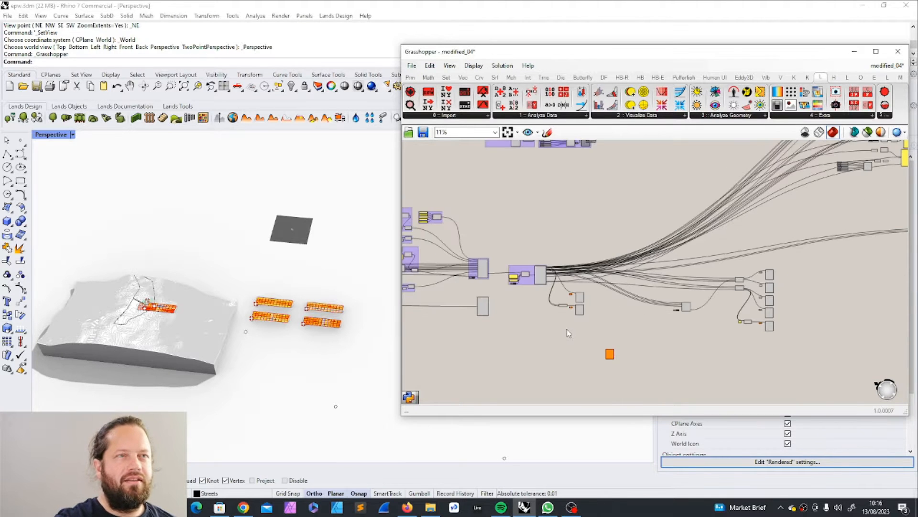
Step: Examine the original and modified LB Import EPW components and their weather data outputs
scroll(532, 244, up, 8)
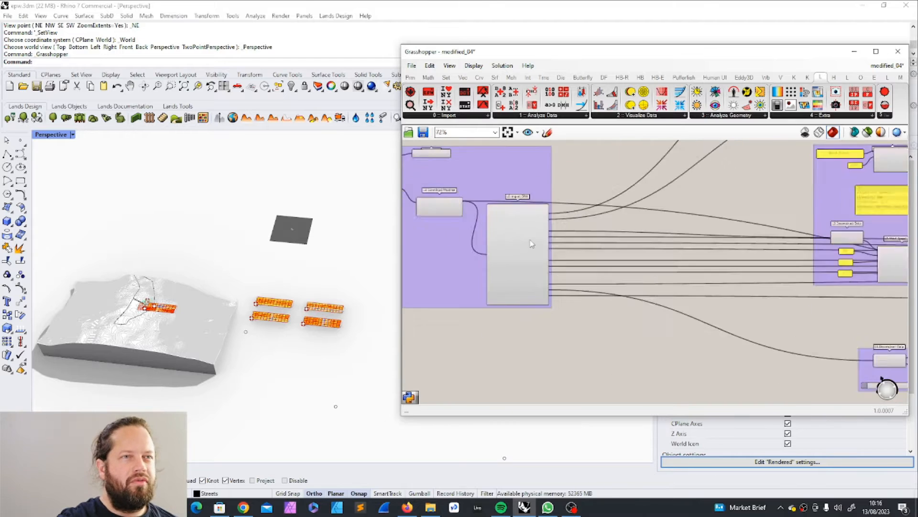
scroll(532, 244, up, 2)
scroll(500, 288, down, 5)
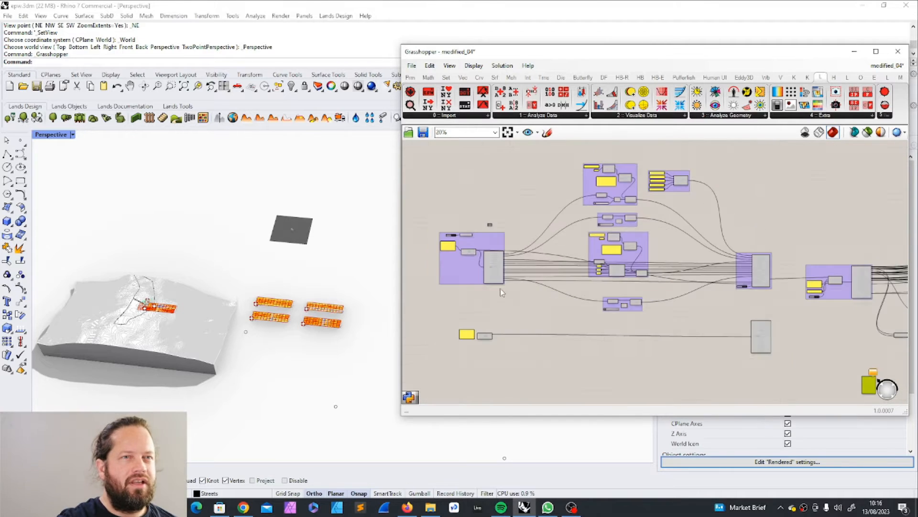
scroll(703, 287, down, 2)
scroll(711, 335, up, 5)
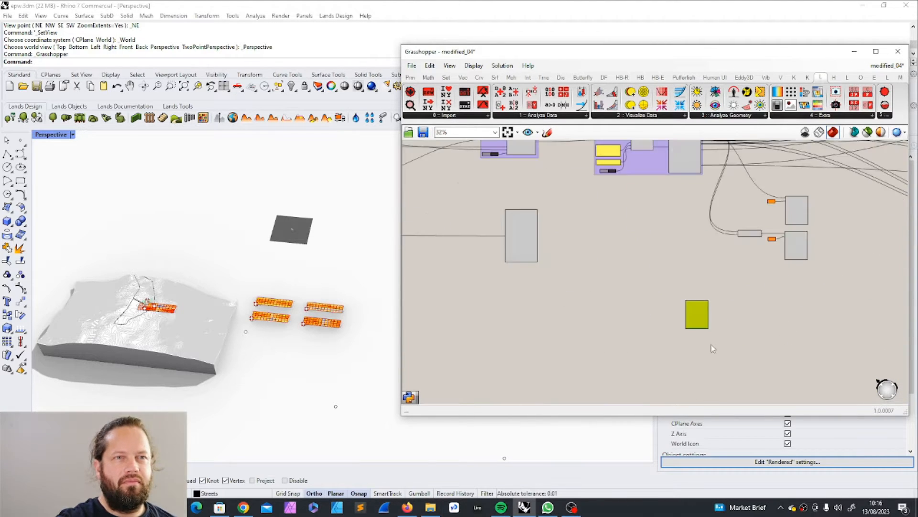
scroll(723, 306, down, 5)
scroll(715, 213, up, 7)
click(608, 181)
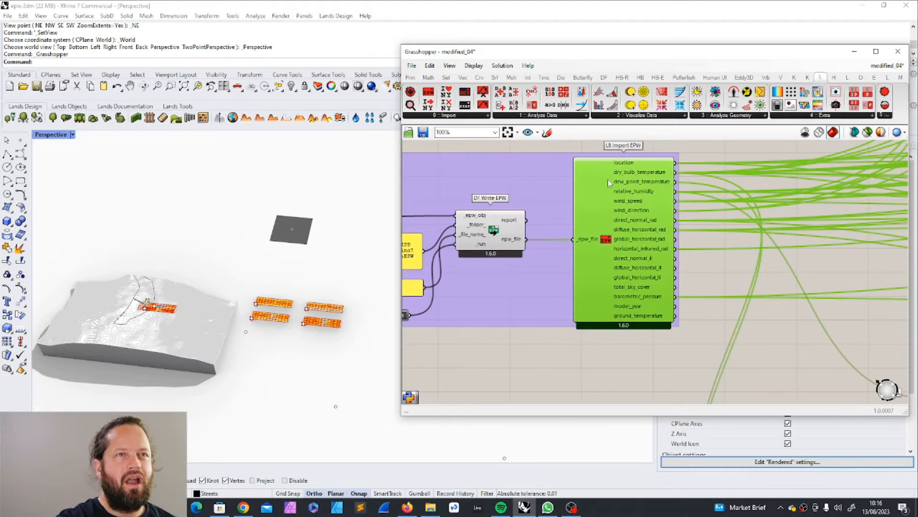
scroll(597, 234, down, 6)
scroll(610, 267, up, 7)
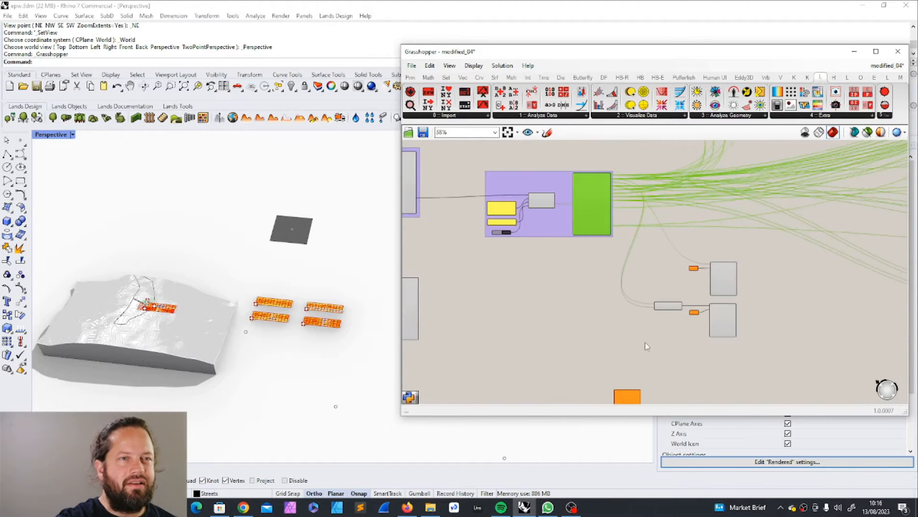
Step: Delete the two existing hourly plots and their relative humidity component below the modified LB Import EPW
scroll(731, 268, down, 3)
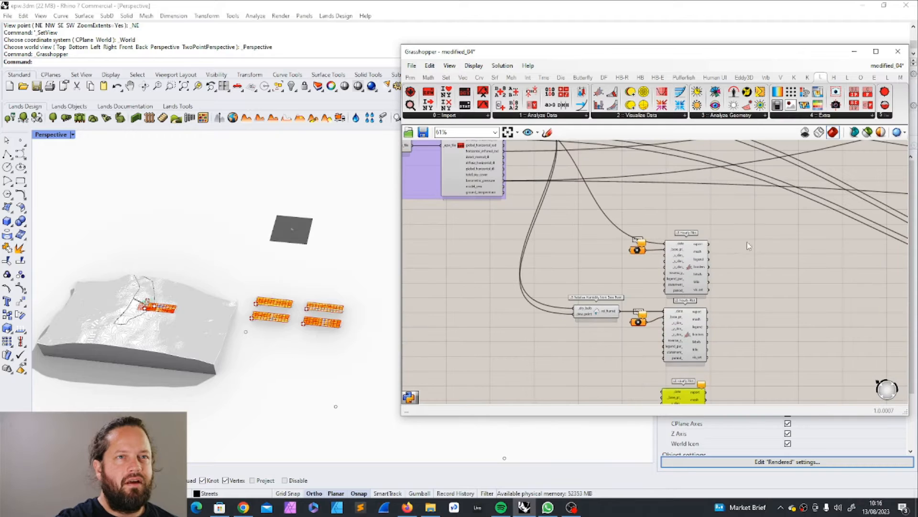
drag(745, 232, 558, 374)
key(Delete)
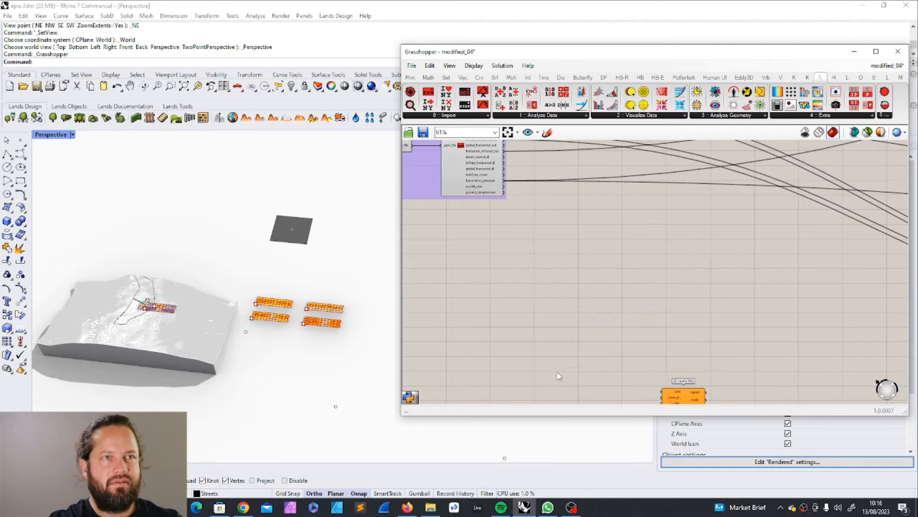
Step: Move the new LB Hourly Plot component up into the cleared space below the modified LB Import EPW
scroll(583, 318, down, 2)
scroll(645, 388, up, 2)
drag(675, 393, 634, 238)
Step: Delete the remaining chain with five hourly plots and the components feeding them
scroll(634, 238, down, 6)
scroll(713, 281, up, 4)
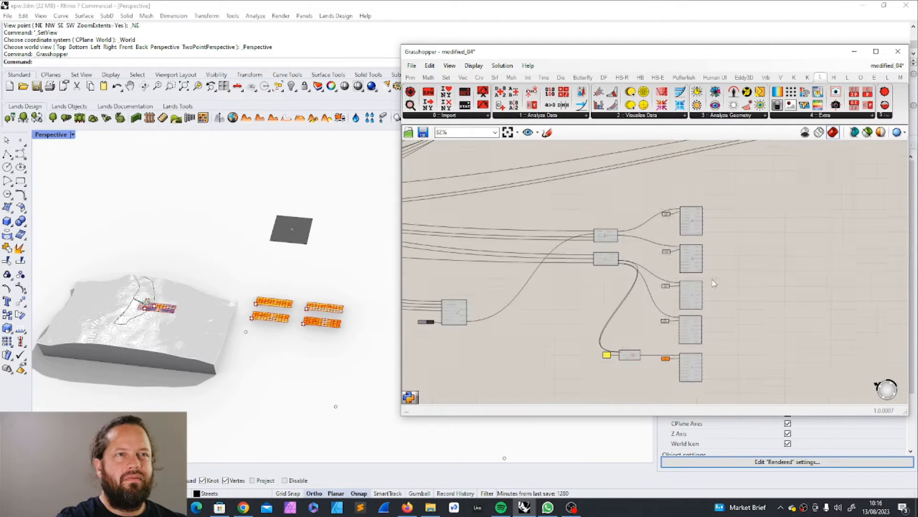
scroll(610, 210, down, 4)
drag(692, 202, 642, 251)
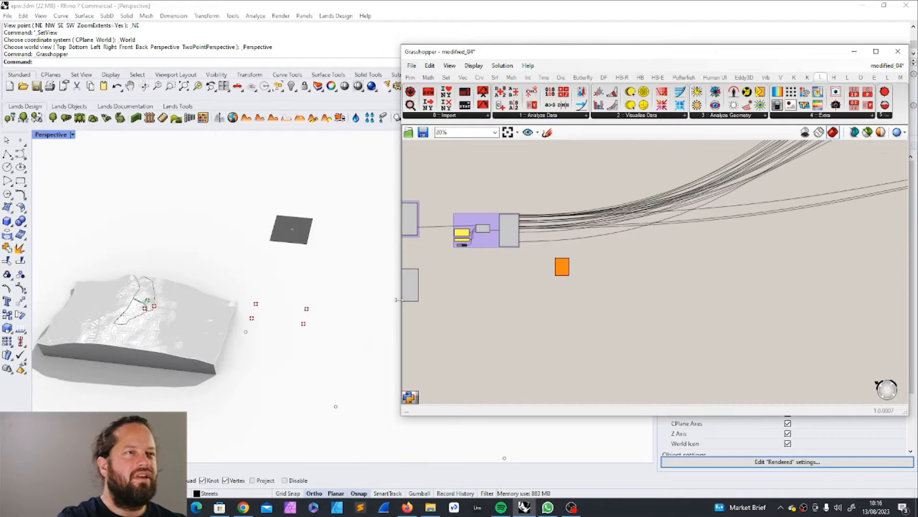
Step: Reposition the LB Hourly Plot component just downstream of LB Import EPW, clear of the existing wires
scroll(274, 322, up, 8)
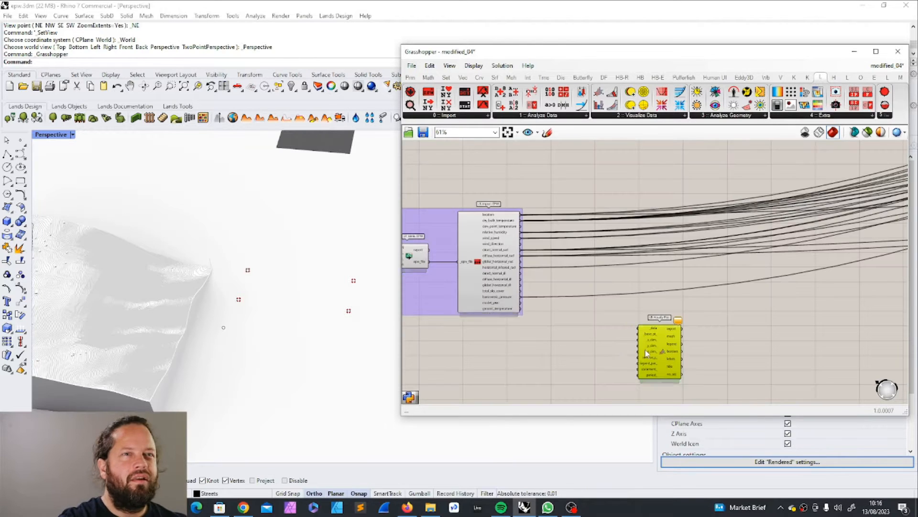
scroll(662, 355, up, 2)
drag(660, 354, 643, 328)
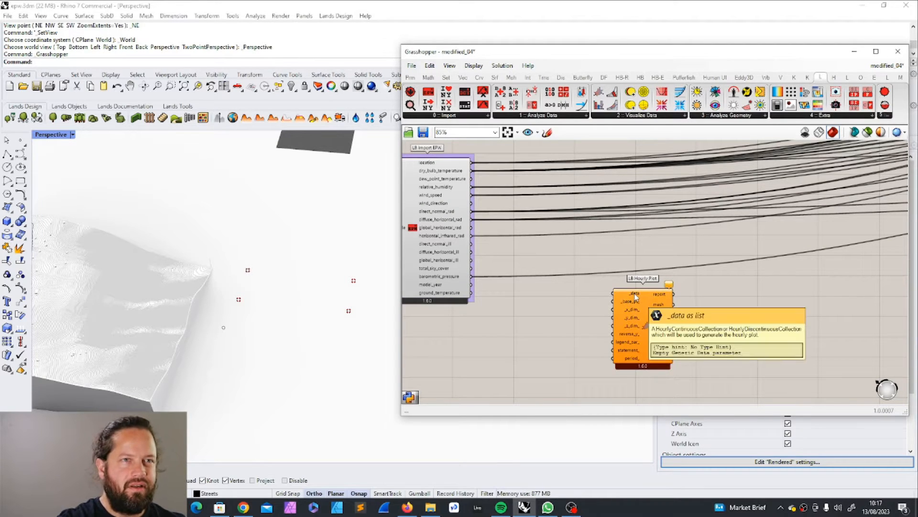
mouse_move(633, 298)
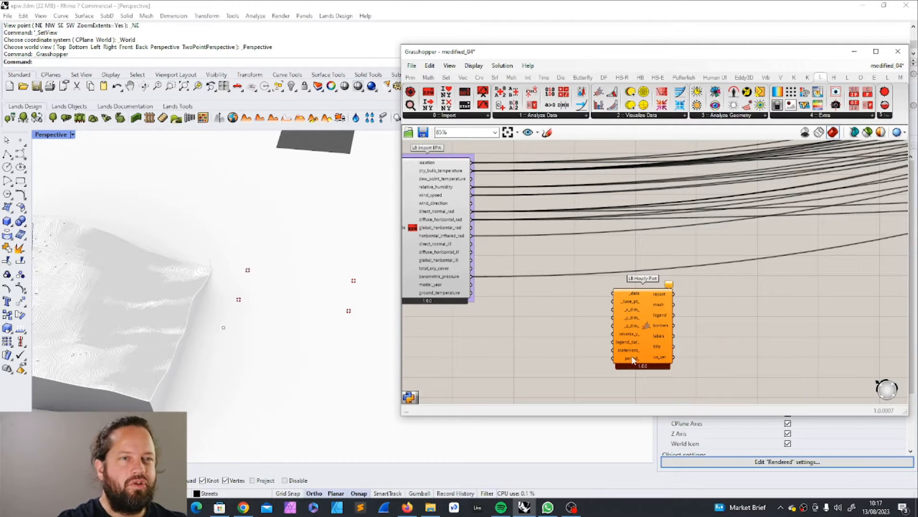
mouse_move(451, 164)
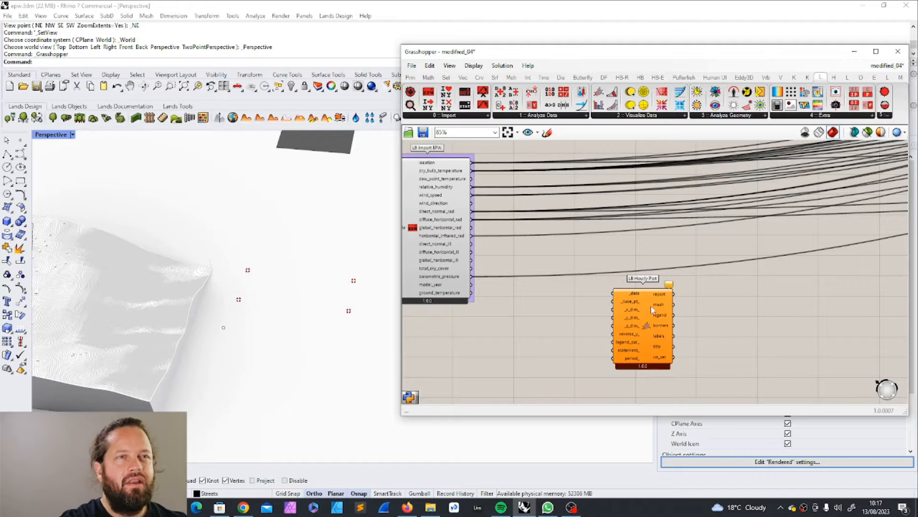
drag(653, 309, 680, 326)
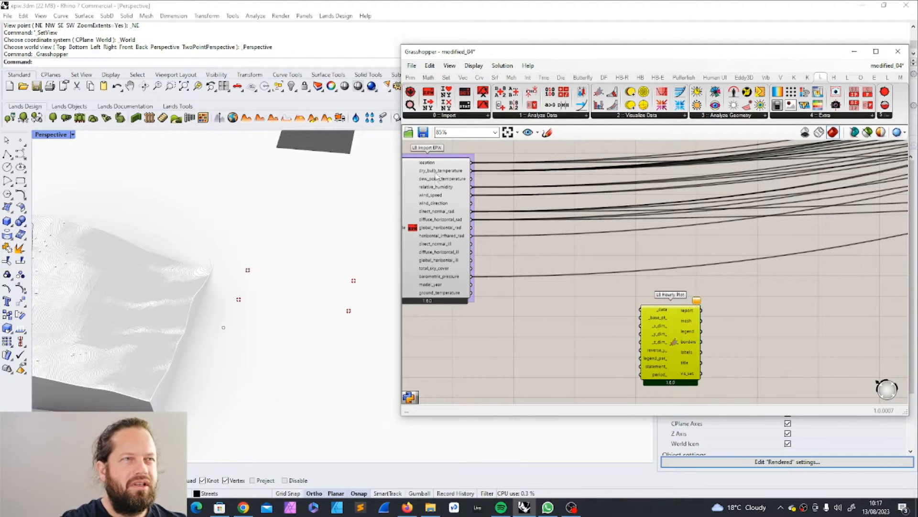
Step: Connect dry_bulb_temperature to the _data input of LB Hourly Plot and shift the plot component farther downstream
drag(472, 171, 640, 310)
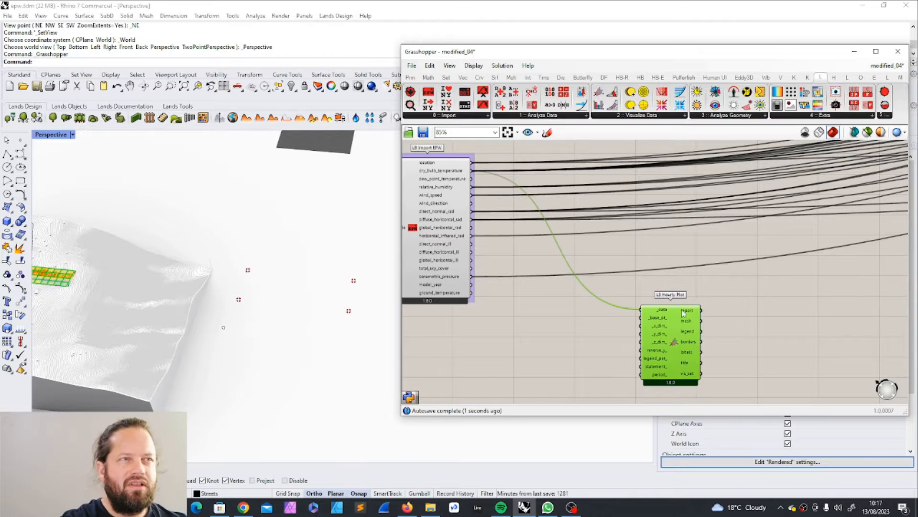
drag(685, 339, 764, 327)
mouse_move(663, 334)
mouse_move(744, 309)
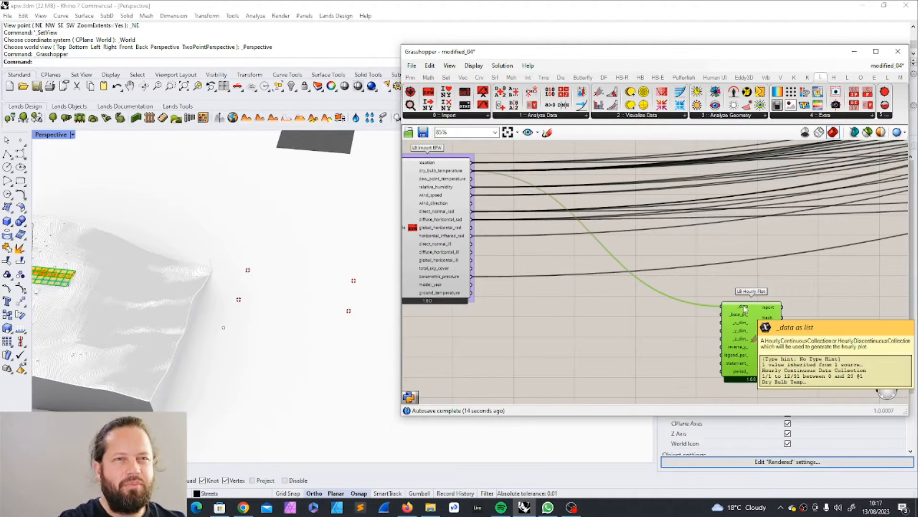
Step: Place an LB Construct Data component between LB Import EPW and LB Hourly Plot
click(634, 331)
click(543, 117)
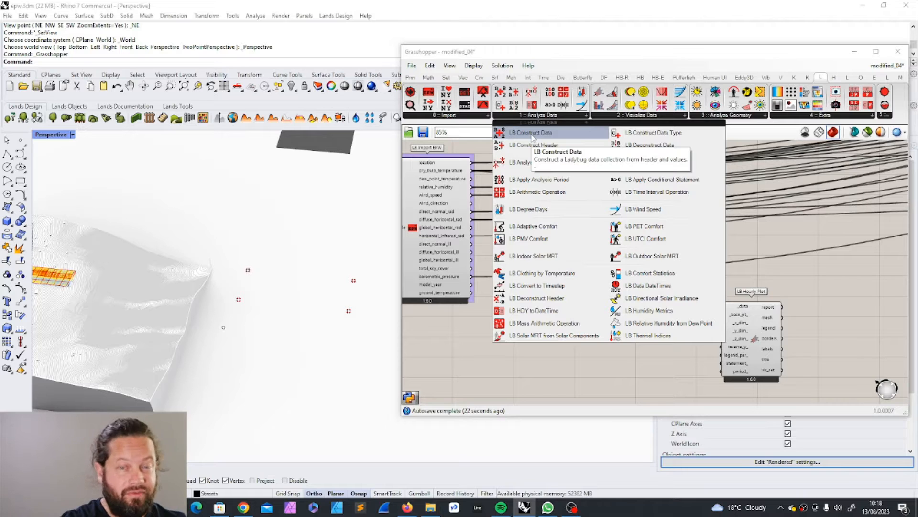
click(534, 133)
click(617, 357)
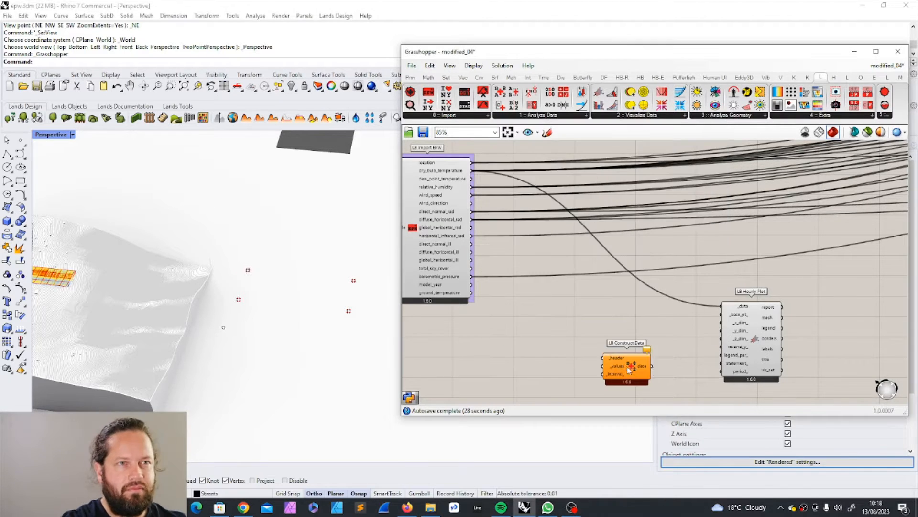
Step: Delete the LB Construct Data component beside LB Hourly Plot
scroll(583, 342, up, 3)
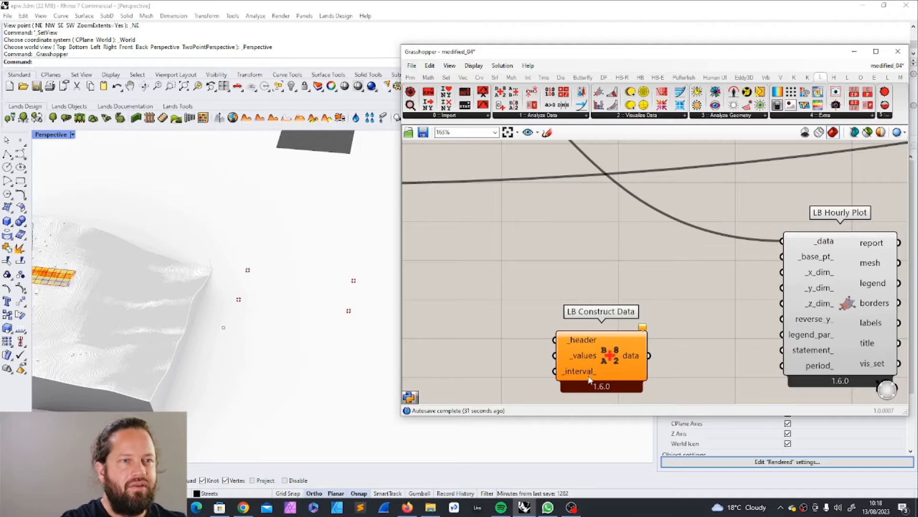
scroll(614, 344, down, 5)
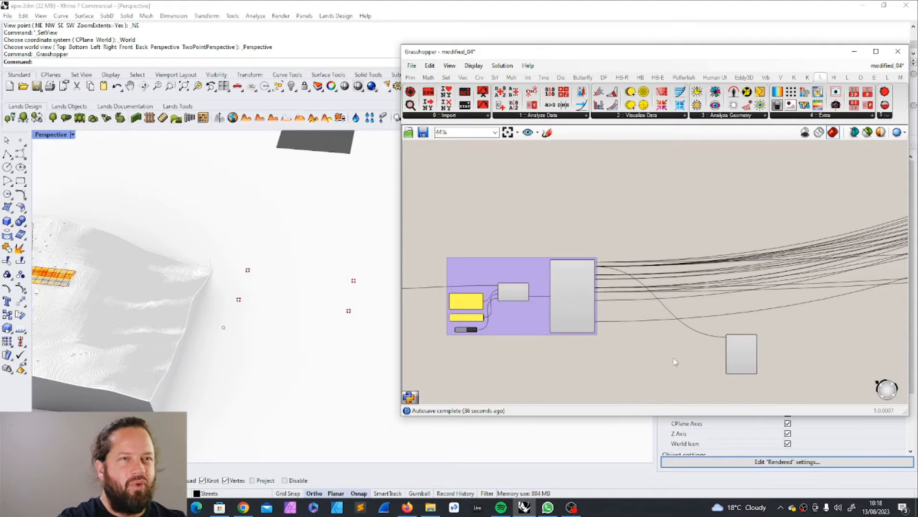
Step: Place a Point parameter beside LB Hourly Plot and connect it to the _base_pt_ input
scroll(708, 358, up, 6)
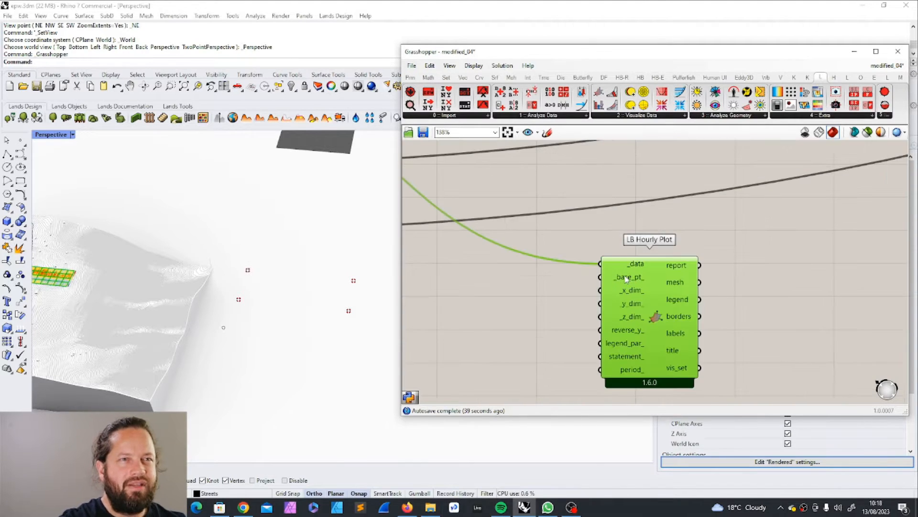
click(410, 77)
drag(410, 92, 533, 305)
click(526, 300)
right_click(519, 300)
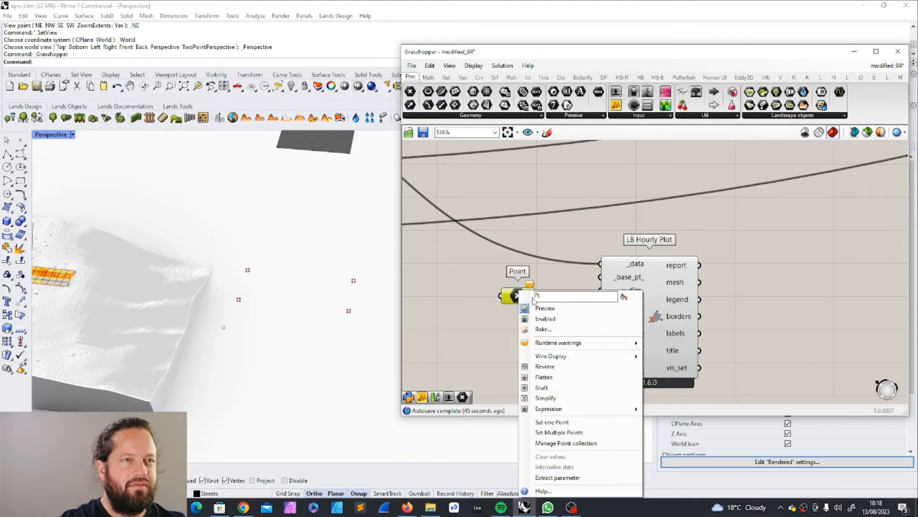
click(556, 285)
mouse_move(536, 295)
mouse_down()
mouse_move(600, 277)
mouse_move(521, 295)
mouse_move(529, 288)
mouse_up()
click(649, 282)
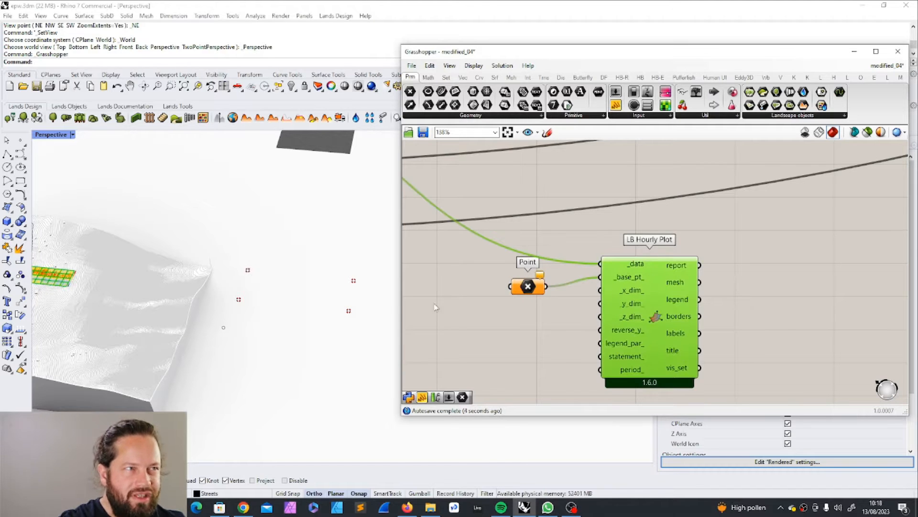
Step: Reference a single Rhino point outside the terrain in the Point parameter and shift the parameter slightly away from LB Hourly Plot
scroll(360, 312, down, 10)
scroll(284, 304, up, 14)
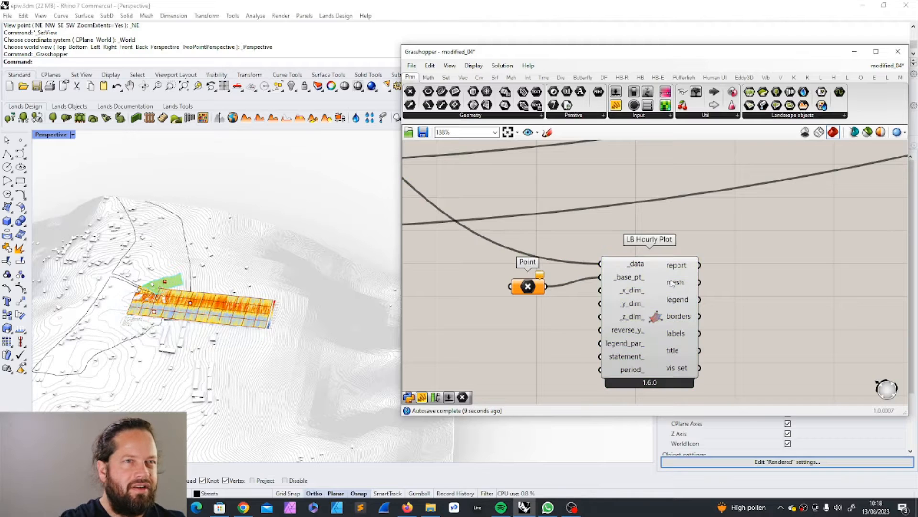
scroll(164, 320, up, 7)
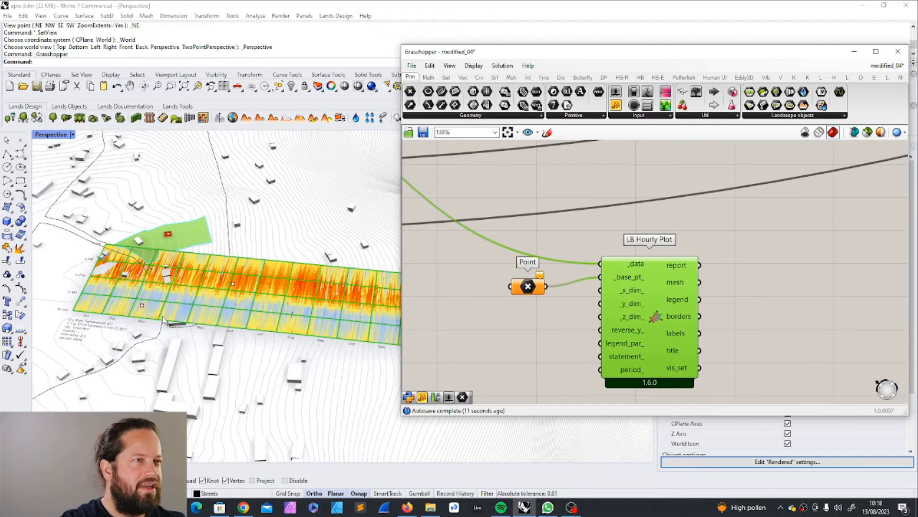
scroll(164, 320, down, 20)
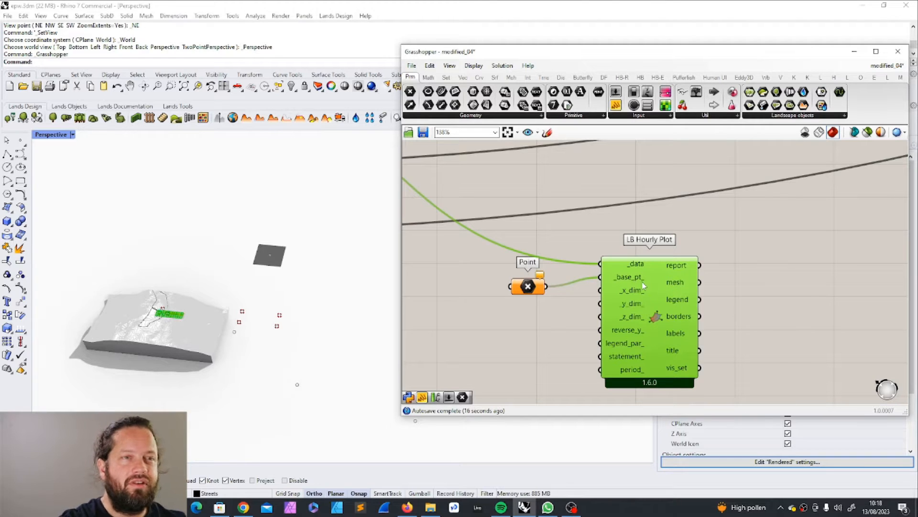
click(791, 310)
click(527, 286)
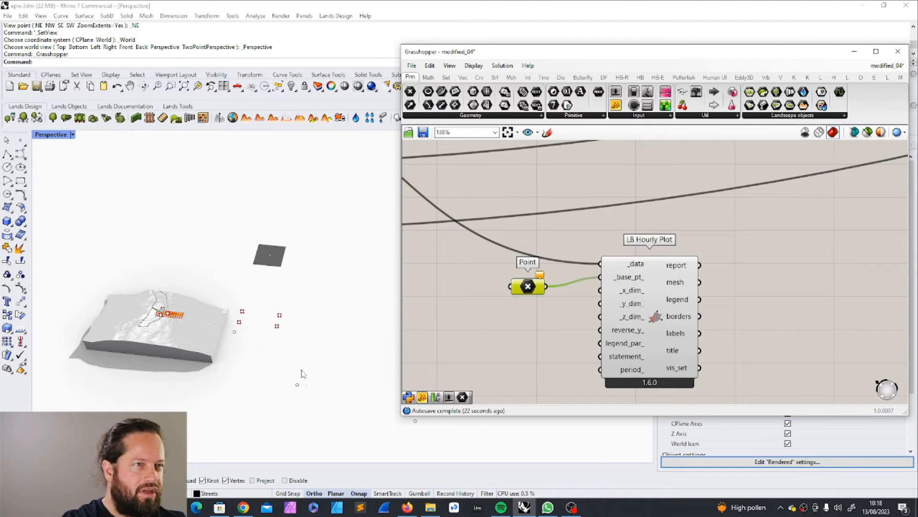
right_click(533, 289)
click(564, 422)
click(297, 384)
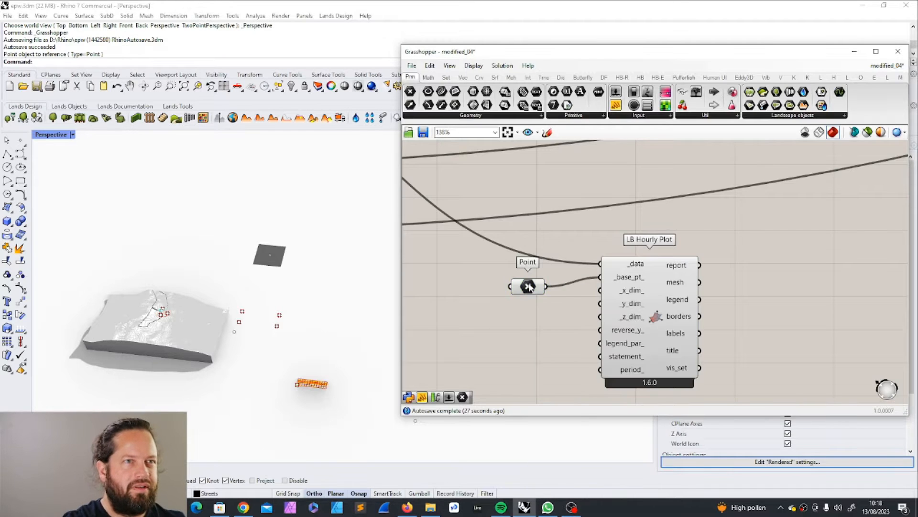
drag(531, 285, 517, 281)
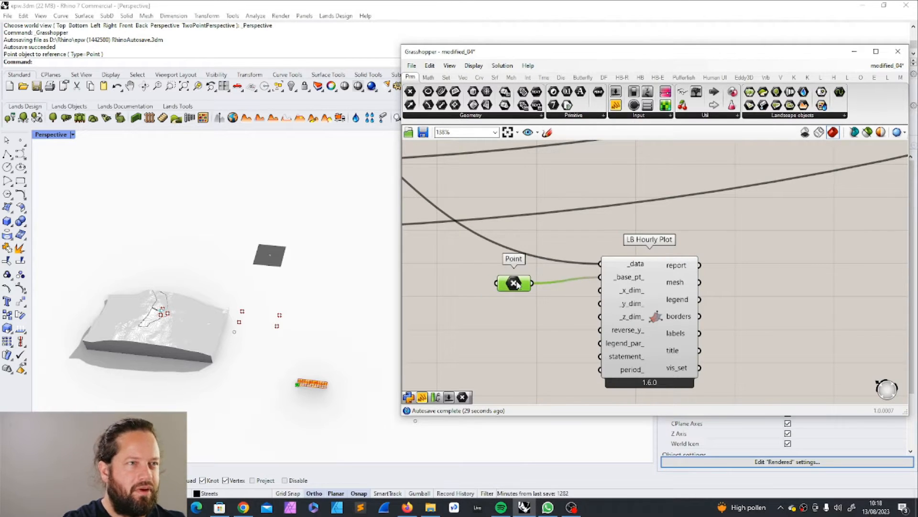
Step: Move the hourly plot's referenced base point a short distance across the empty area beside the terrain in Rhino
click(316, 361)
scroll(315, 409, up, 8)
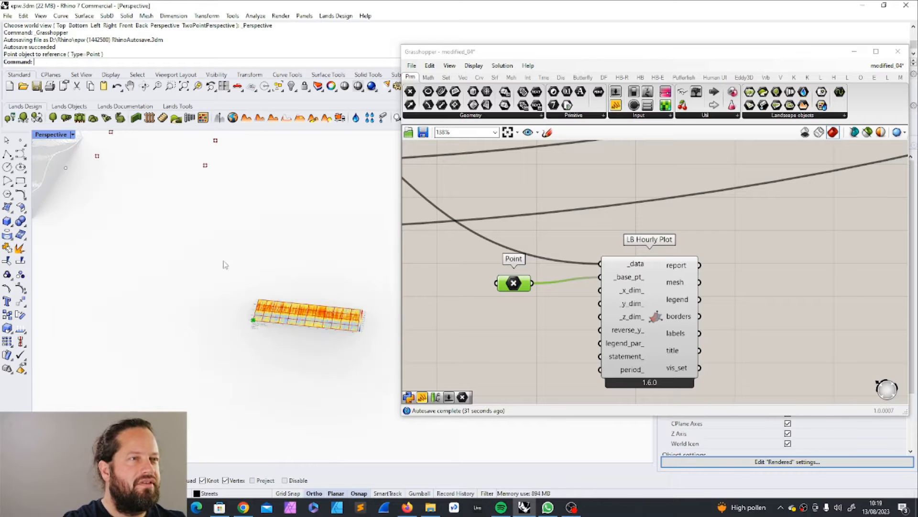
scroll(243, 283, down, 4)
scroll(228, 227, up, 2)
scroll(227, 227, up, 5)
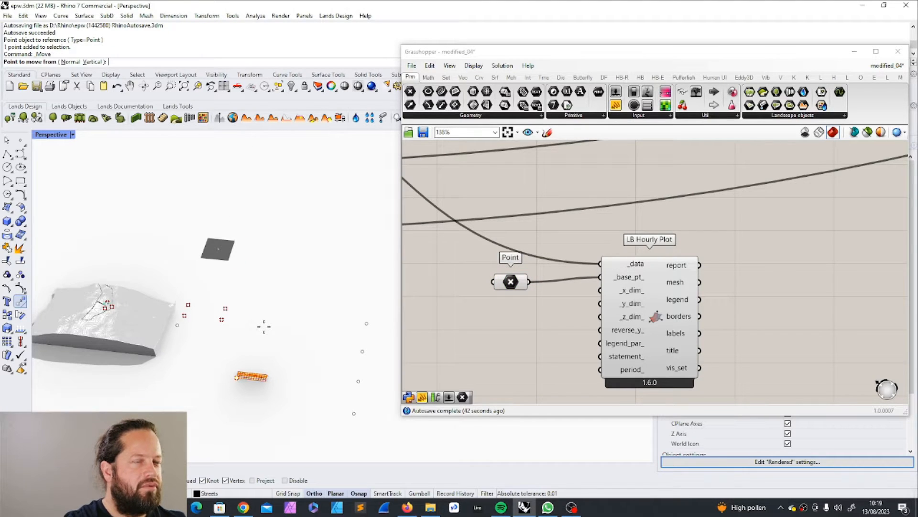
click(237, 376)
click(250, 347)
scroll(253, 348, up, 8)
shift+right_drag(253, 349, 220, 353)
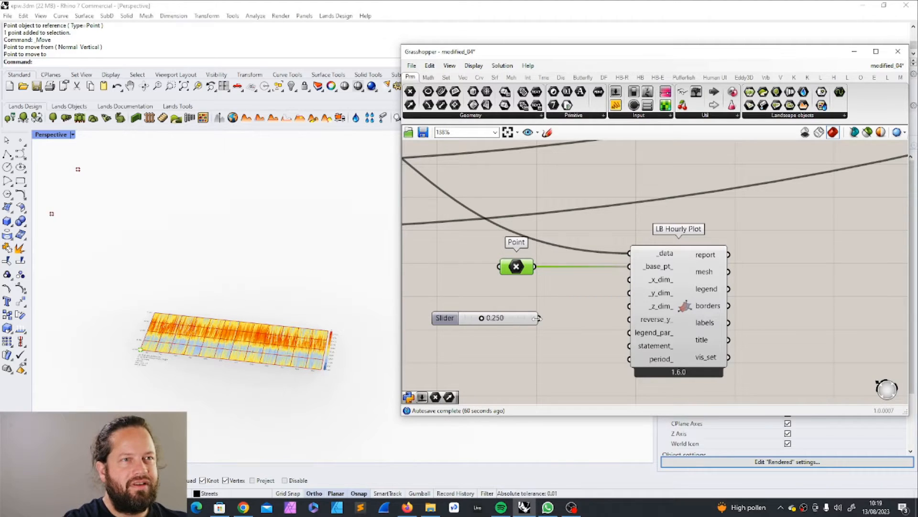
Step: Connect a number slider set to 1.000 to _x_dim_, with a matching slider on _y_dim_, and space the two apart
drag(536, 318, 630, 279)
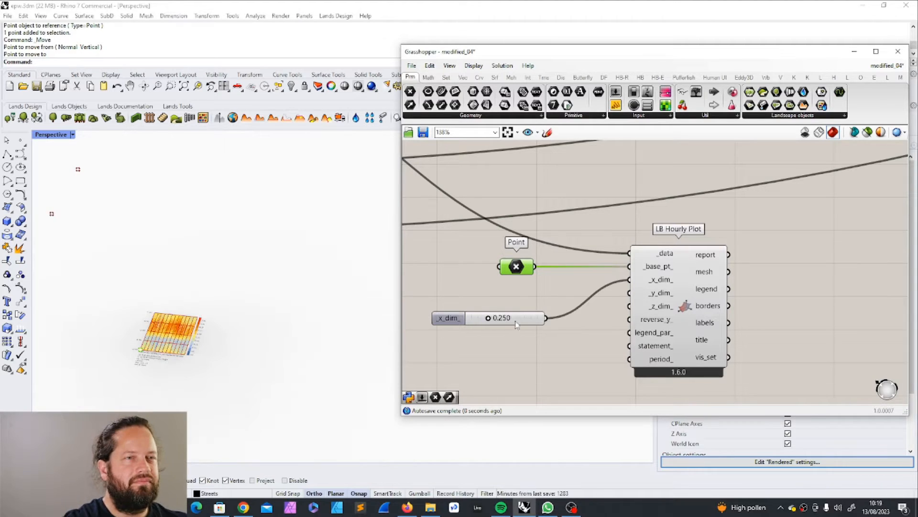
drag(489, 318, 539, 320)
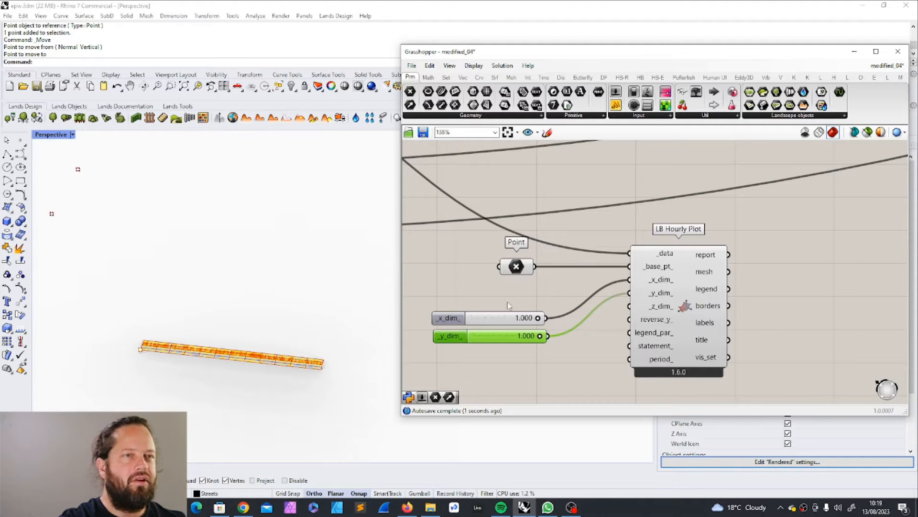
drag(500, 320, 500, 306)
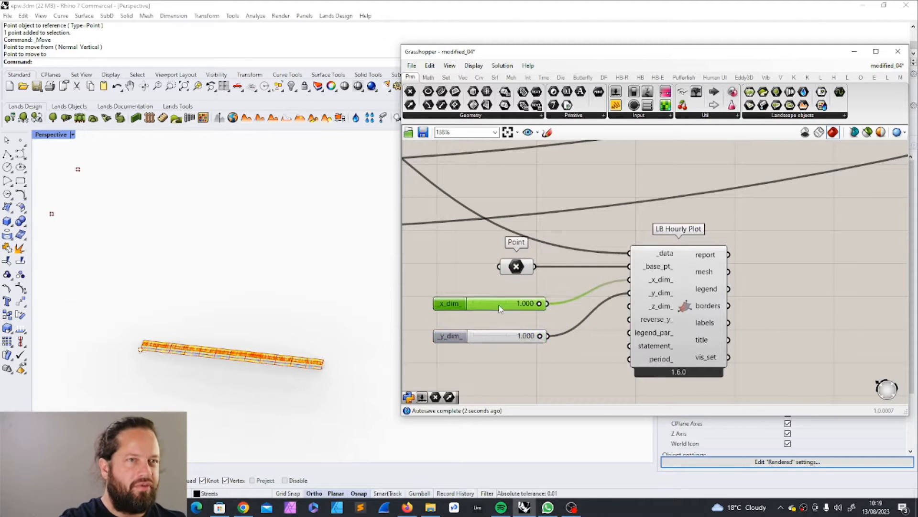
Step: Set the _y_dim_ slider's maximum to 2 and raise its value to the upper end of the range
double_click(466, 342)
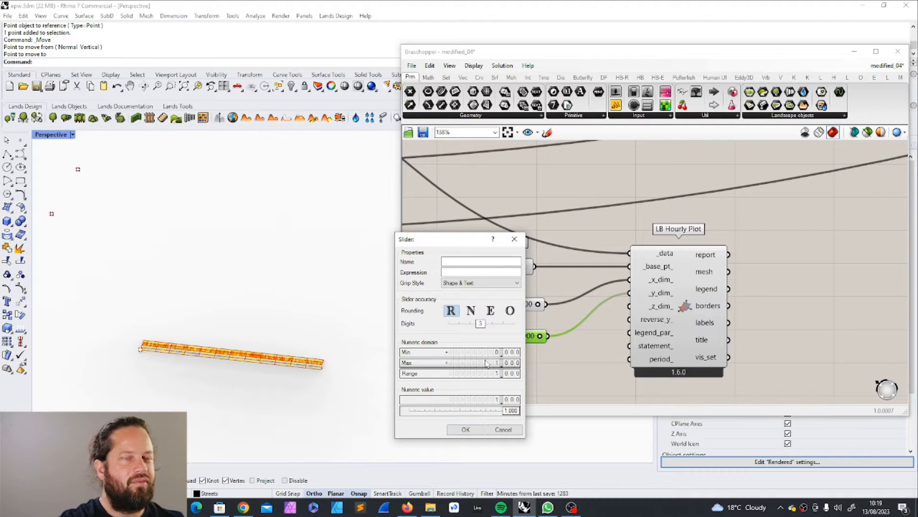
double_click(486, 362)
text(2)
key(Return)
click(467, 430)
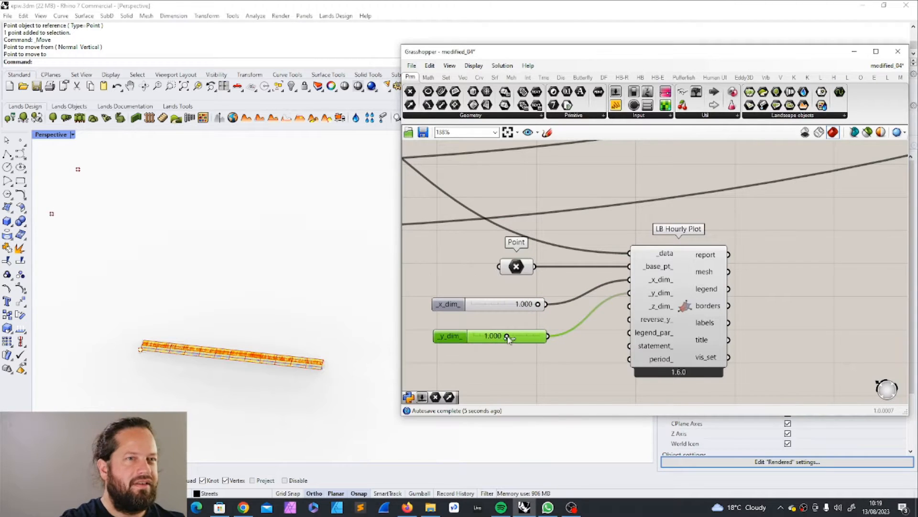
drag(509, 336, 556, 338)
Step: Set the _y_dim_ slider's maximum to 5 and its value to 4.000, and place it directly below the _x_dim_ slider
double_click(463, 340)
double_click(483, 363)
text(5)
key(Return)
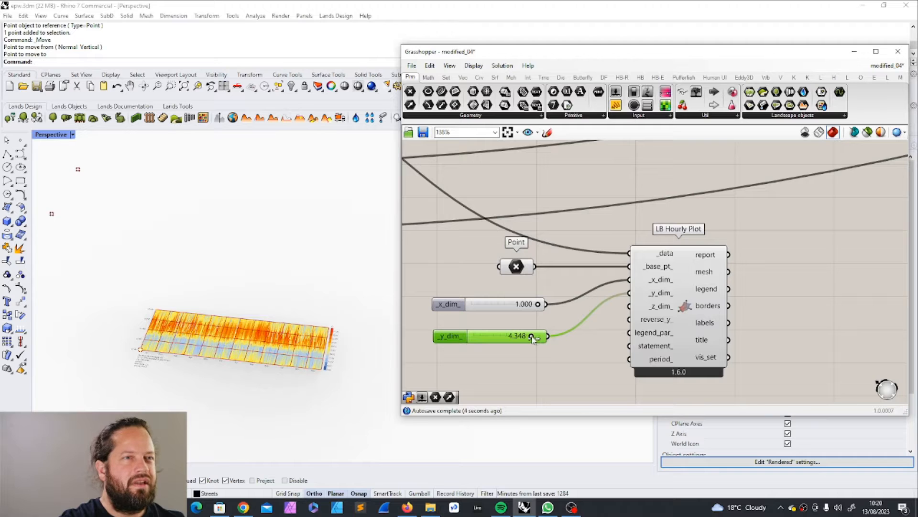
drag(533, 338, 527, 336)
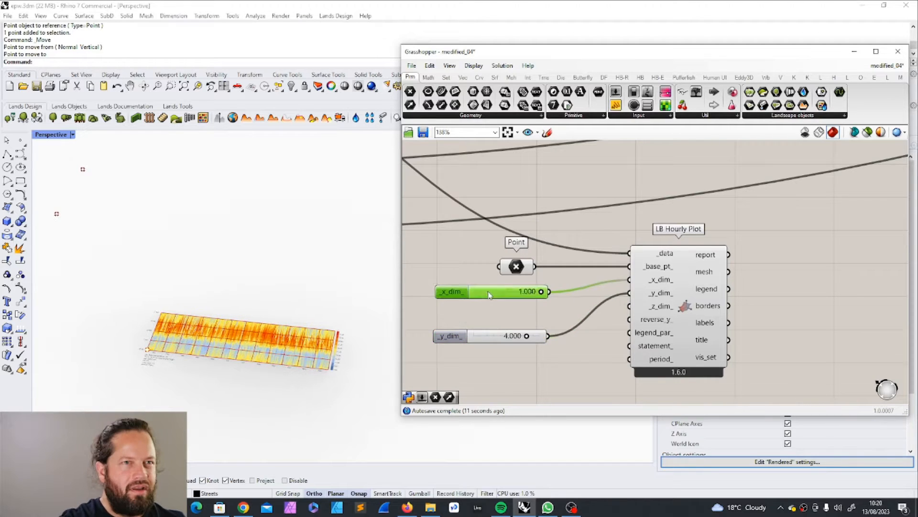
click(449, 336)
drag(450, 336, 450, 310)
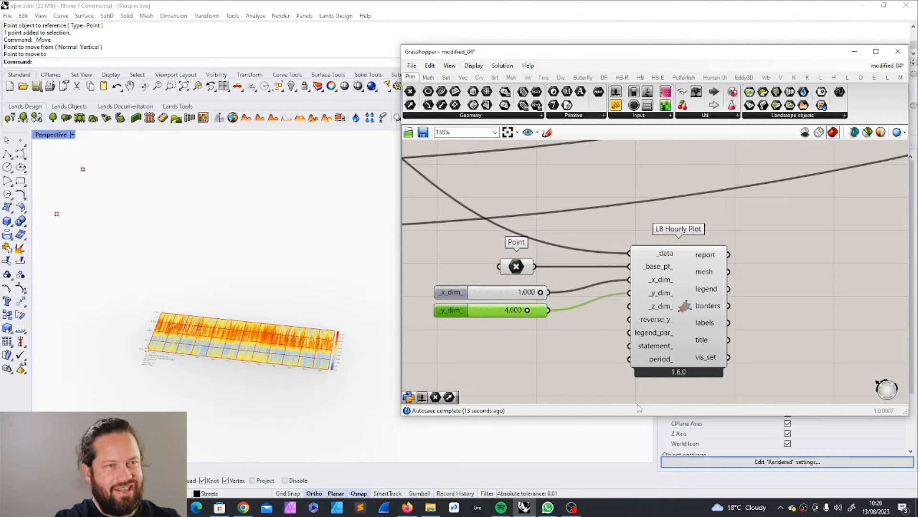
Step: Duplicate the _y_dim_ slider, set the copy to 1.000 and connect it to the _z_dim_ input of LB Hourly Plot
click(506, 352)
click(492, 314)
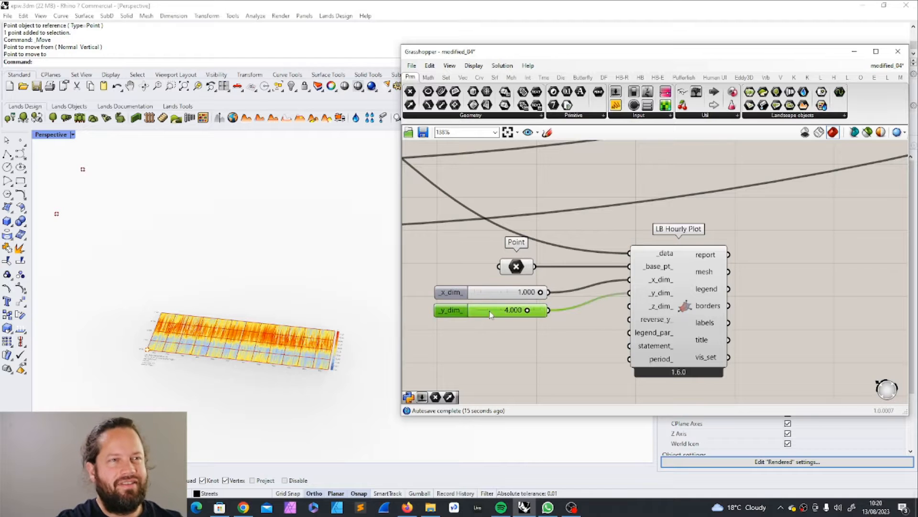
key(ctrl+c)
key(ctrl+v)
double_click(495, 331)
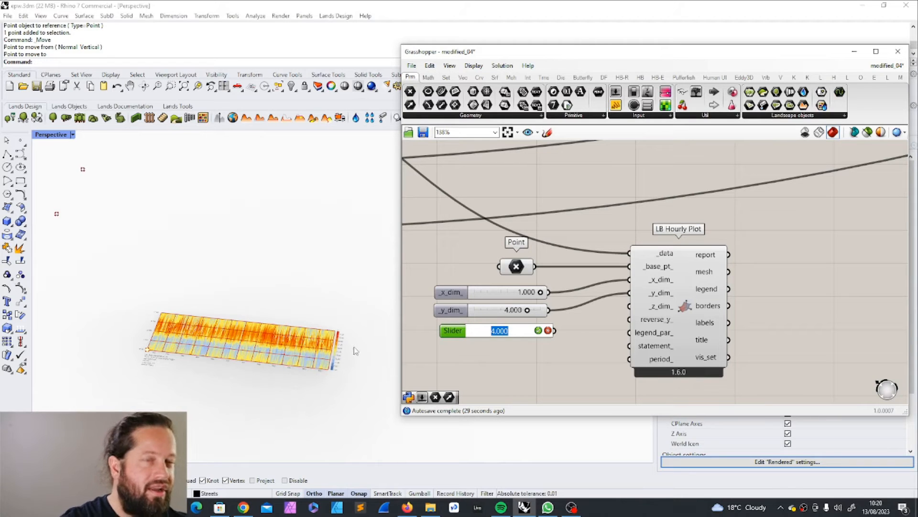
drag(522, 331, 416, 315)
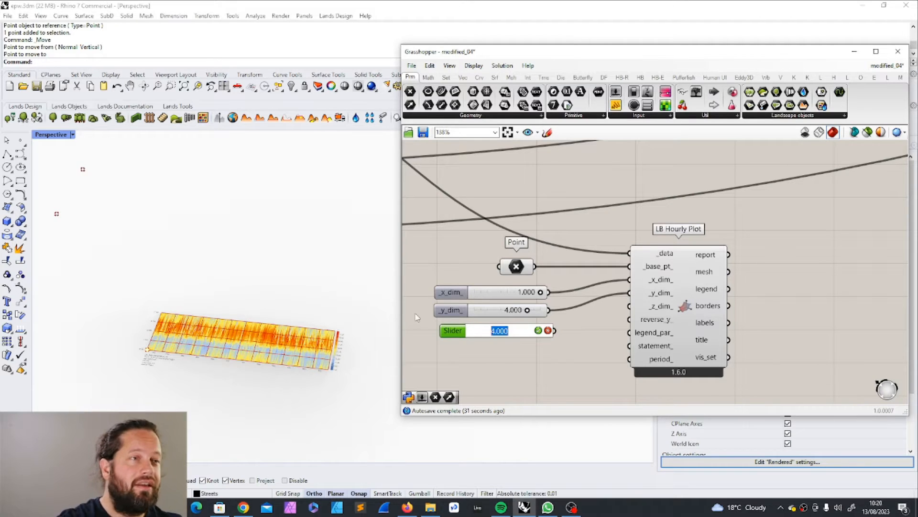
click(517, 330)
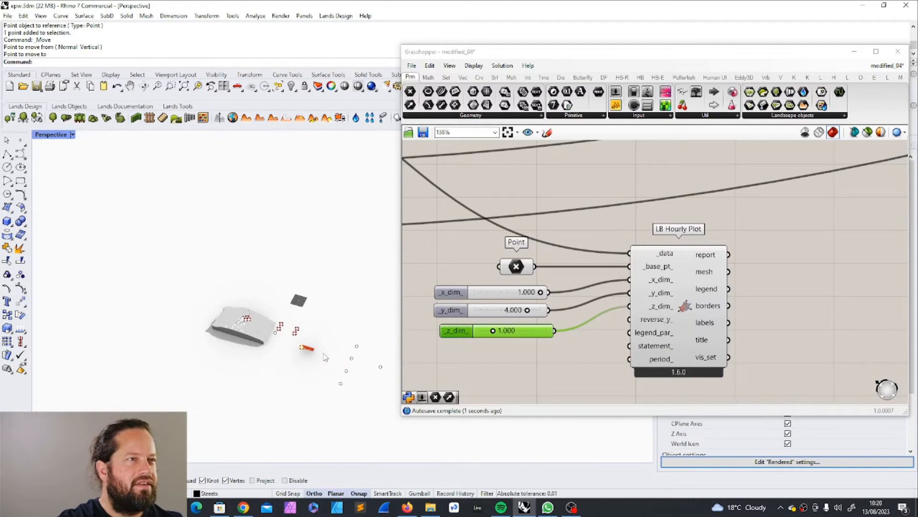
Step: Set the _z_dim_ slider to 5.000 to increase the hourly plot's vertical relief
scroll(312, 354, up, 3)
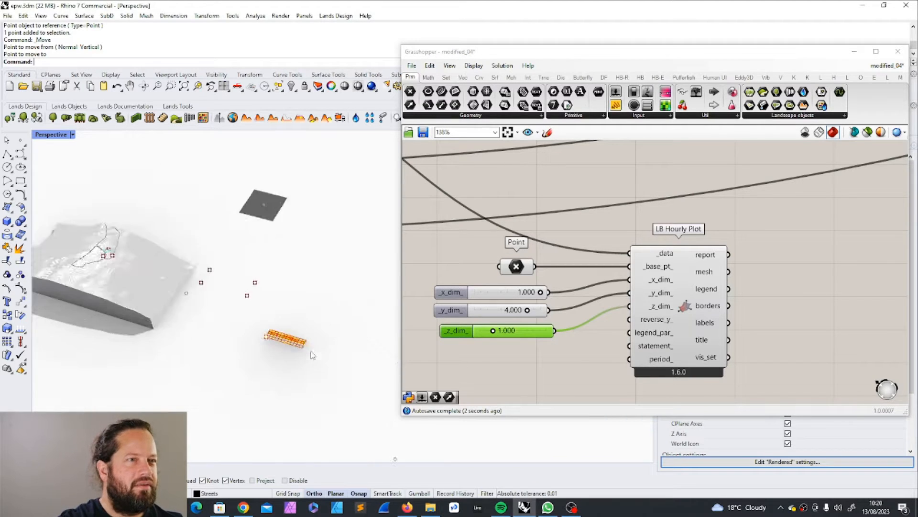
scroll(312, 354, up, 5)
scroll(295, 338, down, 3)
scroll(266, 327, up, 5)
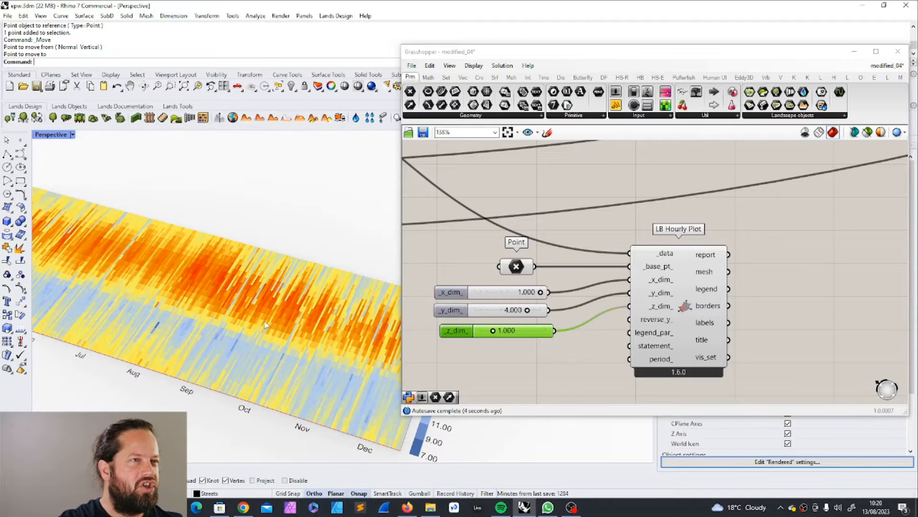
double_click(517, 331)
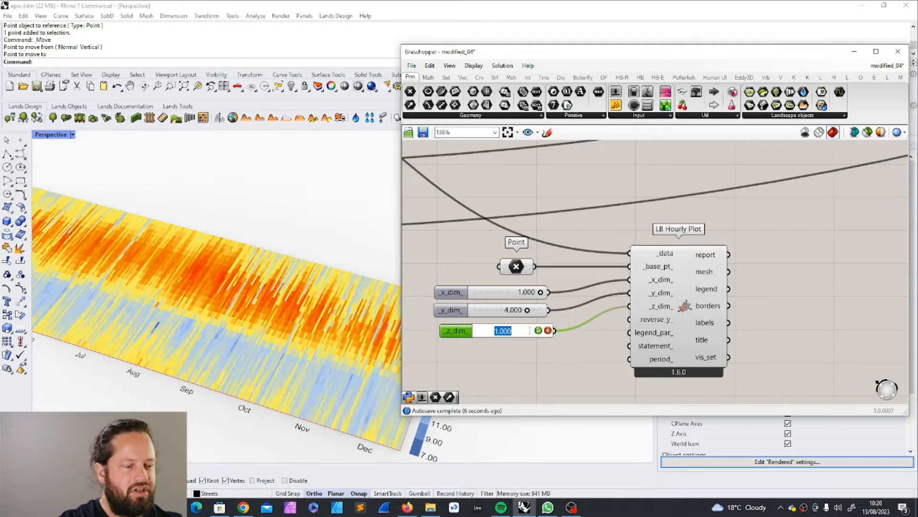
text(5)
key(Return)
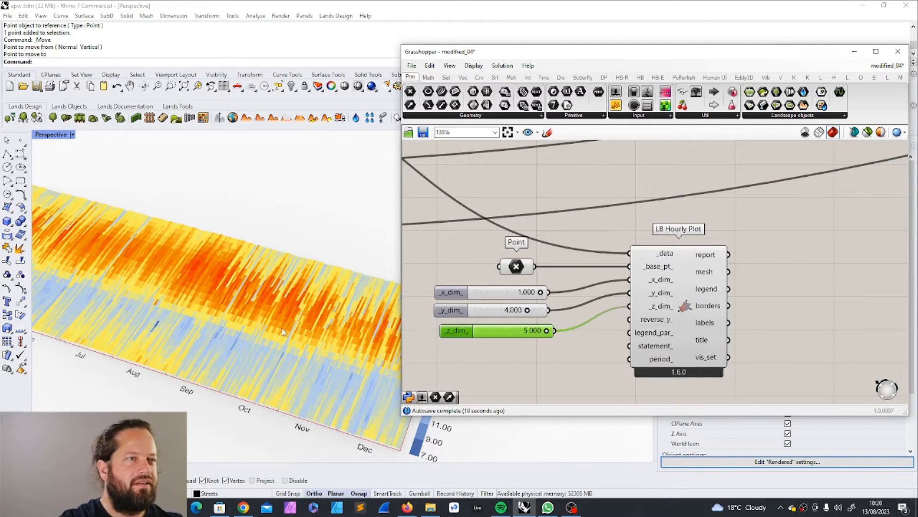
Step: Raise the _z_dim_ slider's maximum to 100 and set its value to about 56.5
scroll(281, 329, down, 10)
scroll(280, 328, up, 10)
scroll(207, 319, down, 10)
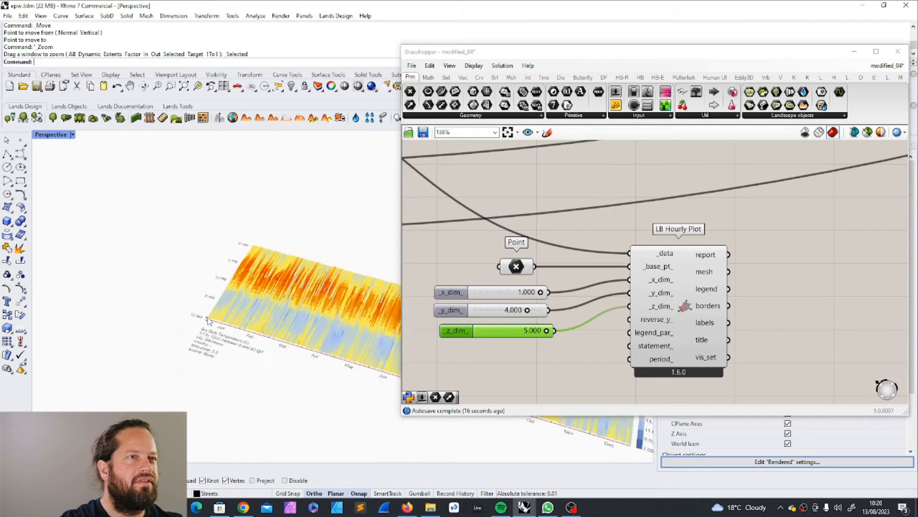
scroll(208, 319, down, 5)
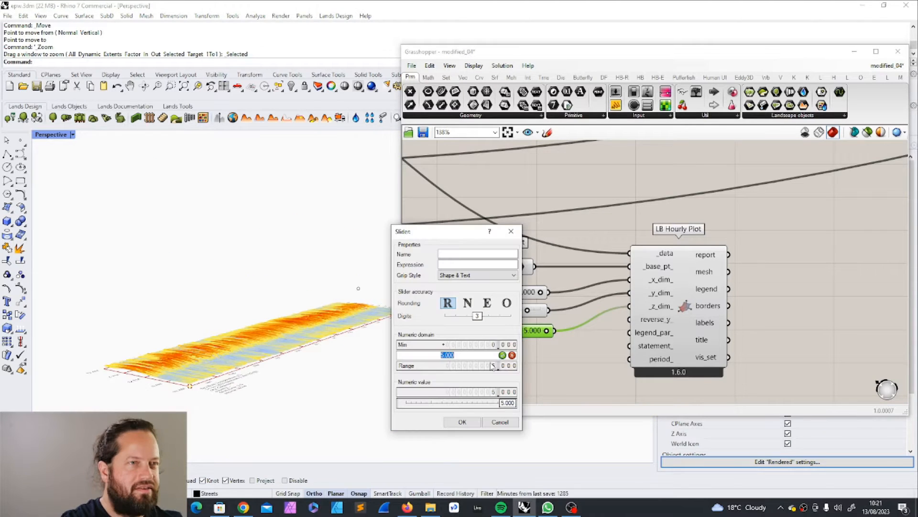
text(100)
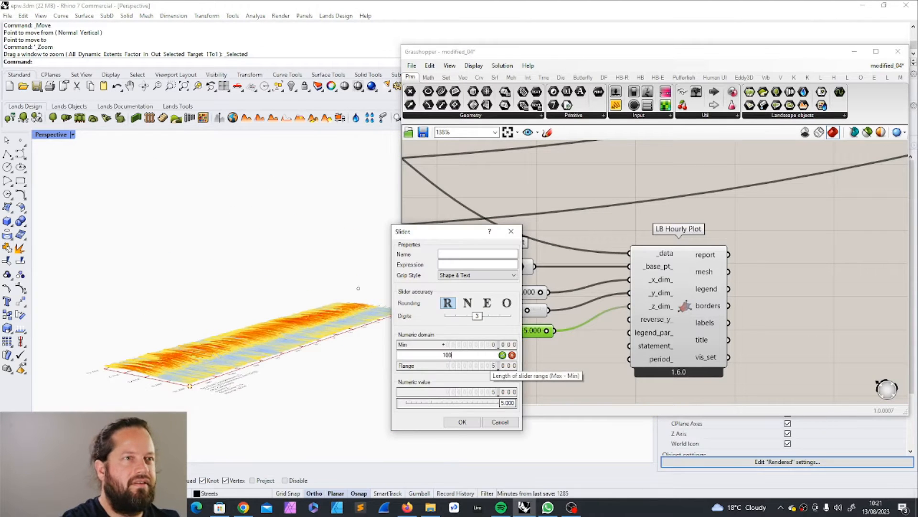
key(Return)
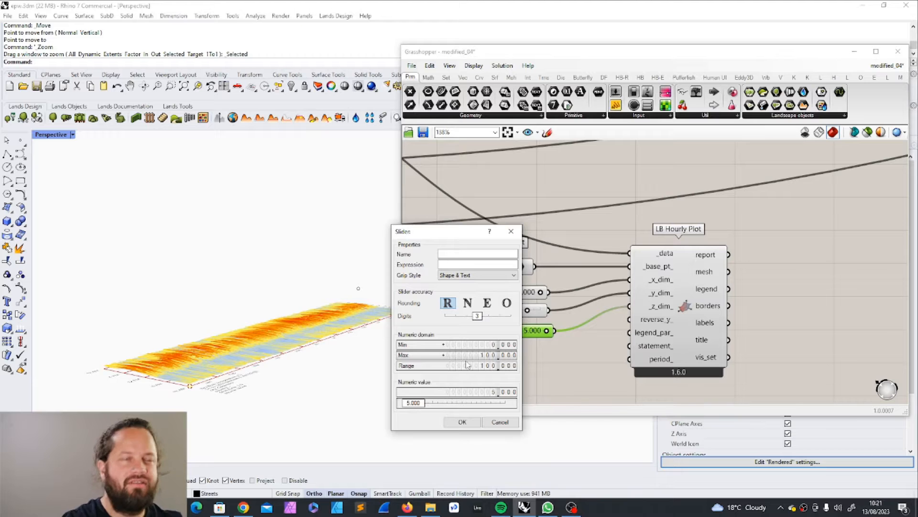
key(Return)
drag(481, 331, 518, 331)
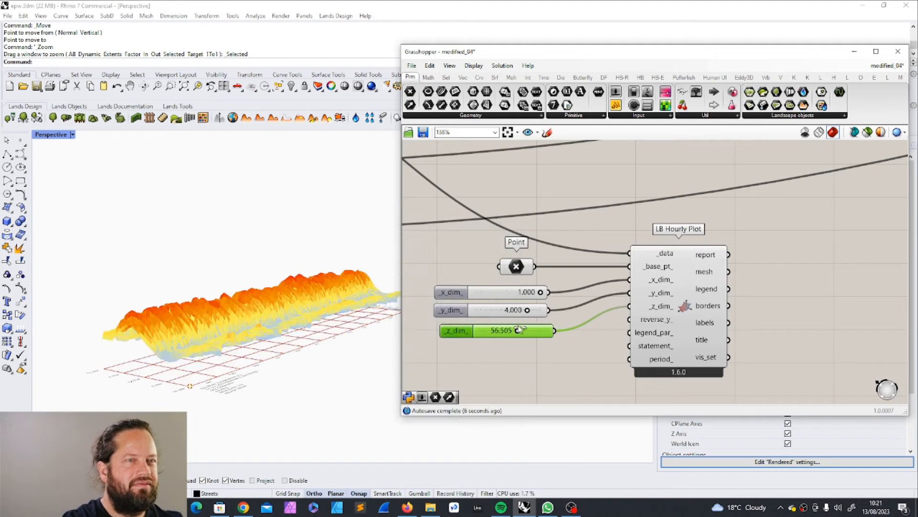
Step: Examine the hourly plot's relief, hour and month labels from several angles in the Perspective viewport
click(545, 383)
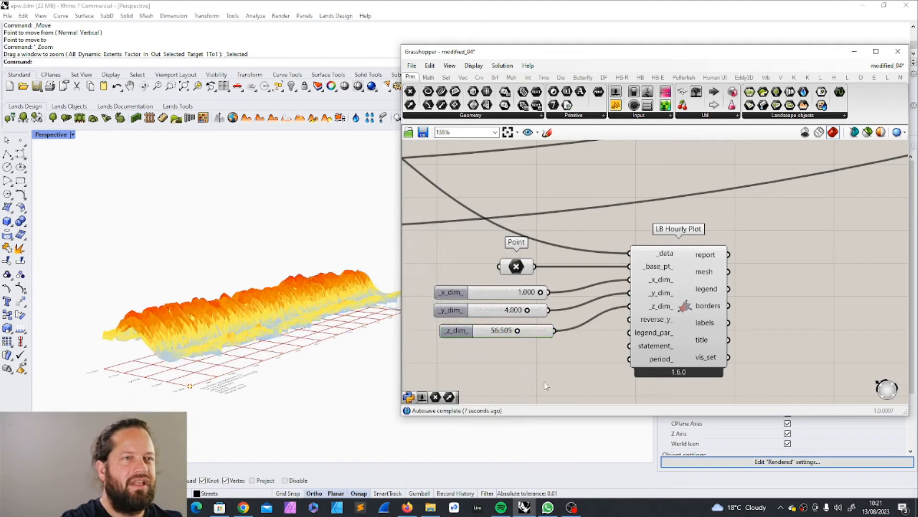
right_drag(325, 355, 371, 355)
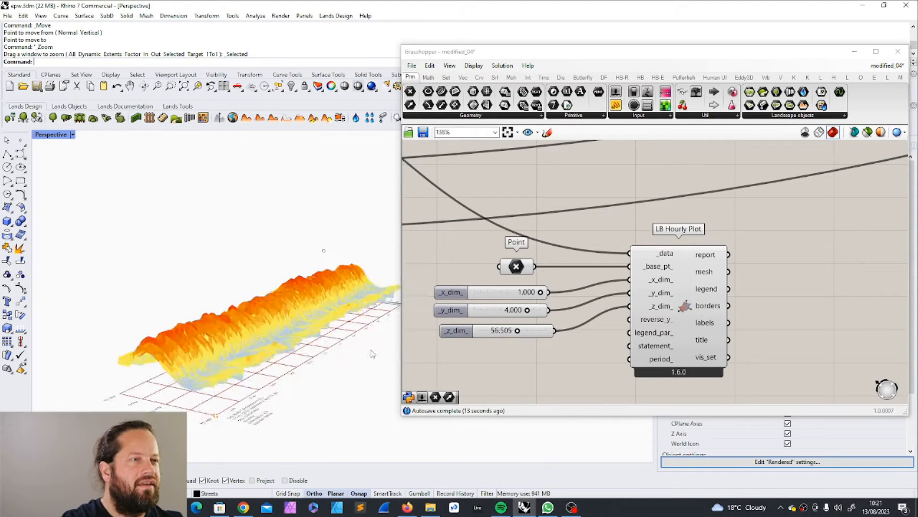
scroll(358, 337, up, 6)
scroll(358, 337, down, 5)
right_drag(314, 360, 215, 348)
scroll(236, 351, down, 4)
scroll(333, 322, up, 6)
scroll(333, 321, down, 6)
right_drag(282, 355, 346, 329)
scroll(360, 357, down, 6)
scroll(384, 362, up, 6)
scroll(345, 329, down, 6)
scroll(258, 355, up, 6)
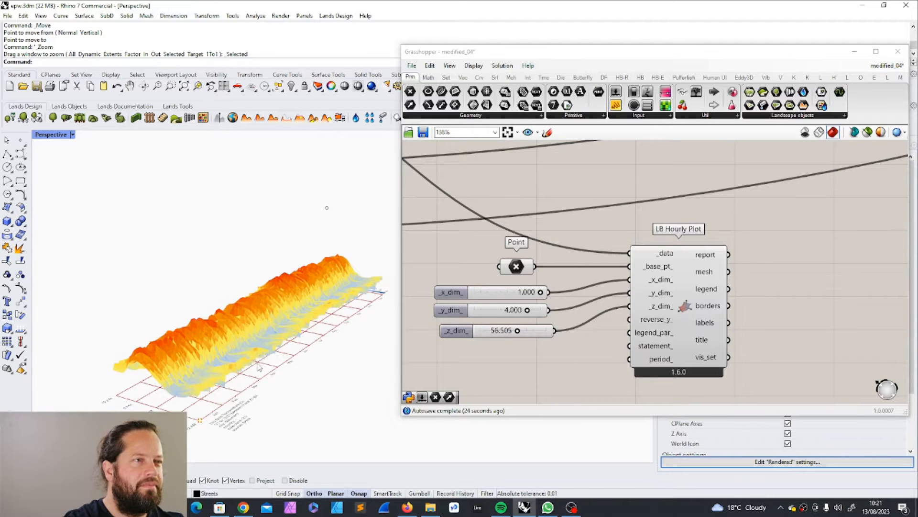
scroll(259, 366, down, 4)
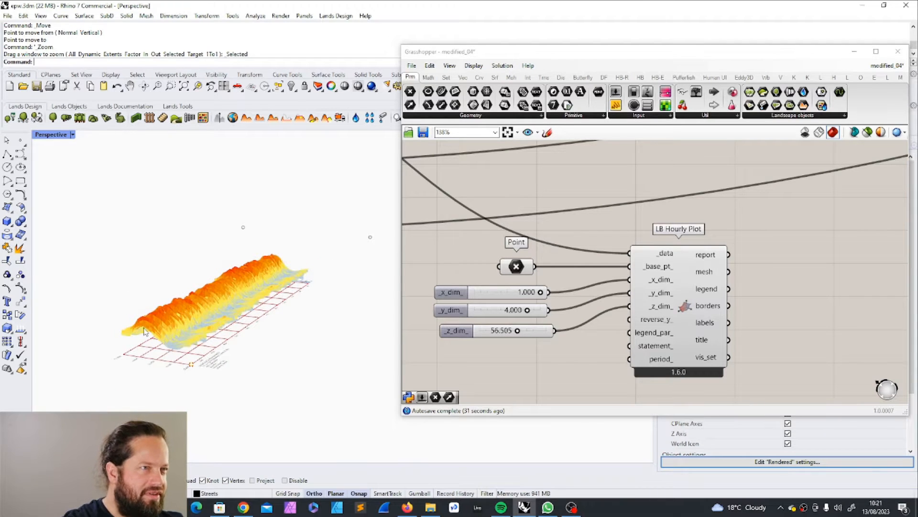
scroll(144, 332, up, 5)
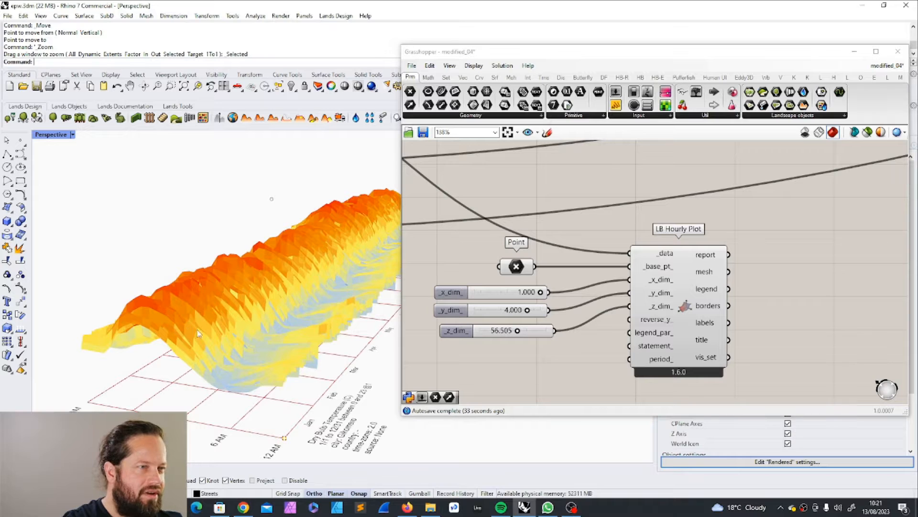
Step: Delete the stray points scattered around the hourly plot in the Rhino viewport, keeping the plot's base point
scroll(199, 334, down, 7)
right_drag(200, 335, 225, 330)
click(77, 260)
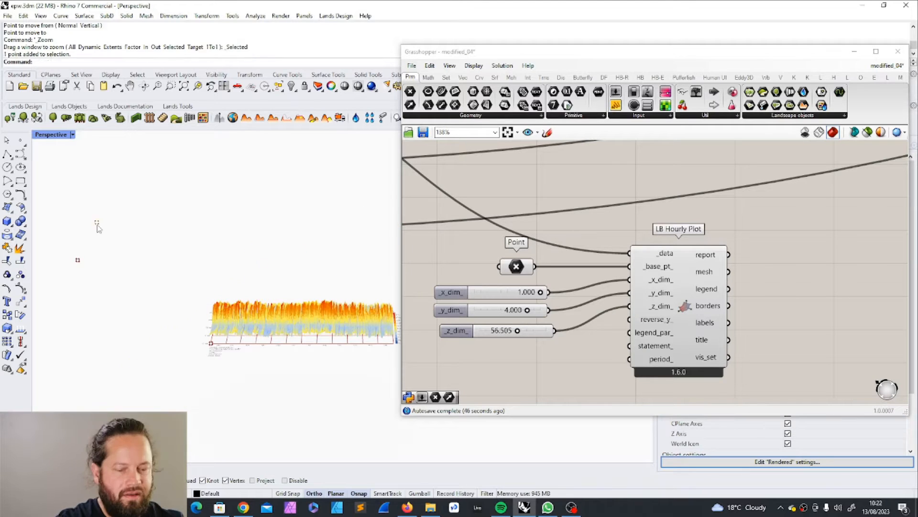
key(Delete)
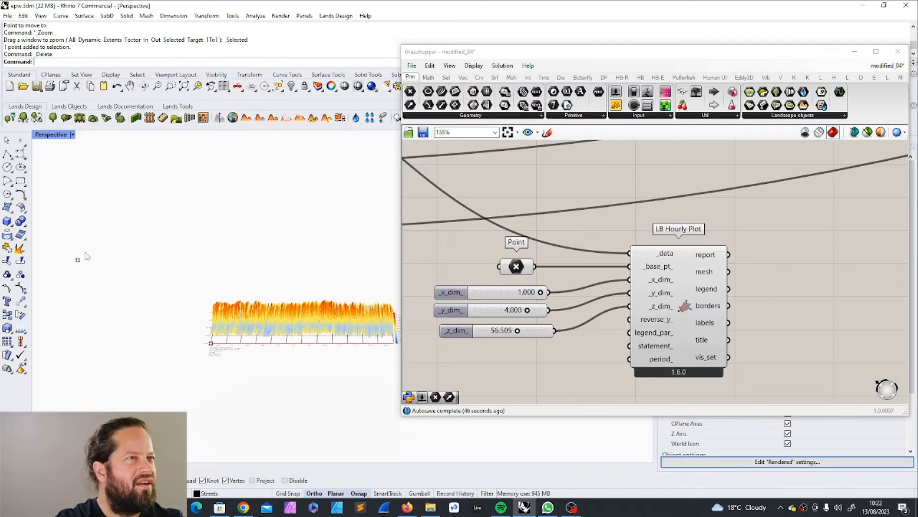
click(78, 260)
key(Delete)
scroll(161, 282, down, 5)
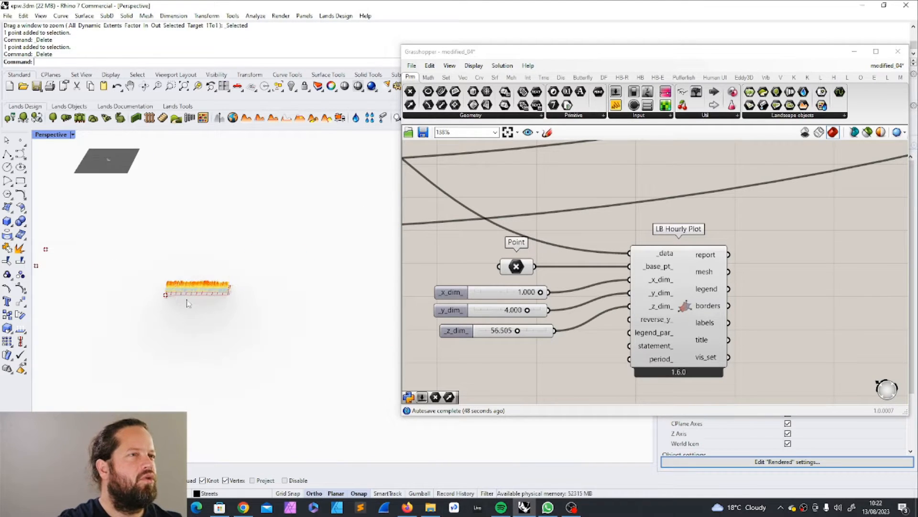
scroll(188, 304, down, 3)
drag(352, 262, 253, 374)
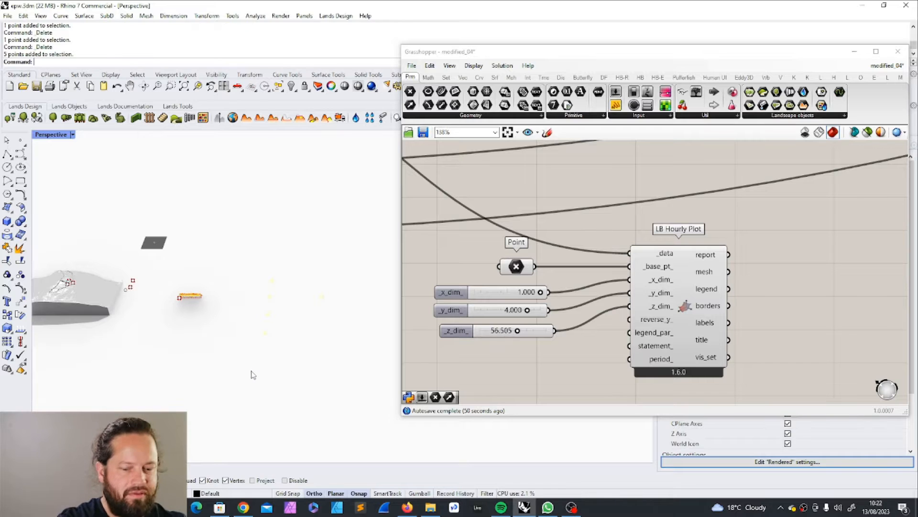
key(Delete)
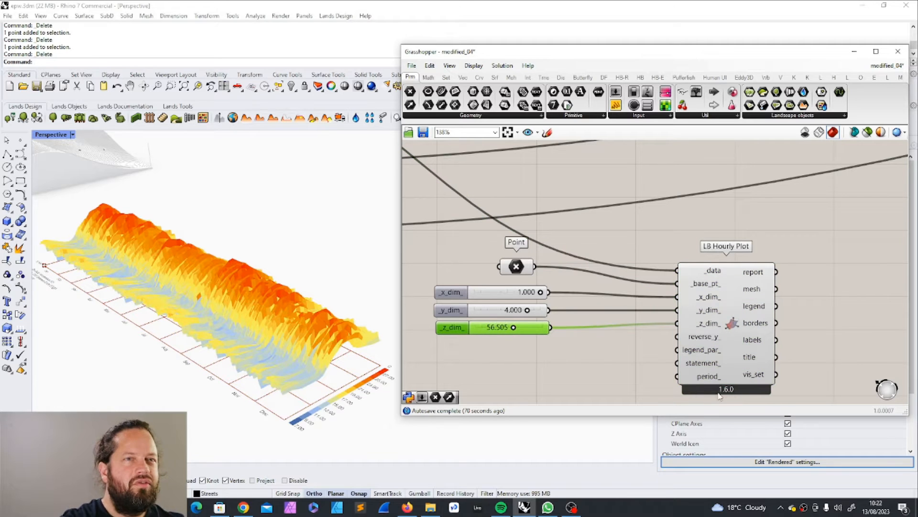
Step: Add a Boolean Toggle, connect it to the reverse_y_ input of LB Hourly Plot and set it to True
click(649, 373)
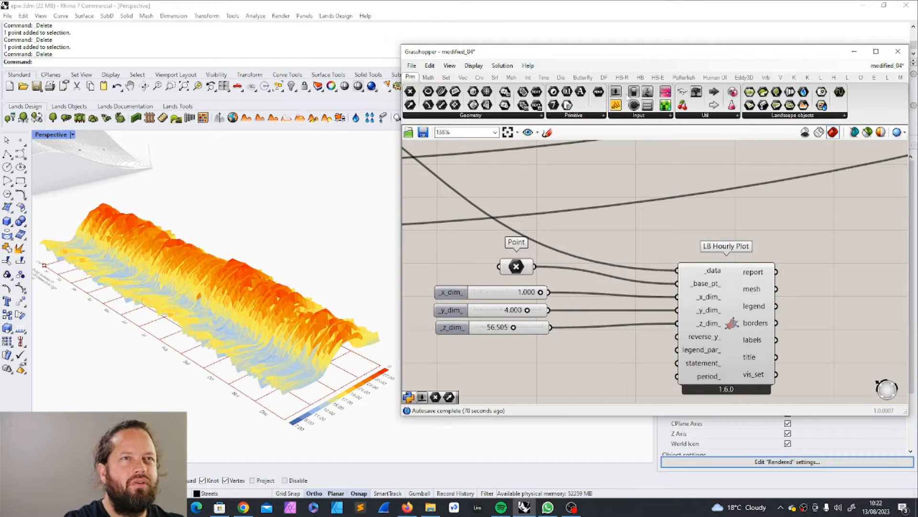
double_click(575, 351)
text(boo)
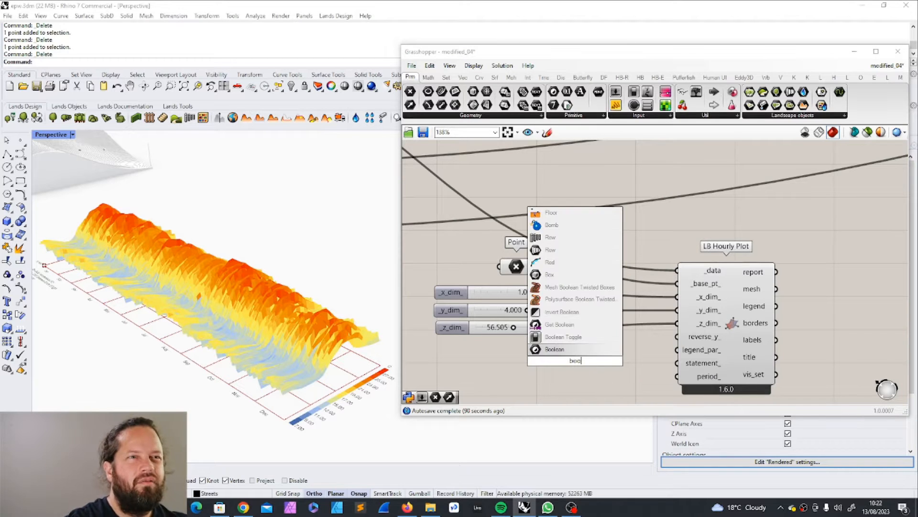
key(Up)
key(Return)
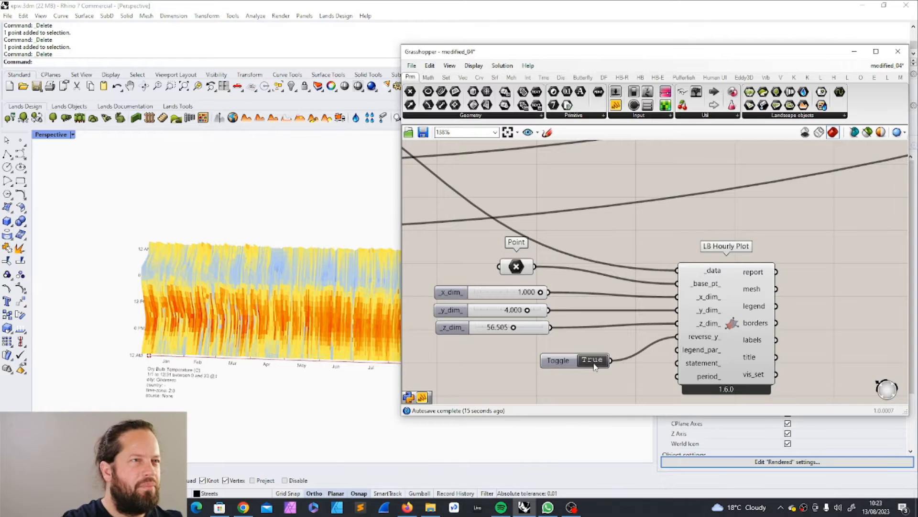
double_click(593, 361)
Step: Examine the hour order on the reversed plot's y axis from the front and from an oblique angle
scroll(245, 286, down, 6)
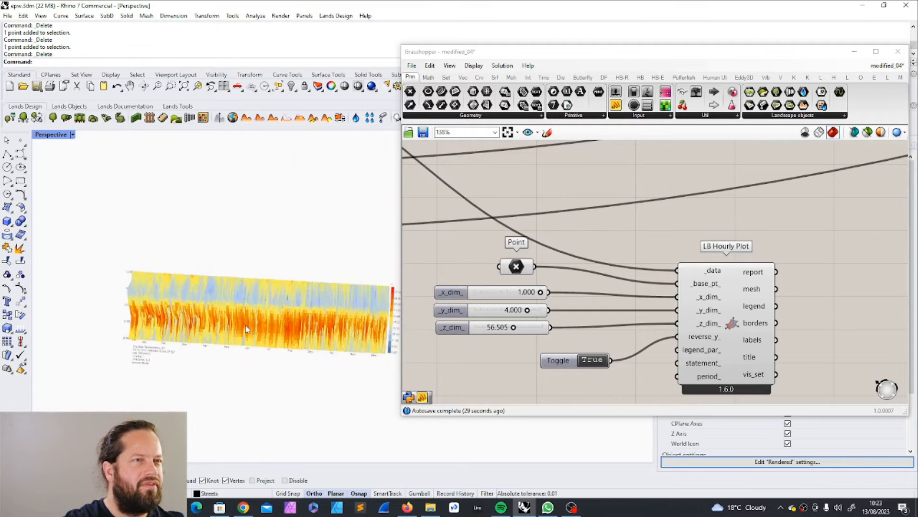
scroll(251, 323, up, 5)
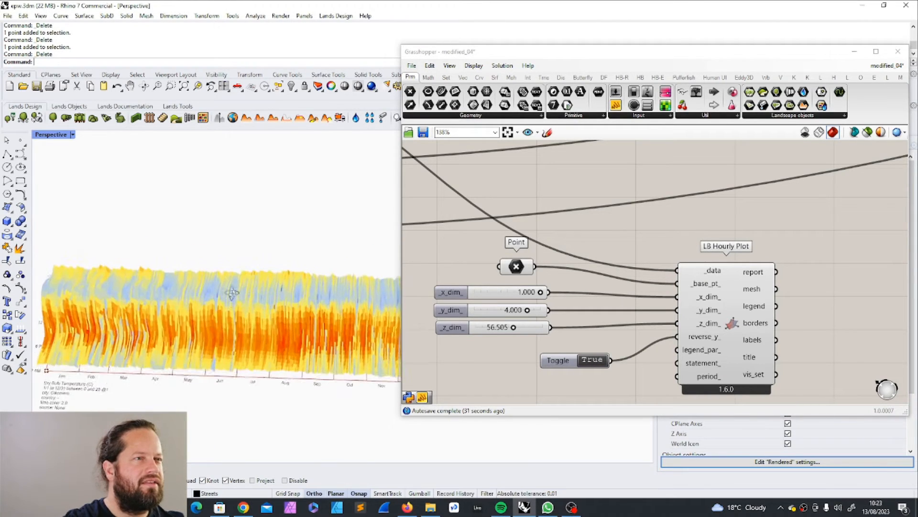
scroll(110, 345, down, 2)
scroll(109, 346, up, 5)
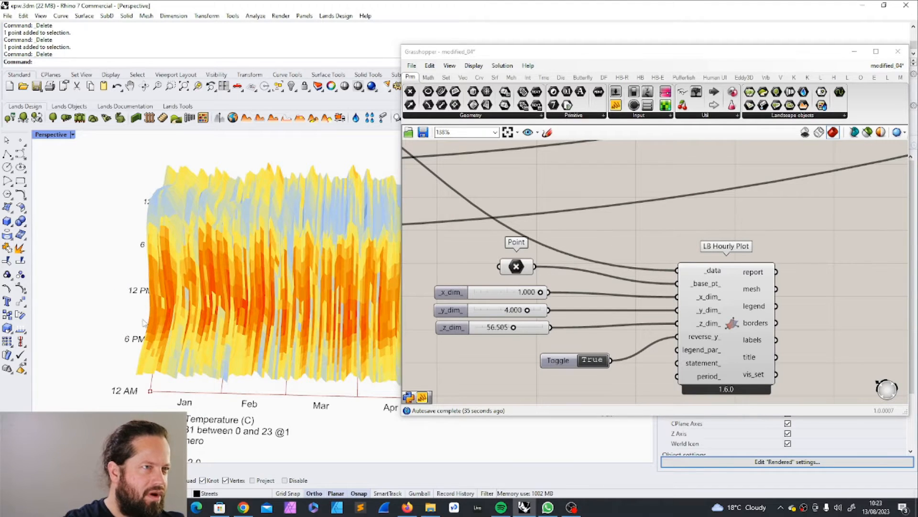
right_drag(154, 395, 201, 299)
scroll(191, 301, down, 6)
scroll(162, 326, up, 5)
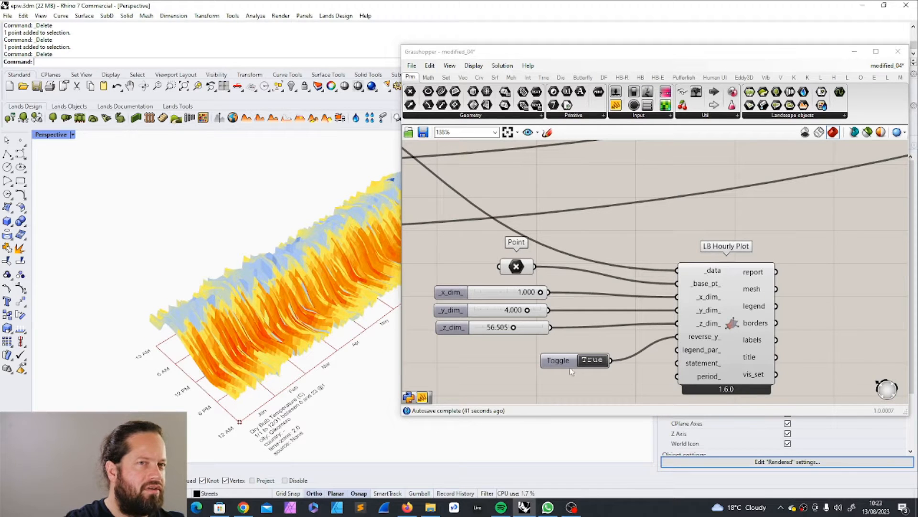
Step: Set the reverse_y_ toggle to False and align it directly below the _z_dim_ slider
click(587, 359)
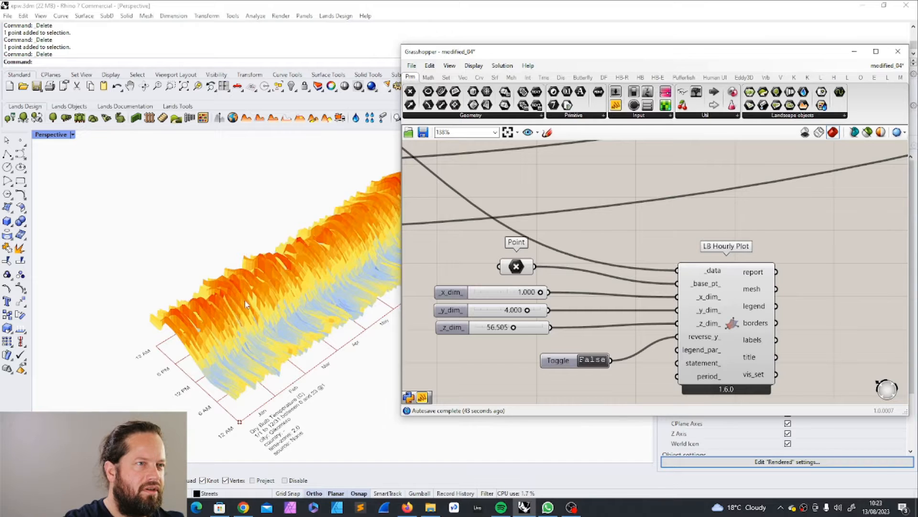
right_drag(245, 301, 164, 336)
scroll(164, 336, down, 8)
scroll(271, 320, up, 7)
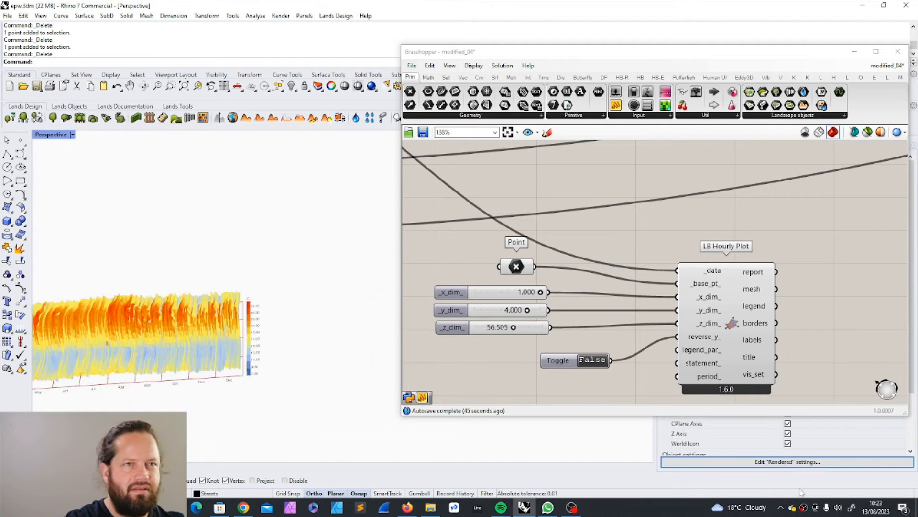
drag(558, 359, 460, 339)
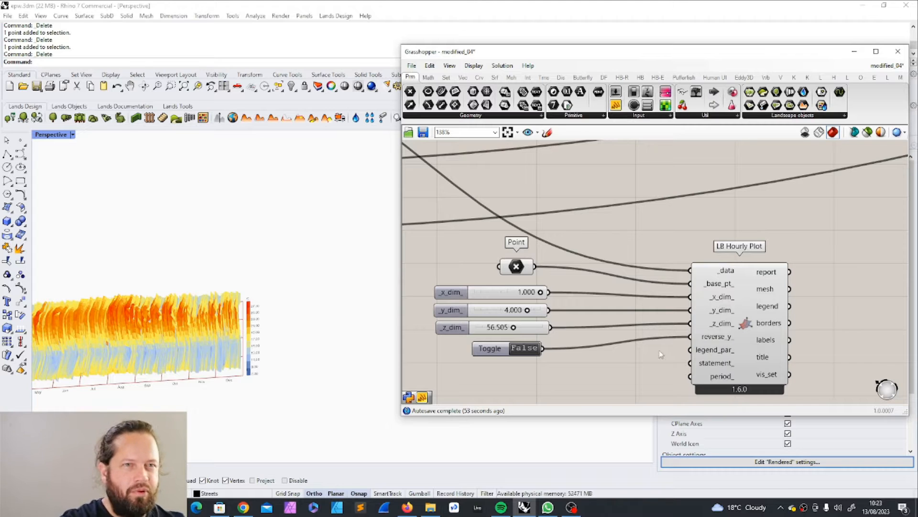
drag(494, 351, 501, 351)
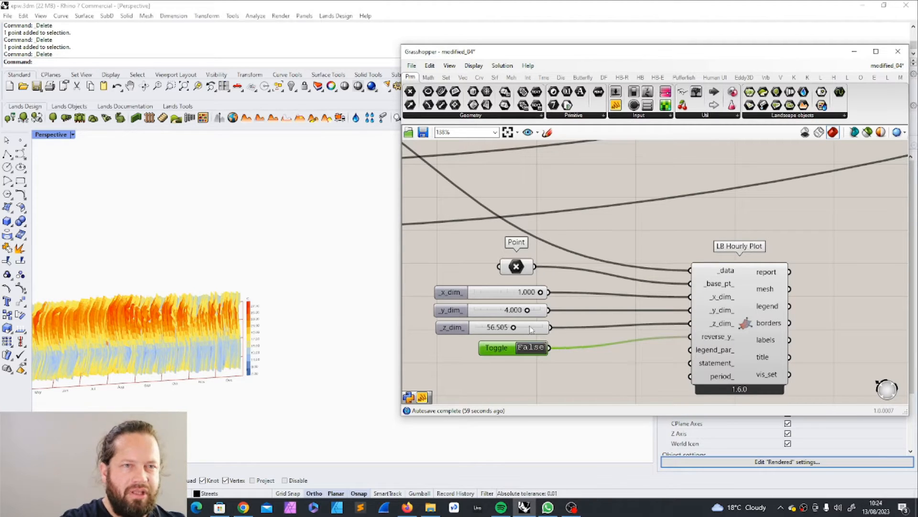
click(807, 284)
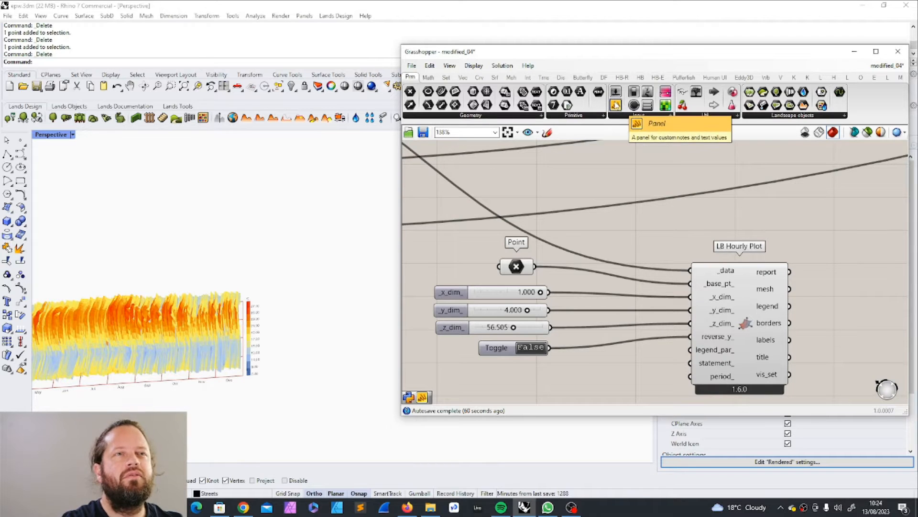
Step: Add a Panel connected to the report output of LB Hourly Plot, make it wider and shorter, and remove its duplicate
click(616, 104)
scroll(602, 249, down, 3)
click(732, 244)
scroll(751, 238, up, 3)
drag(721, 244, 749, 240)
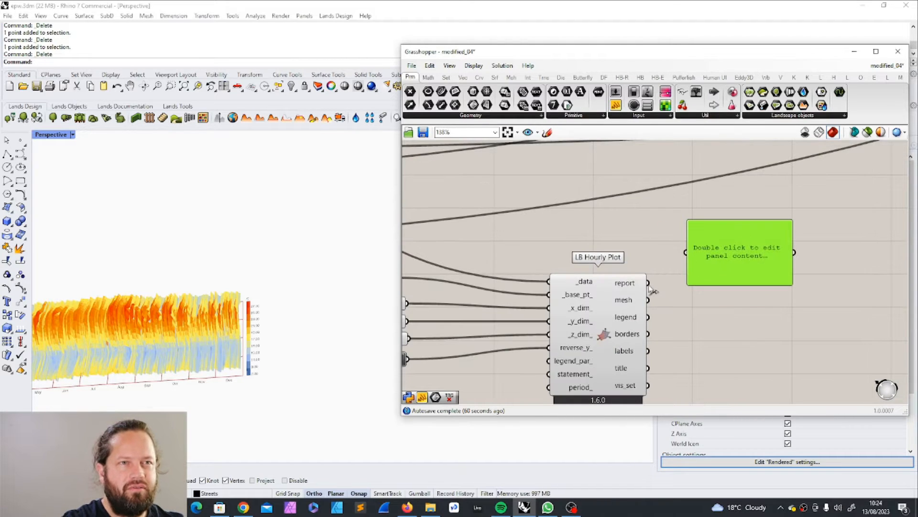
drag(648, 283, 687, 252)
drag(792, 246, 844, 246)
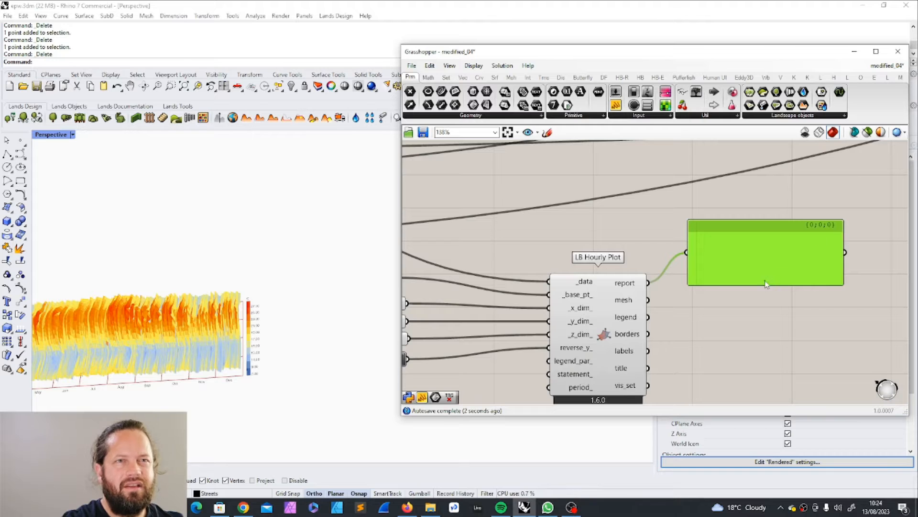
drag(763, 282, 788, 304)
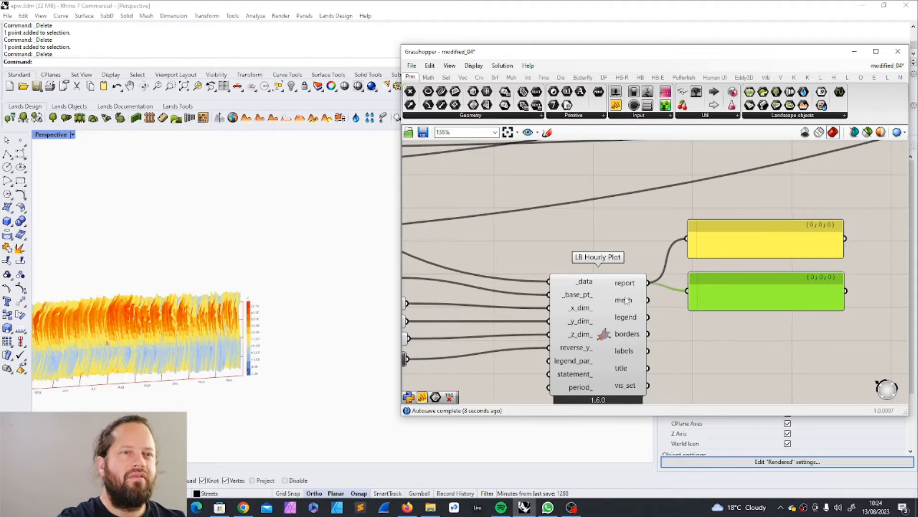
key(Delete)
Step: Add a Mesh parameter connected to the mesh output of LB Hourly Plot and bake it to Layer 05
double_click(705, 312)
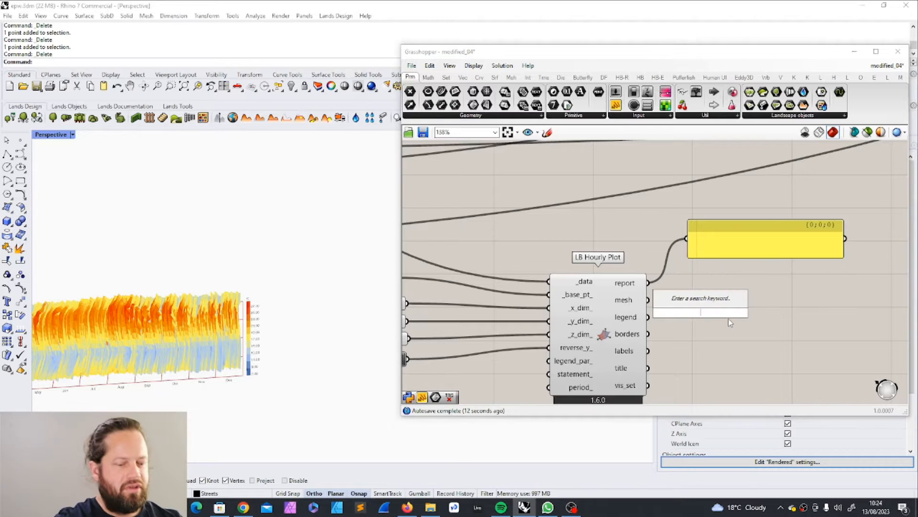
text(me)
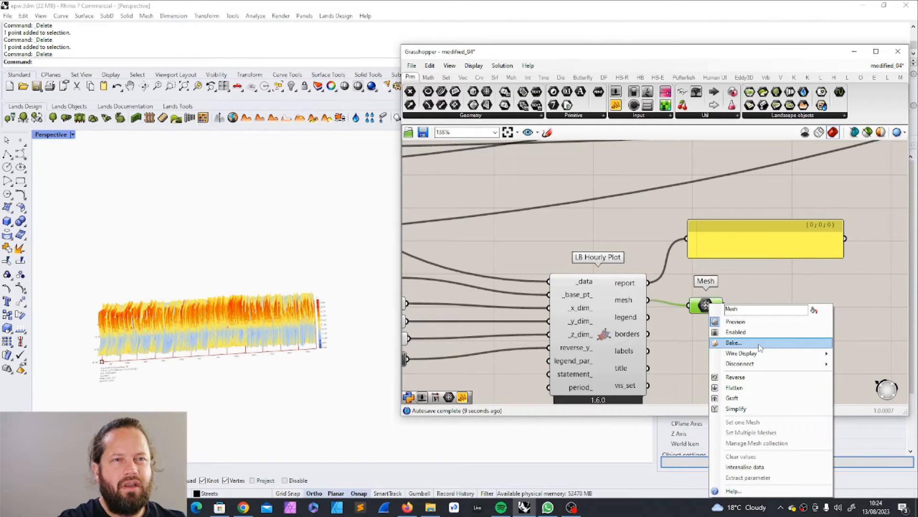
click(760, 343)
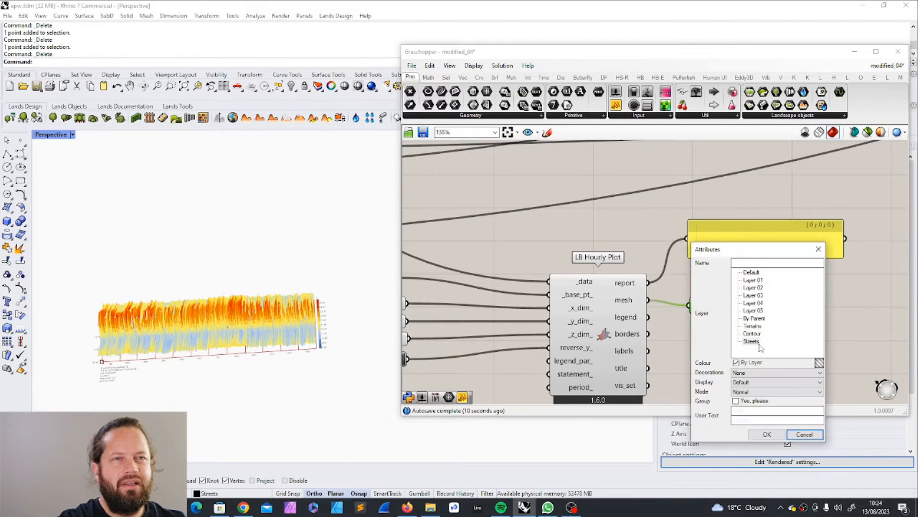
click(759, 287)
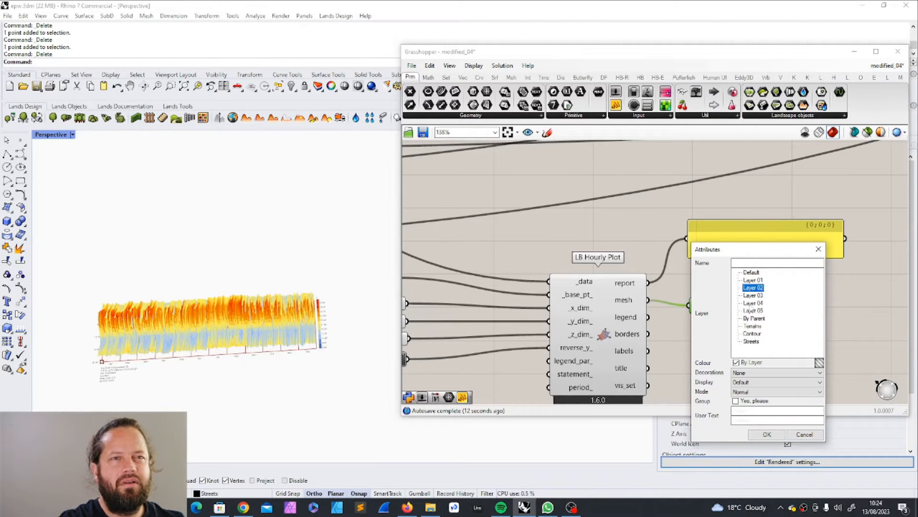
click(753, 310)
click(766, 434)
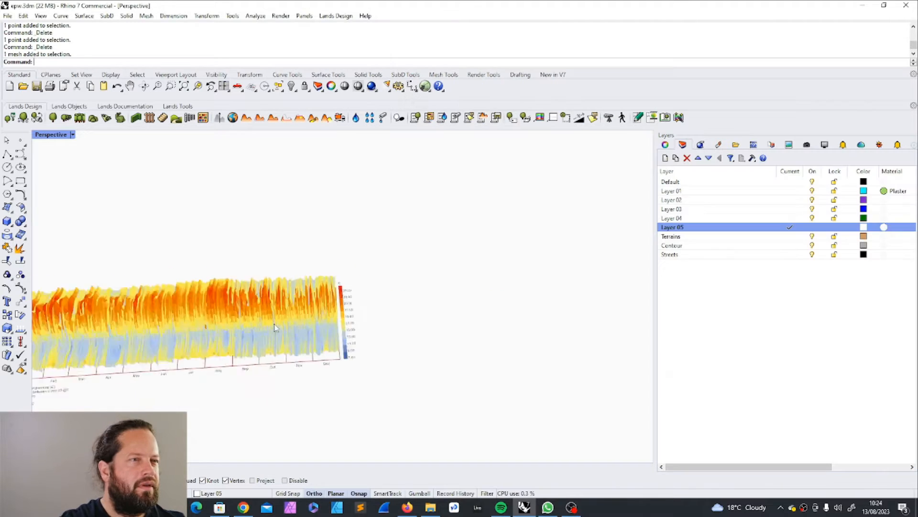
Step: Select the baked mesh, examine its faces up close from several angles and open its object properties
click(305, 306)
scroll(305, 305, up, 4)
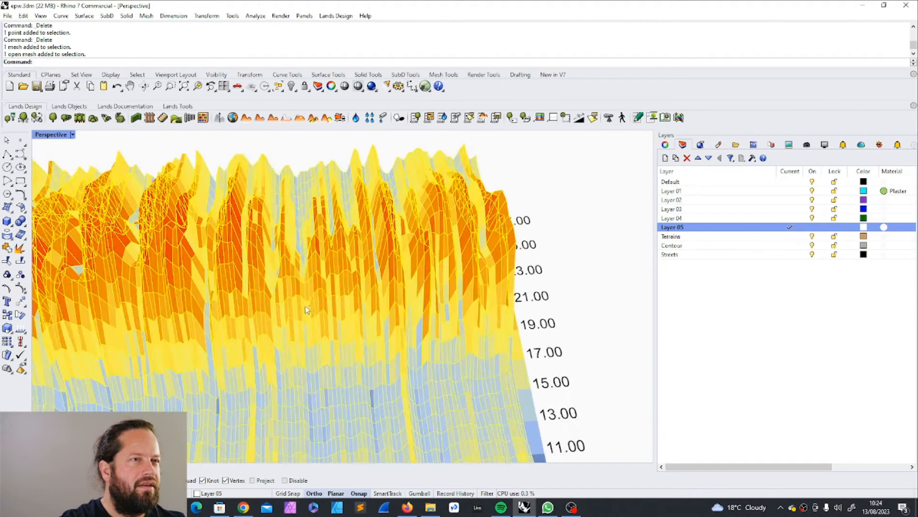
scroll(431, 314, down, 5)
right_drag(364, 314, 351, 269)
scroll(350, 269, up, 8)
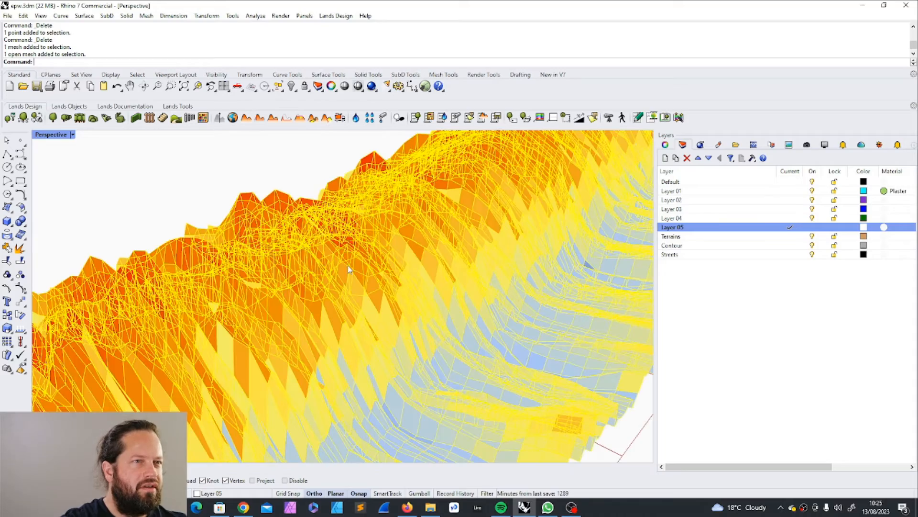
scroll(350, 269, down, 8)
right_drag(350, 302, 266, 328)
scroll(482, 337, up, 7)
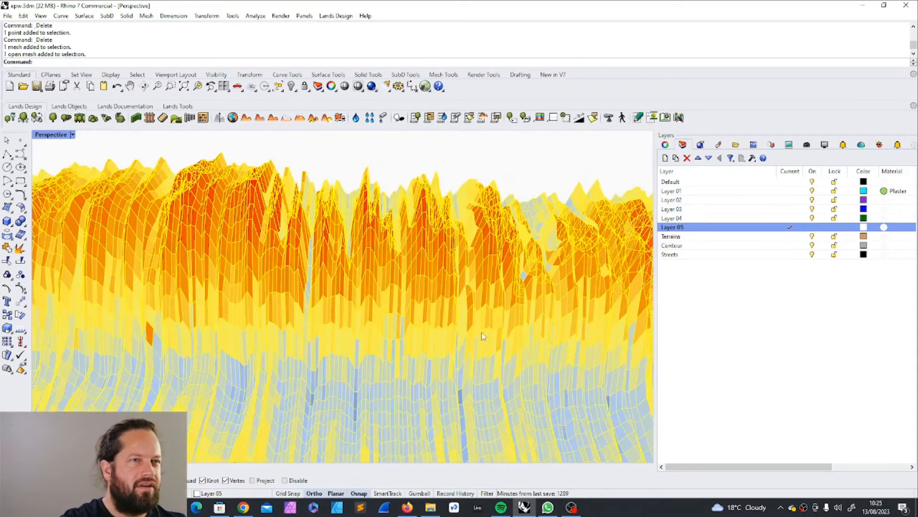
scroll(420, 328, down, 8)
right_drag(380, 334, 354, 288)
scroll(354, 288, up, 8)
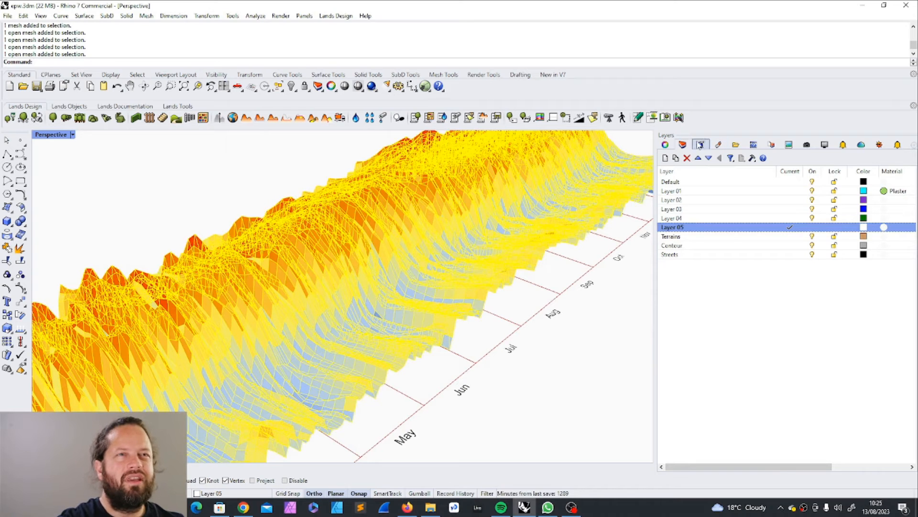
click(668, 146)
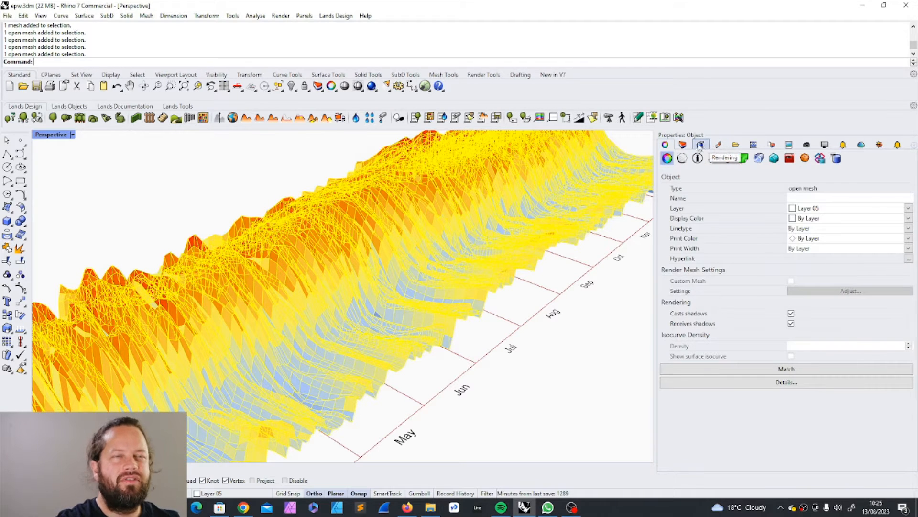
Step: Turn on mesh wires for the Rendered display mode and view the baked mesh's faces with their white edges
click(683, 147)
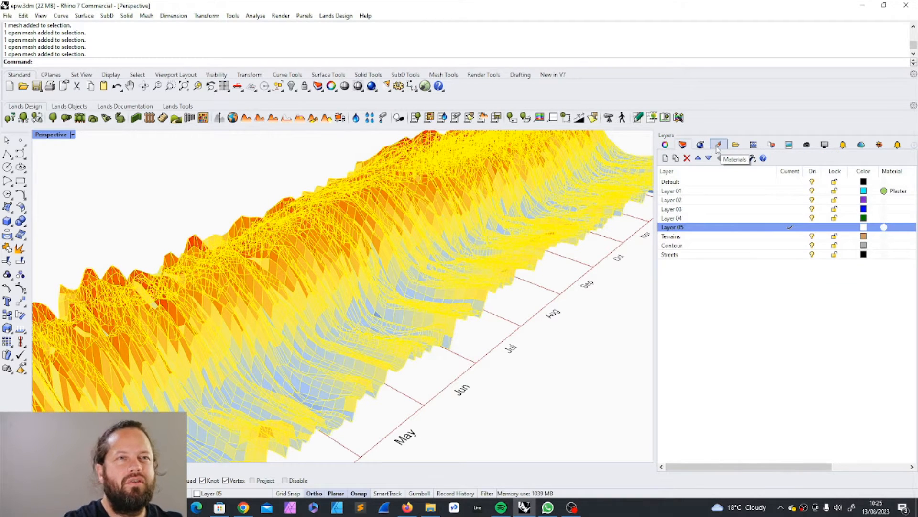
click(665, 145)
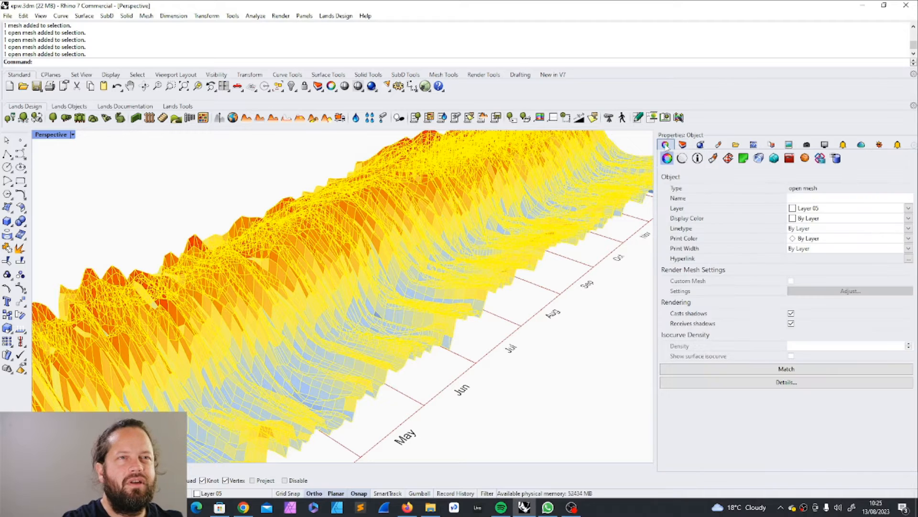
click(823, 145)
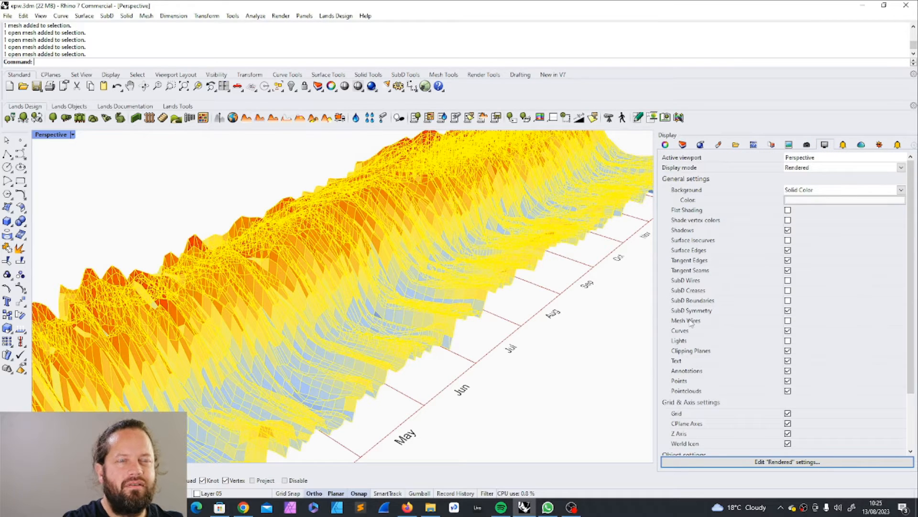
click(788, 321)
click(635, 364)
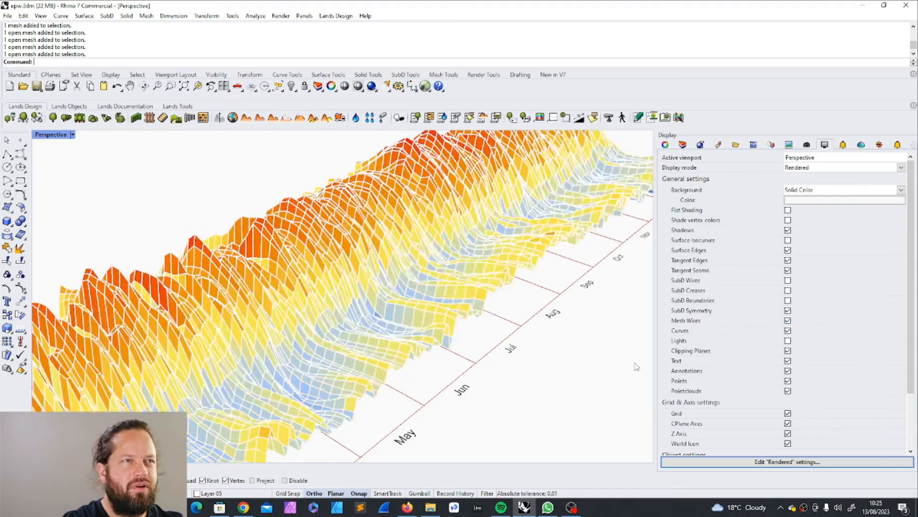
right_drag(635, 364, 522, 276)
scroll(459, 292, down, 6)
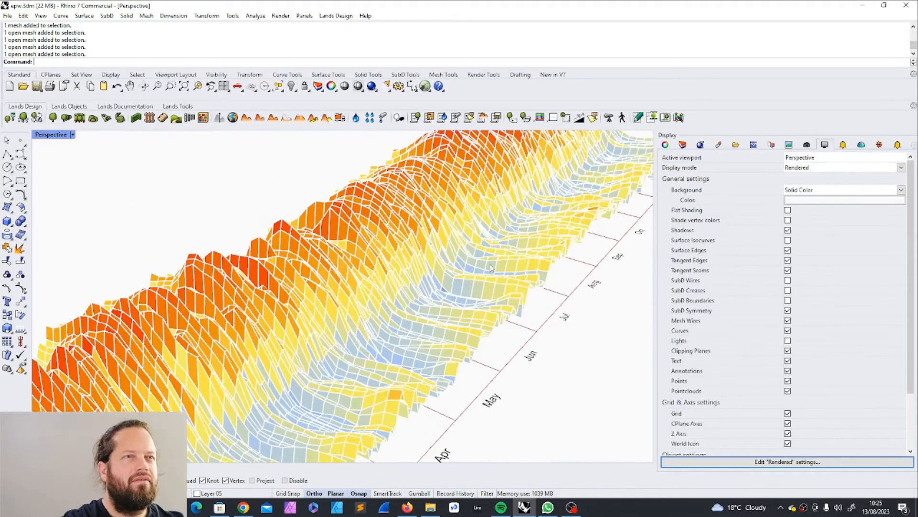
scroll(466, 254, up, 6)
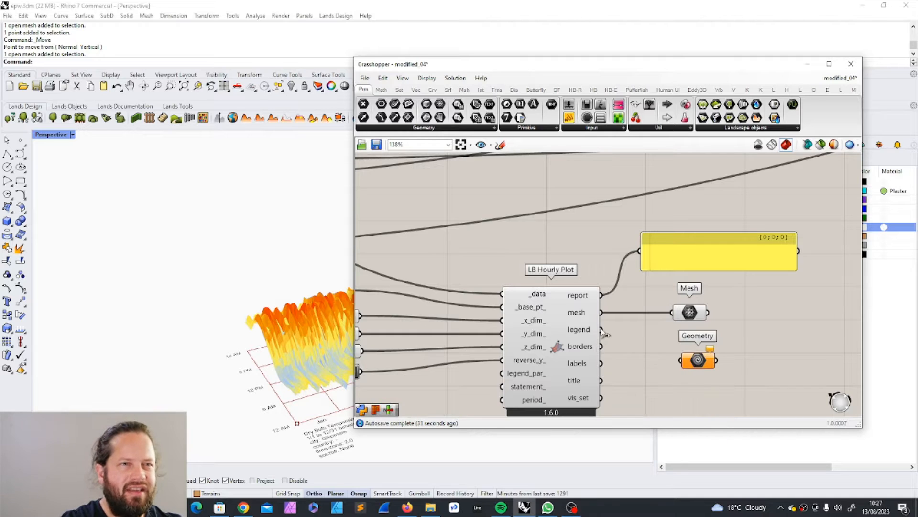
Step: Connect the Geometry parameter to the legend output of LB Hourly Plot and bake it to Layer 05
drag(602, 330, 681, 338)
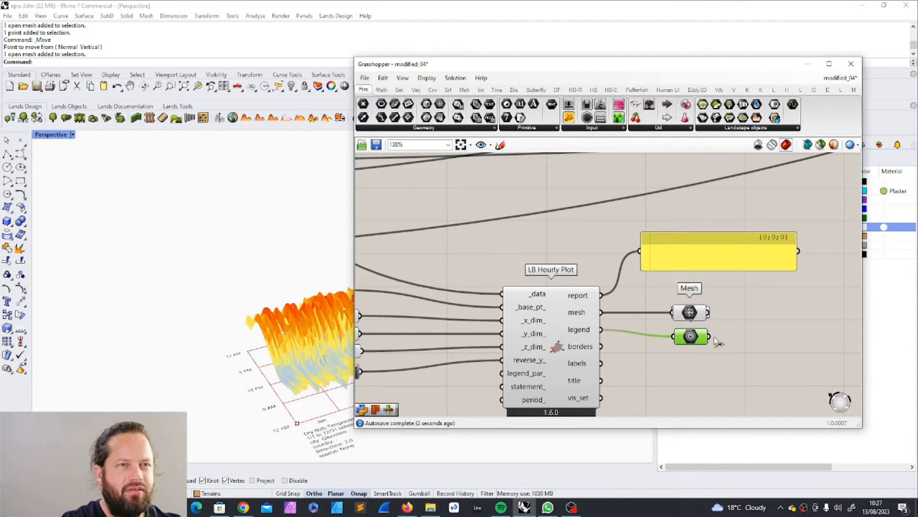
right_click(696, 336)
click(765, 346)
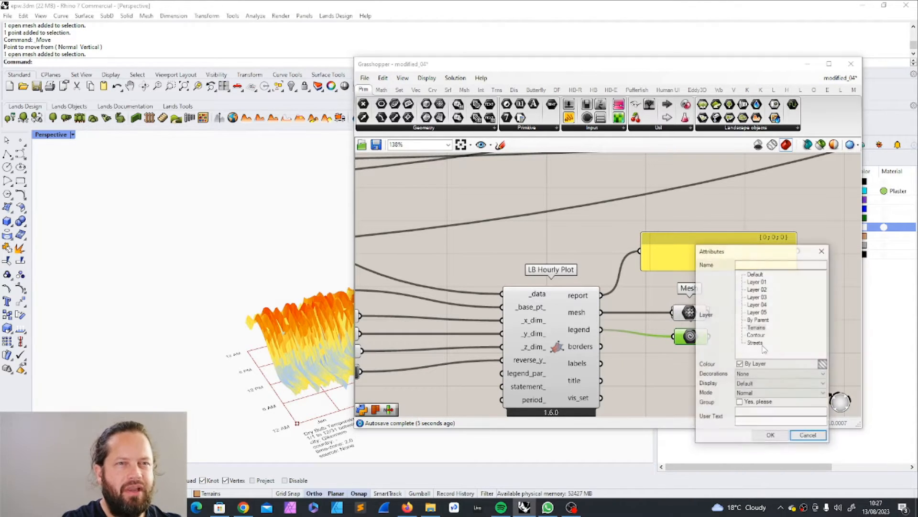
click(759, 313)
click(772, 437)
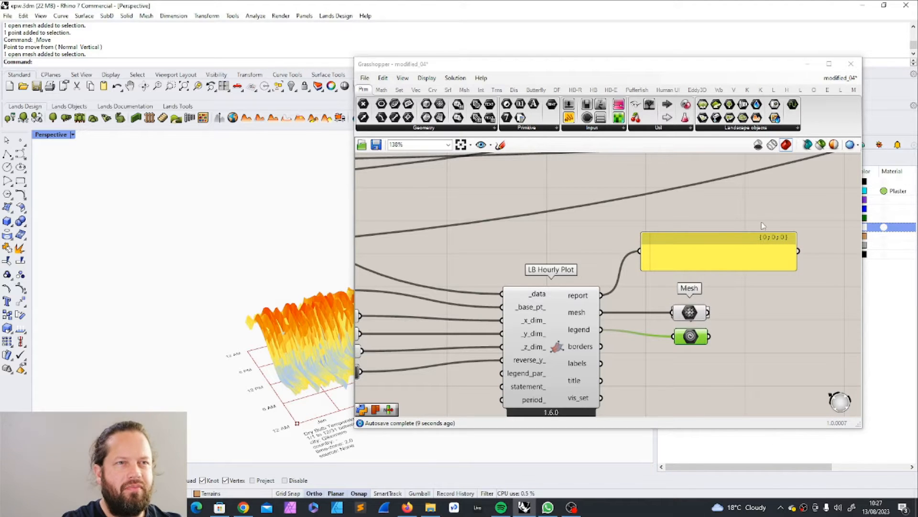
Step: Select the objects on Layer 05 in Rhino and examine the baked legend's colour mesh and text up close
click(807, 64)
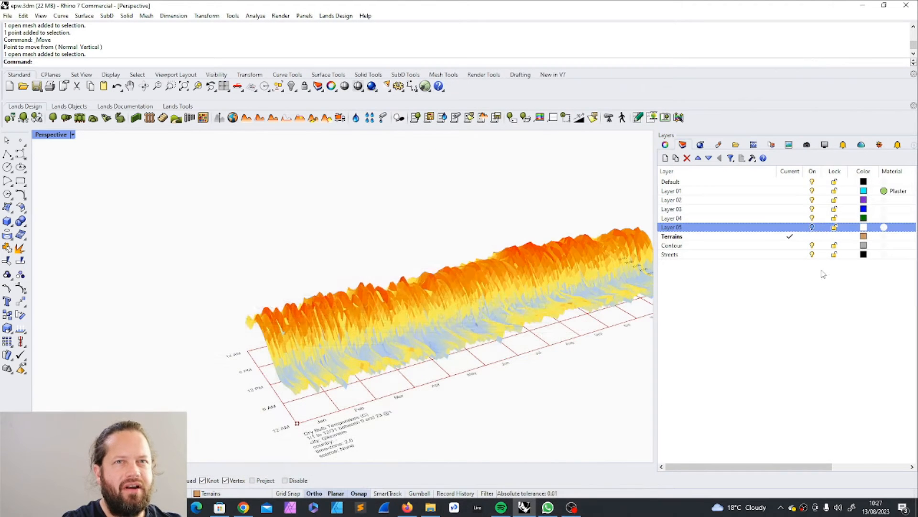
right_click(673, 228)
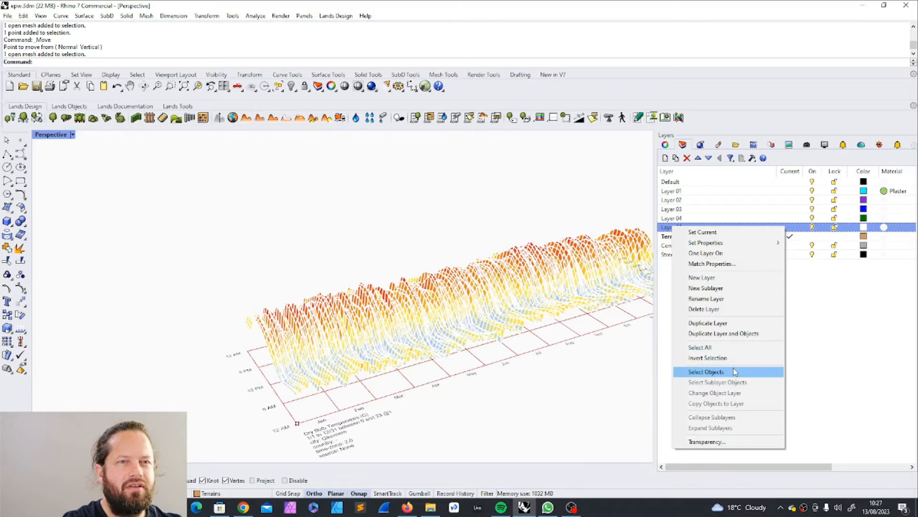
click(735, 372)
scroll(492, 389, up, 10)
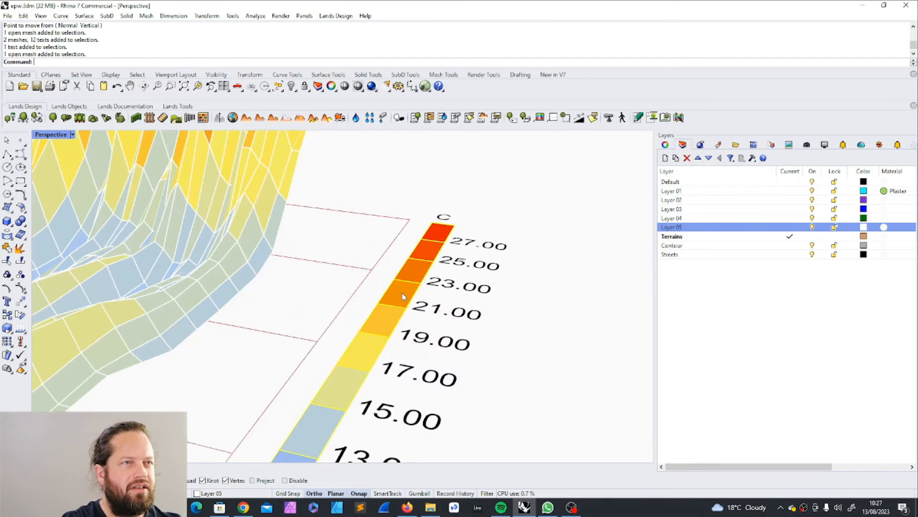
click(422, 295)
click(483, 245)
click(552, 282)
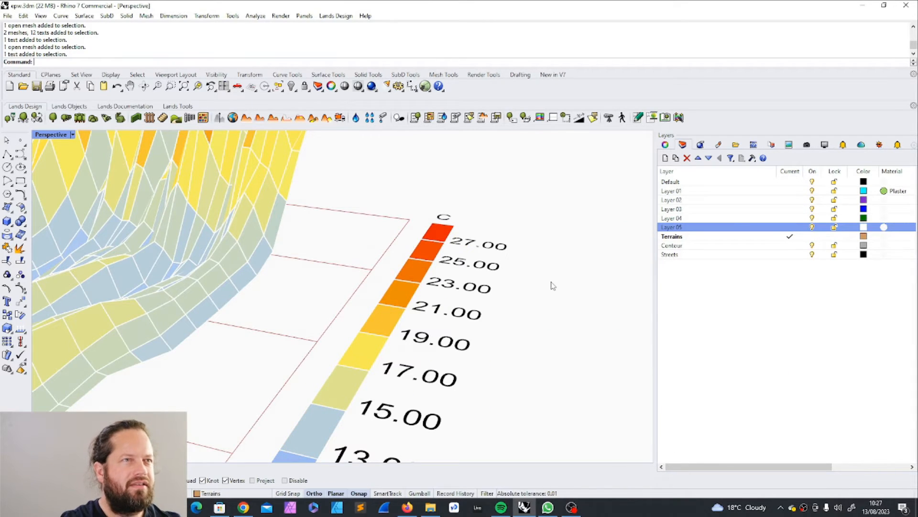
Step: Back in Grasshopper, add a Curve parameter connected to the borders output of LB Hourly Plot
key(alt+Tab)
click(692, 327)
mouse_move(557, 338)
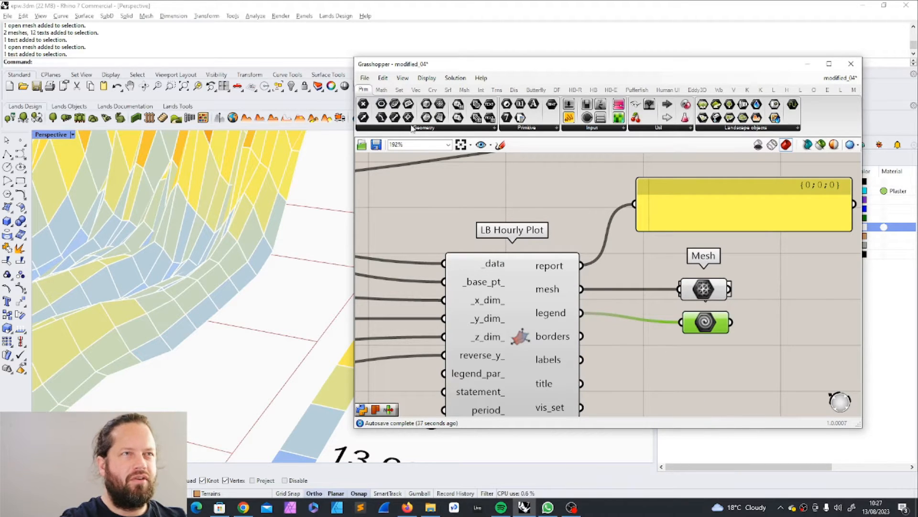
drag(413, 128, 626, 359)
drag(582, 336, 707, 365)
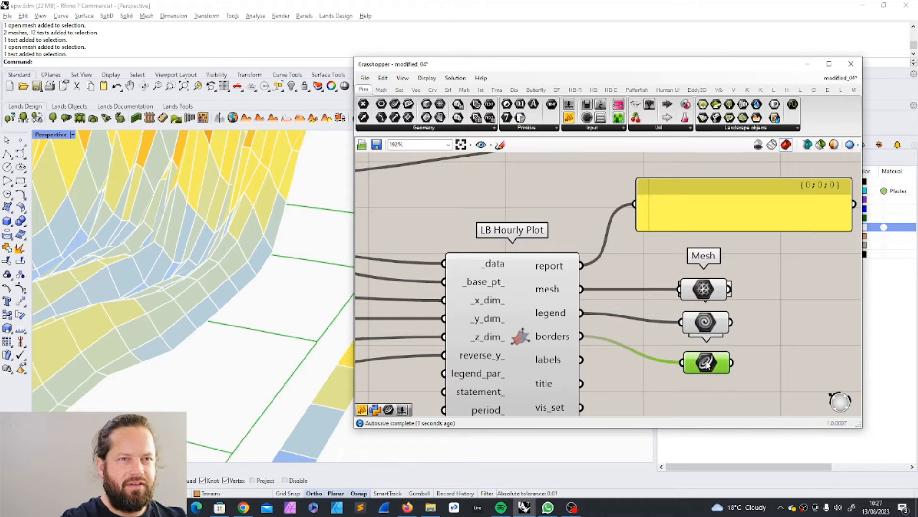
right_click(707, 364)
click(686, 367)
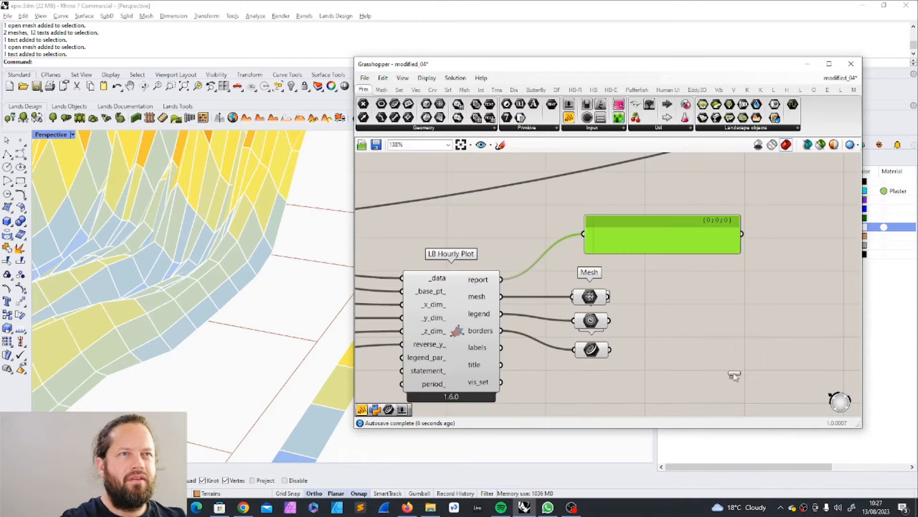
Step: Add a Panel listing the Curve parameter's contents, and move it with the output parameters closer to the report panel
drag(734, 376, 685, 335)
drag(609, 349, 631, 334)
click(593, 350)
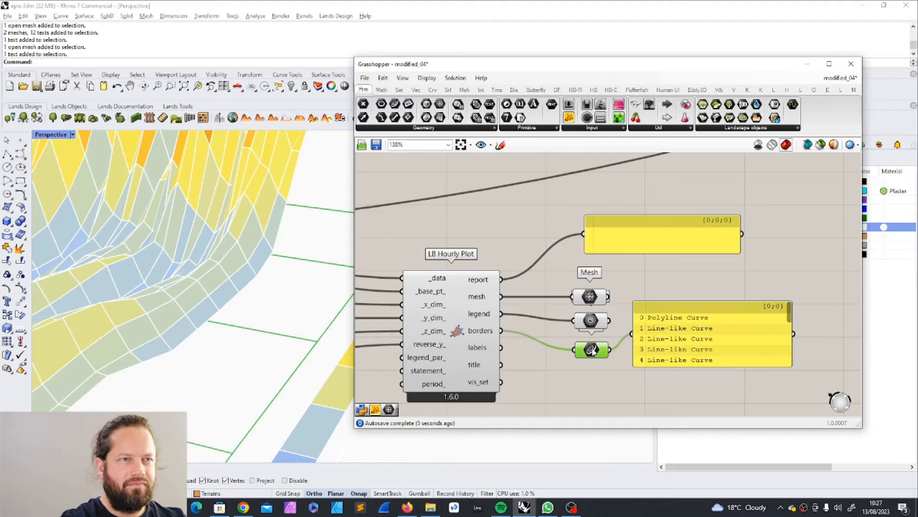
click(668, 340)
click(592, 349)
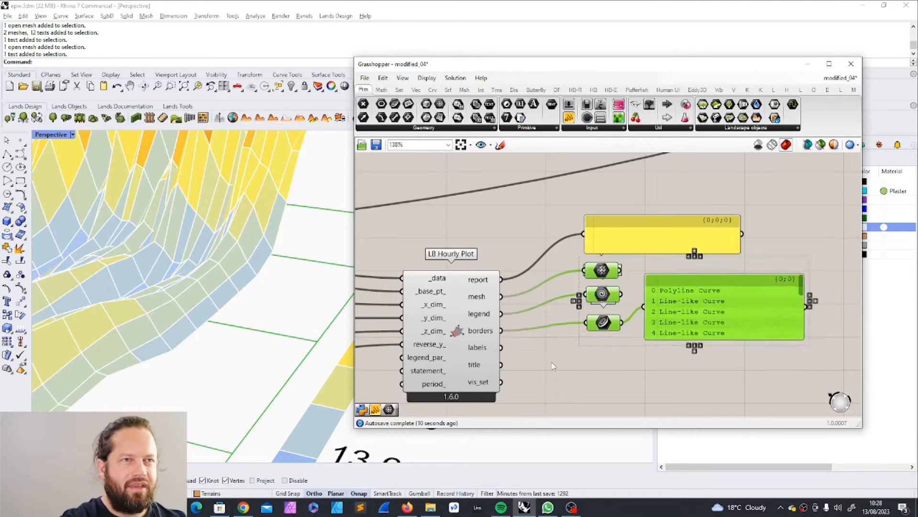
click(554, 366)
Step: Add another Geometry parameter connected to the labels output of LB Hourly Plot and bake it to Layer 04
mouse_move(478, 350)
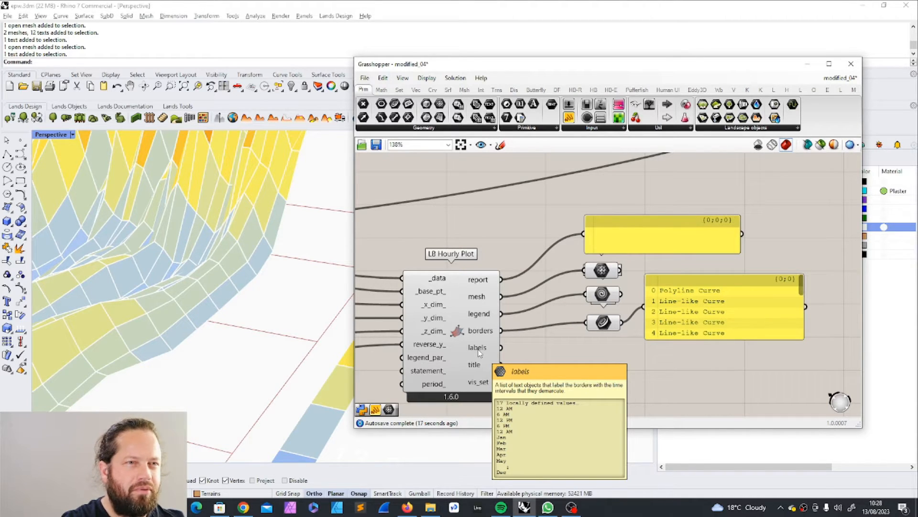
click(608, 292)
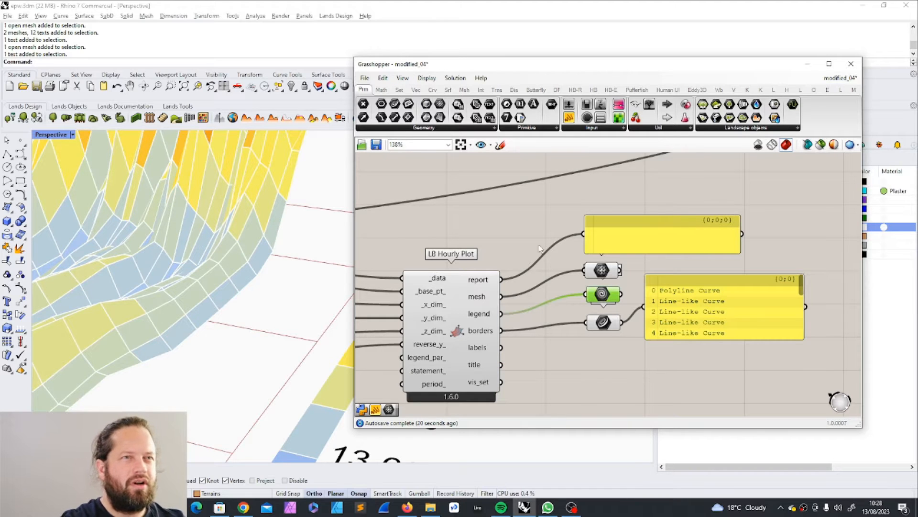
click(426, 129)
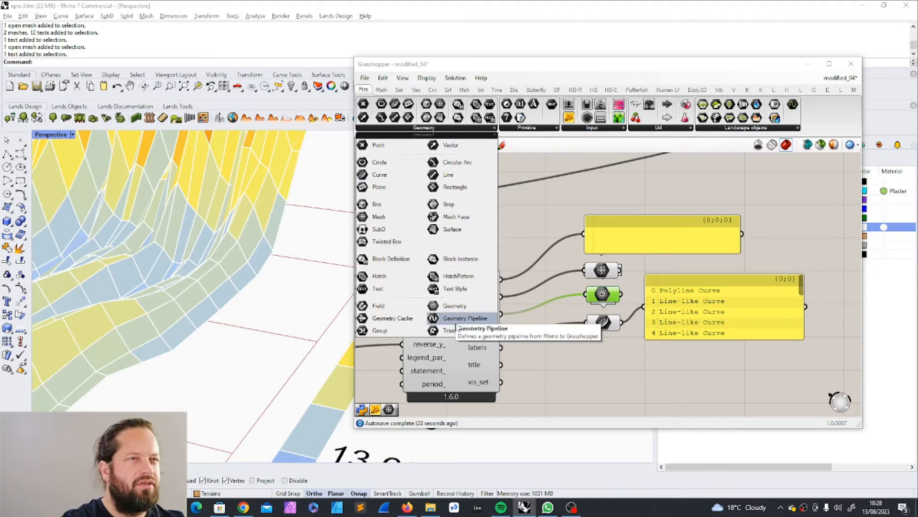
click(454, 305)
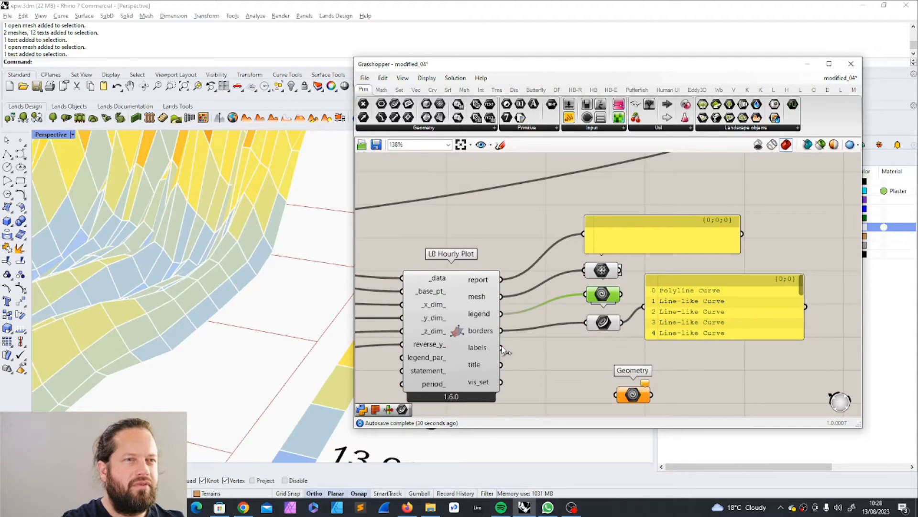
drag(502, 348, 602, 358)
key(Insert)
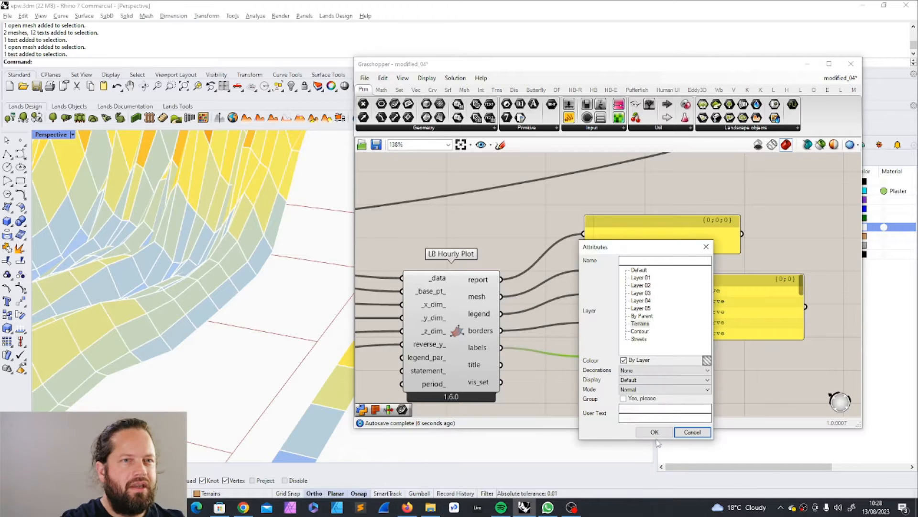
click(654, 432)
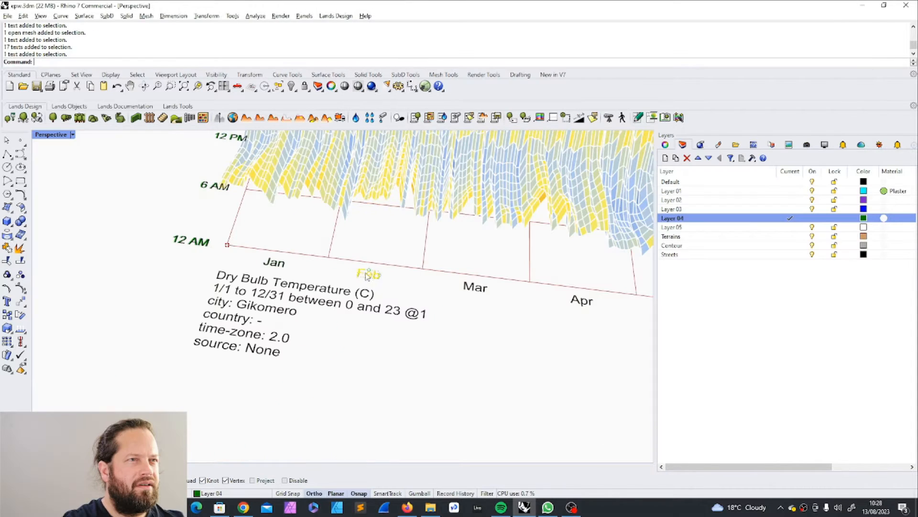
Step: Check the baked month and hour labels in Rhino by selecting individual texts such as Jan and 12 AM
click(280, 265)
click(192, 240)
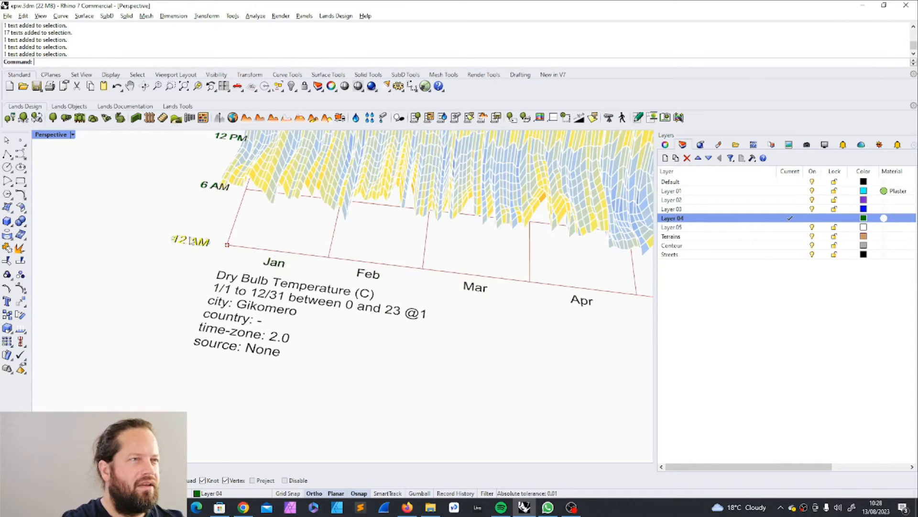
scroll(192, 241, up, 5)
scroll(190, 240, up, 2)
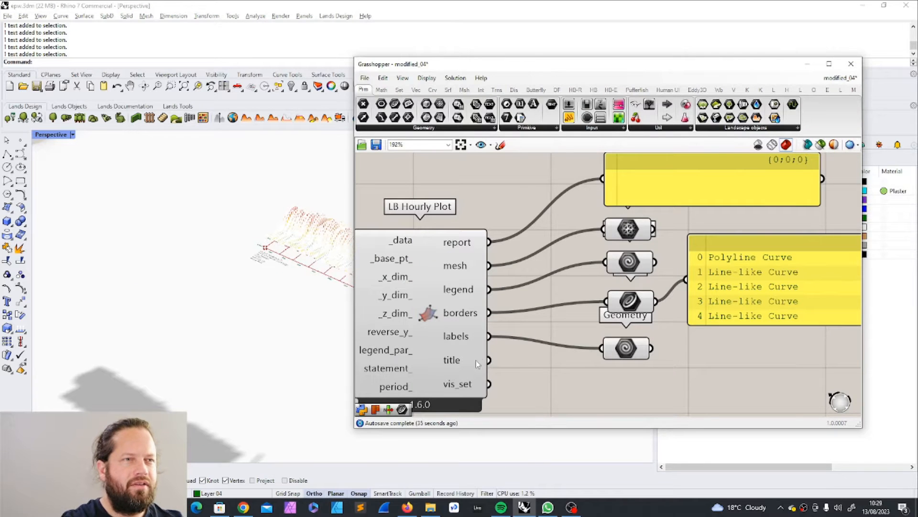
Step: Try to read the title output of LB Hourly Plot with a Text parameter, and delete that parameter
mouse_move(457, 363)
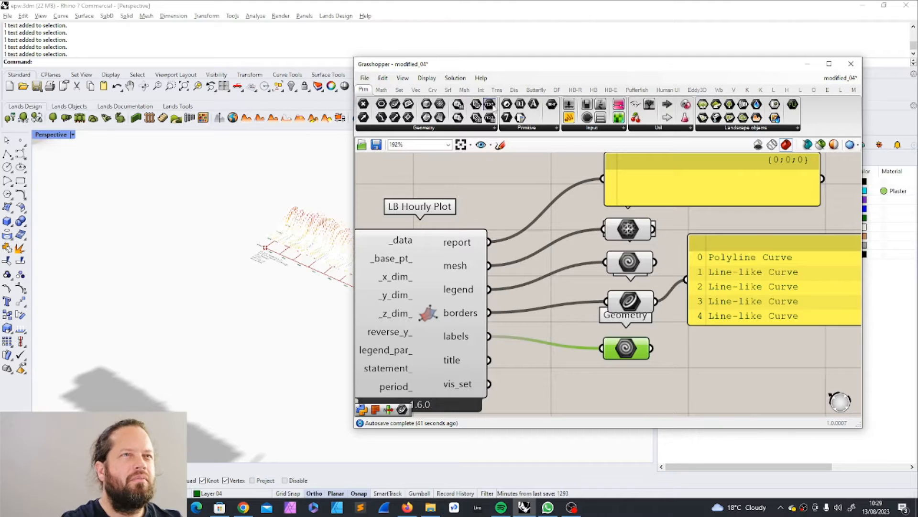
drag(490, 105, 631, 381)
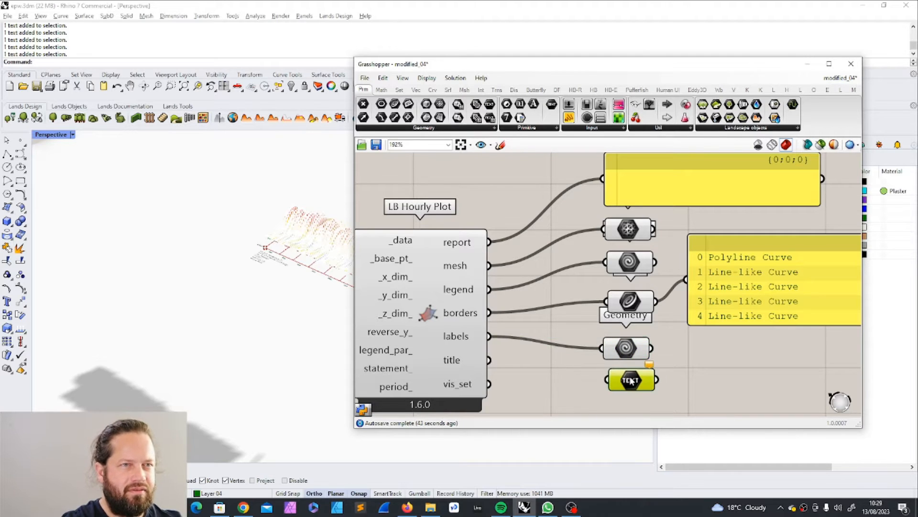
drag(490, 361, 607, 380)
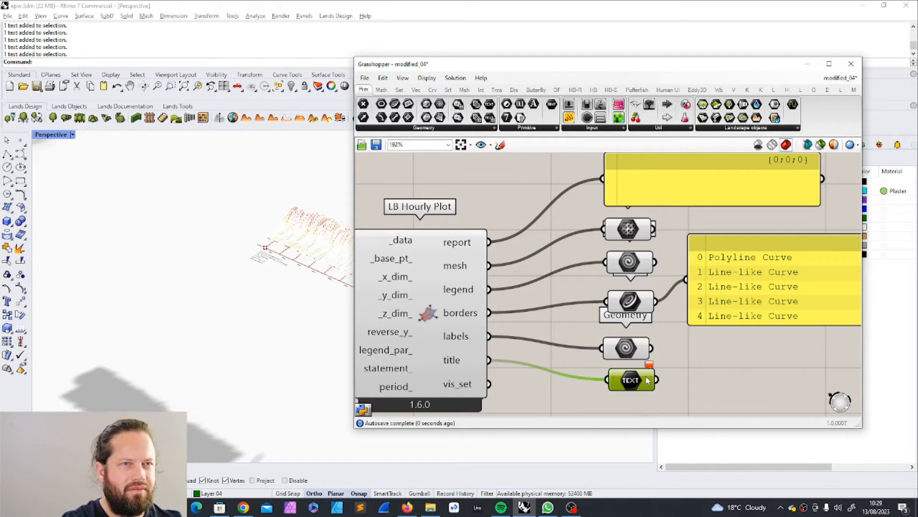
key(Delete)
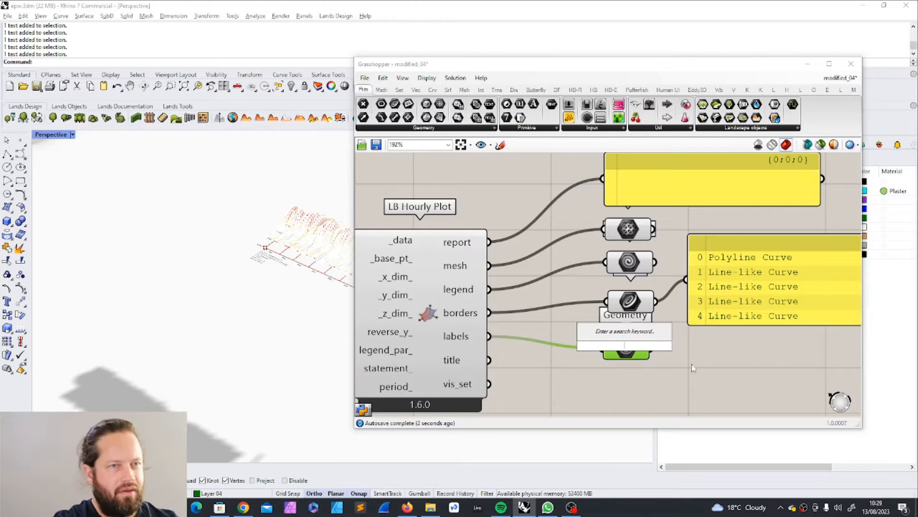
Step: Duplicate the labels Geometry parameter directly below and connect the copy to the title output instead
click(637, 348)
alt+drag(636, 345, 639, 374)
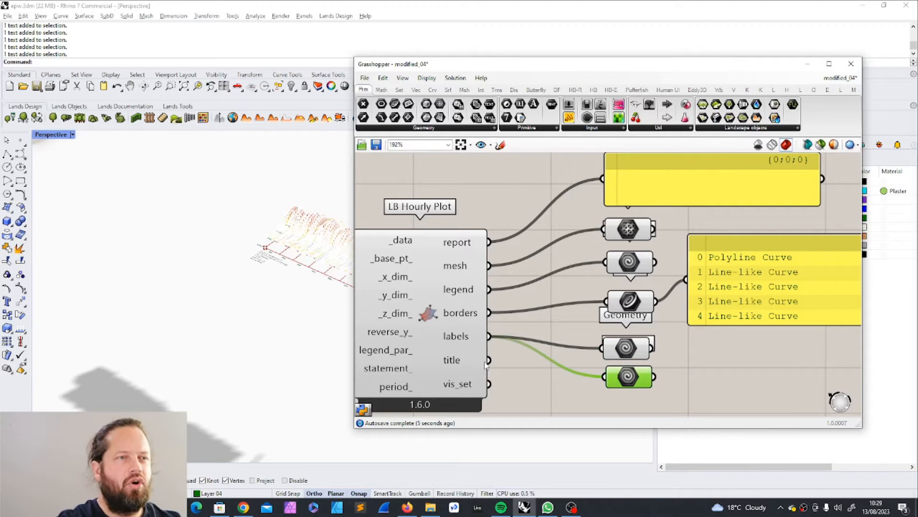
drag(489, 360, 604, 377)
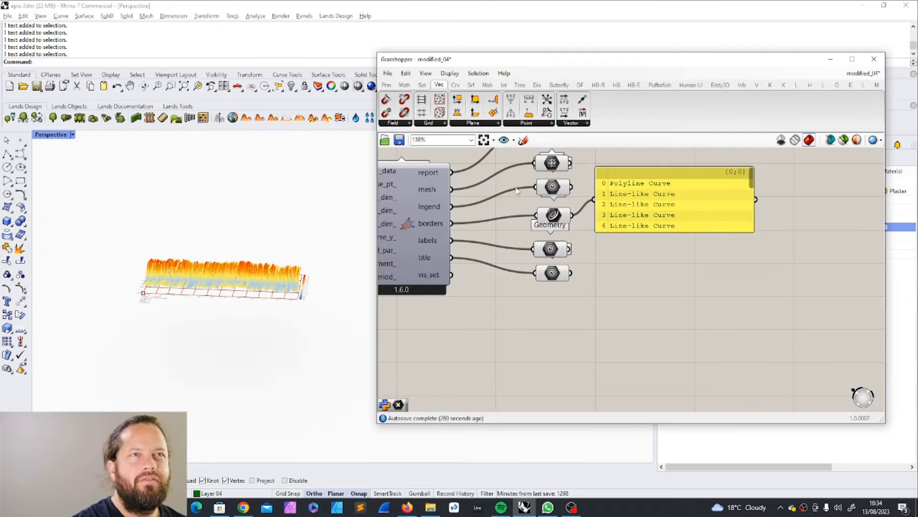
Step: Delete the Mesh, Curve and three Geometry parameters attached to LB Hourly Plot's outputs, keeping both panels
mouse_move(440, 281)
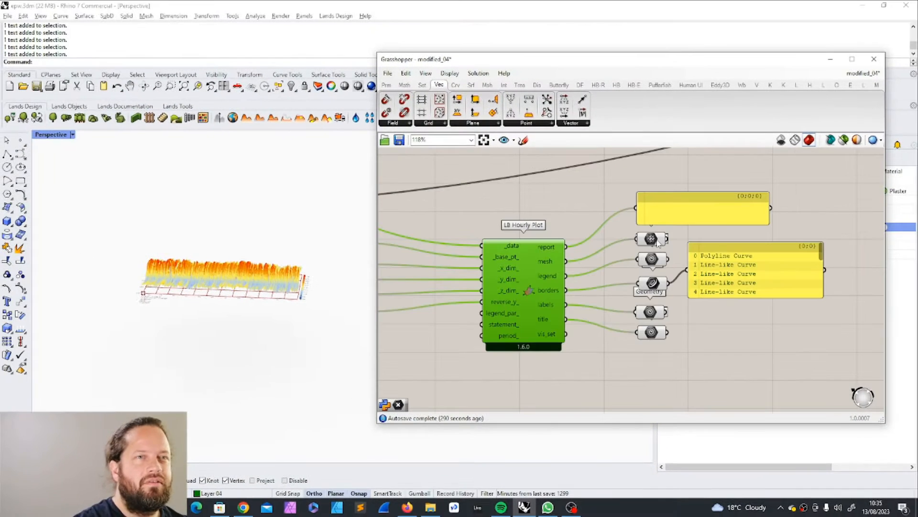
click(657, 242)
key(Delete)
click(655, 261)
key(Delete)
click(656, 284)
key(Delete)
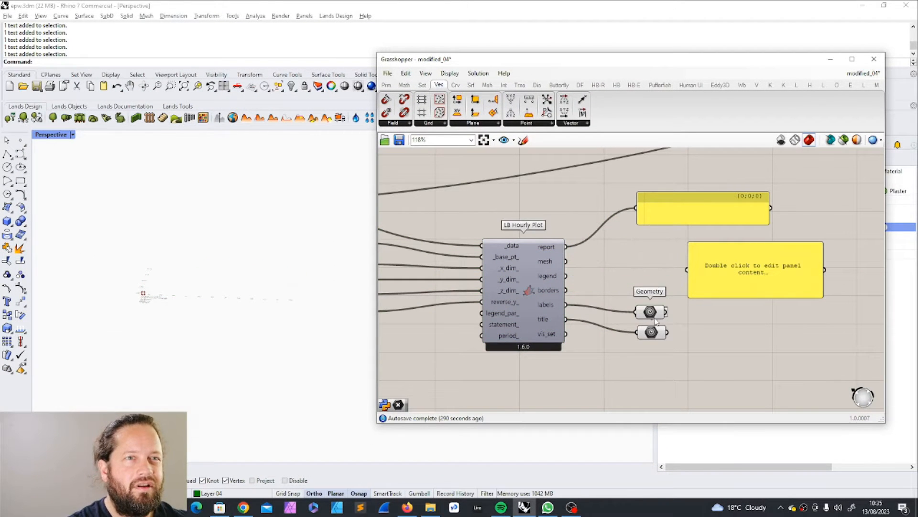
click(655, 316)
key(Delete)
click(653, 336)
key(Delete)
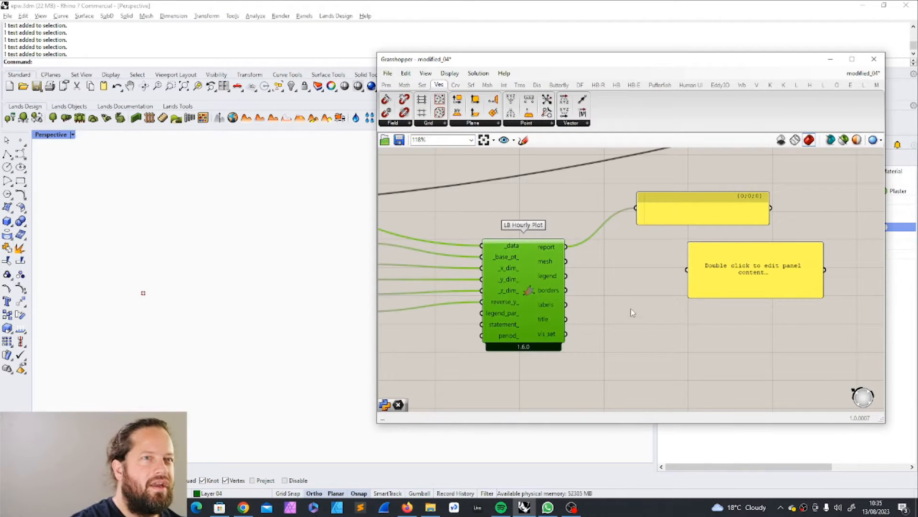
Step: Add an LB Preview VisualizationSet component beside LB Hourly Plot and connect the plot's vis_set output to its _vis_set input
click(658, 311)
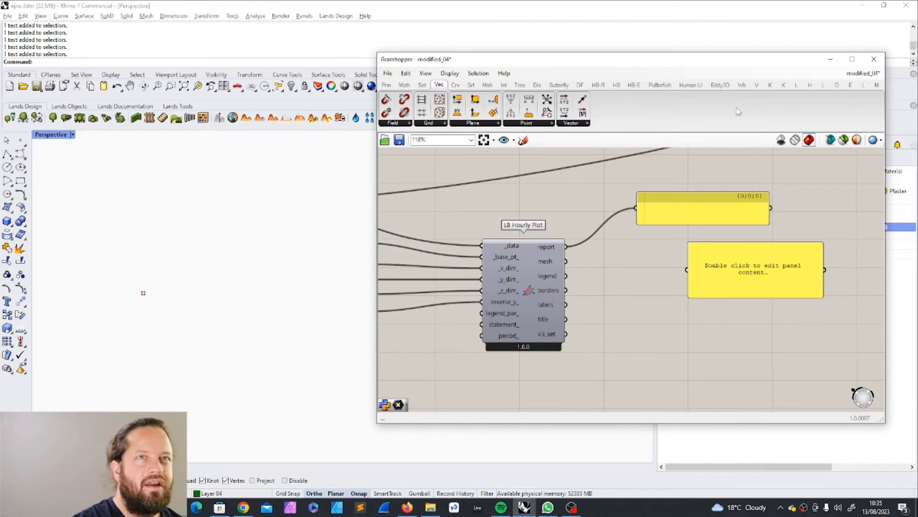
click(796, 85)
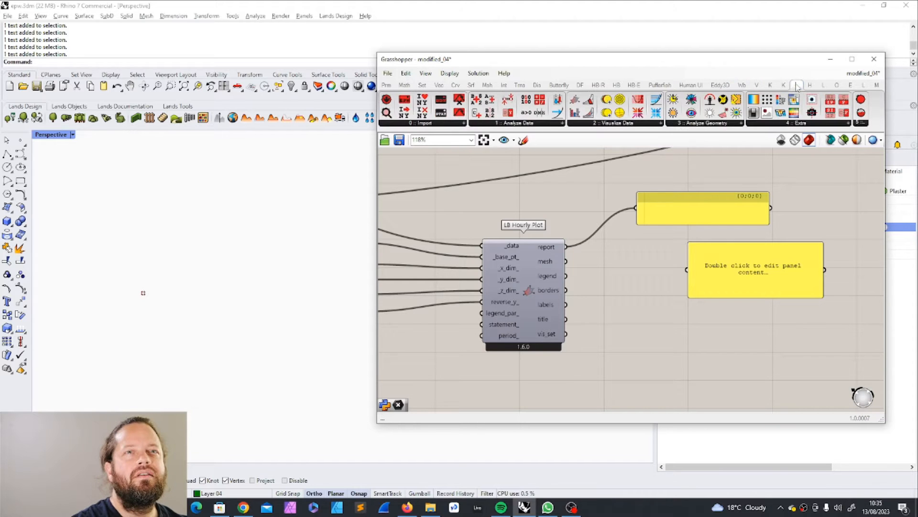
click(777, 123)
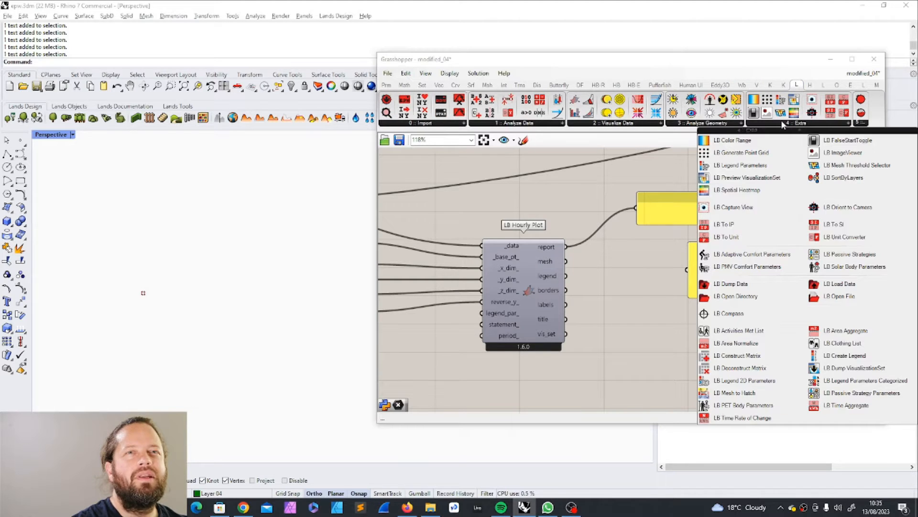
click(721, 178)
click(643, 345)
scroll(631, 344, up, 3)
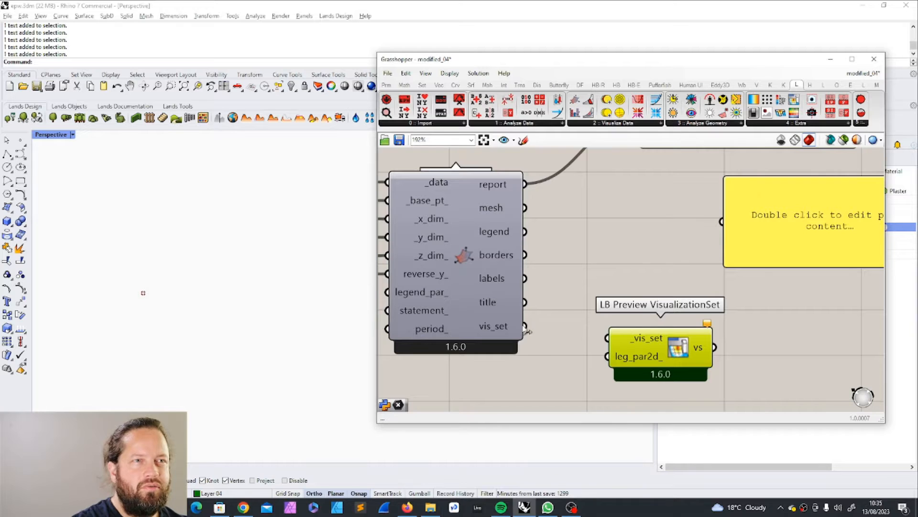
drag(525, 326, 607, 337)
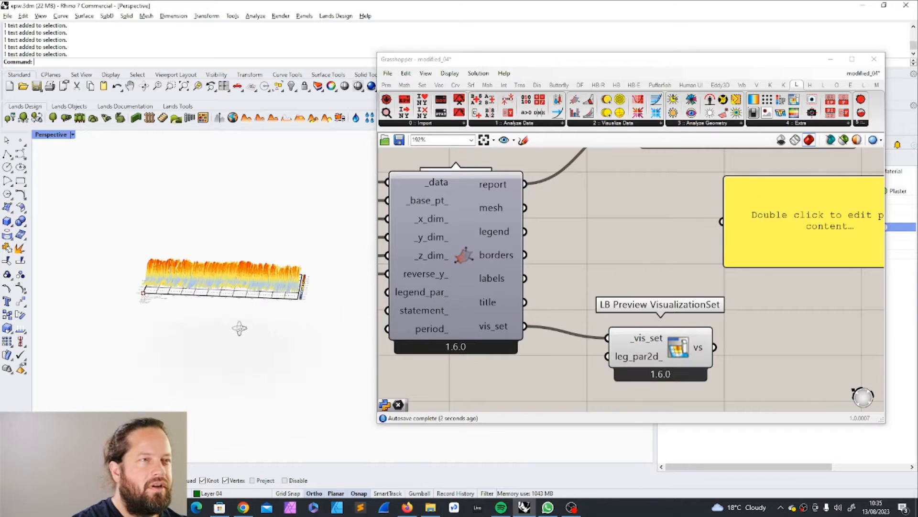
Step: Examine the previewed hourly plot in the Rhino viewport, including its mesh, month and hour labels and title text
right_drag(239, 328, 222, 246)
scroll(222, 247, up, 10)
scroll(239, 263, down, 4)
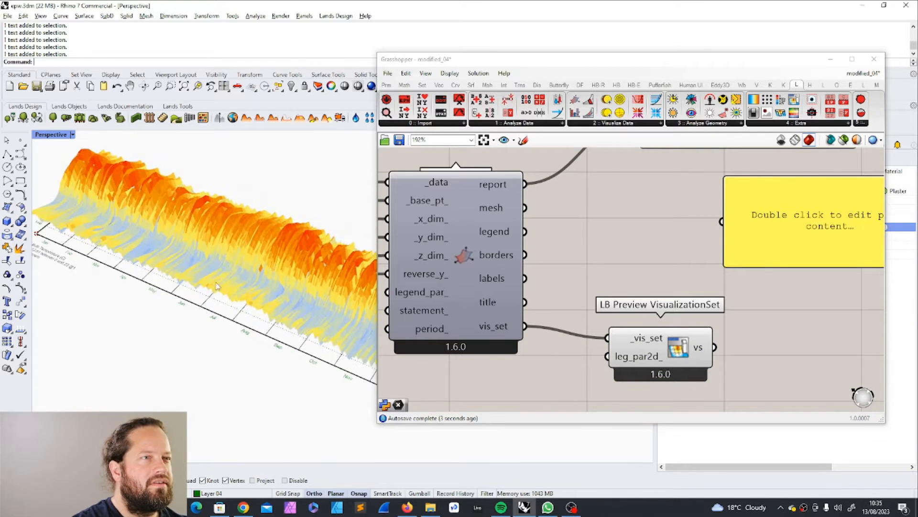
right_drag(249, 283, 269, 351)
scroll(243, 281, up, 6)
scroll(243, 281, down, 5)
scroll(268, 350, down, 6)
scroll(246, 331, up, 10)
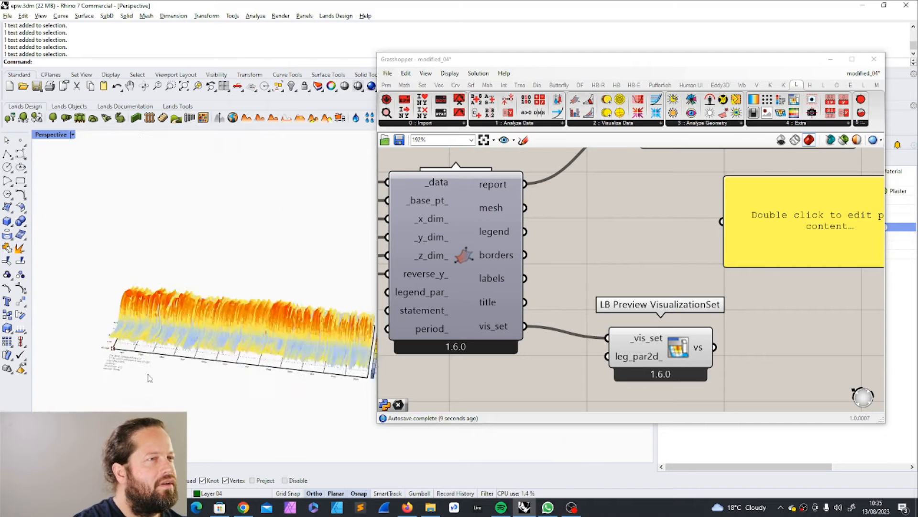
scroll(149, 378, up, 6)
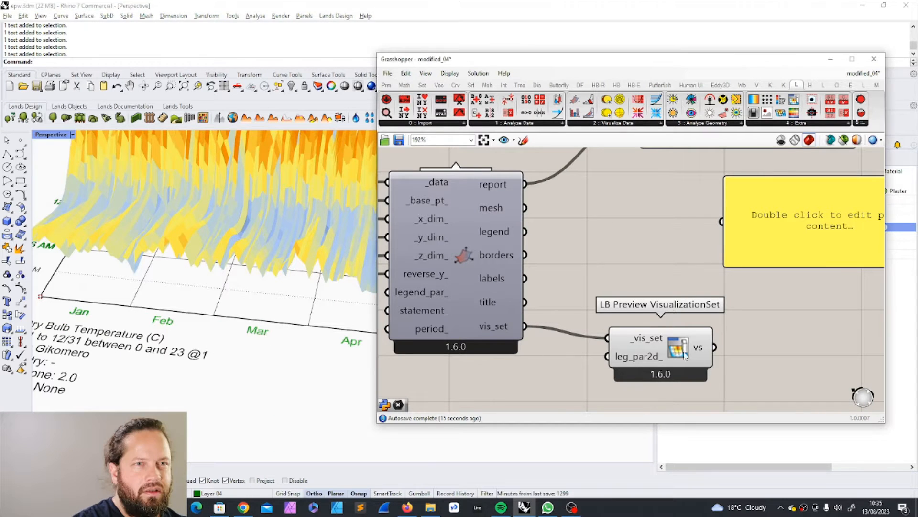
Step: Add an LB Dump VisualizationSet component and connect the vs output of LB Preview VisualizationSet to its _vs input
drag(676, 60, 559, 61)
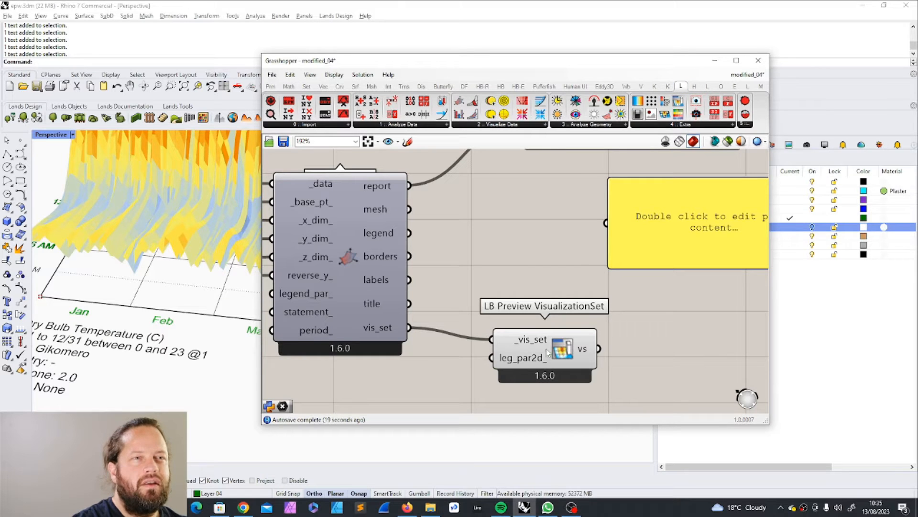
click(533, 356)
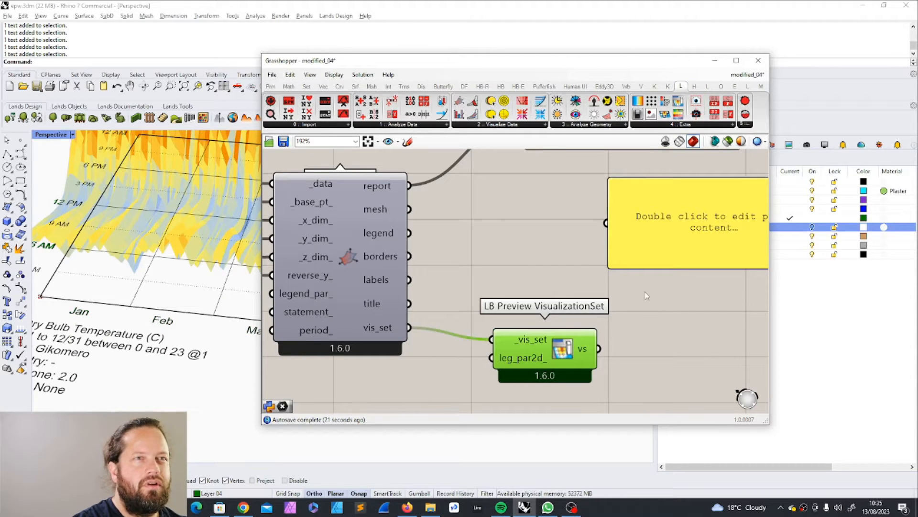
click(627, 323)
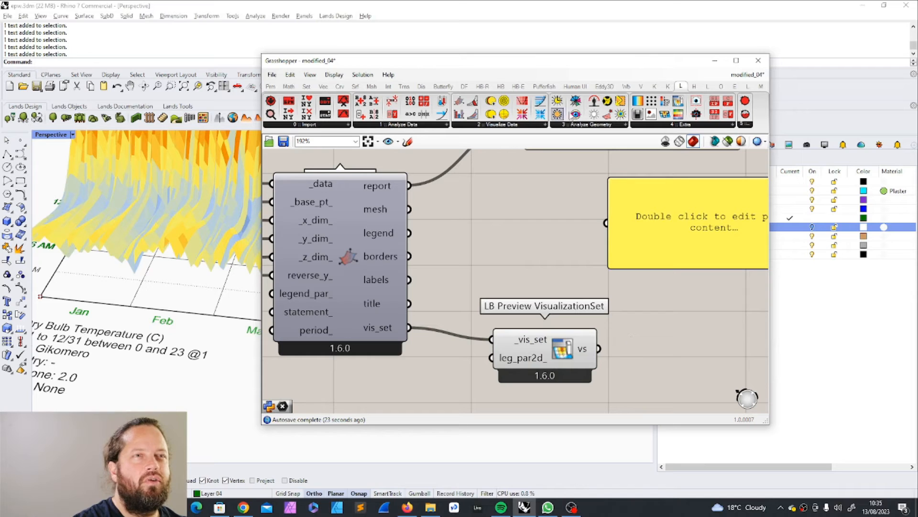
click(674, 125)
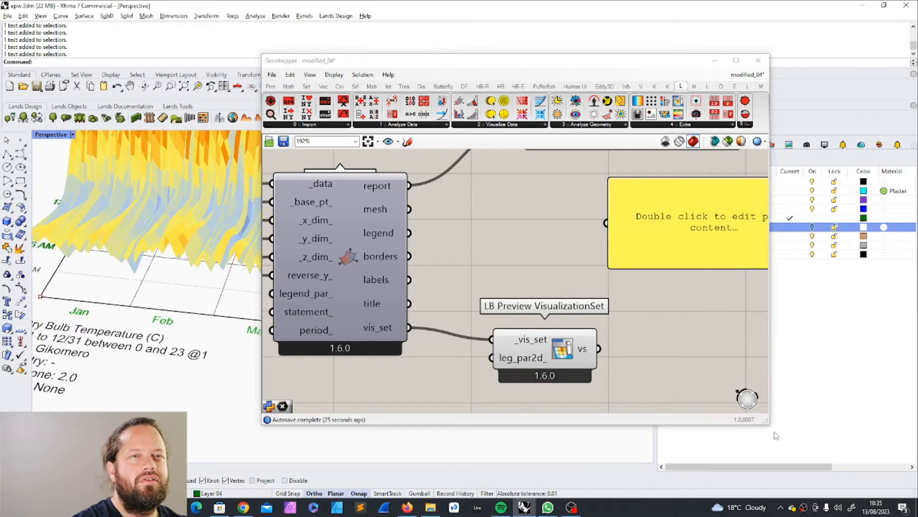
click(688, 125)
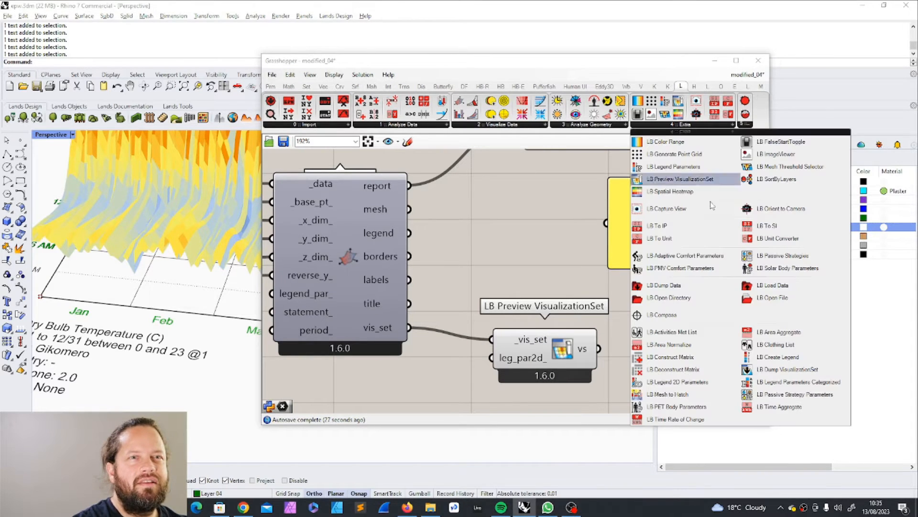
click(787, 369)
click(668, 373)
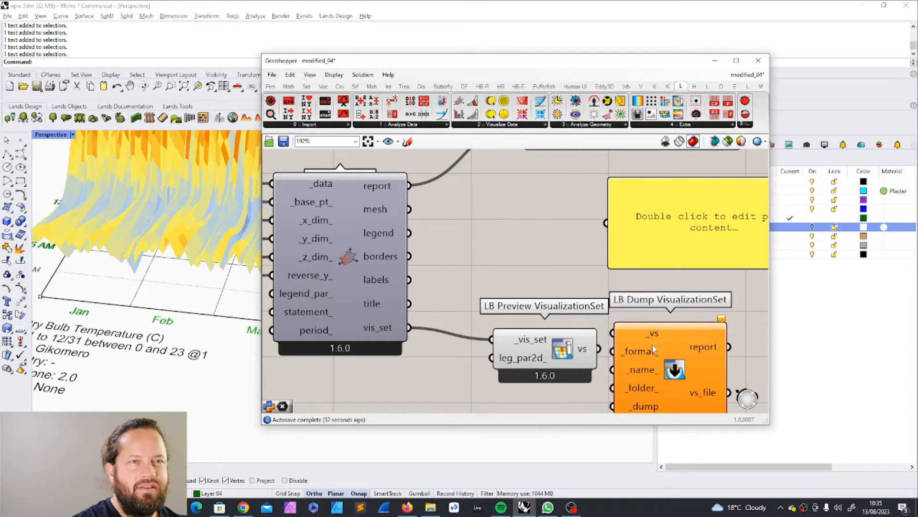
right_drag(653, 345, 642, 339)
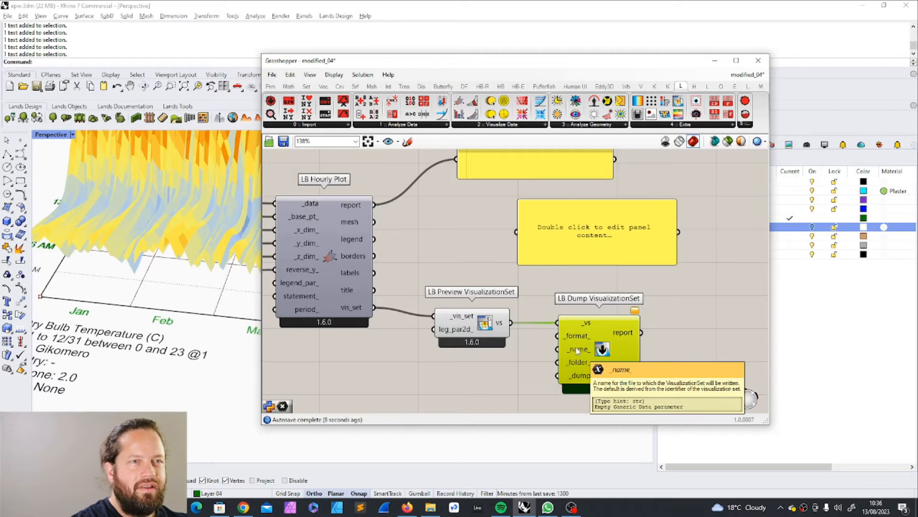
mouse_move(580, 365)
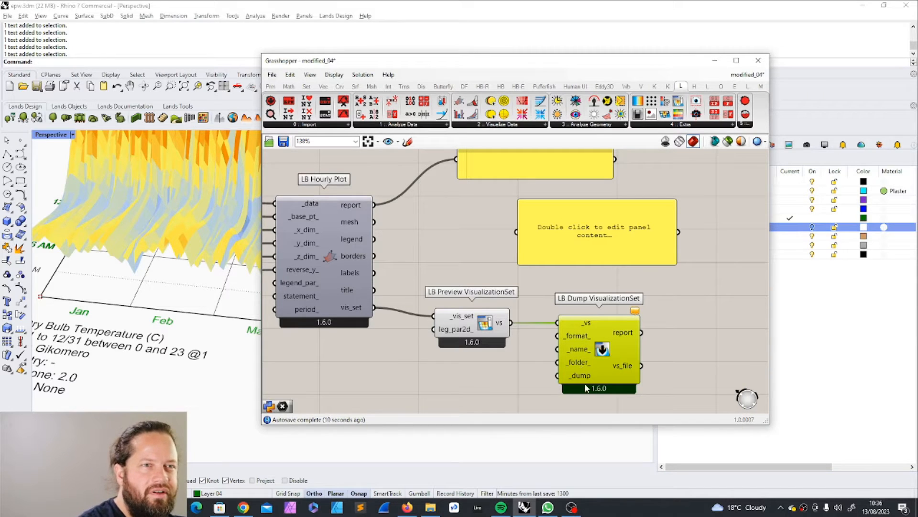
Step: Place a second LB Preview VisualizationSet component in the empty space below LB Hourly Plot
scroll(642, 335, down, 4)
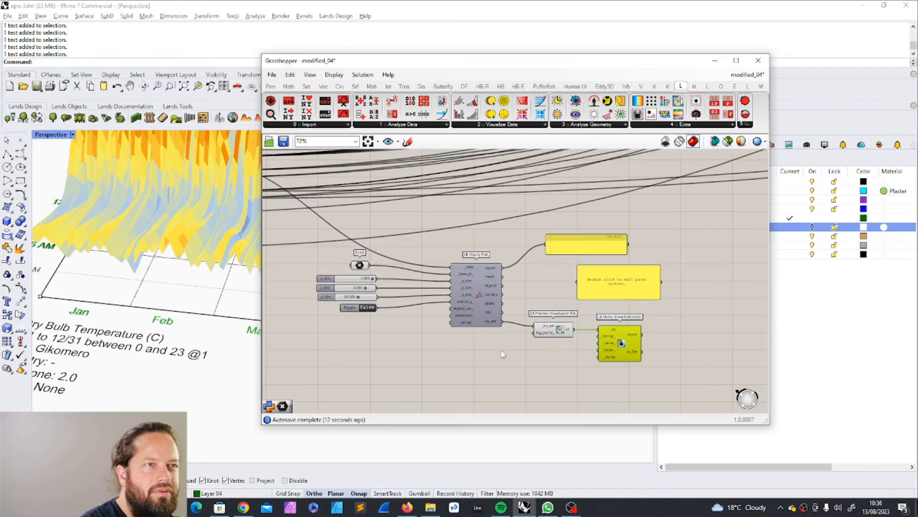
scroll(526, 311, up, 3)
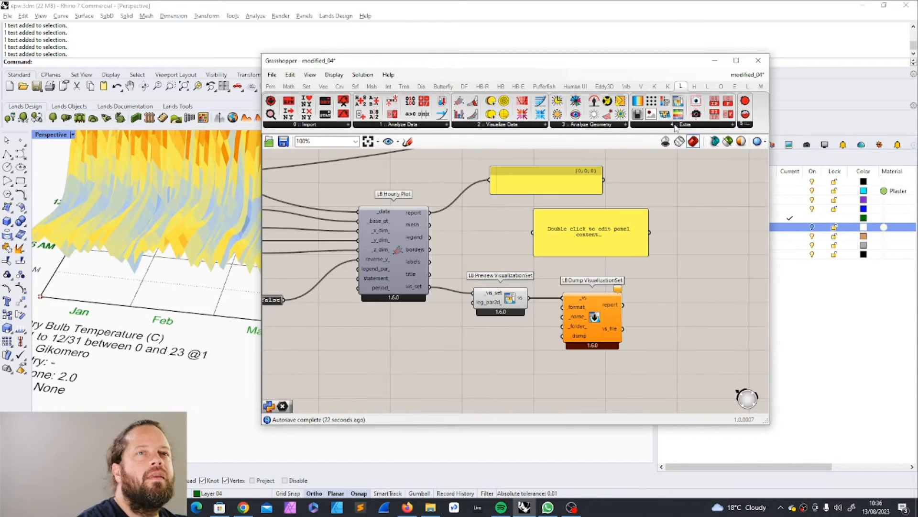
click(676, 125)
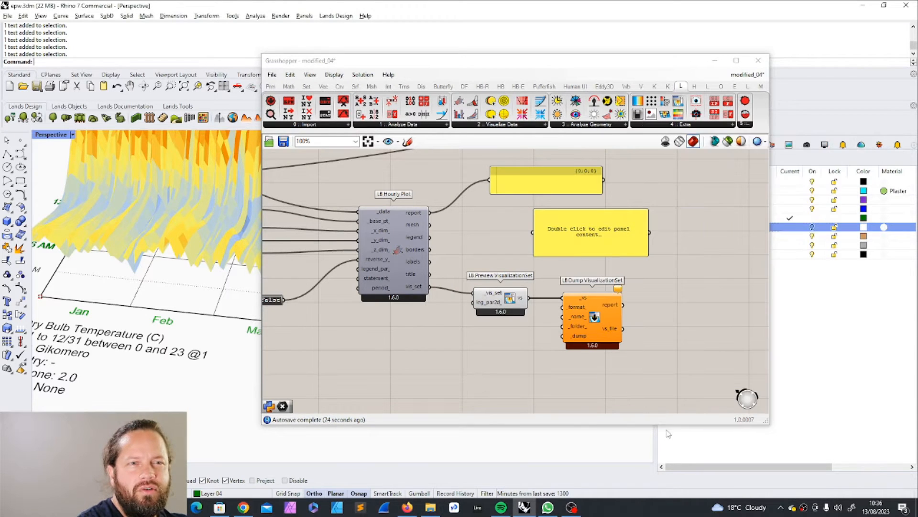
click(688, 125)
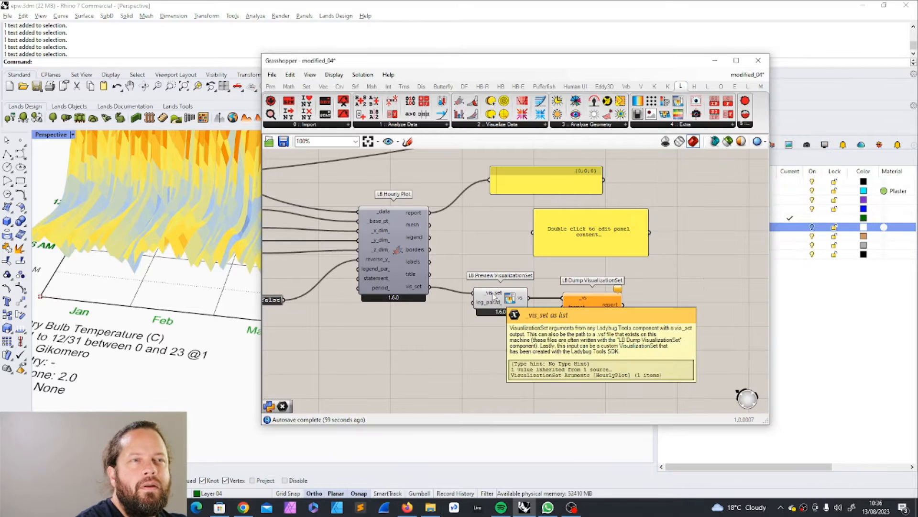
click(496, 299)
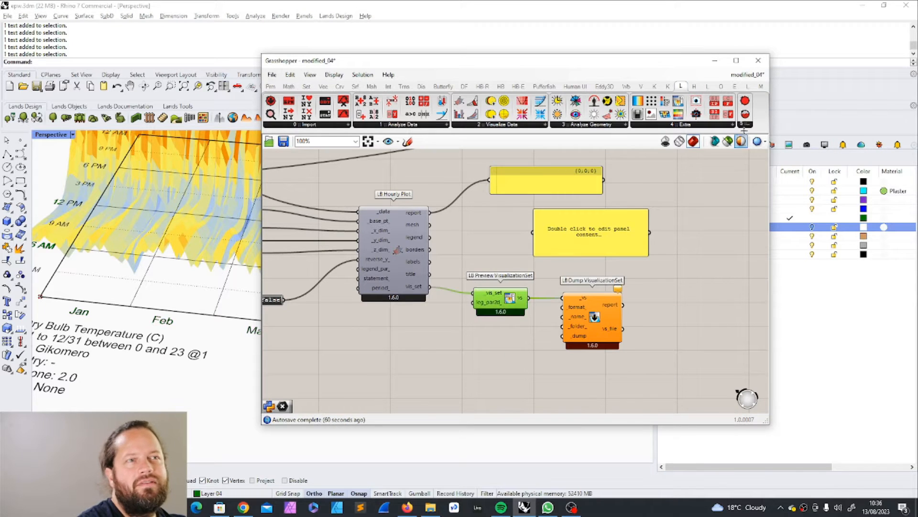
click(682, 125)
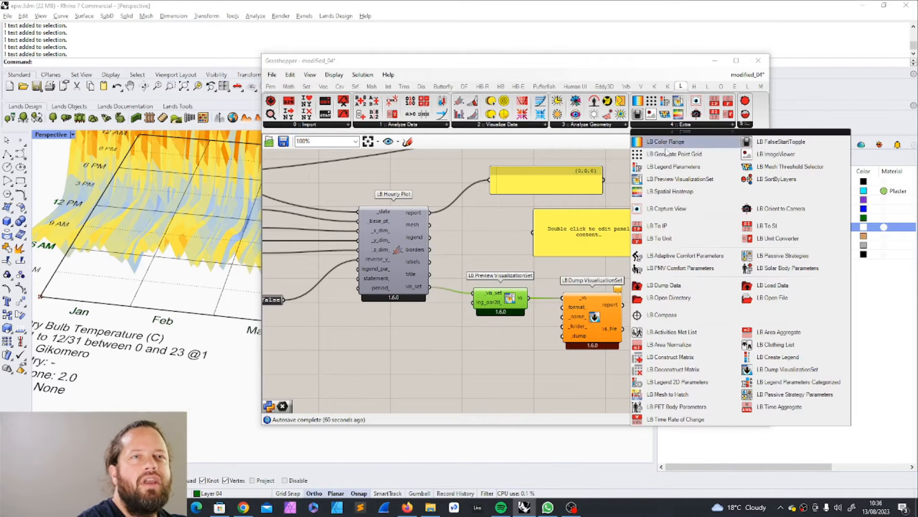
click(676, 185)
click(401, 376)
Step: Move the unconnected LB Preview VisualizationSet component further down, away from the hourly plot components
scroll(510, 342, down, 4)
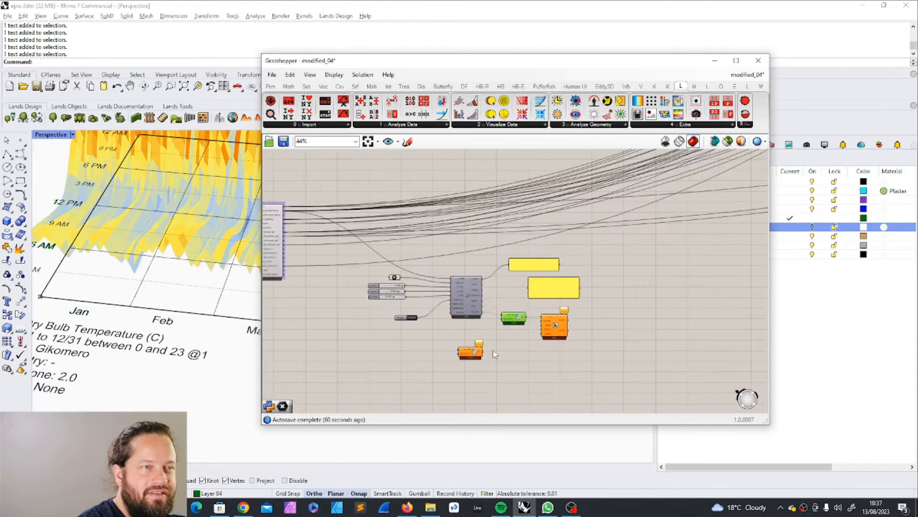
right_drag(493, 350, 550, 325)
scroll(550, 326, up, 3)
mouse_move(532, 322)
mouse_down()
mouse_move(511, 346)
mouse_move(528, 323)
mouse_up()
scroll(559, 309, down, 3)
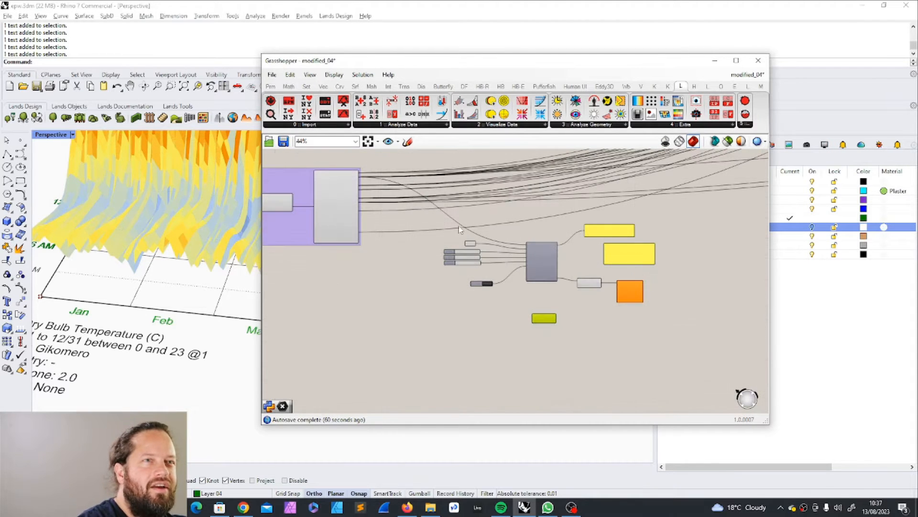
drag(416, 156, 688, 304)
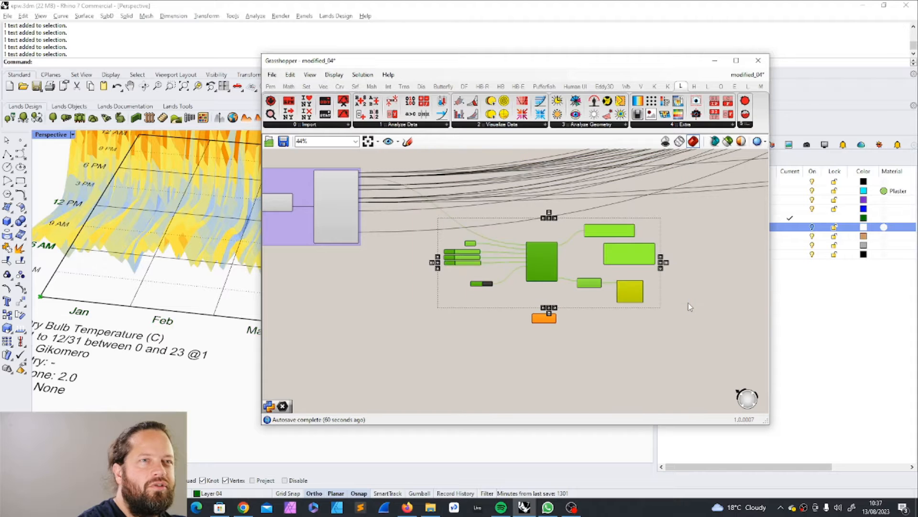
click(630, 376)
scroll(556, 330, up, 5)
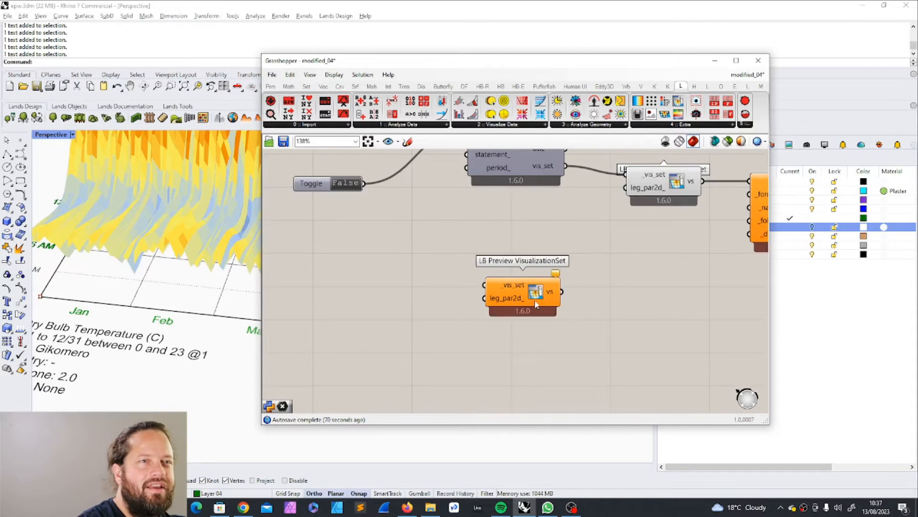
drag(538, 303, 490, 352)
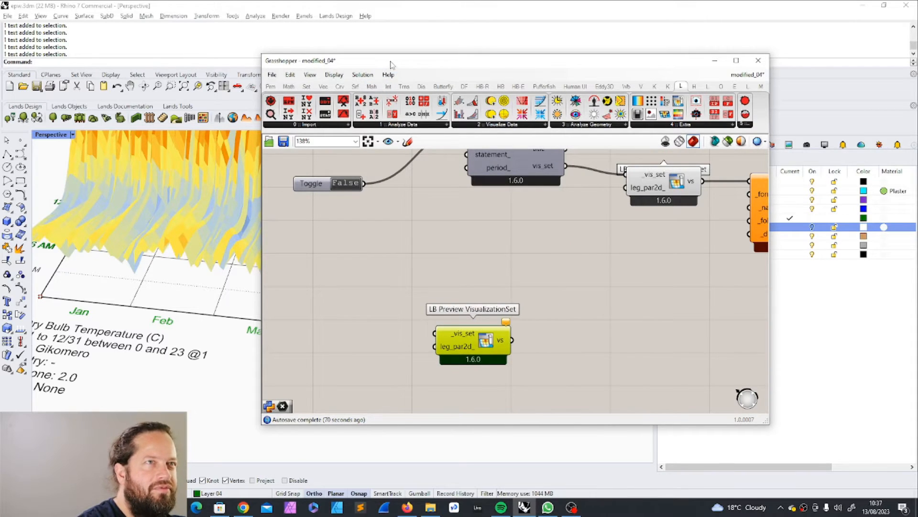
Step: Delete the LB Dump VisualizationSet component, keeping both LB Preview VisualizationSet components
drag(380, 61, 523, 55)
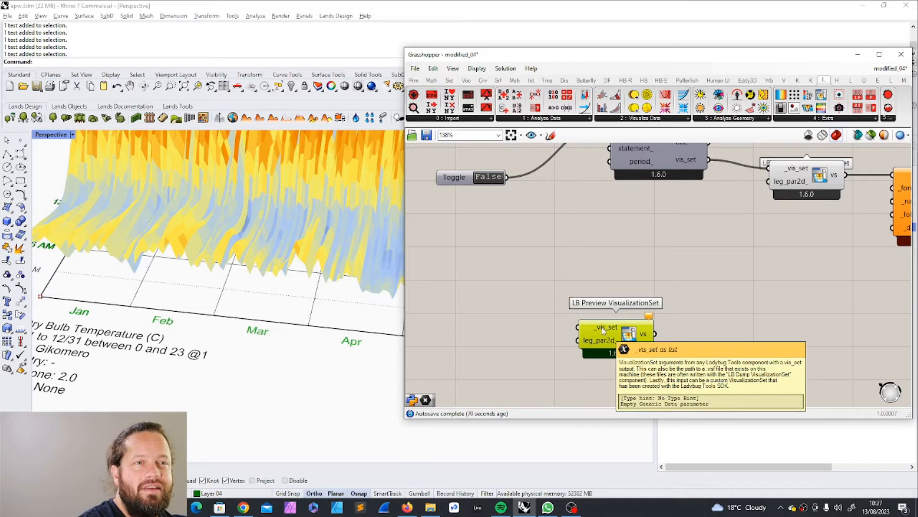
scroll(552, 329, down, 4)
scroll(723, 268, up, 2)
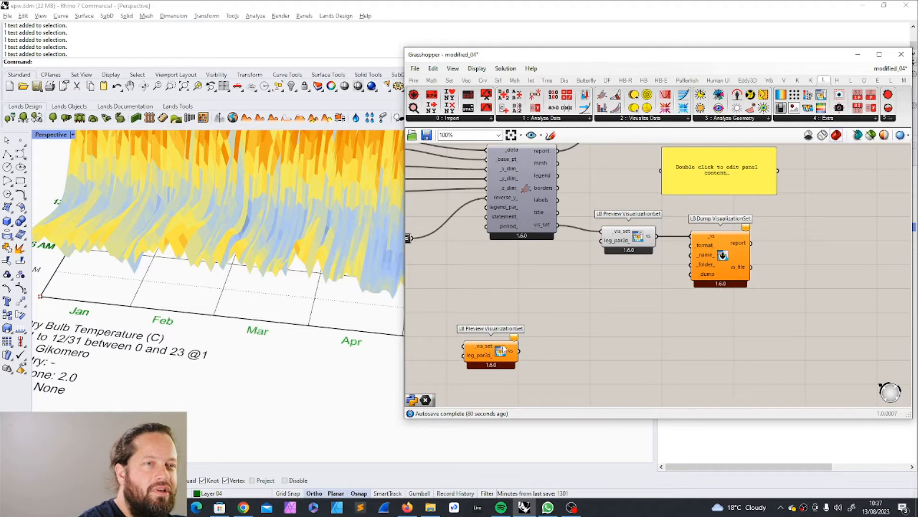
scroll(171, 277, down, 15)
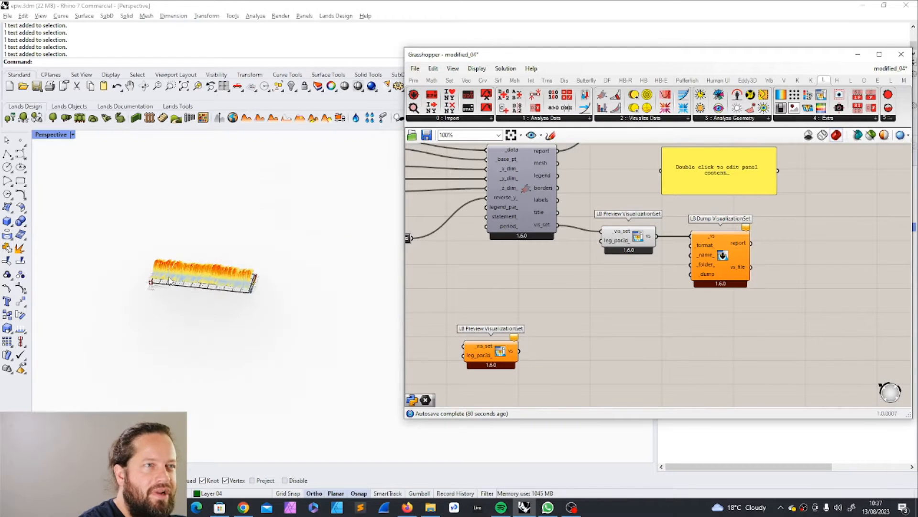
scroll(171, 277, up, 5)
drag(552, 55, 421, 92)
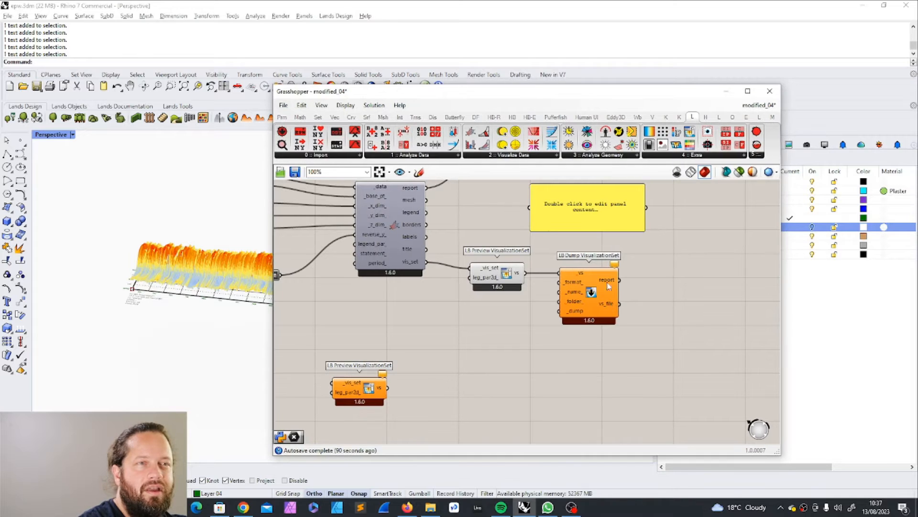
click(593, 276)
key(Delete)
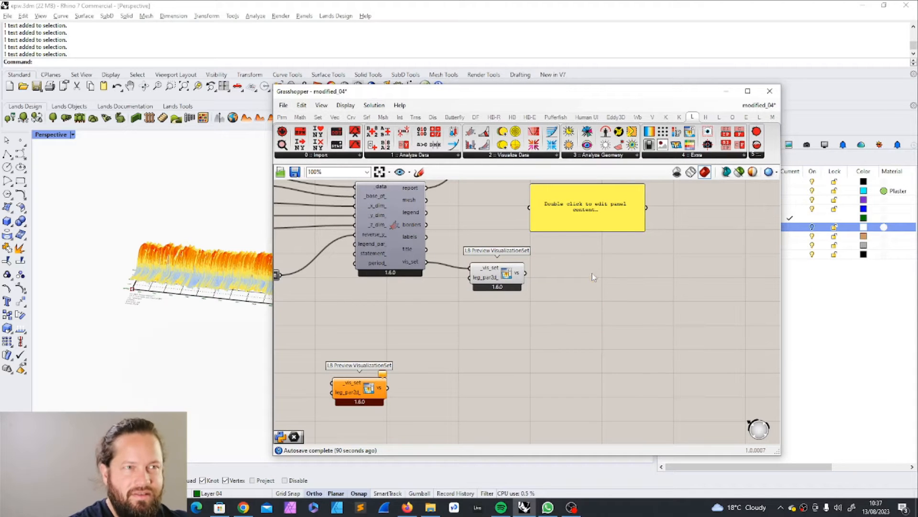
Step: Bake the connected LB Preview VisualizationSet component to Rhino on Layer 03 and close the Grasshopper window
click(491, 273)
right_click(511, 272)
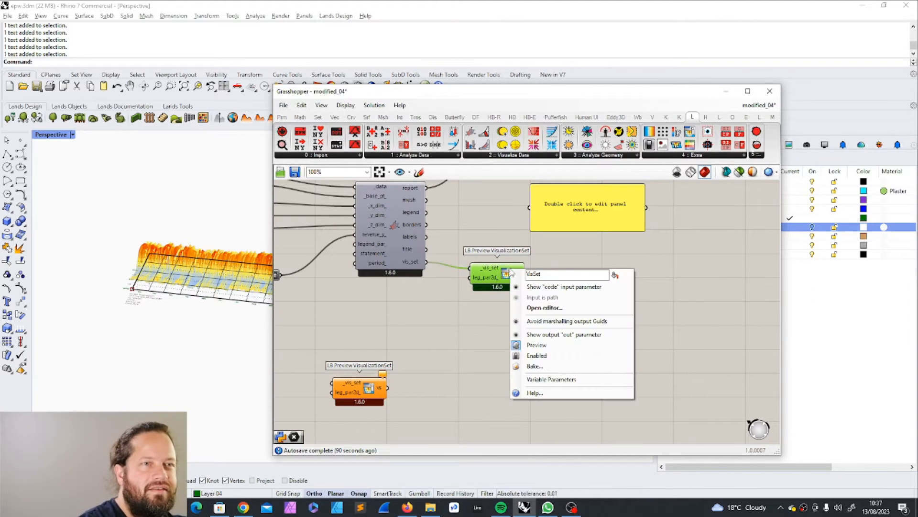
click(487, 269)
right_click(498, 269)
click(524, 287)
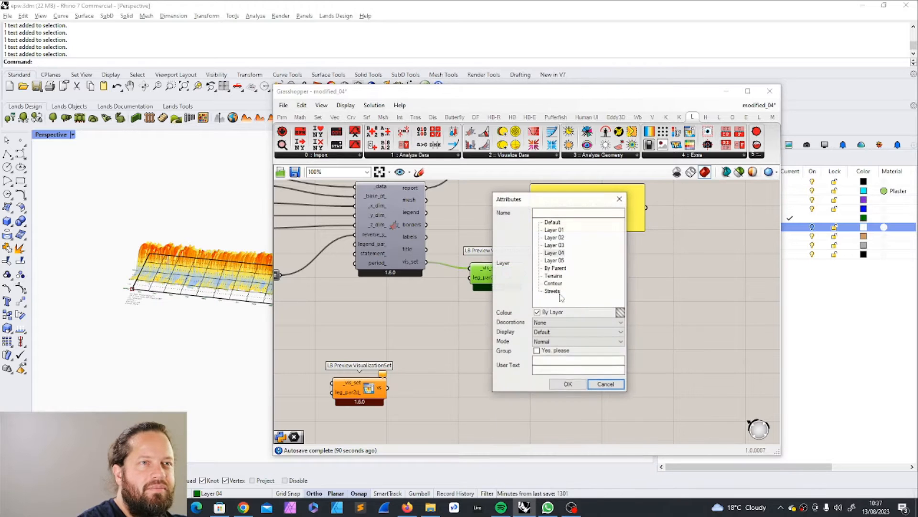
click(560, 245)
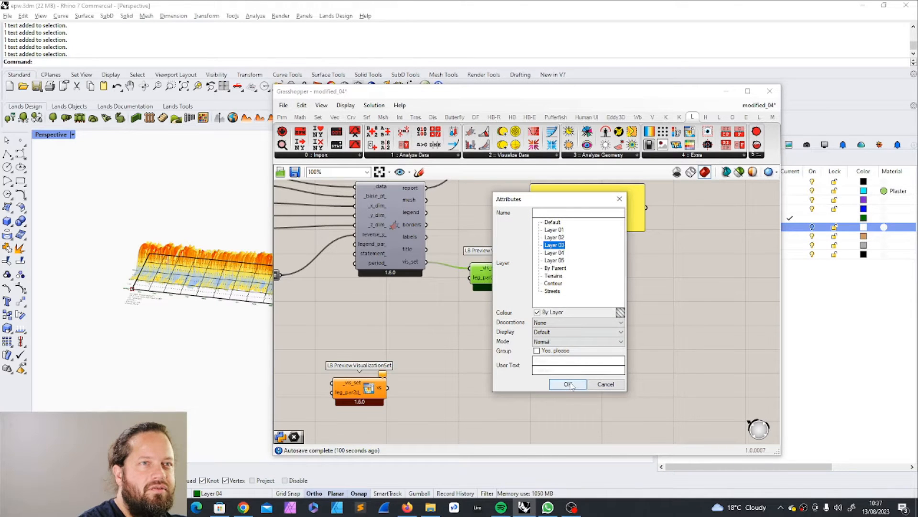
click(568, 384)
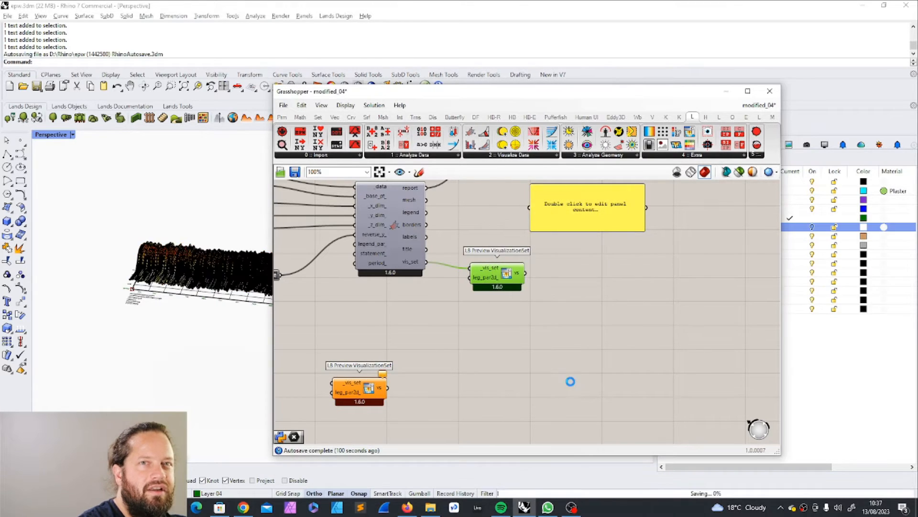
click(770, 92)
Step: Switch mesh wires off and back on in the Rendered display settings, and toggle the curves display the same way
scroll(335, 292, up, 5)
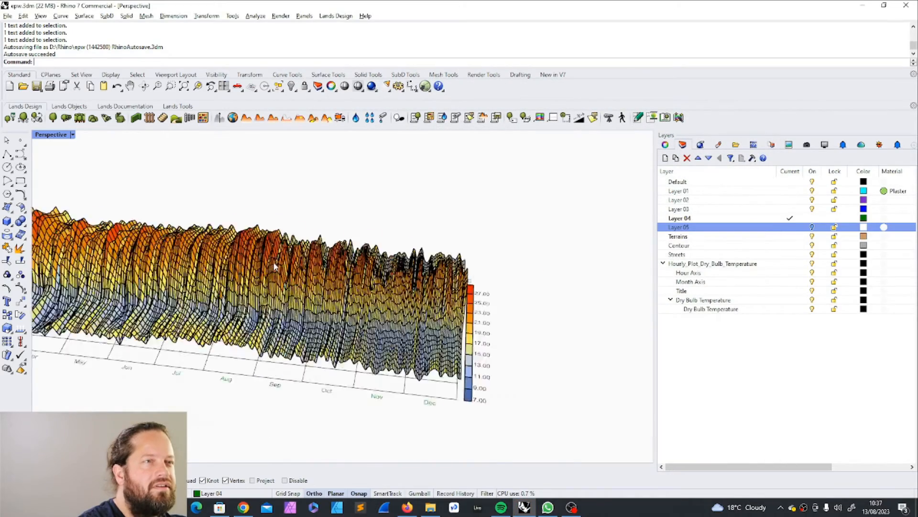
scroll(317, 286, down, 2)
right_drag(317, 286, 345, 329)
scroll(383, 385, up, 8)
scroll(383, 385, down, 8)
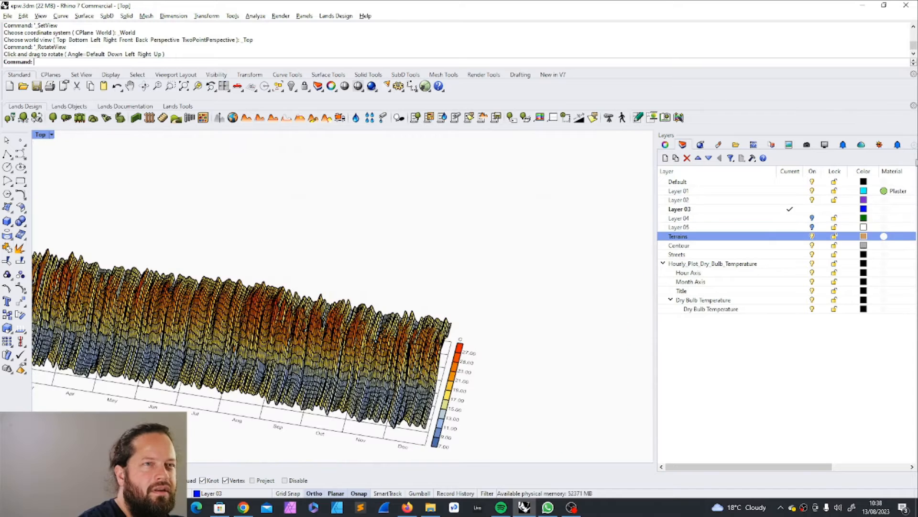
click(825, 145)
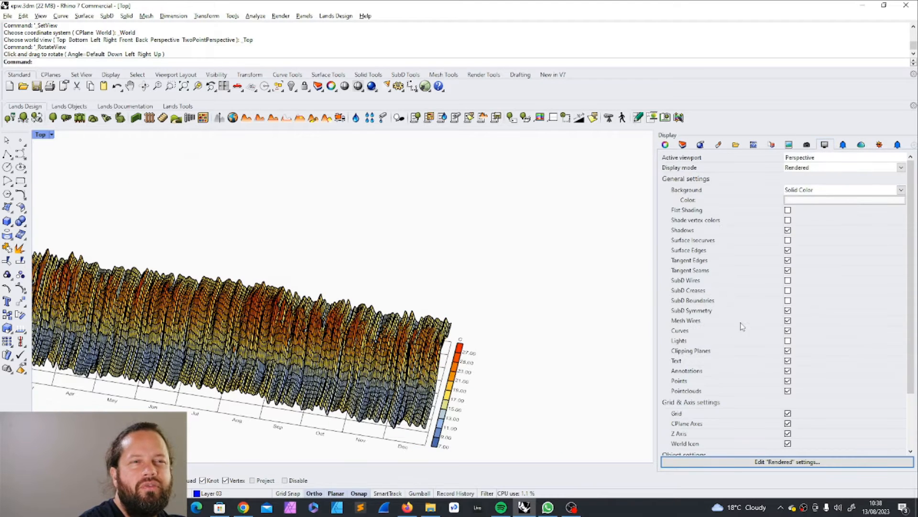
click(788, 311)
click(788, 321)
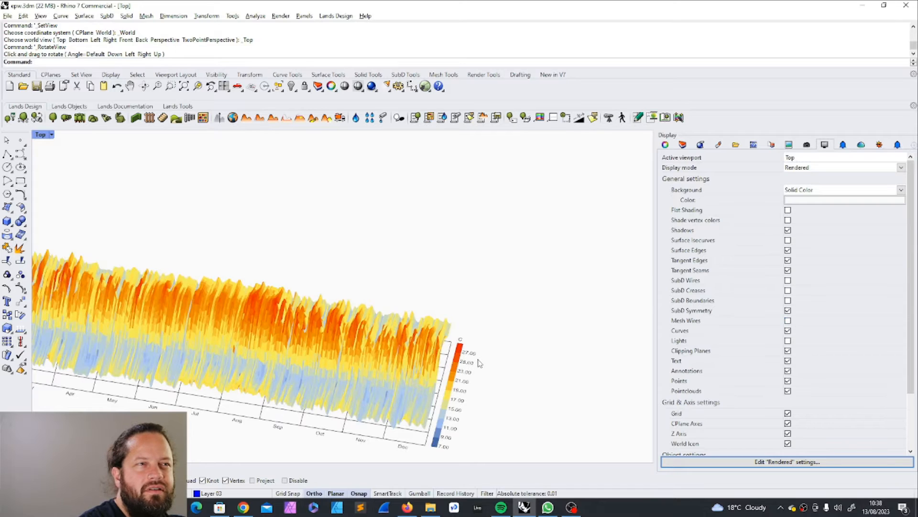
click(788, 321)
click(788, 331)
click(788, 331)
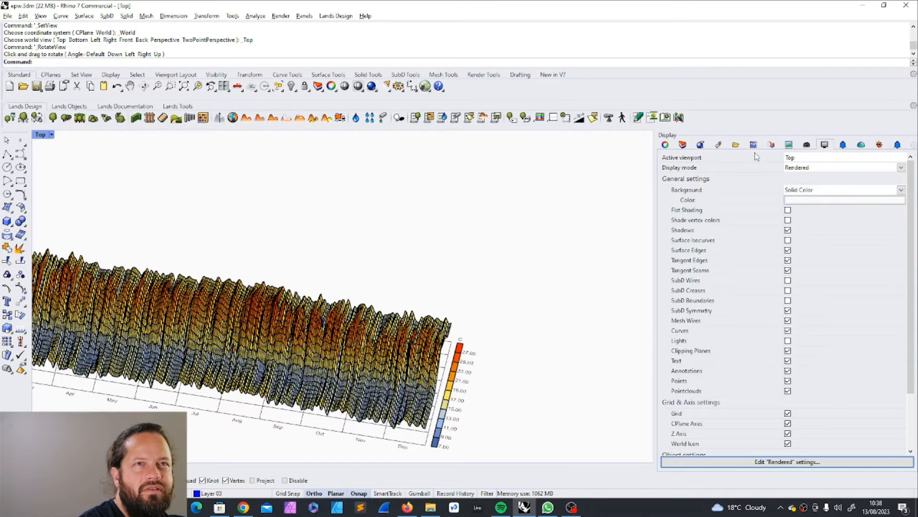
Step: Show the layer list and examine the baked hourly plot from several angles, including its mesh, month labels and temperature legend
click(665, 145)
click(683, 144)
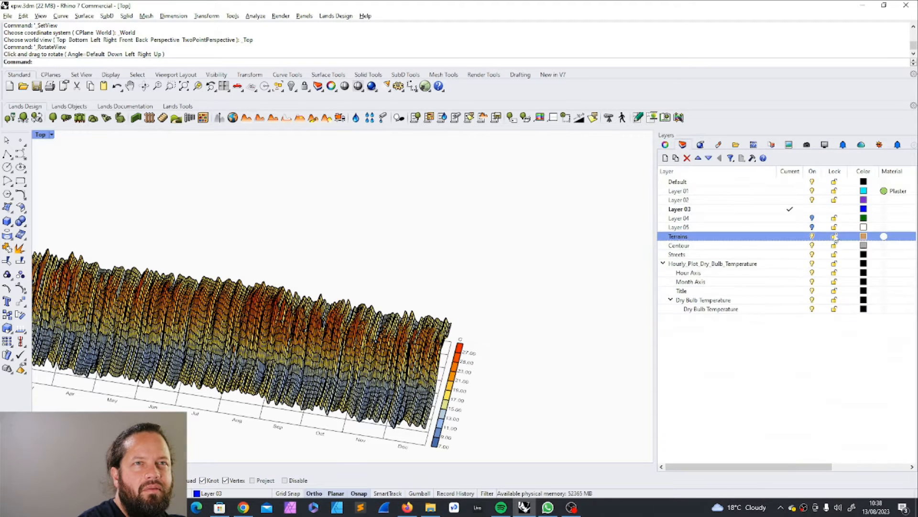
scroll(469, 330, down, 9)
scroll(341, 359, up, 6)
right_drag(340, 357, 431, 321)
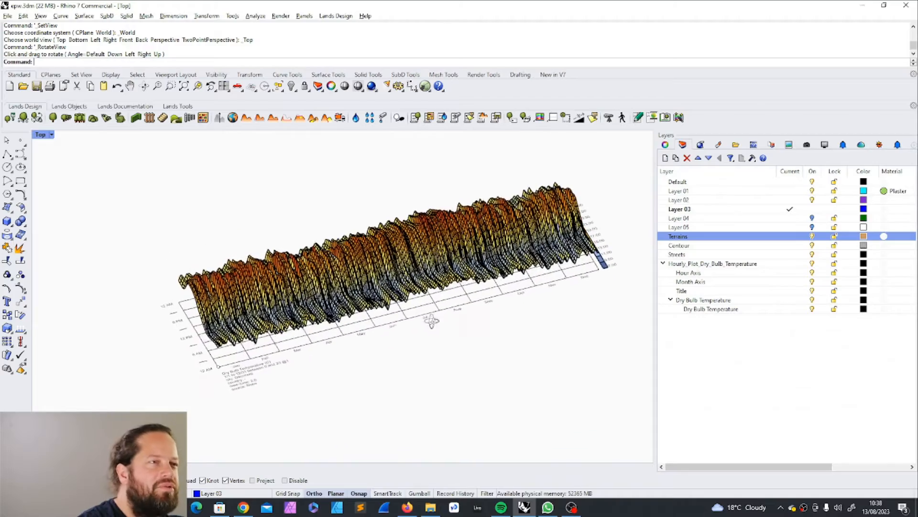
scroll(262, 351, up, 4)
scroll(271, 351, up, 4)
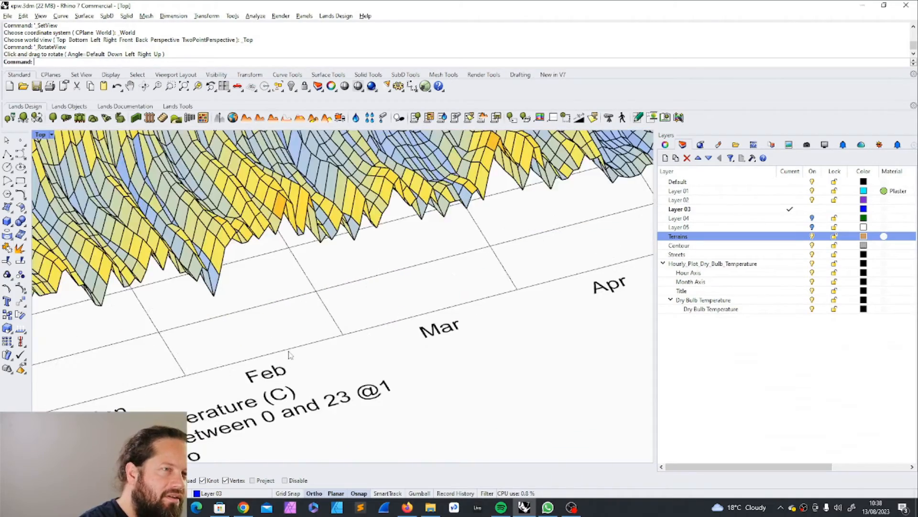
scroll(287, 354, down, 2)
scroll(291, 356, down, 12)
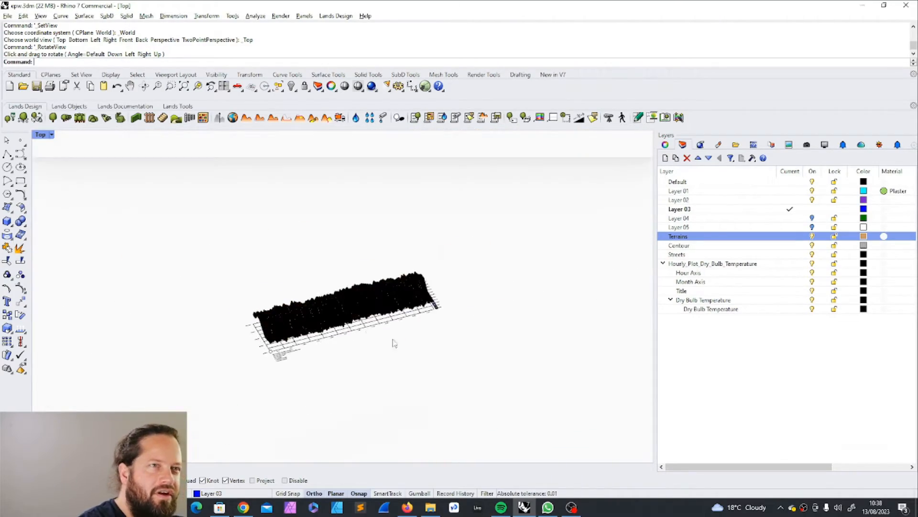
right_drag(373, 332, 342, 309)
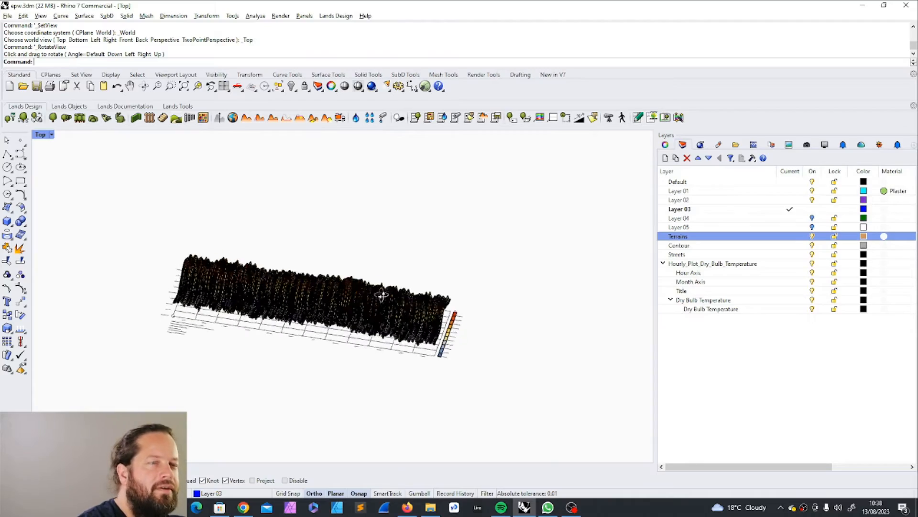
scroll(477, 395, up, 8)
scroll(477, 394, down, 3)
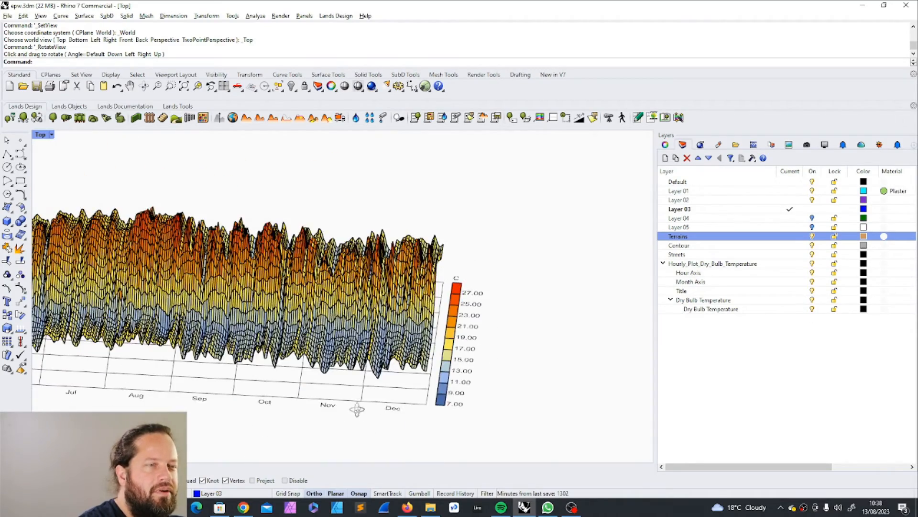
right_drag(357, 409, 258, 440)
scroll(449, 380, down, 3)
scroll(315, 422, up, 5)
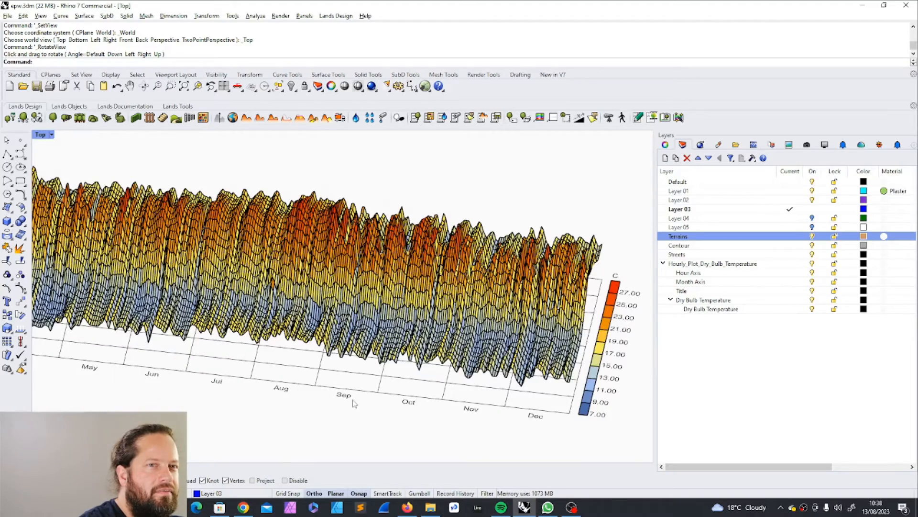
scroll(581, 376, up, 5)
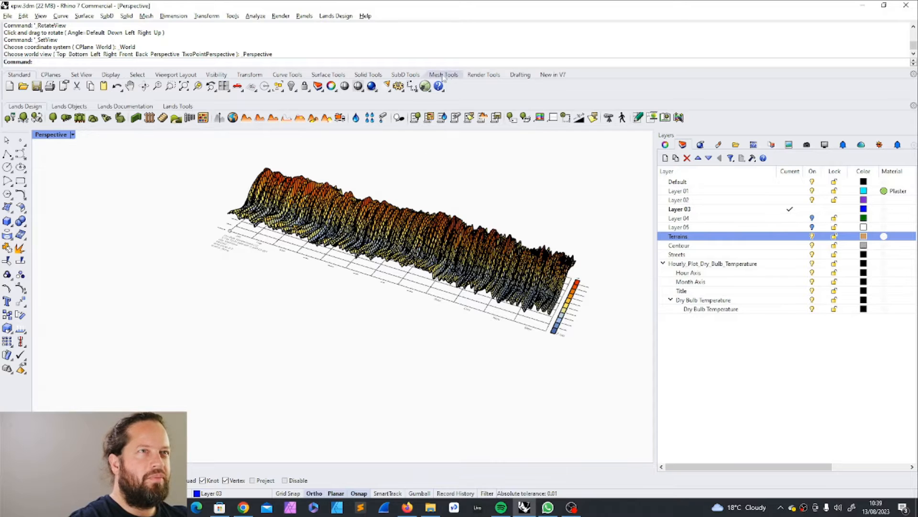
Step: Reopen Grasshopper and delete the unconnected LB Preview VisualizationSet component below the hourly plot setup
click(425, 86)
scroll(507, 313, down, 5)
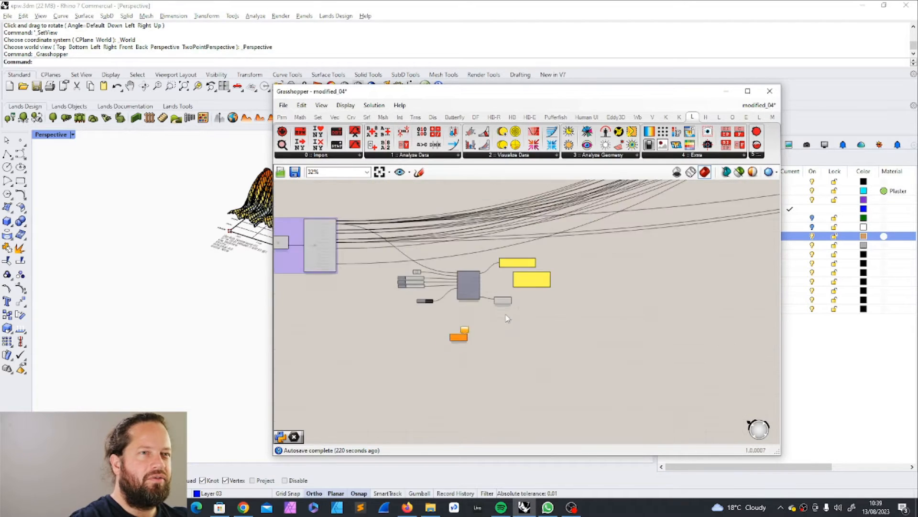
scroll(507, 306, up, 2)
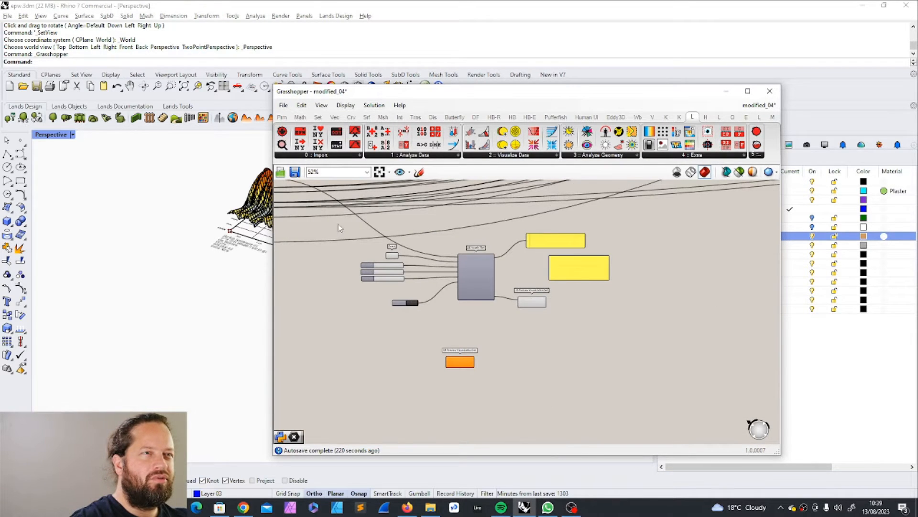
drag(338, 224, 615, 400)
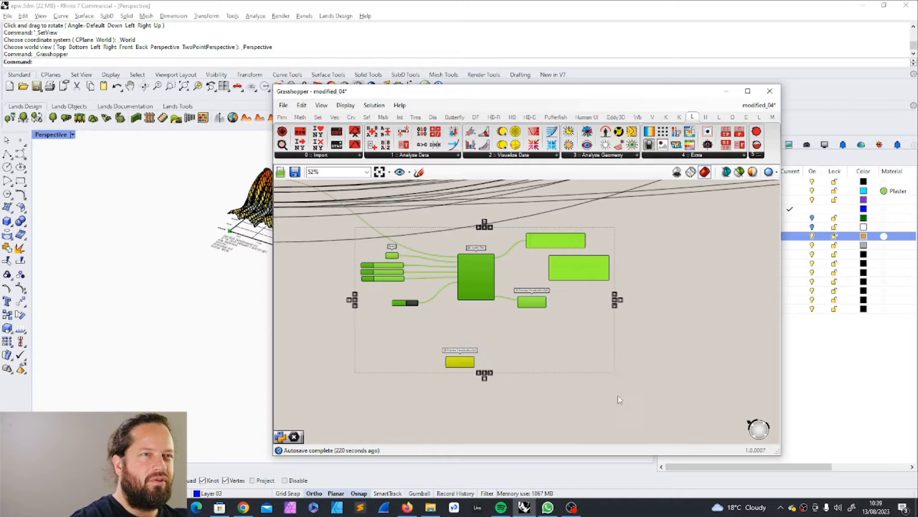
click(458, 362)
key(Delete)
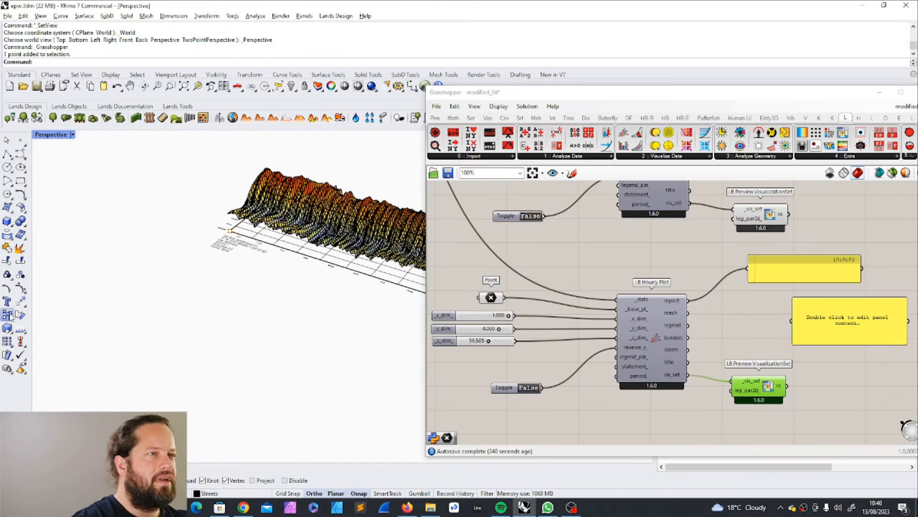
Step: Copy the selected Rhino base point from the baked plot's corner to the open ground in front of it
click(8, 316)
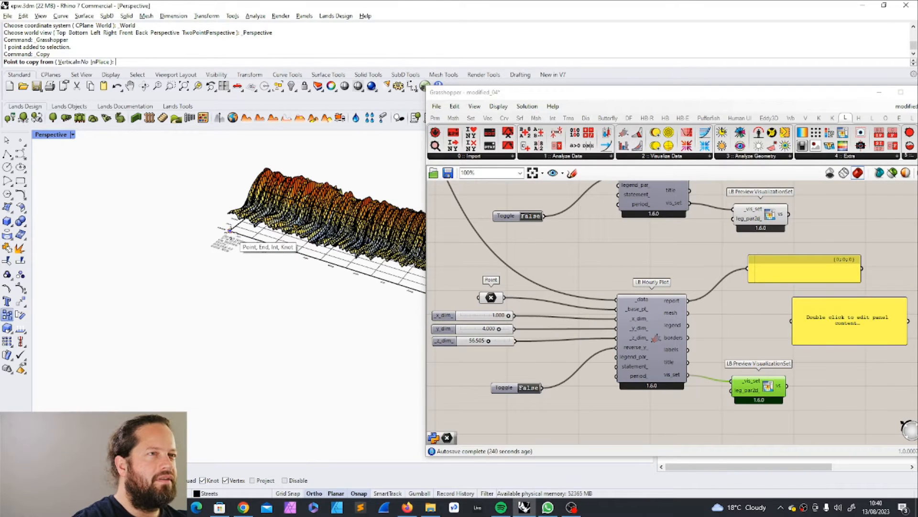
click(230, 231)
scroll(118, 316, down, 3)
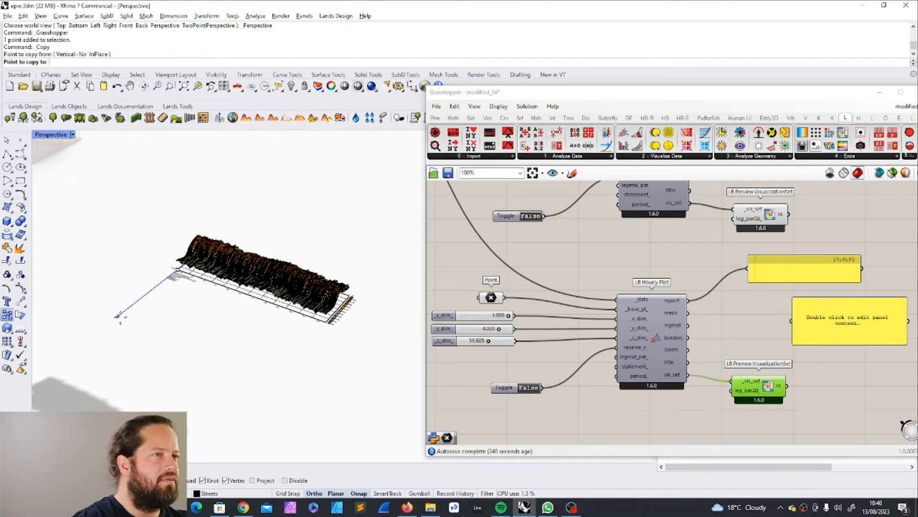
click(118, 316)
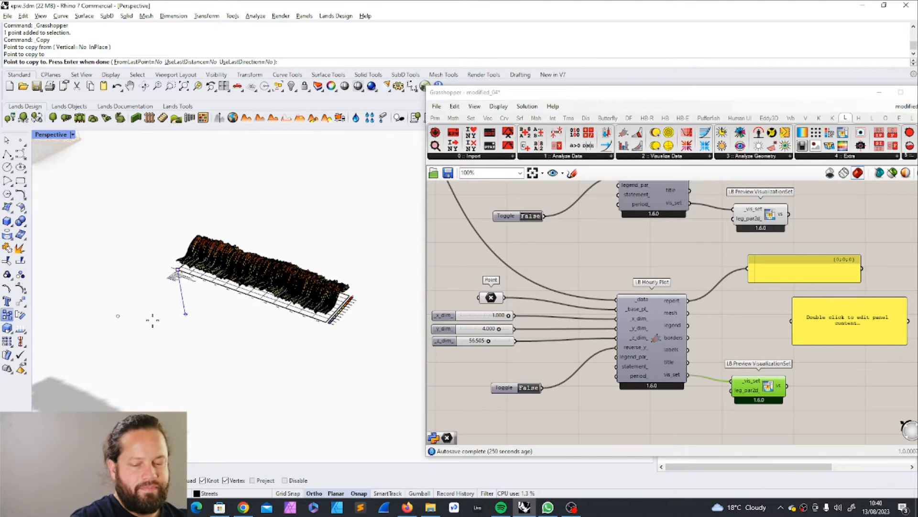
key(Return)
Step: Set the lower LB Hourly Plot's Point parameter to reference the copied Rhino point as its single point
click(488, 297)
right_click(486, 297)
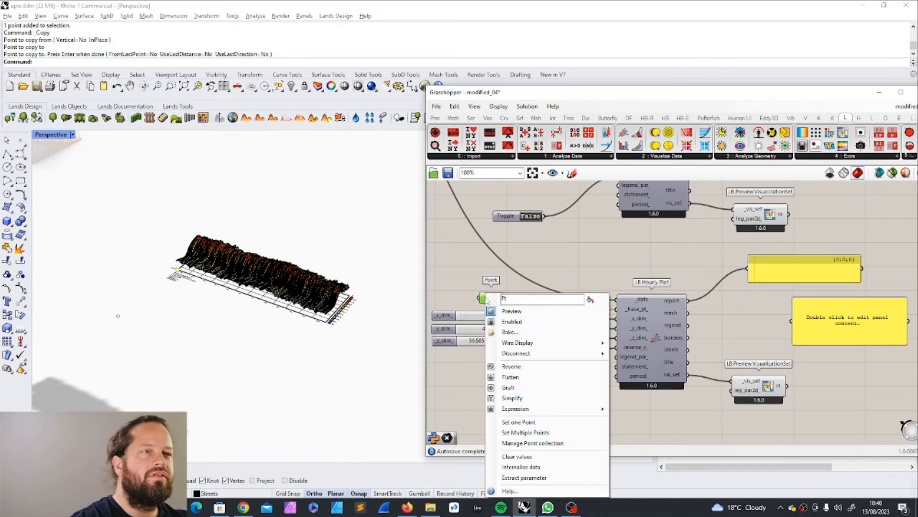
click(521, 422)
click(120, 321)
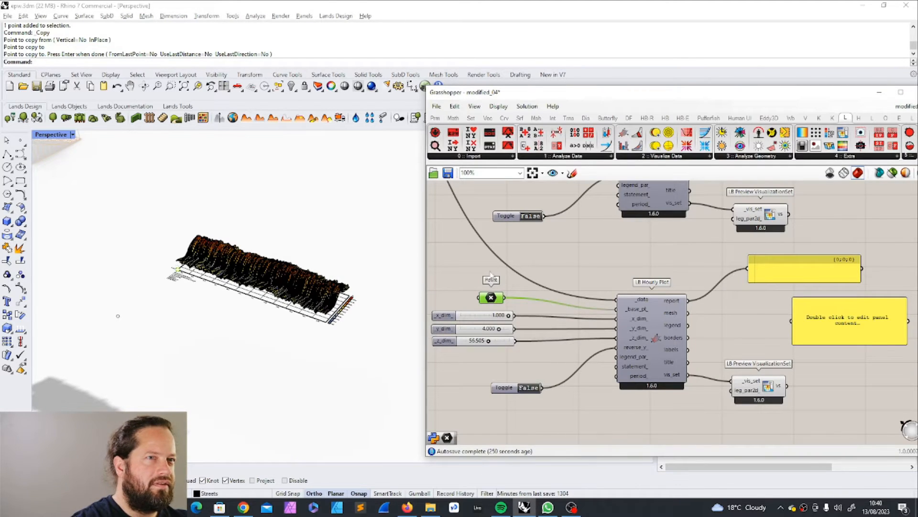
click(458, 262)
click(117, 316)
scroll(246, 325, up, 12)
scroll(249, 323, down, 8)
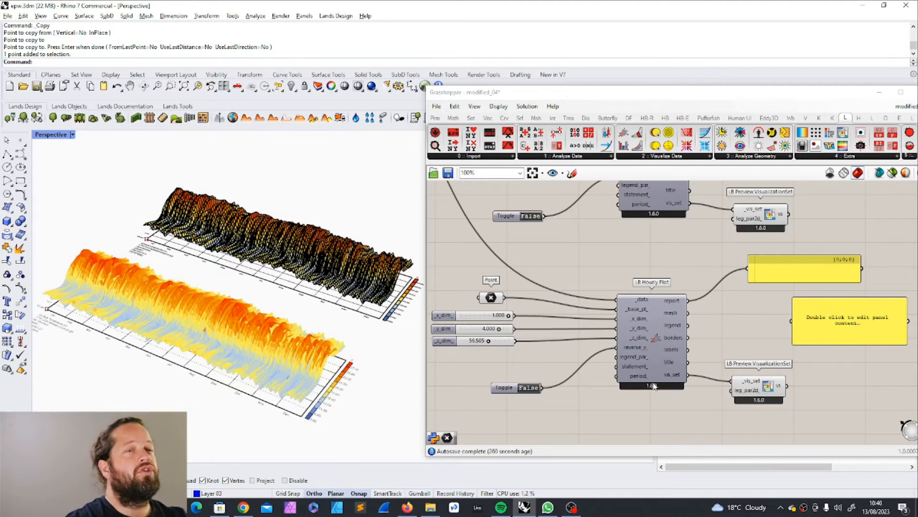
Step: Move the reverse_y_ toggle up beneath the dimension sliders and place an LB Legend Parameters component below it
drag(526, 389, 500, 357)
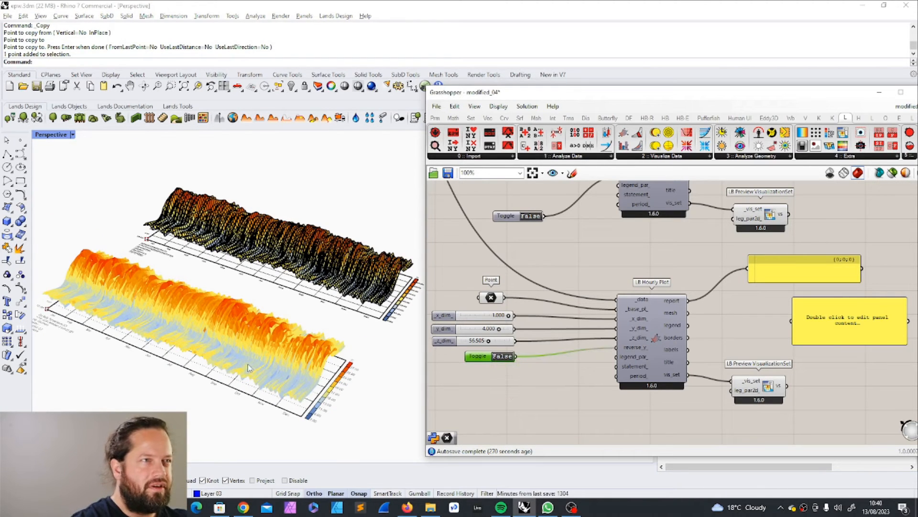
right_drag(249, 368, 410, 397)
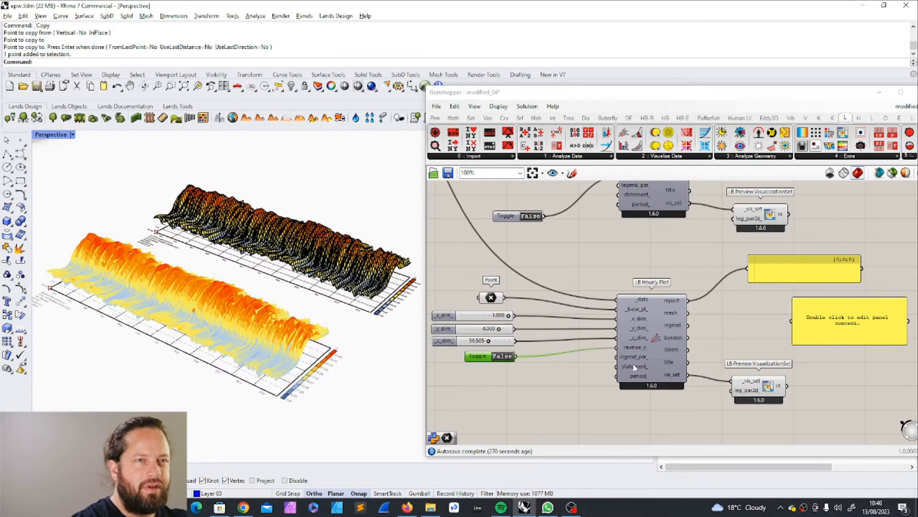
drag(708, 93, 531, 88)
drag(652, 127, 574, 349)
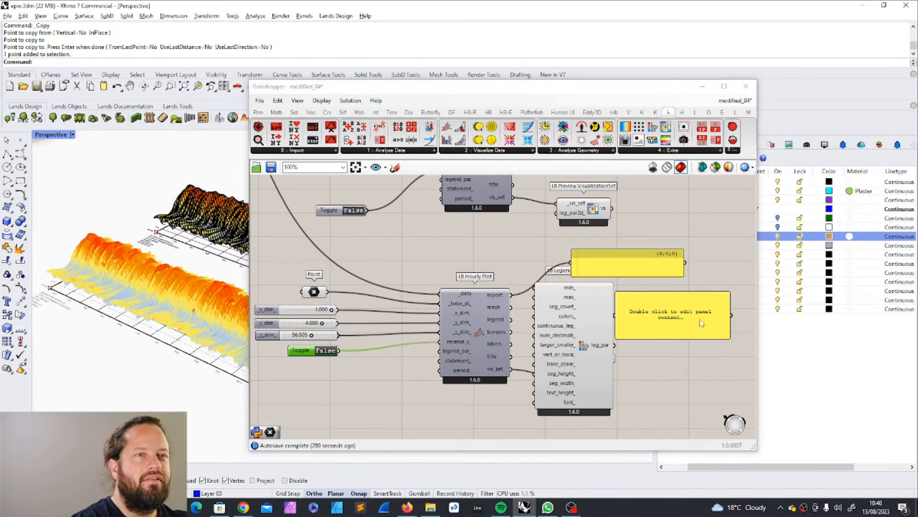
scroll(665, 260, down, 5)
scroll(675, 259, down, 4)
scroll(662, 276, up, 8)
drag(677, 243, 469, 339)
scroll(468, 339, up, 2)
scroll(498, 317, down, 3)
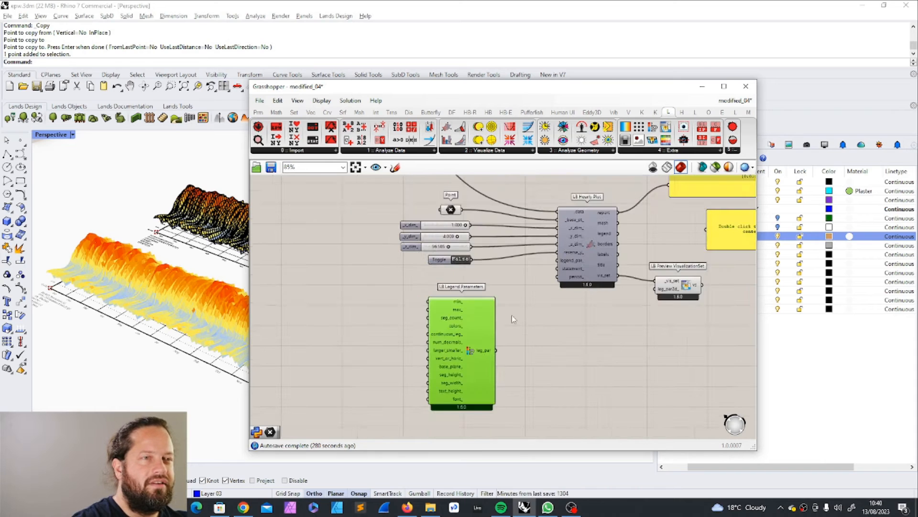
Step: Connect the leg_par output of LB Legend Parameters to the lower LB Hourly Plot's legend_par_ input and view the plot's legend
scroll(417, 244, up, 3)
drag(521, 352, 604, 228)
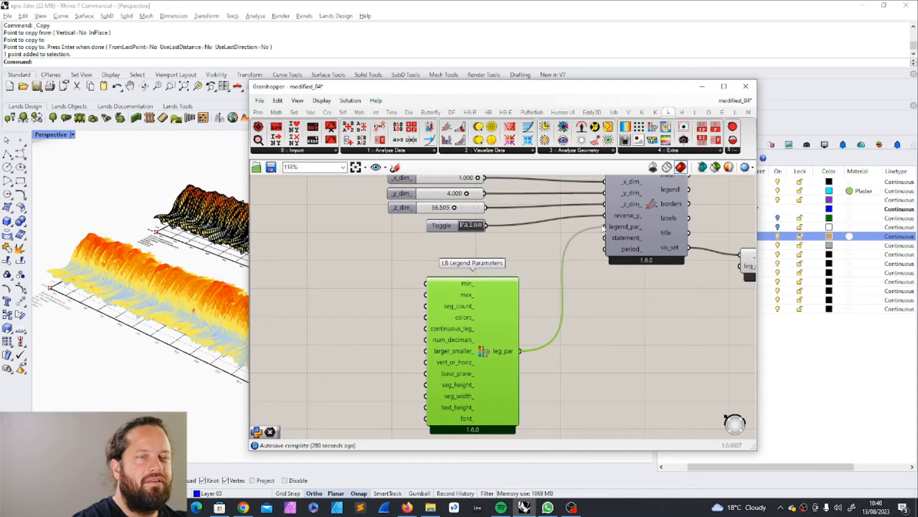
drag(492, 313, 492, 297)
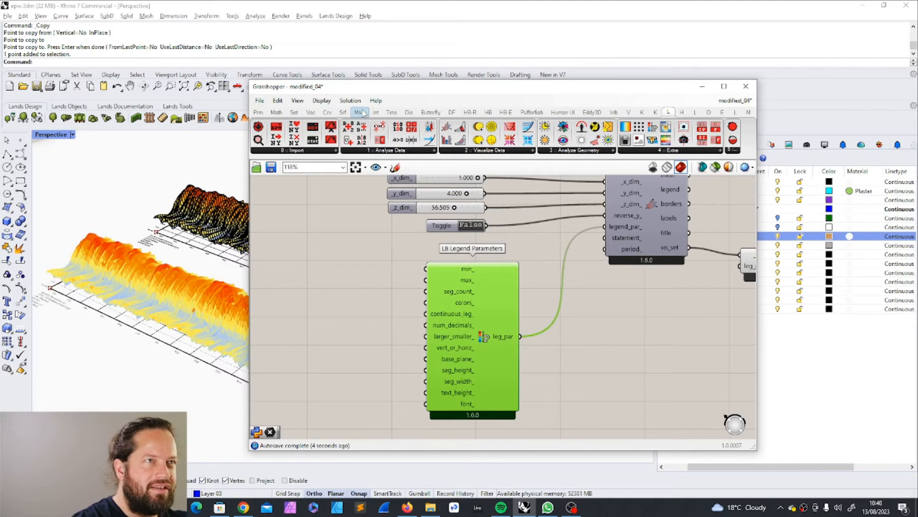
drag(379, 88, 517, 67)
scroll(219, 389, up, 5)
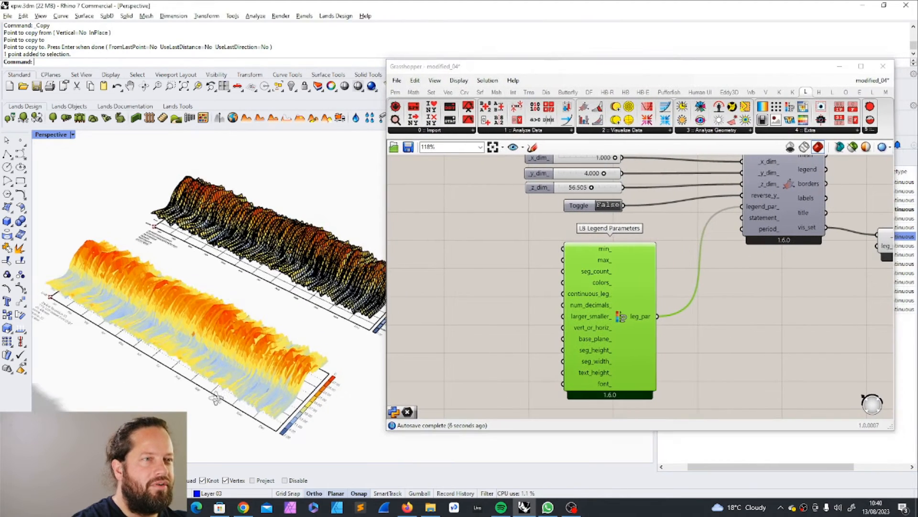
scroll(250, 374, up, 2)
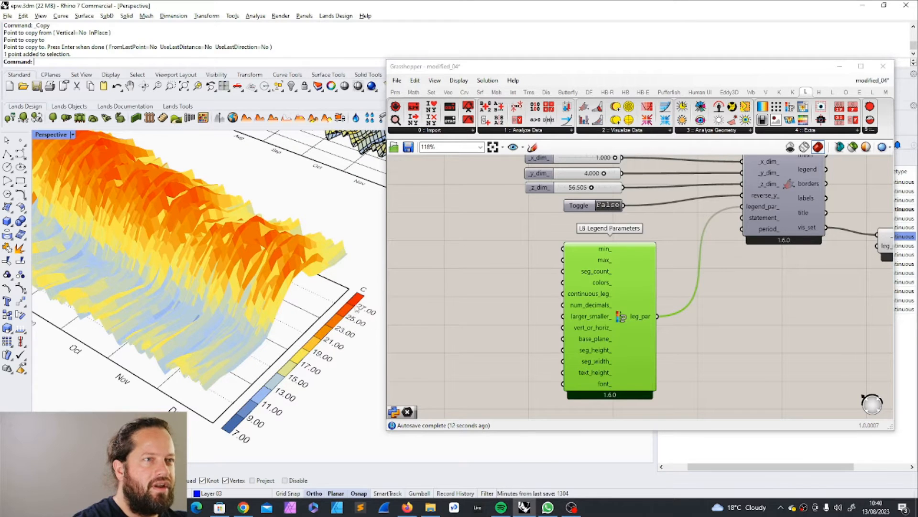
Step: Feed LB Legend Parameters from two panels, one holding 0 for the min_ input and one holding 30 for max_
right_click(592, 248)
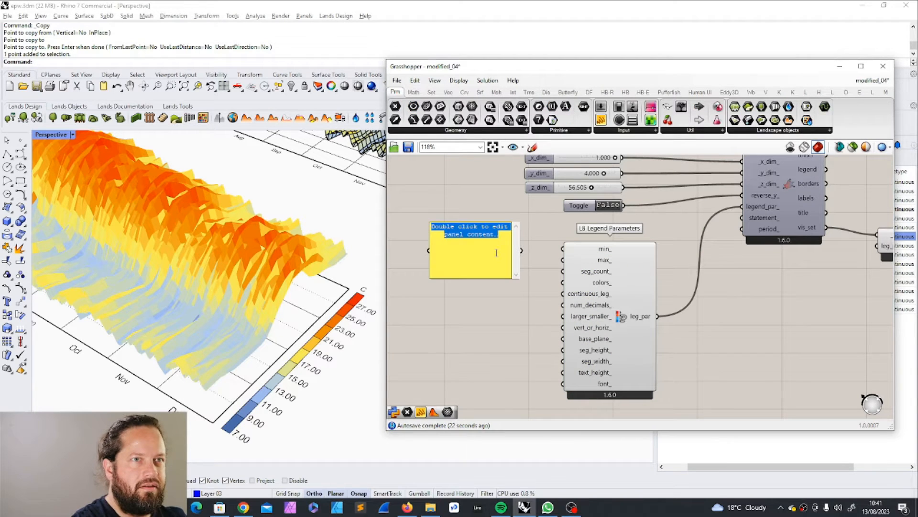
text(0)
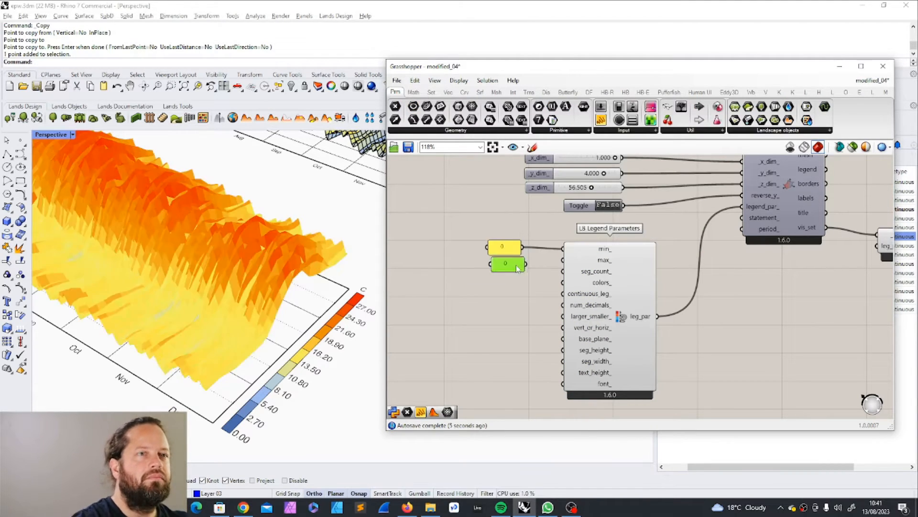
double_click(512, 275)
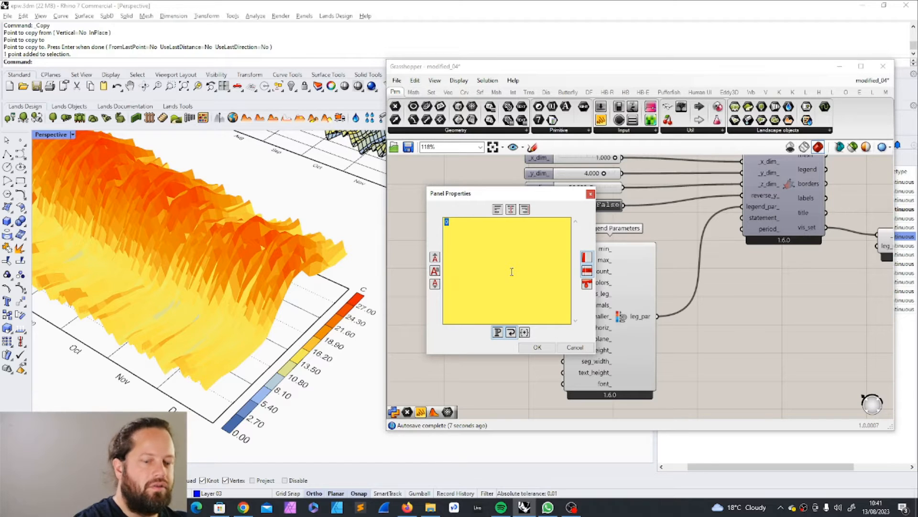
text(3)
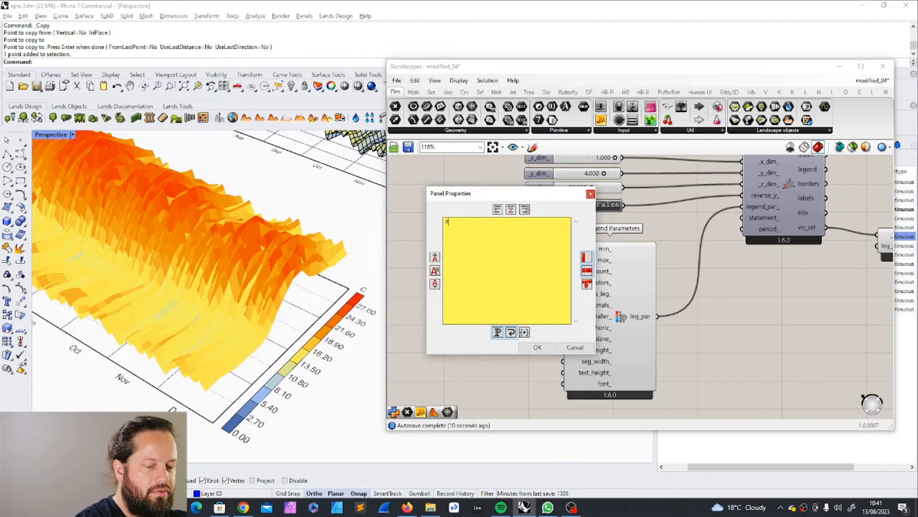
click(537, 348)
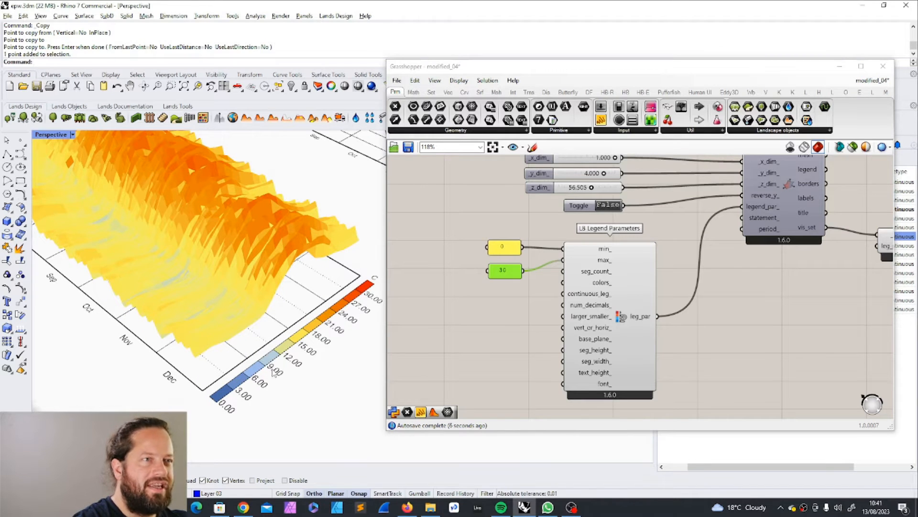
drag(506, 274, 506, 270)
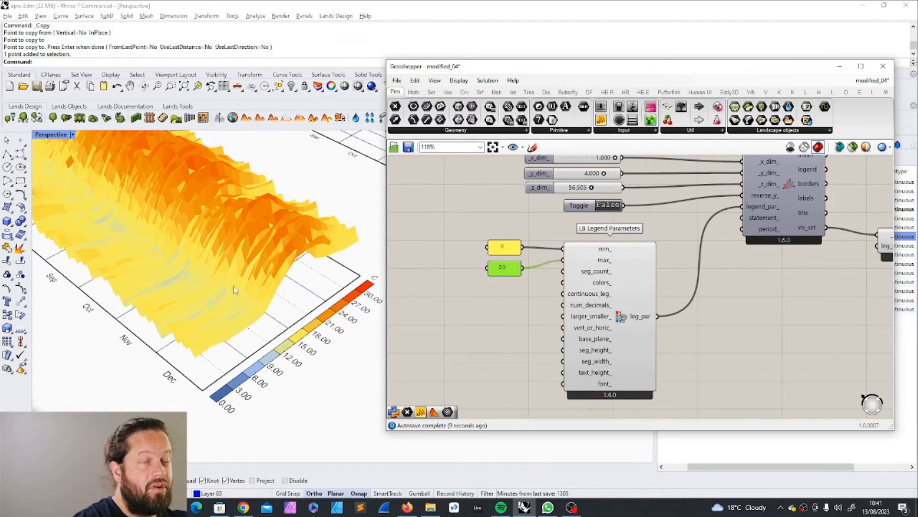
Step: Compare the lower hourly plot's colours and legend range with the baked plot, relating them to the minimum and maximum panels
scroll(234, 286, down, 5)
scroll(229, 272, up, 4)
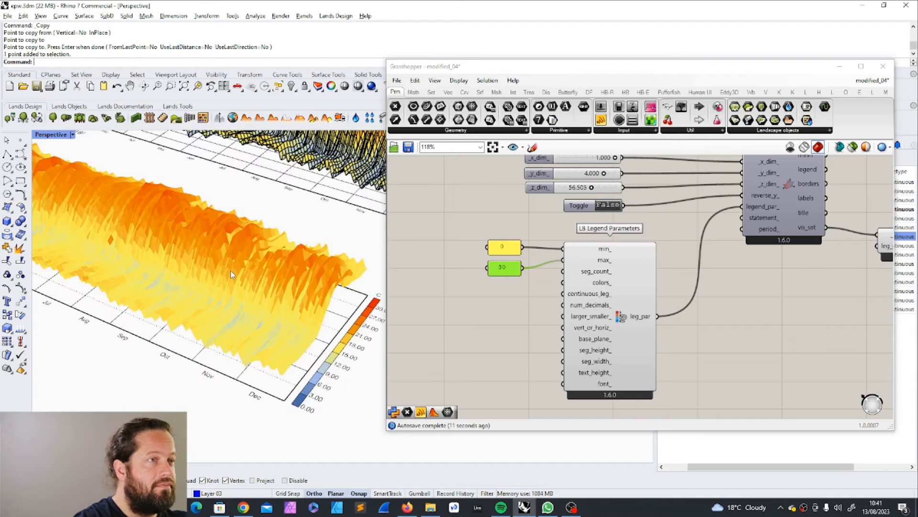
scroll(231, 270, down, 2)
right_drag(231, 274, 216, 290)
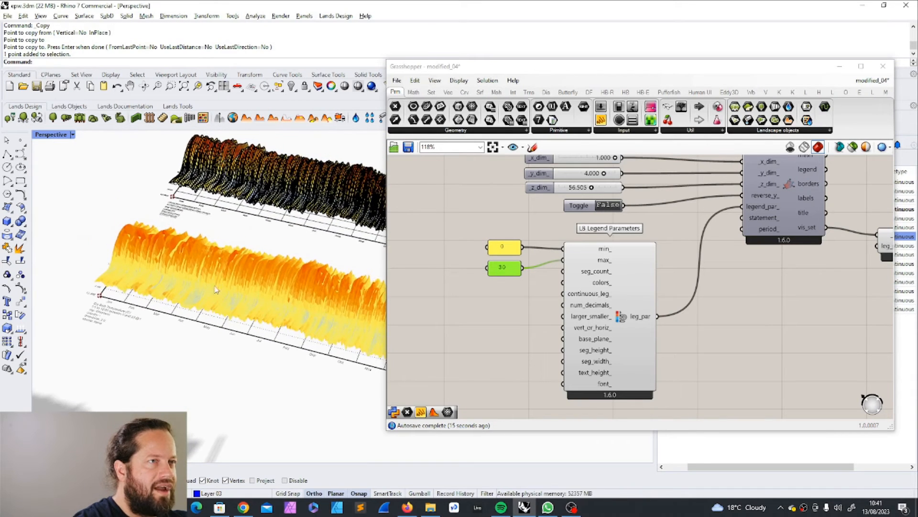
scroll(218, 292, down, 5)
scroll(288, 316, up, 5)
scroll(290, 318, up, 6)
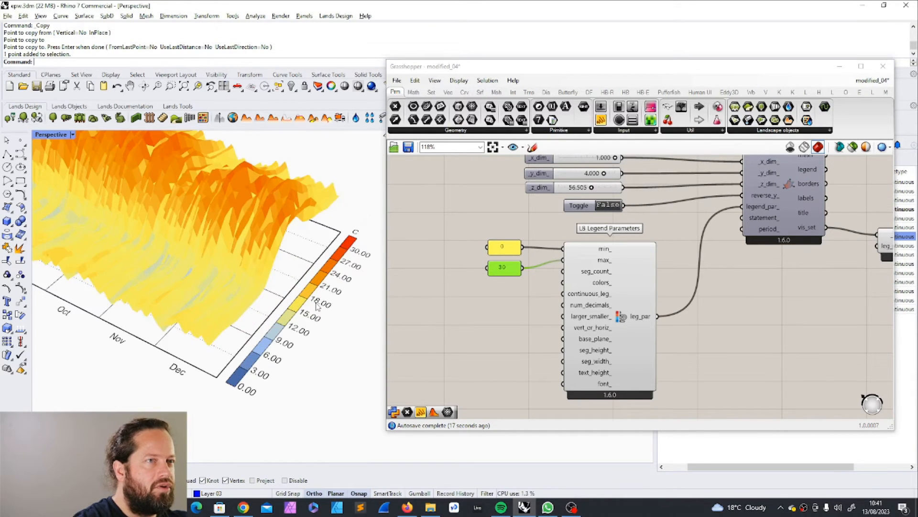
drag(462, 220, 540, 297)
click(480, 222)
click(505, 250)
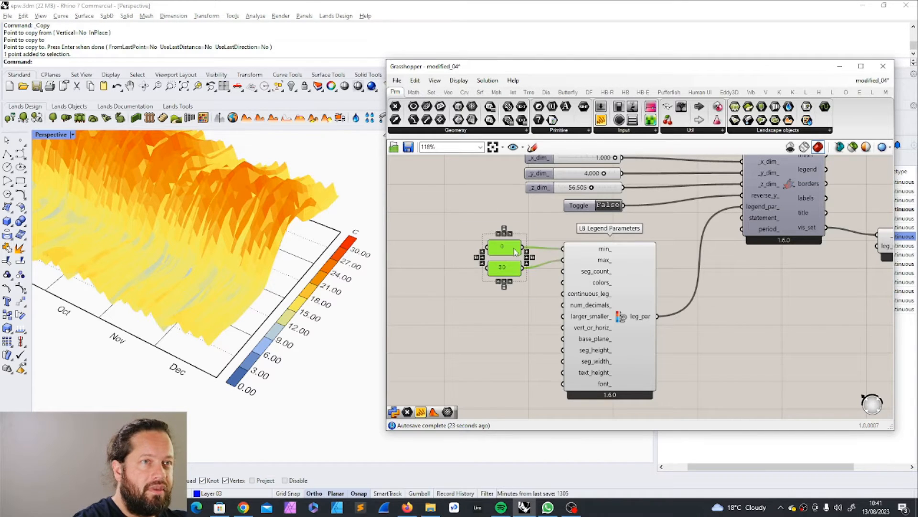
click(440, 273)
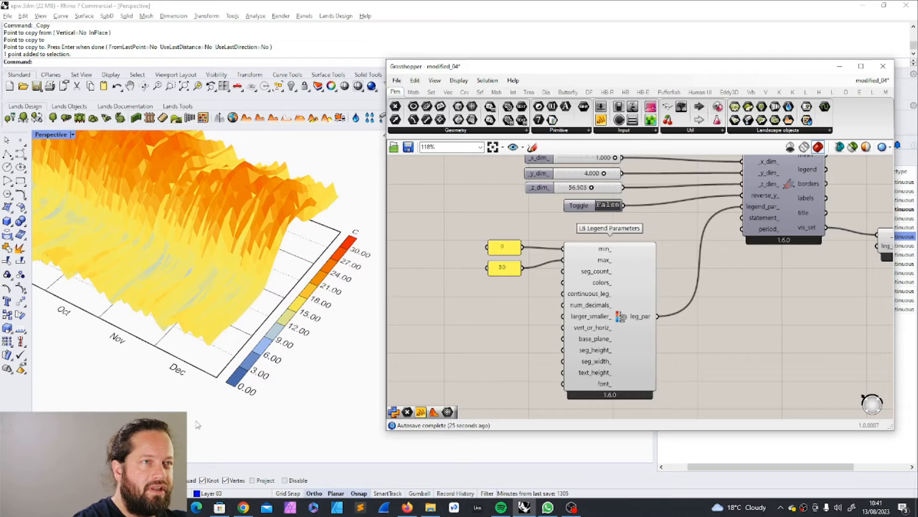
scroll(228, 301, down, 3)
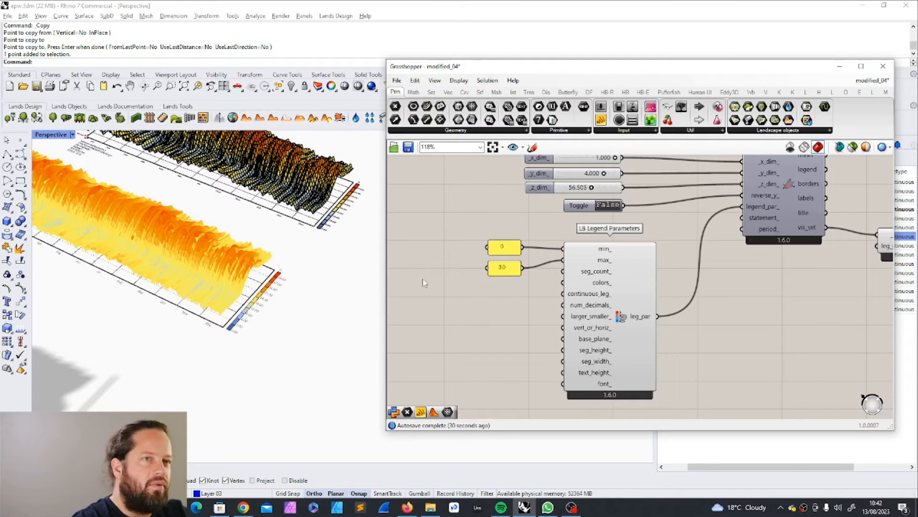
Step: Select the panel feeding the max_ input of LB Legend Parameters
click(505, 273)
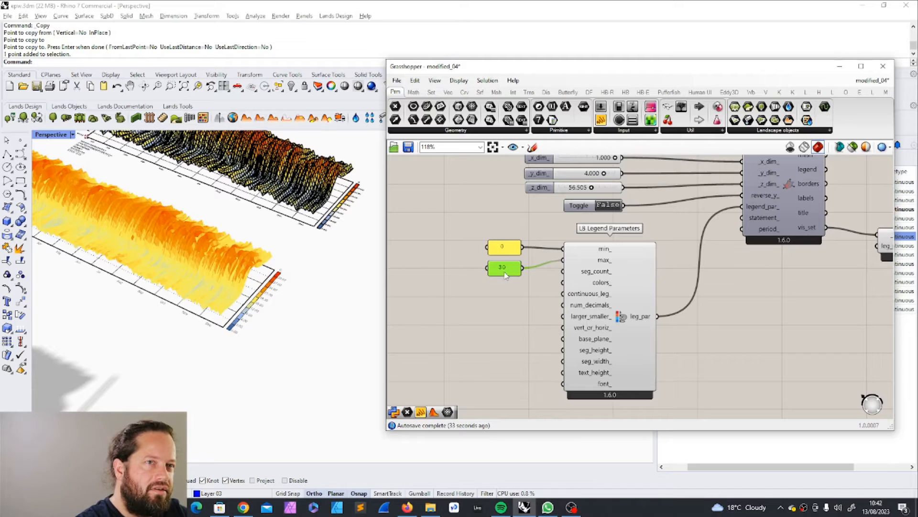
click(504, 248)
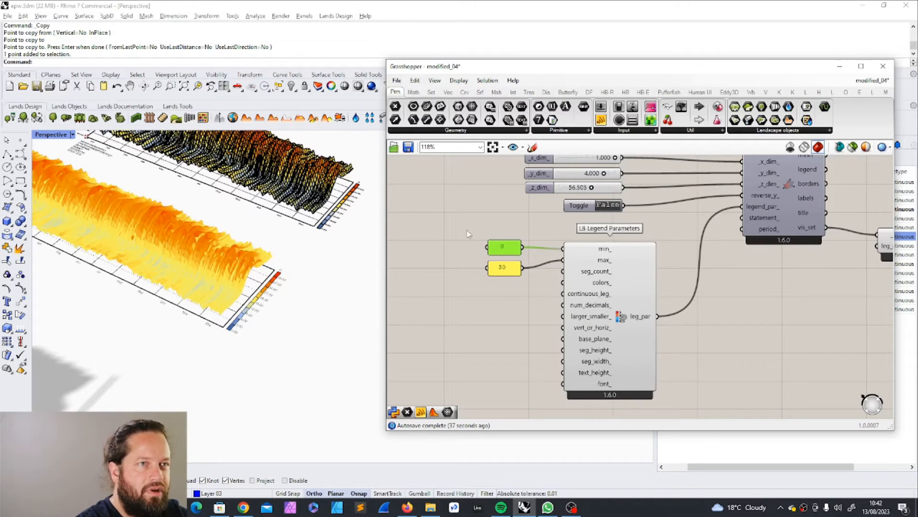
drag(465, 228, 533, 301)
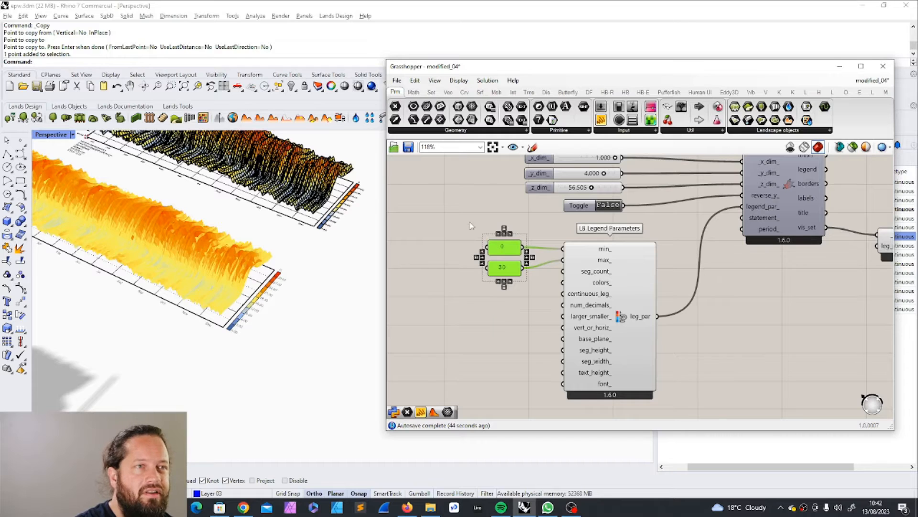
drag(473, 212, 536, 313)
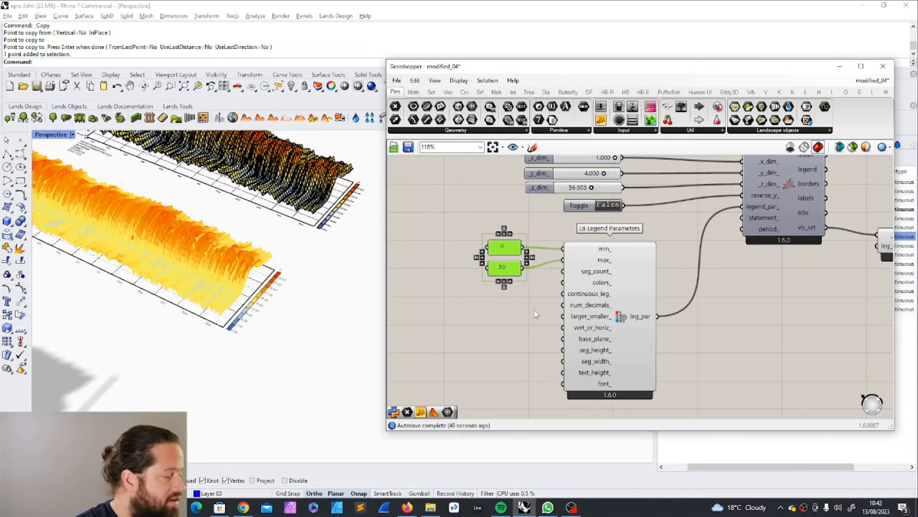
click(536, 314)
click(509, 249)
click(509, 274)
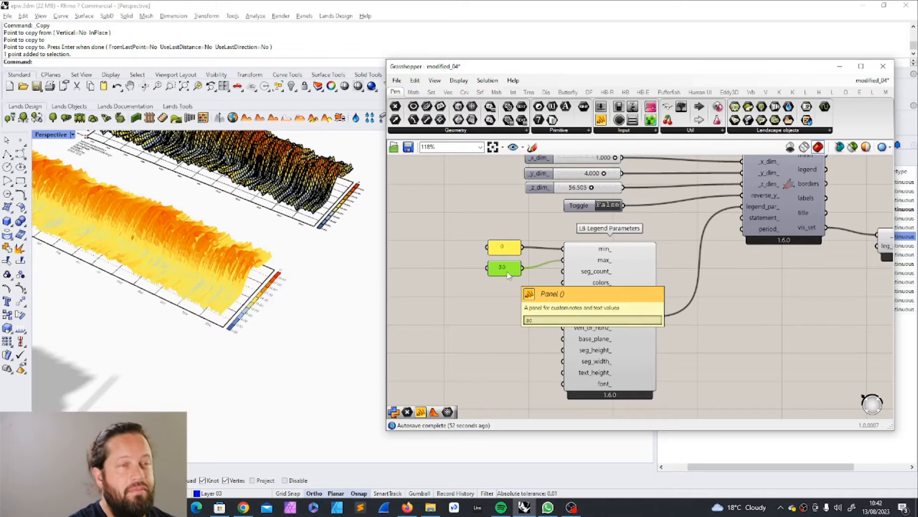
click(527, 347)
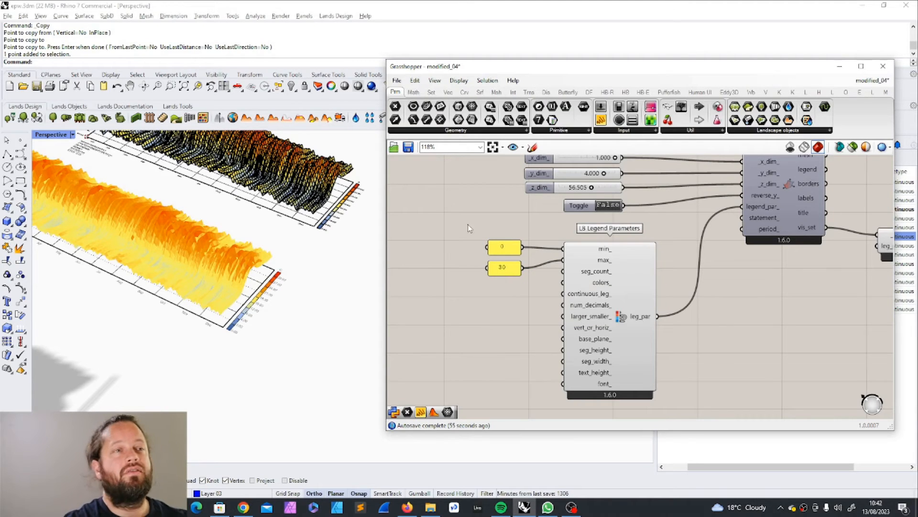
drag(452, 208, 532, 319)
click(515, 281)
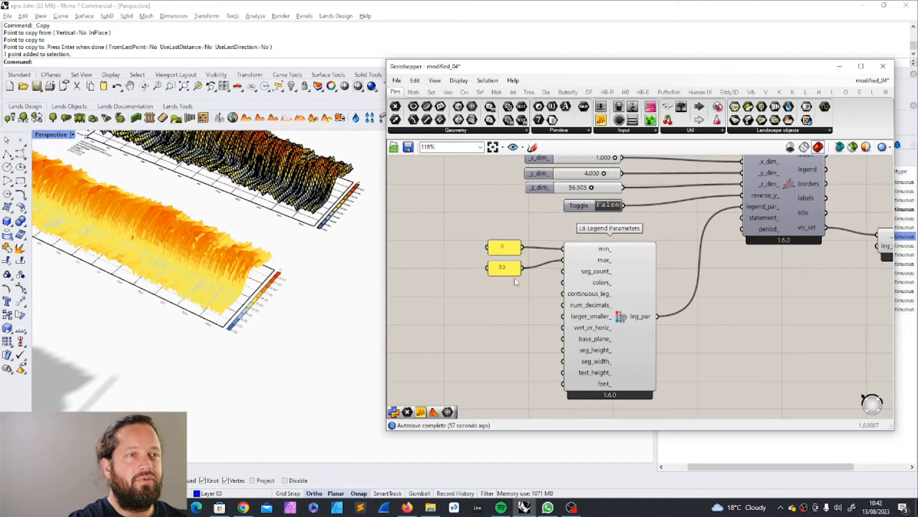
click(513, 270)
drag(465, 221, 536, 304)
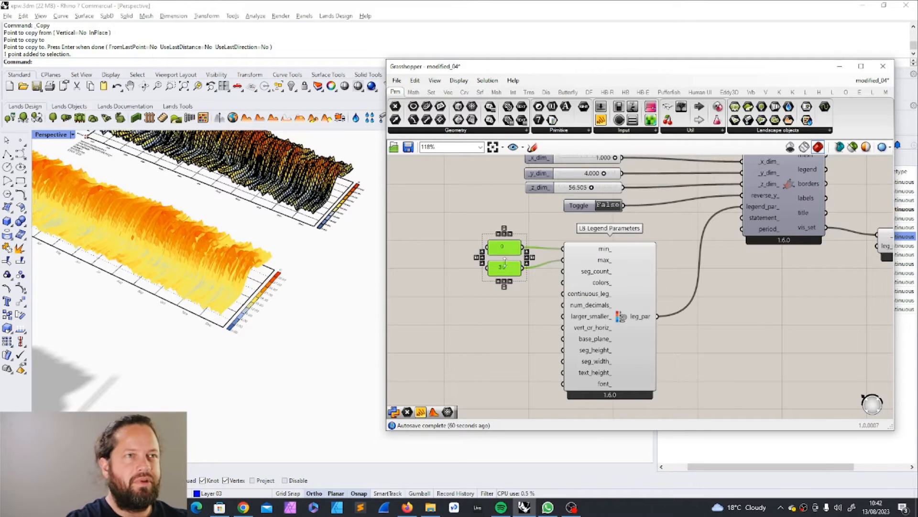
Step: Reposition the LB Legend Parameters component together with its min and max panels beneath the hourly plot's other inputs
click(508, 280)
click(511, 271)
drag(512, 269, 510, 275)
click(514, 271)
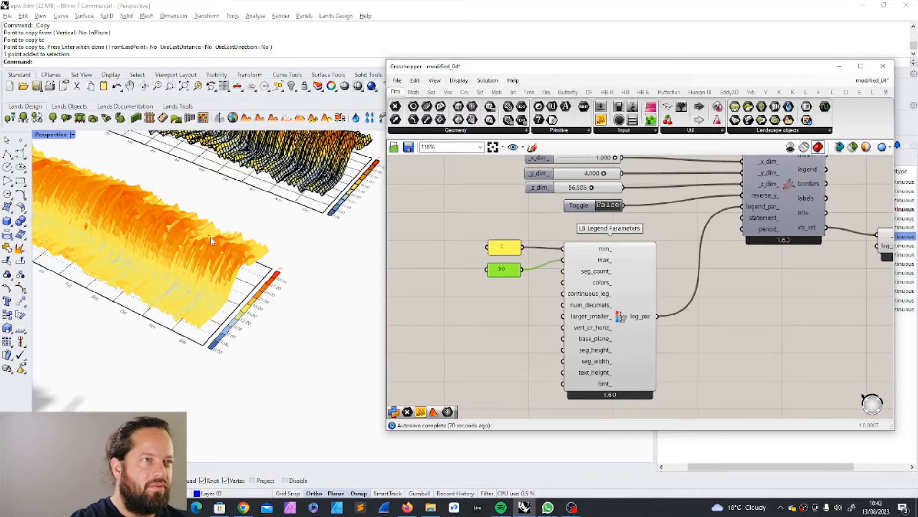
drag(634, 290, 639, 289)
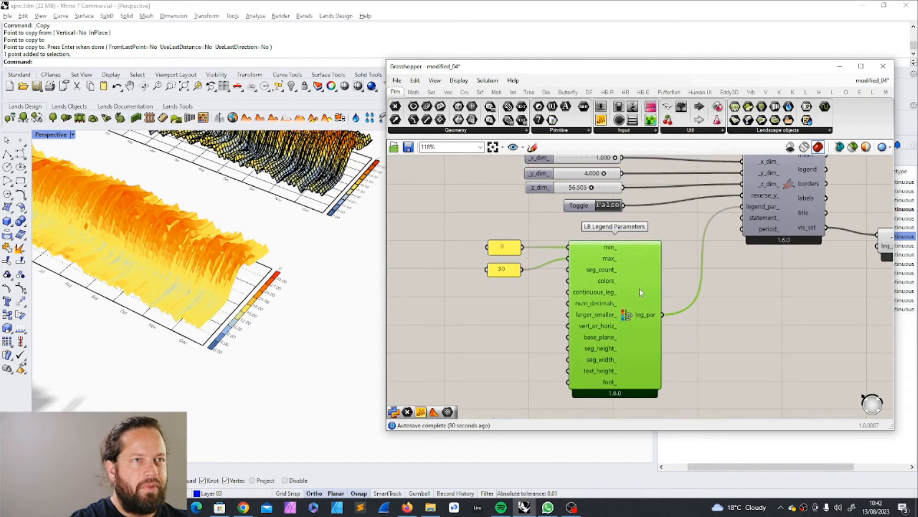
double_click(508, 273)
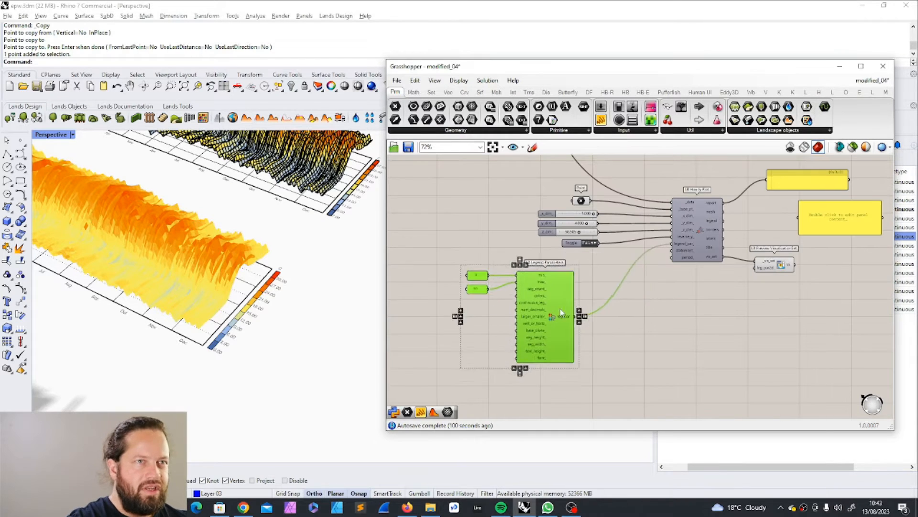
drag(563, 311, 579, 308)
click(653, 333)
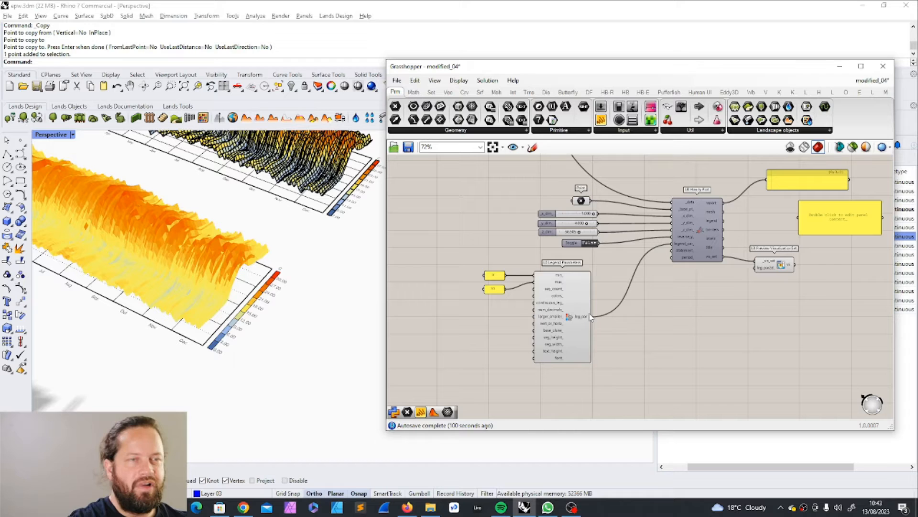
click(570, 289)
click(663, 326)
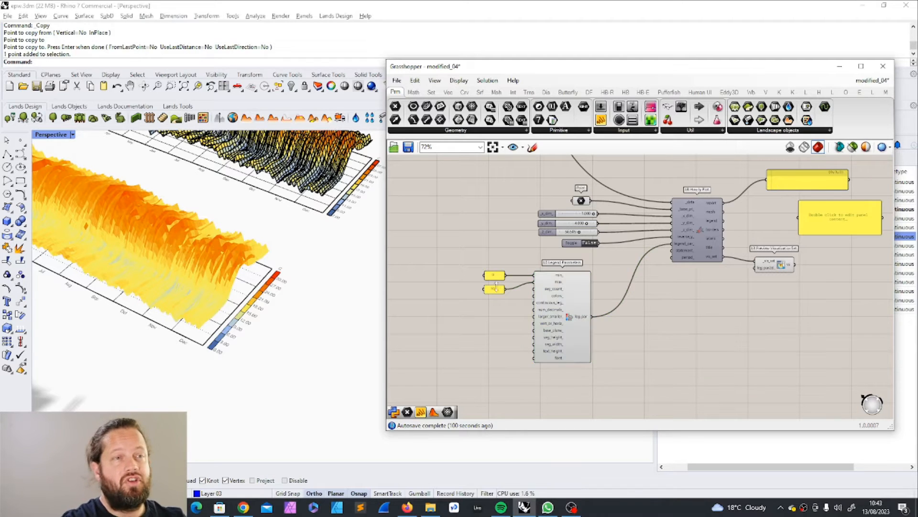
Step: Duplicate the max panel and connect the copy to the seg_count input of LB Legend Parameters
scroll(592, 297, up, 3)
drag(455, 248, 520, 323)
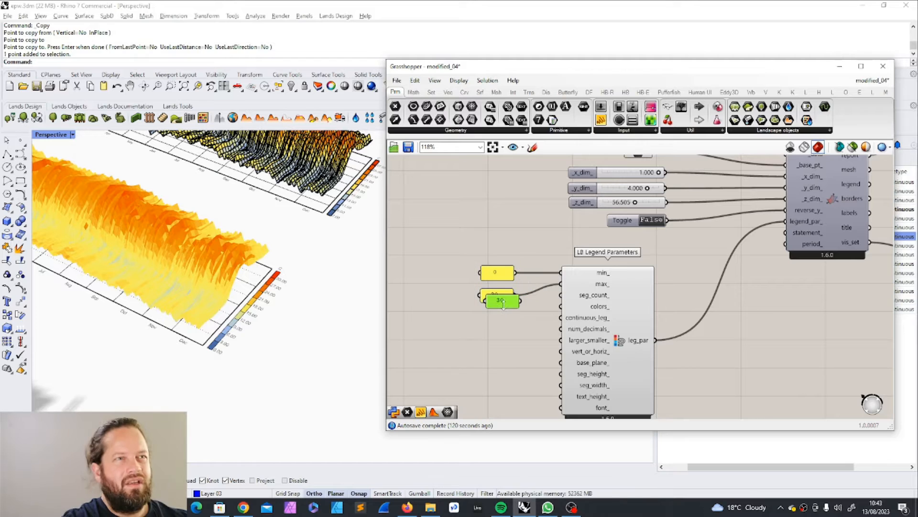
drag(502, 304, 558, 306)
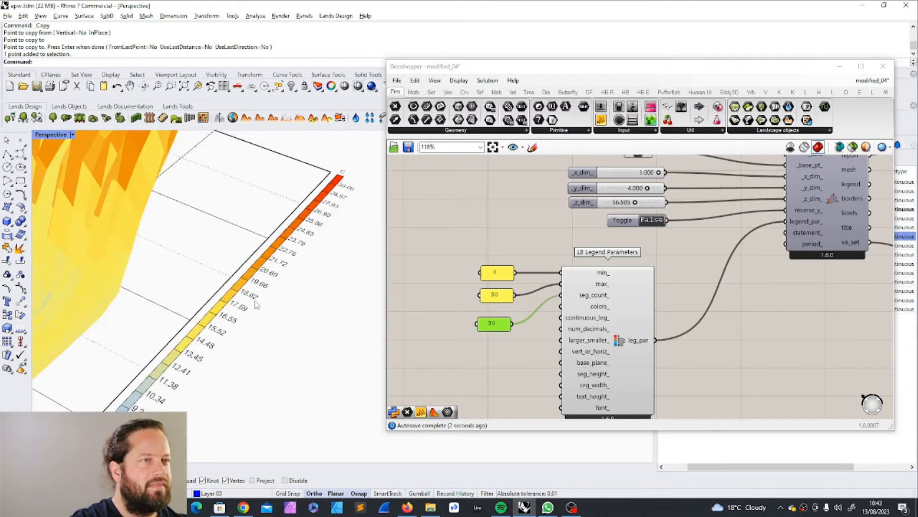
Step: Try legend segment counts of 29 and 31 in the panel feeding seg_count
double_click(498, 324)
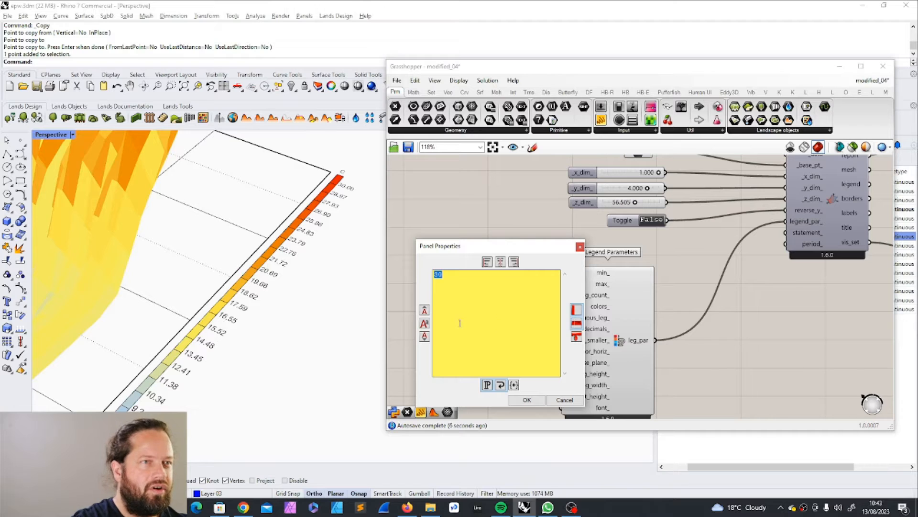
key(BackSpace)
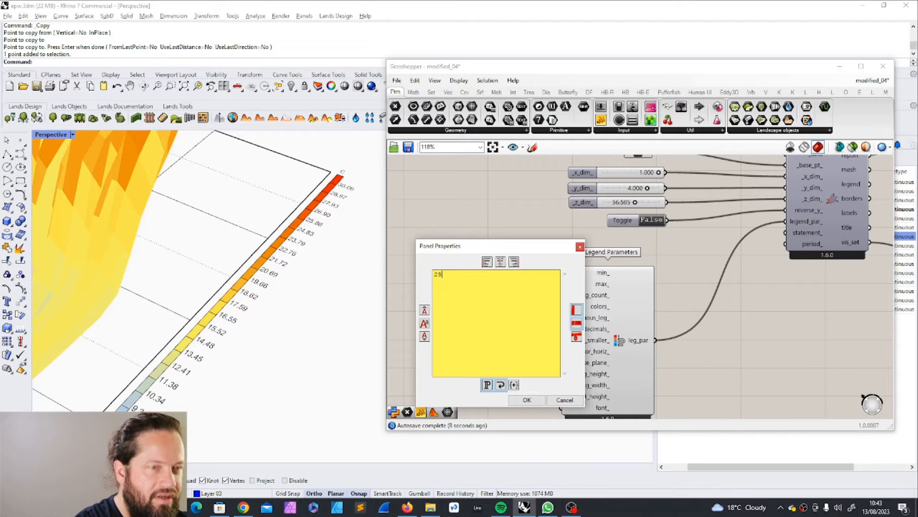
click(526, 400)
double_click(499, 326)
text(31)
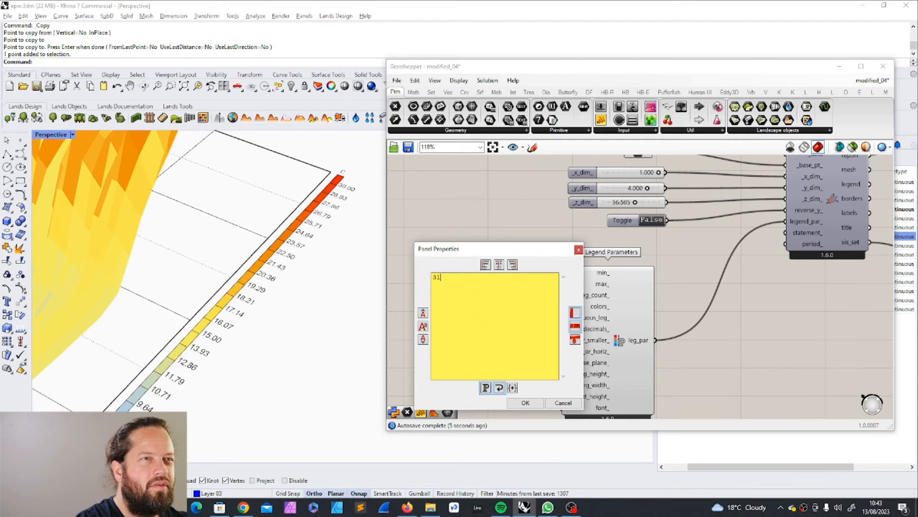
click(525, 403)
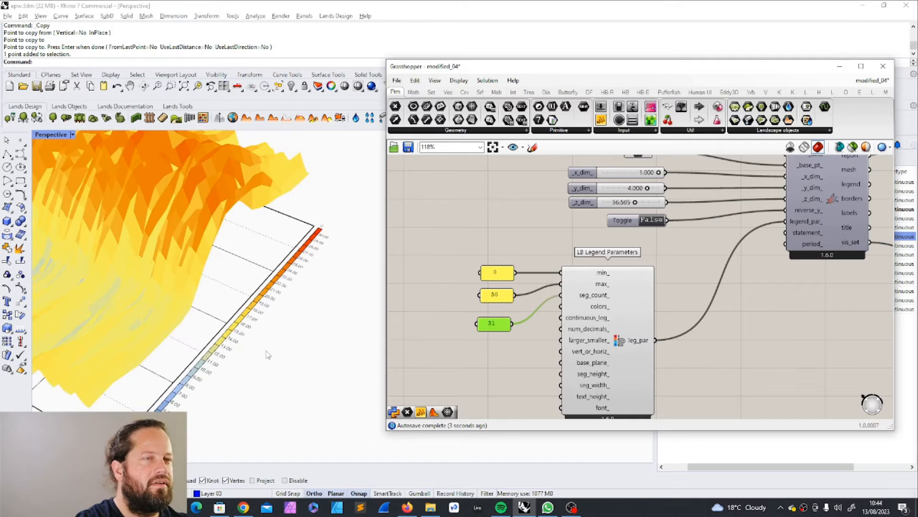
right_drag(266, 352, 272, 328)
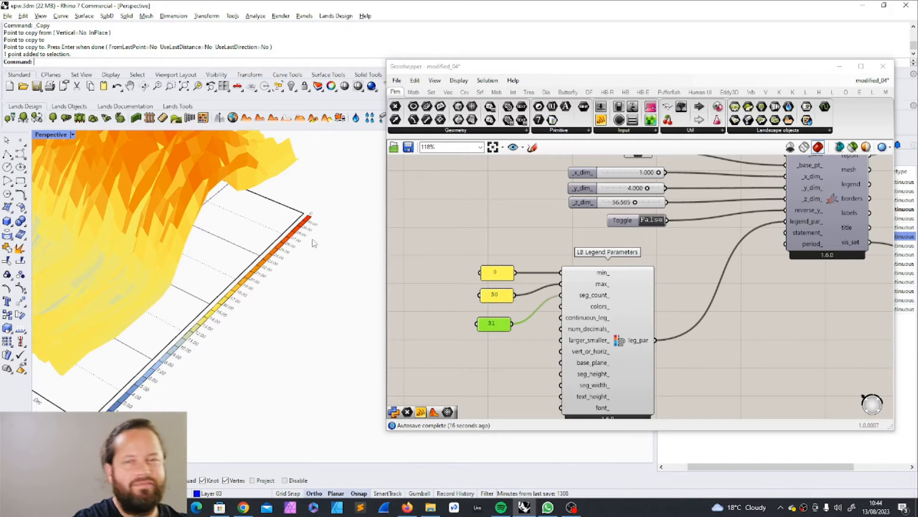
Step: Line up the seg_count panel below the max panel and set its value to 16
drag(495, 323, 497, 315)
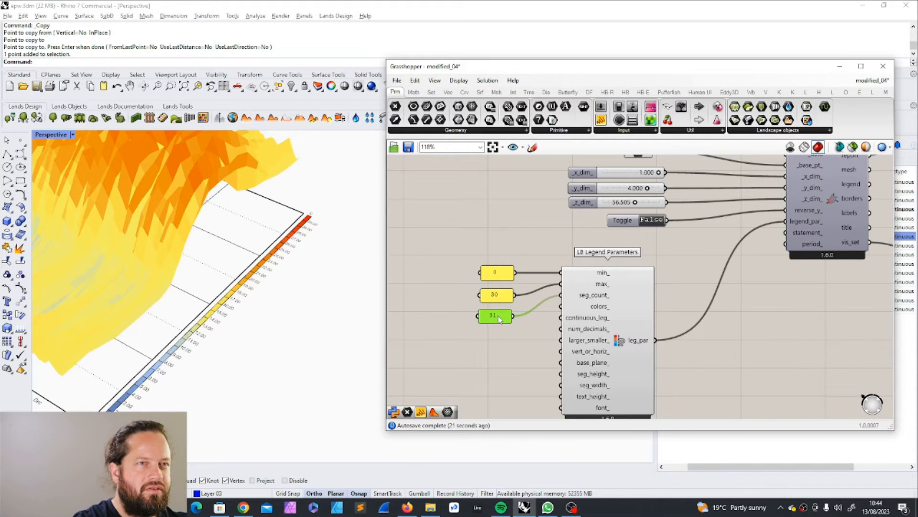
double_click(497, 319)
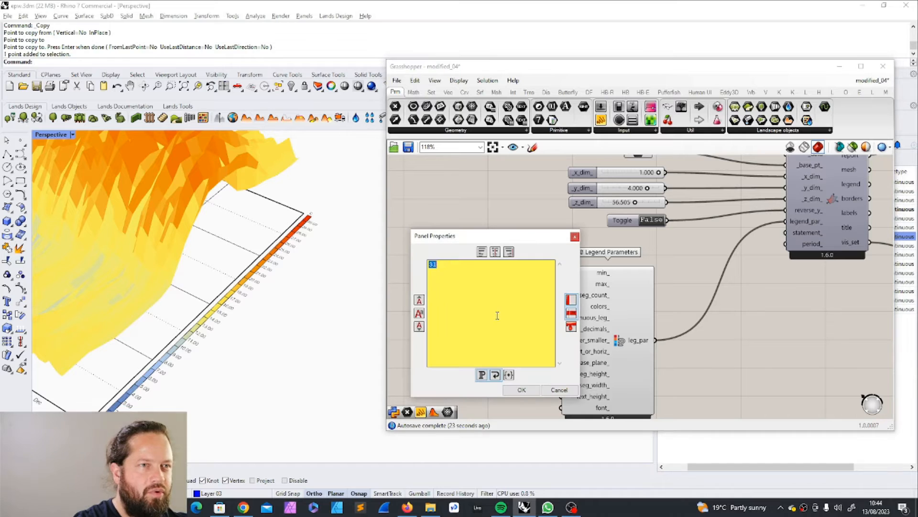
text(1)
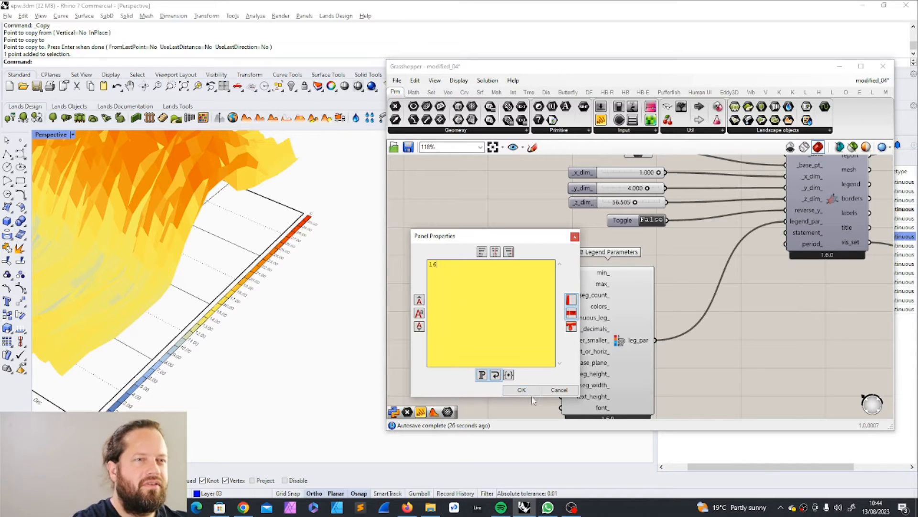
click(526, 394)
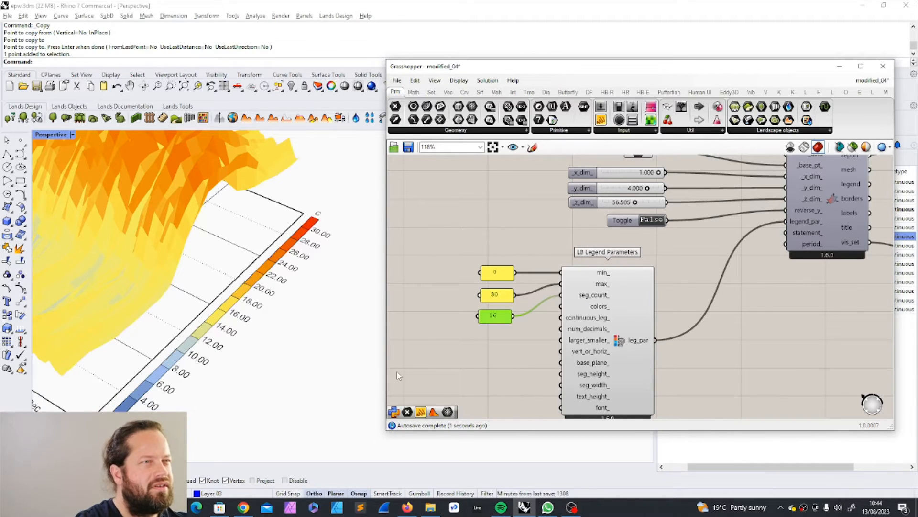
click(493, 361)
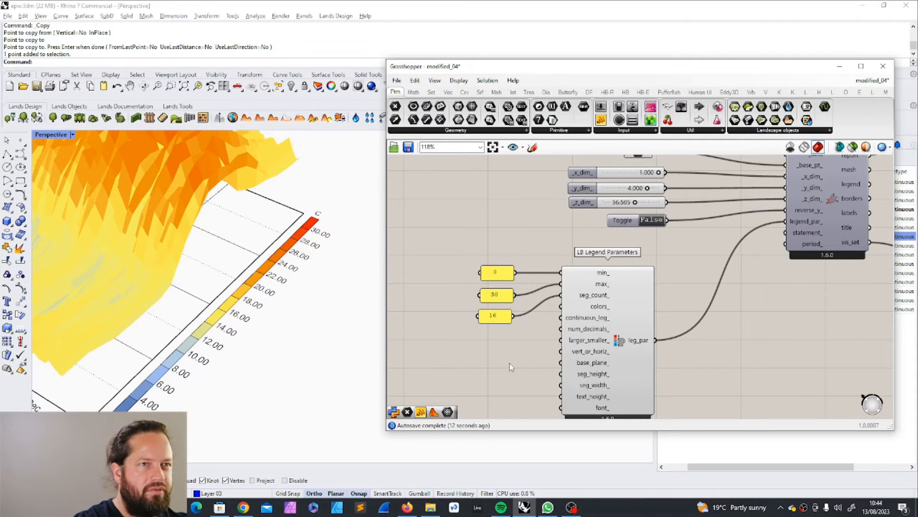
Step: Copy the reverse_y Boolean Toggle, place it below the seg_count panel and connect it to continuous_leg
click(624, 222)
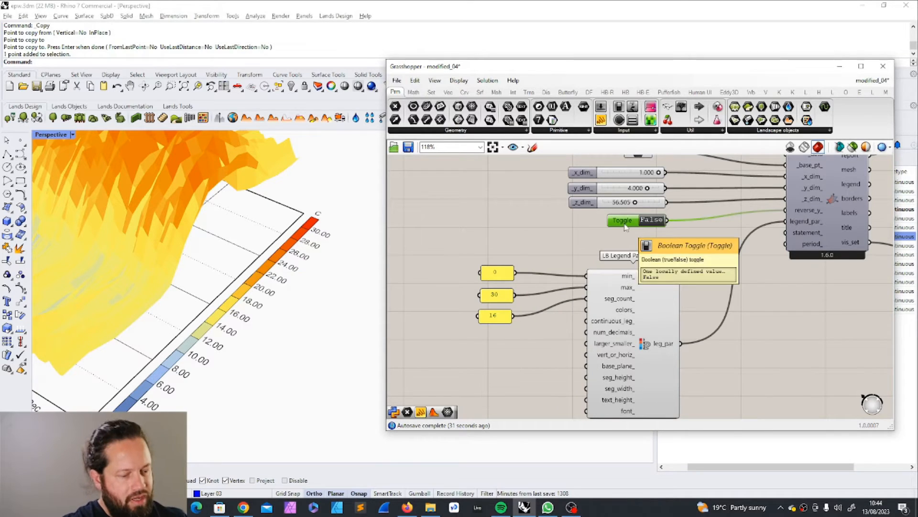
key(ctrl+c)
key(ctrl+v)
drag(627, 229, 468, 373)
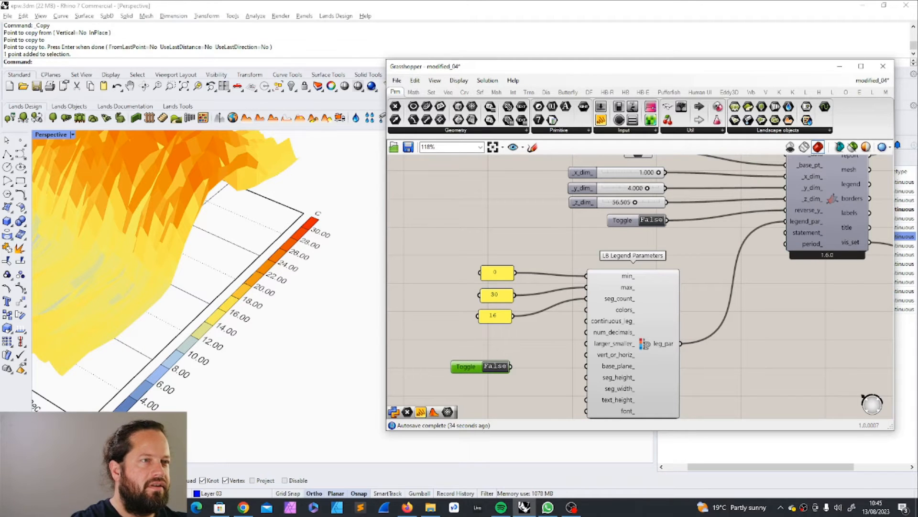
drag(476, 368, 586, 321)
drag(477, 354, 485, 341)
click(527, 367)
Step: Set the continuous_leg toggle to True and check the color gradient of the legend in the viewport
double_click(512, 342)
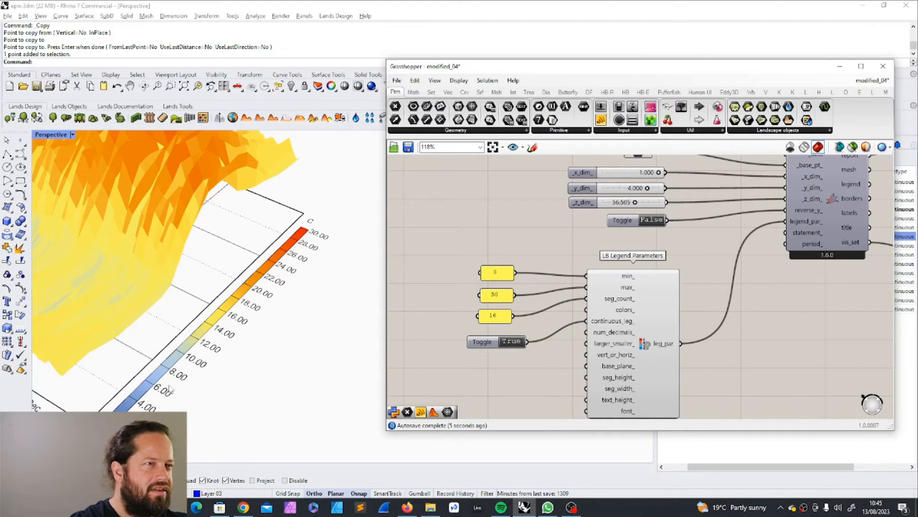
scroll(170, 389, up, 3)
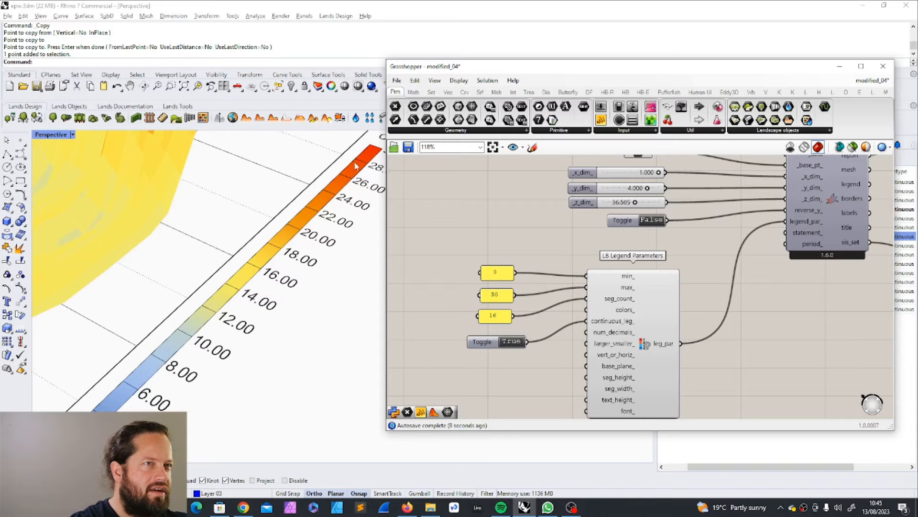
scroll(136, 405, down, 2)
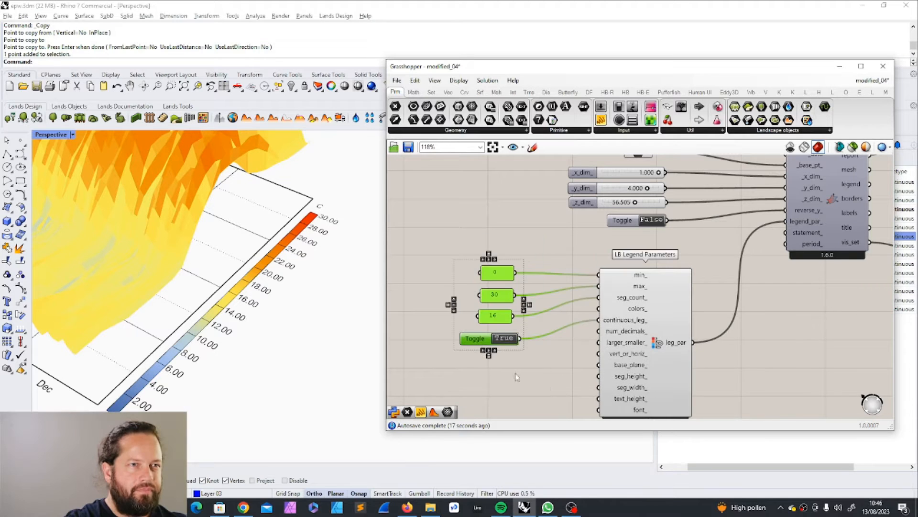
Step: Move the three value panels and the continuous_leg toggle up together to make room below them
drag(476, 336, 470, 311)
click(508, 360)
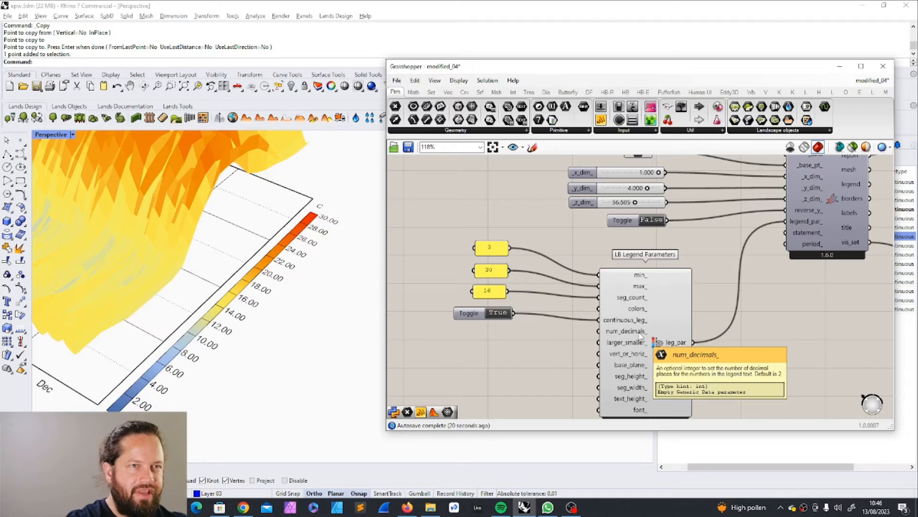
click(468, 314)
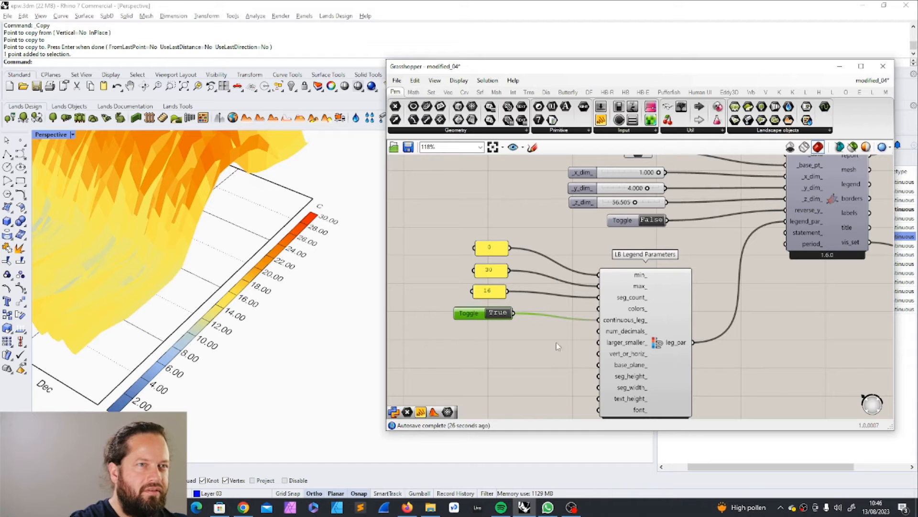
Step: Copy the seg_count panel, set the copy to 1 and connect it to num_decimals, aligned below the continuous_leg toggle
click(497, 294)
key(ctrl+c)
key(ctrl+v)
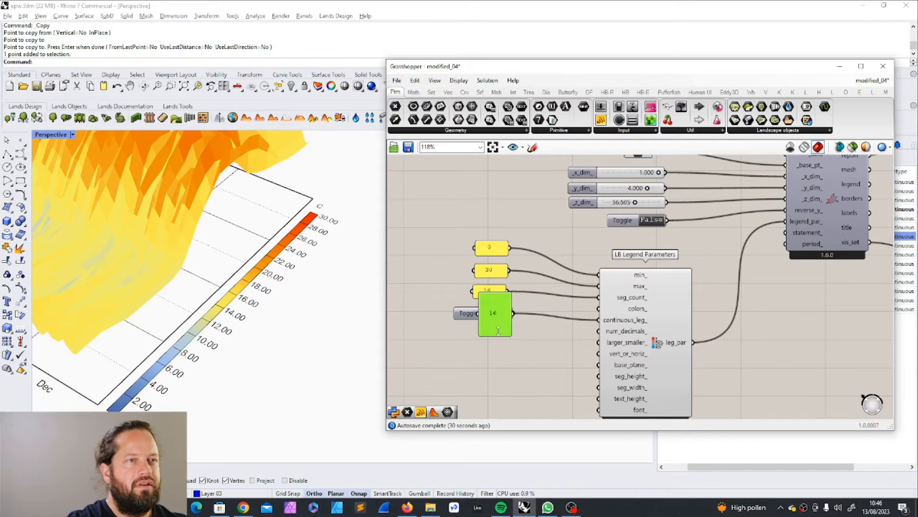
drag(500, 294, 500, 342)
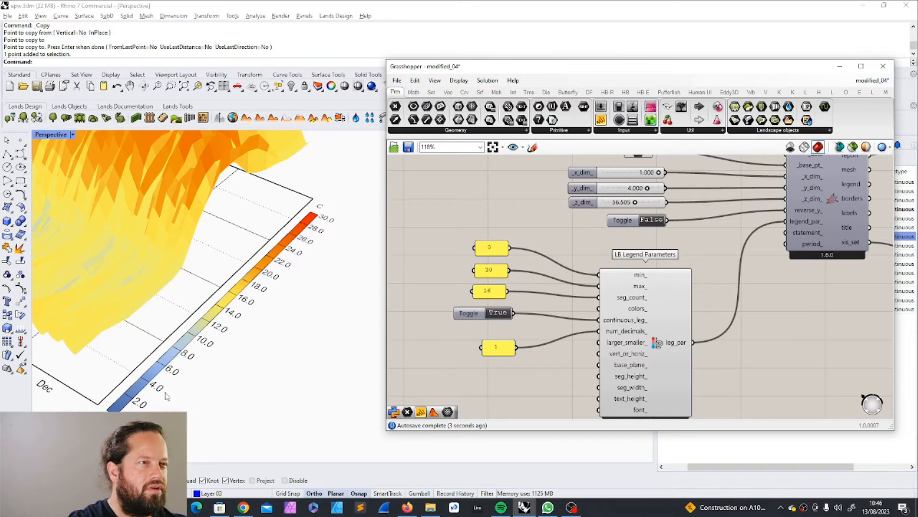
drag(509, 354, 494, 340)
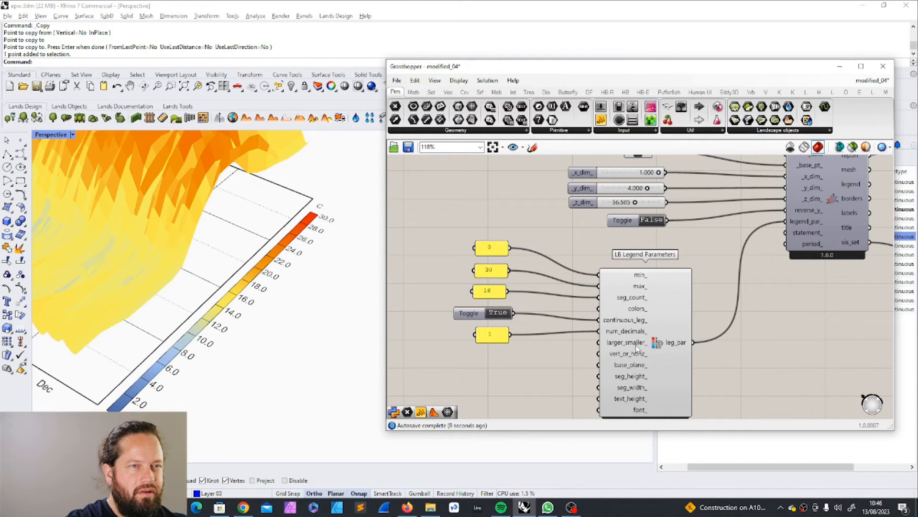
mouse_move(637, 348)
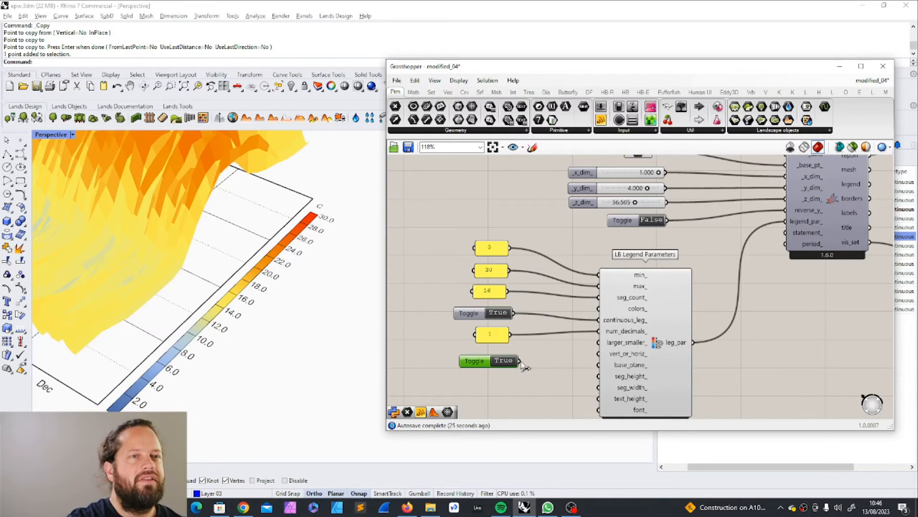
Step: Connect the new True toggle to larger_smaller_, align it below the num_decimals_ panel and nudge the LB Legend Parameters component sideways
drag(520, 361, 598, 342)
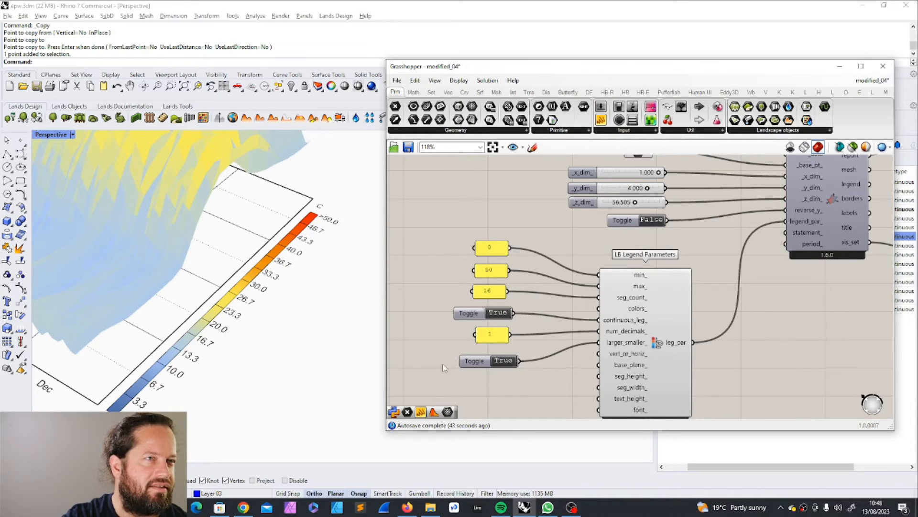
click(488, 363)
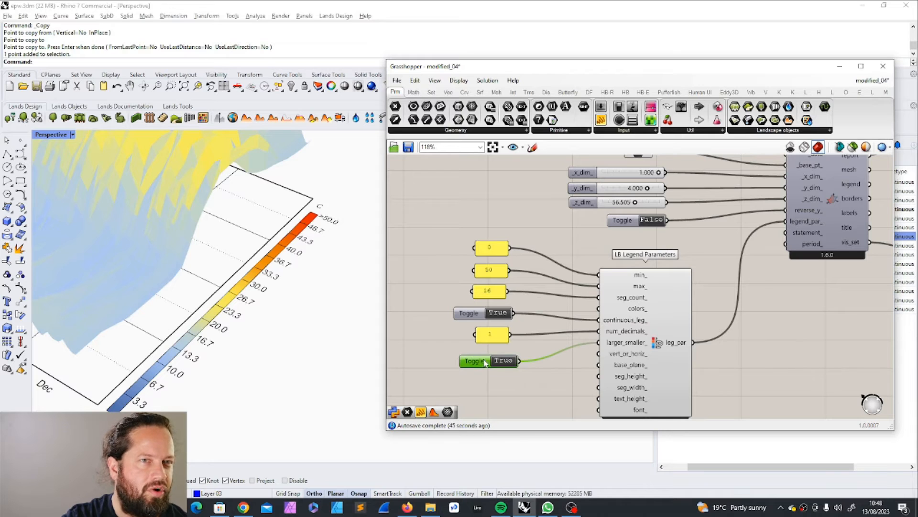
drag(486, 363, 478, 358)
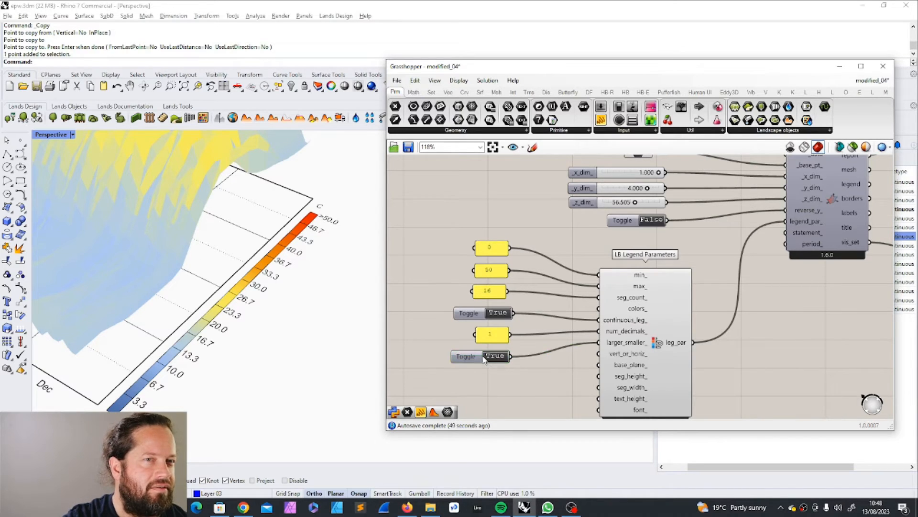
drag(627, 364, 635, 362)
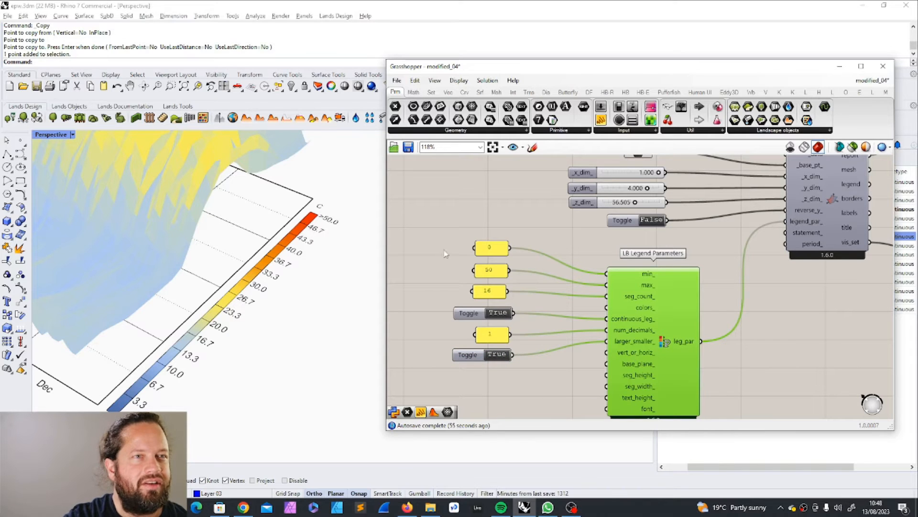
Step: Move all the value panels and toggles feeding LB Legend Parameters up together to make room below them
drag(424, 229, 561, 400)
drag(471, 357, 471, 337)
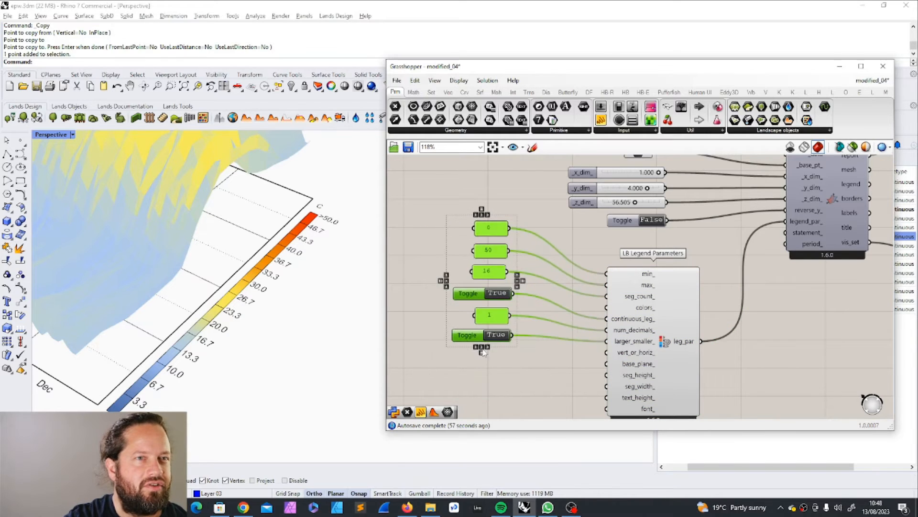
click(484, 354)
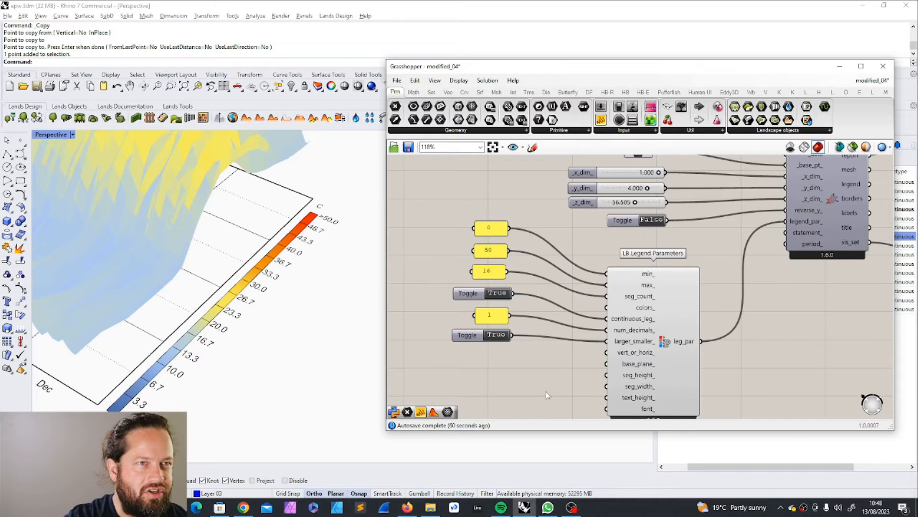
Step: Copy the larger_smaller_ toggle below itself, connect the copy to vert_or_horiz_ and set it to False
alt+drag(475, 336, 607, 353)
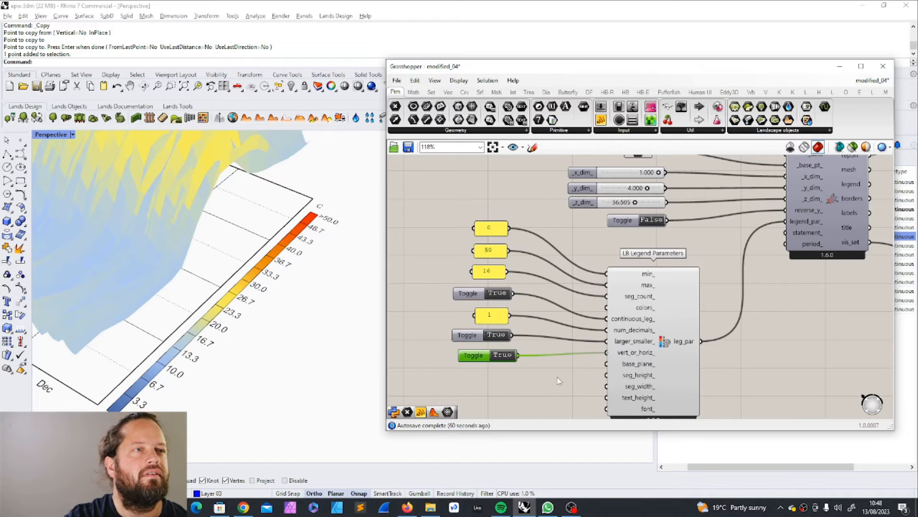
click(499, 357)
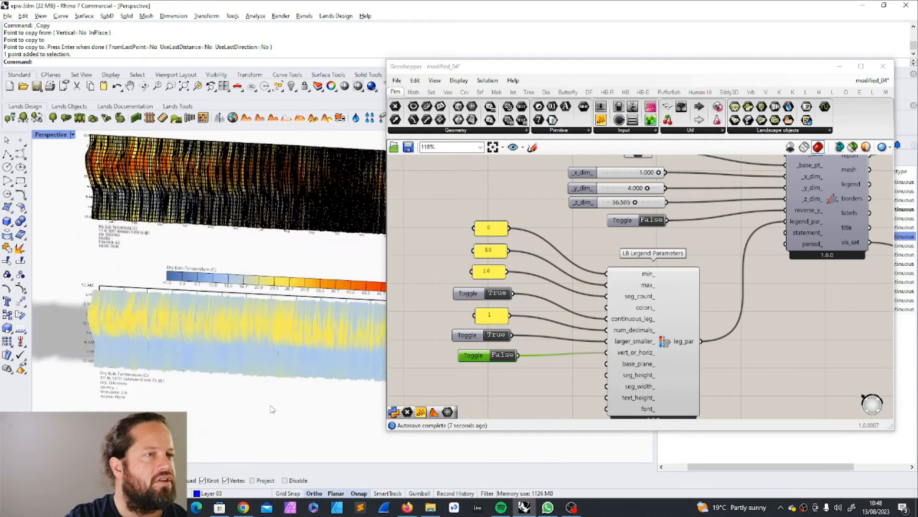
scroll(272, 409, up, 2)
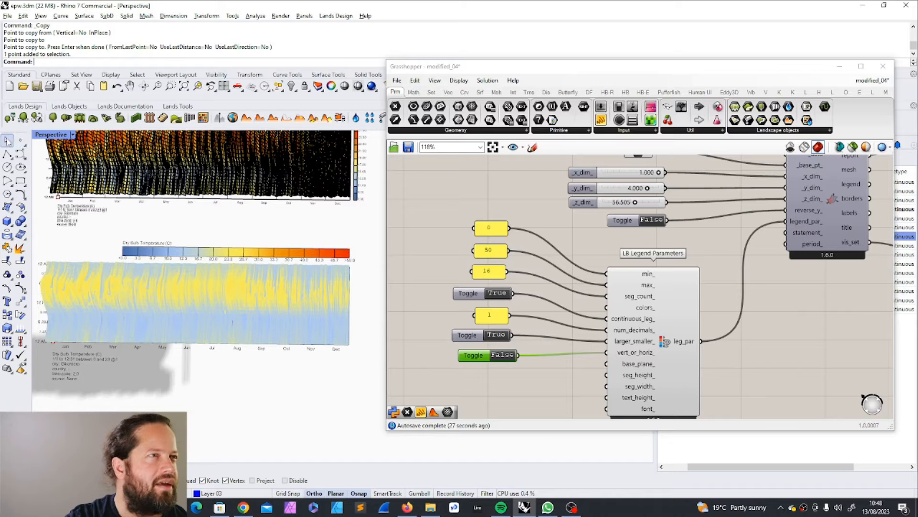
Step: Copy the base point at the lower plot's corner to a spot just above the plot's upper-left corner
click(21, 141)
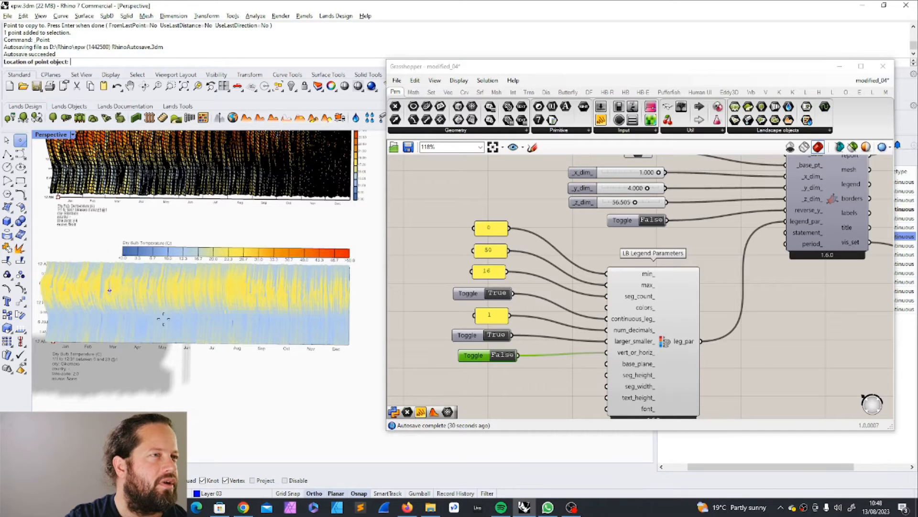
click(163, 321)
scroll(160, 320, down, 2)
scroll(112, 336, up, 4)
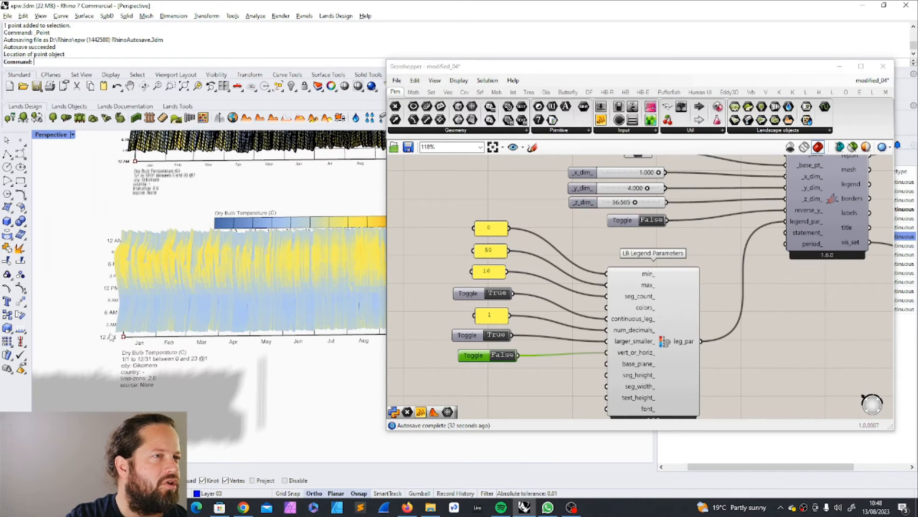
click(123, 337)
click(7, 315)
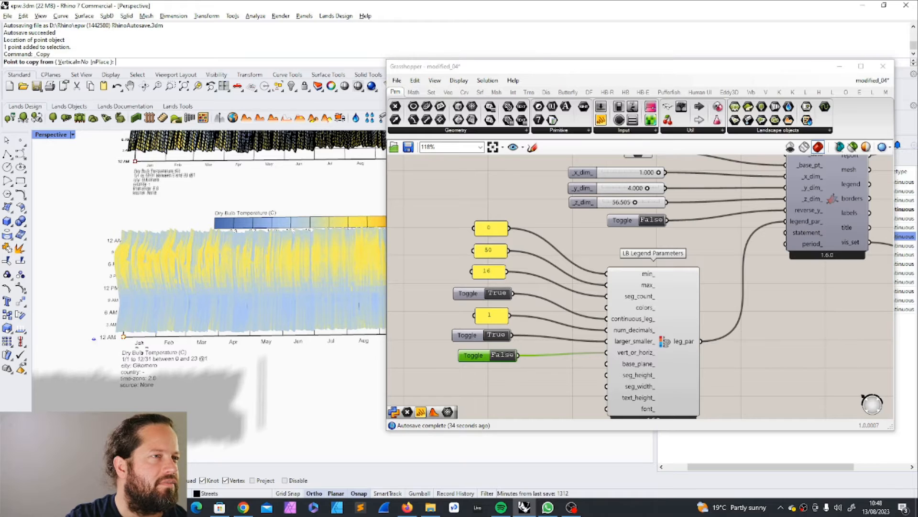
click(124, 336)
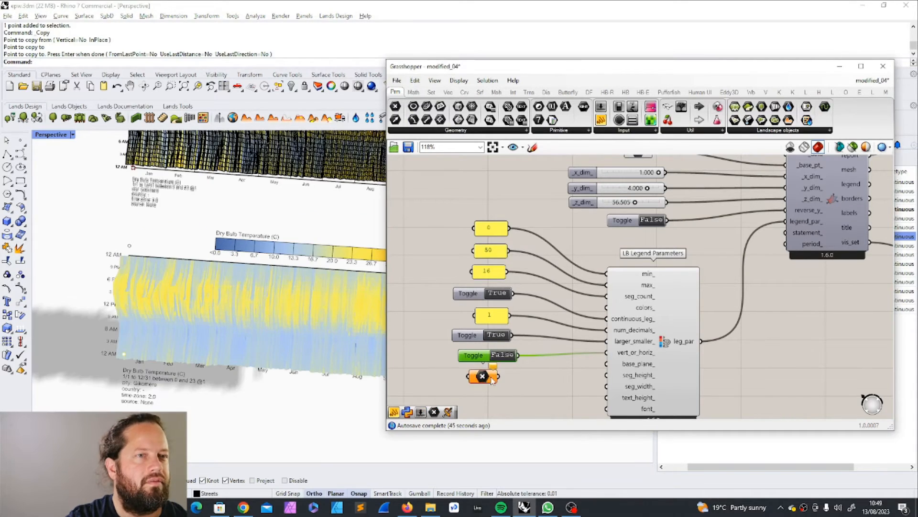
Step: Reference the copied point in a Point parameter below the vert_or_horiz_ toggle and connect it to base_plane_
right_click(484, 375)
click(534, 431)
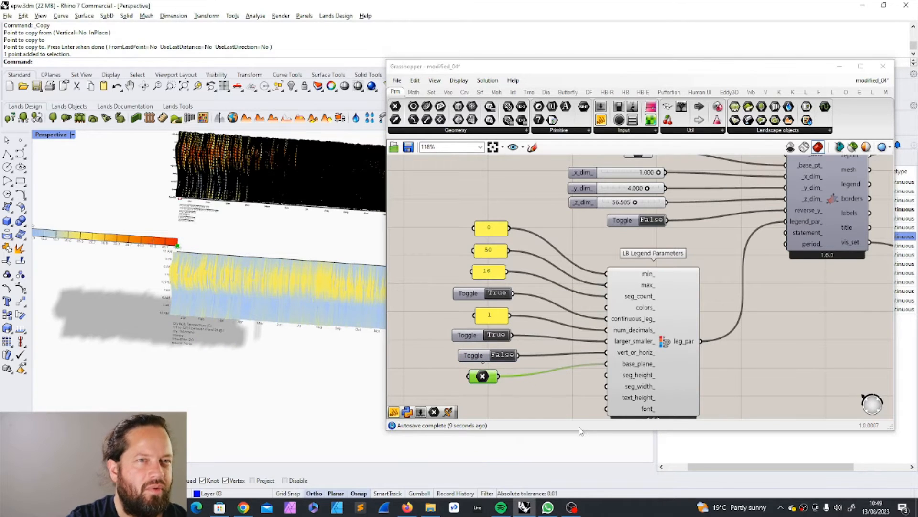
scroll(228, 307, down, 3)
scroll(231, 305, up, 4)
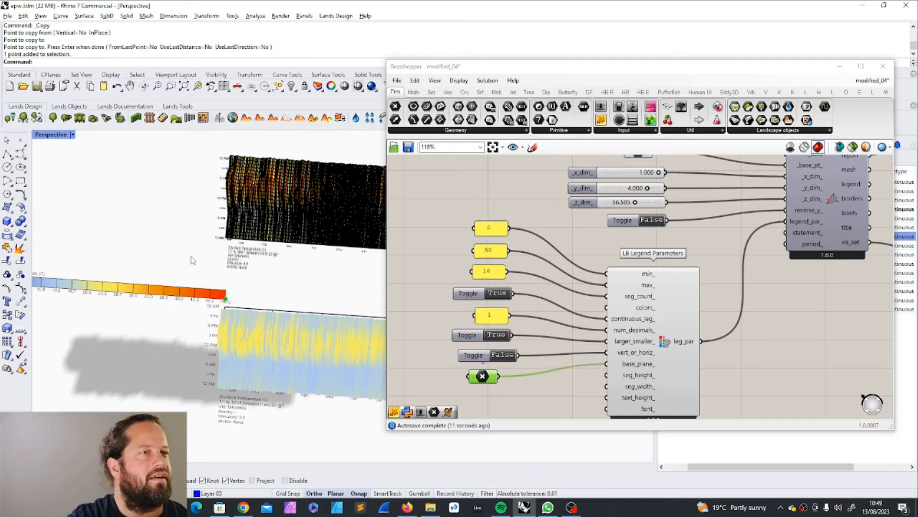
Step: Move the legend's base point along the plot's upper edge until the horizontal legend sits above the plot
click(226, 299)
click(21, 302)
click(227, 299)
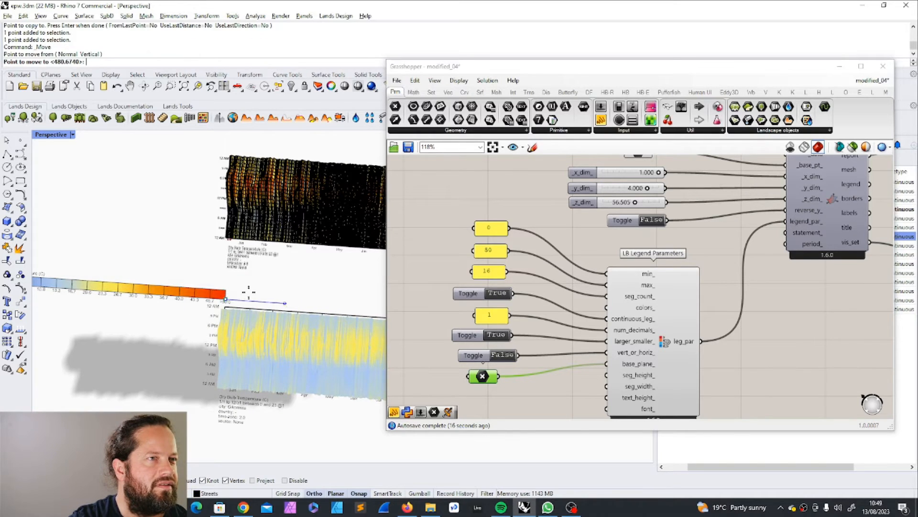
scroll(251, 293, down, 6)
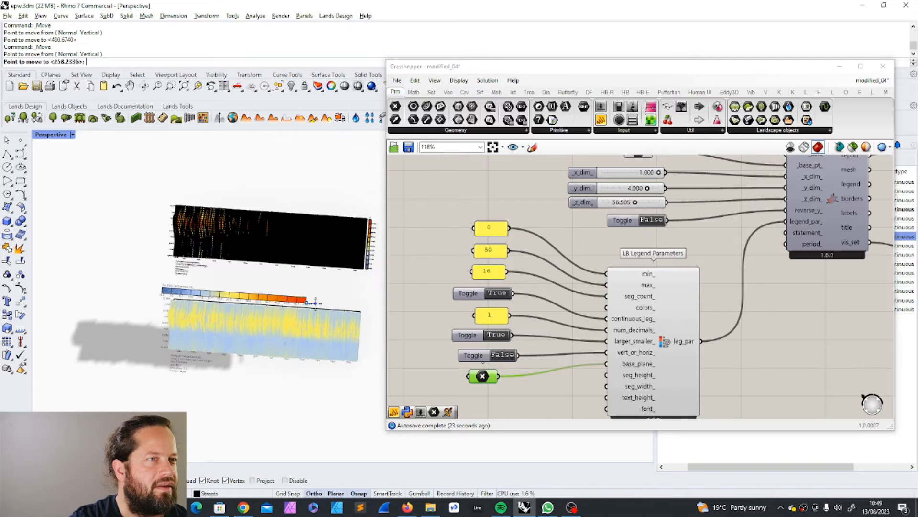
click(315, 305)
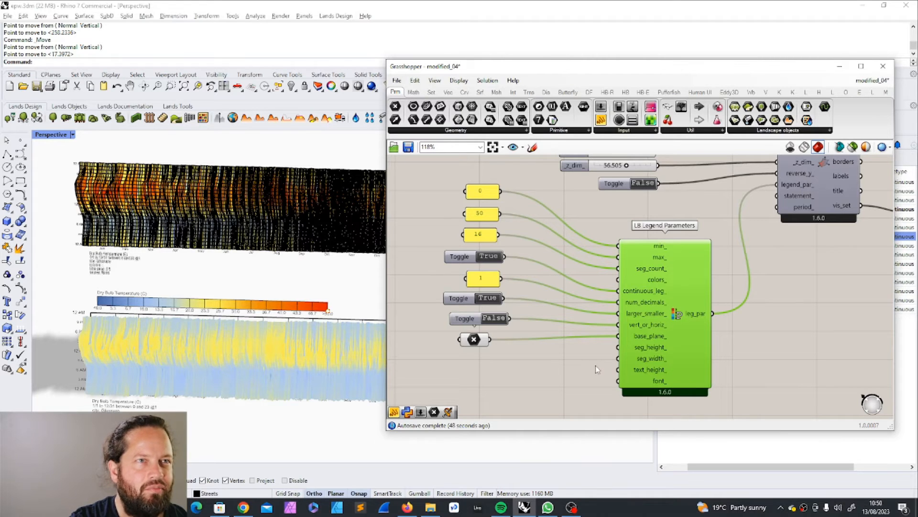
Step: Move the continuous_leg_ toggle and the inputs below it down to leave a gap beneath the seg_count_ panel
drag(527, 269, 443, 351)
drag(491, 283, 493, 324)
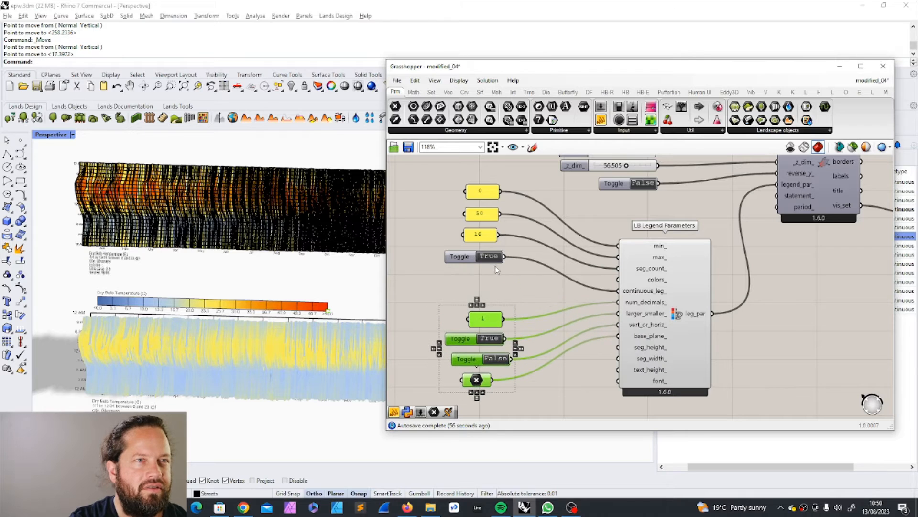
drag(495, 262, 495, 303)
click(655, 320)
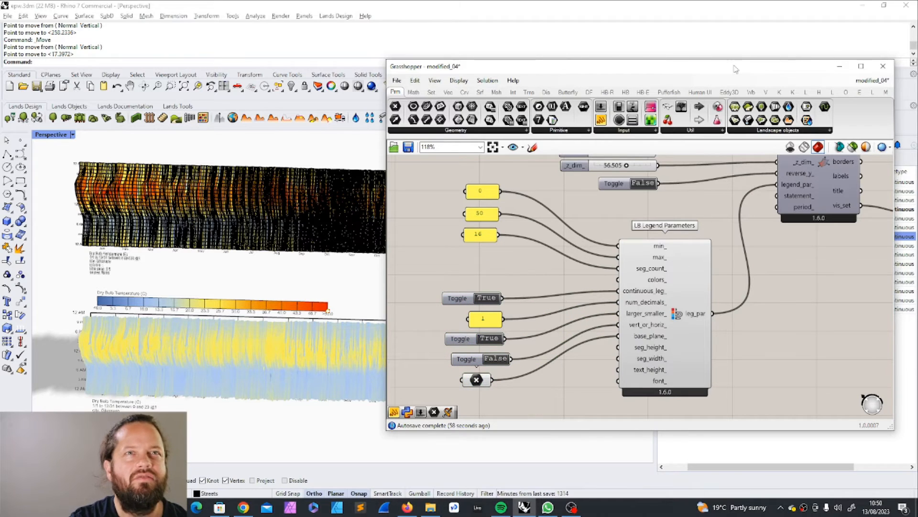
Step: Add an LB Color Range component in the gap and connect its colors output to colors_ of LB Legend Parameters
click(806, 92)
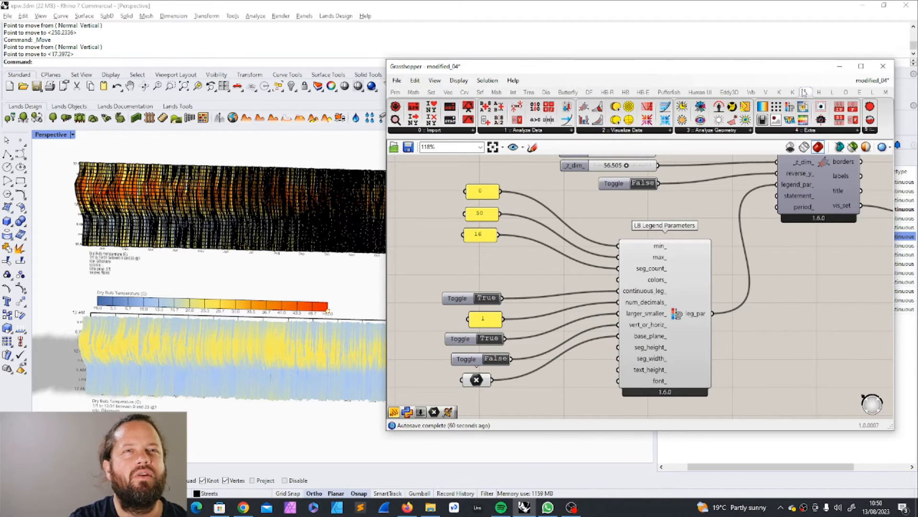
click(793, 131)
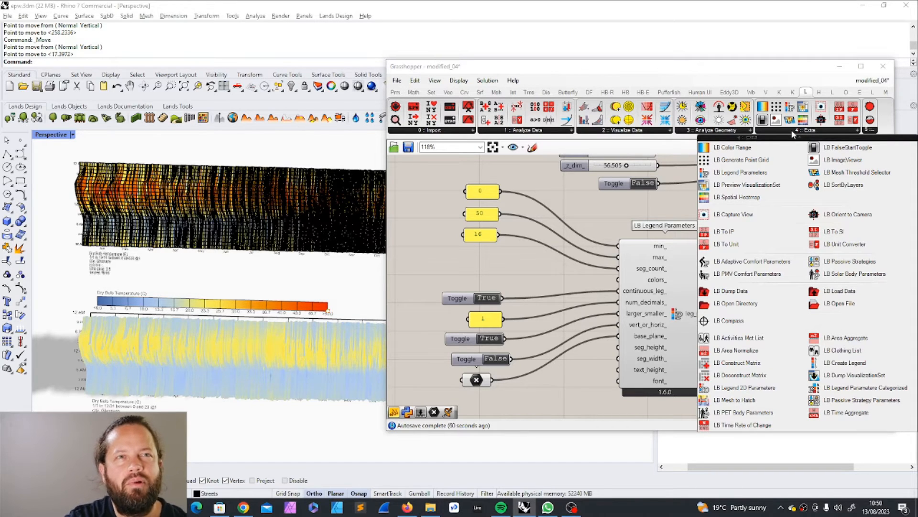
click(743, 151)
click(617, 215)
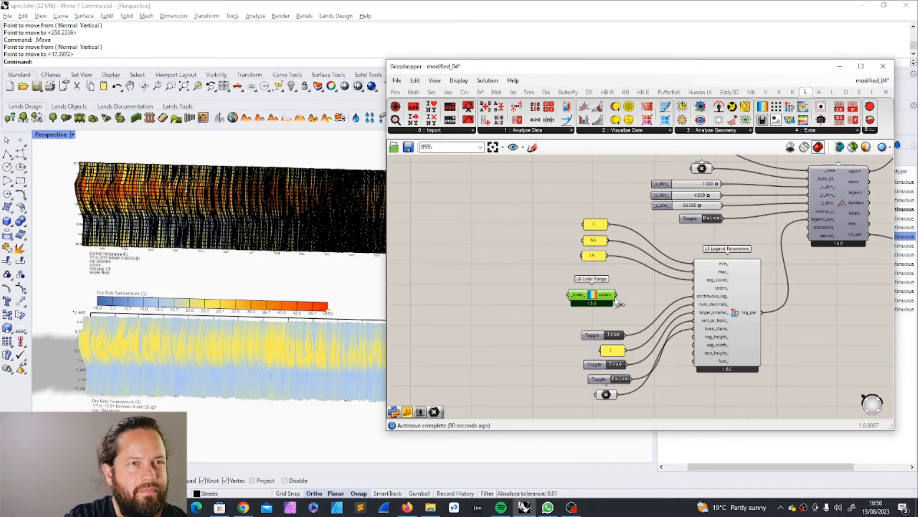
drag(616, 294, 694, 289)
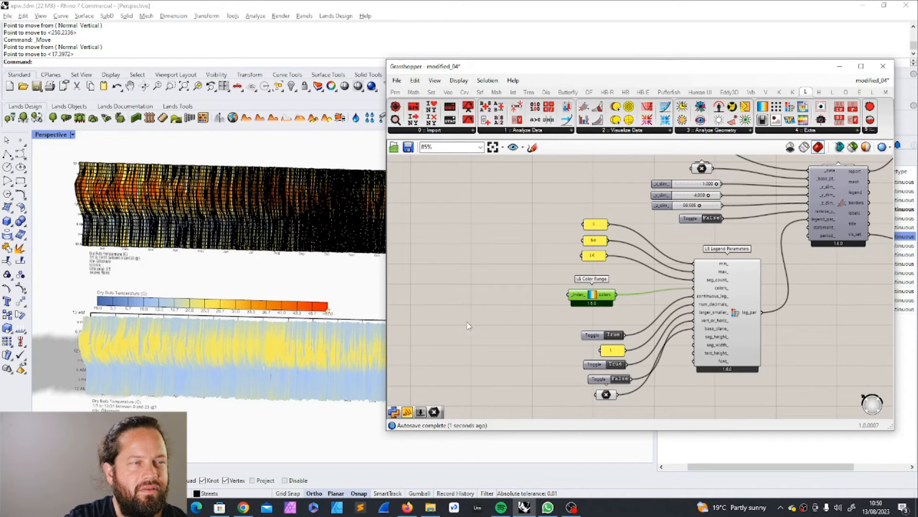
Step: Review the gradient options for _index_ of LB Color Range, then add a Panel and connect it to _index_
scroll(587, 299, up, 2)
mouse_move(601, 294)
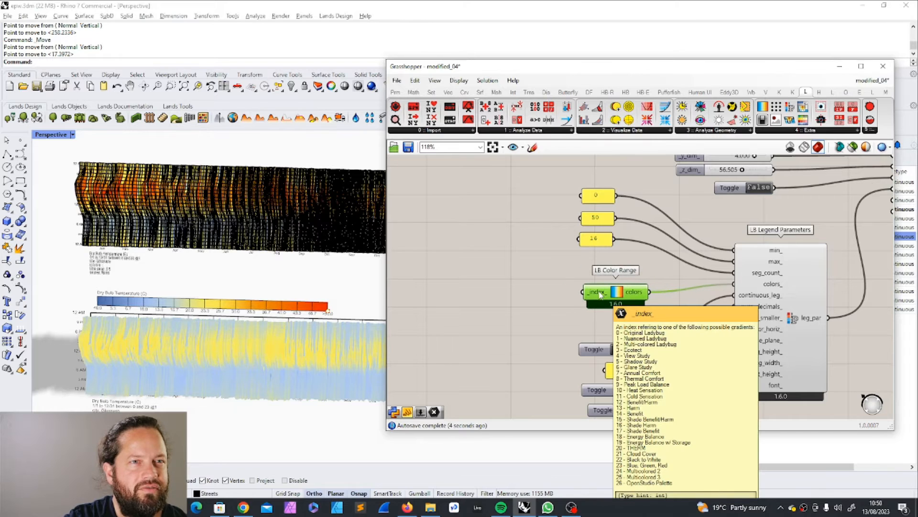
click(523, 310)
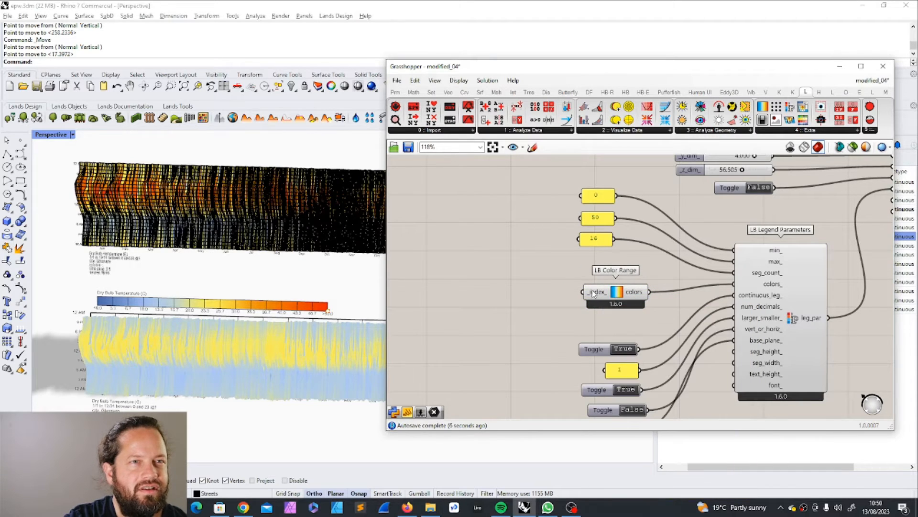
mouse_move(597, 297)
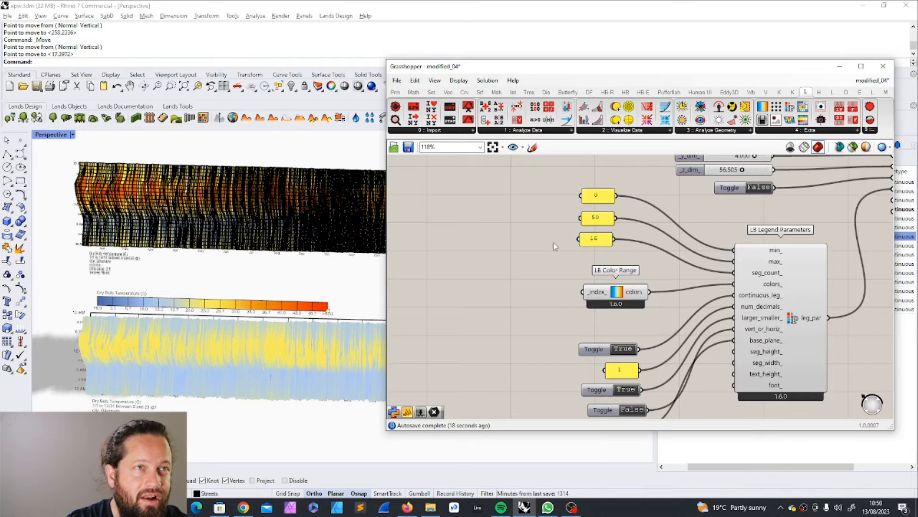
double_click(524, 318)
text(pane)
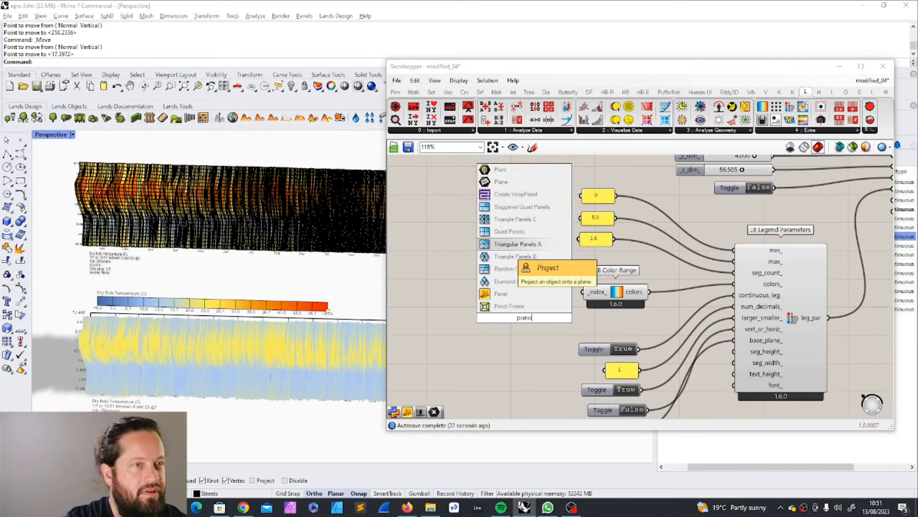
click(510, 293)
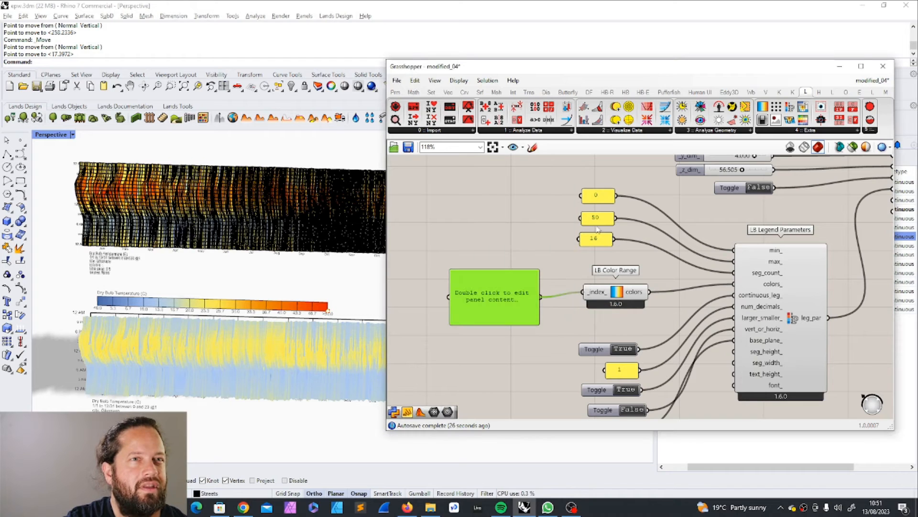
Step: Set the max_ panel to 30 and the LB Color Range index panel to 1
click(593, 219)
double_click(593, 220)
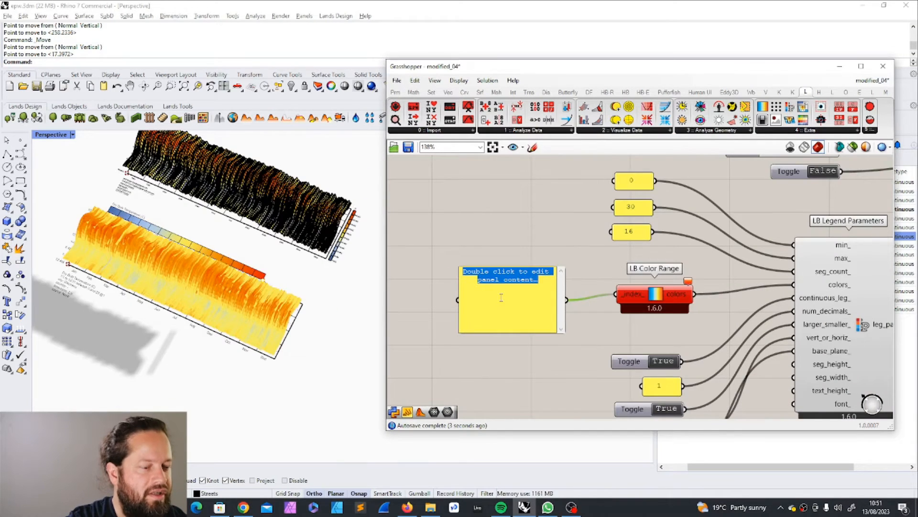
text(1)
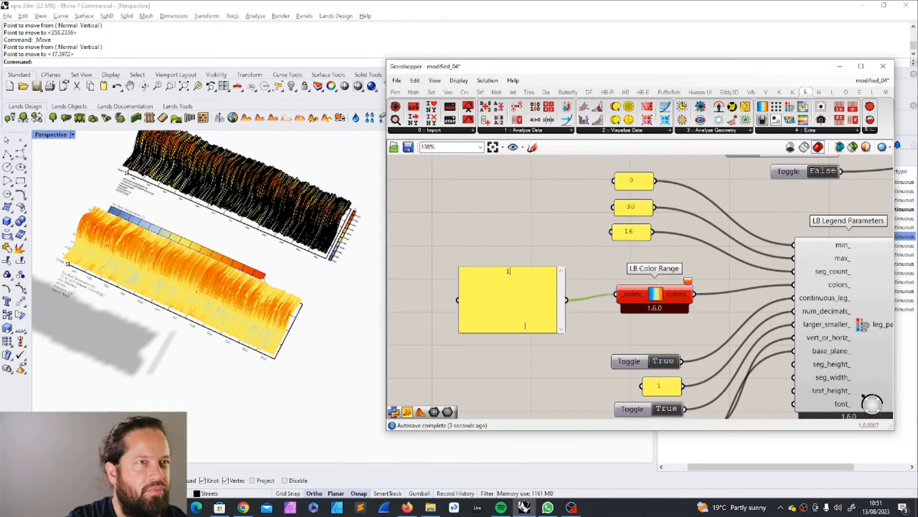
key(Return)
click(526, 337)
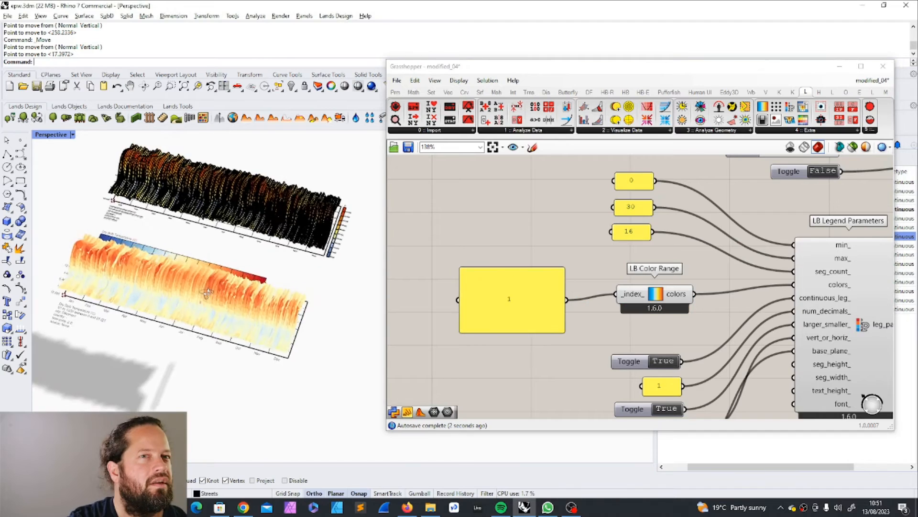
Step: Examine the recolored hourly plot from several angles and read through the gradient list for _index_
right_drag(209, 292, 207, 249)
scroll(209, 246, up, 5)
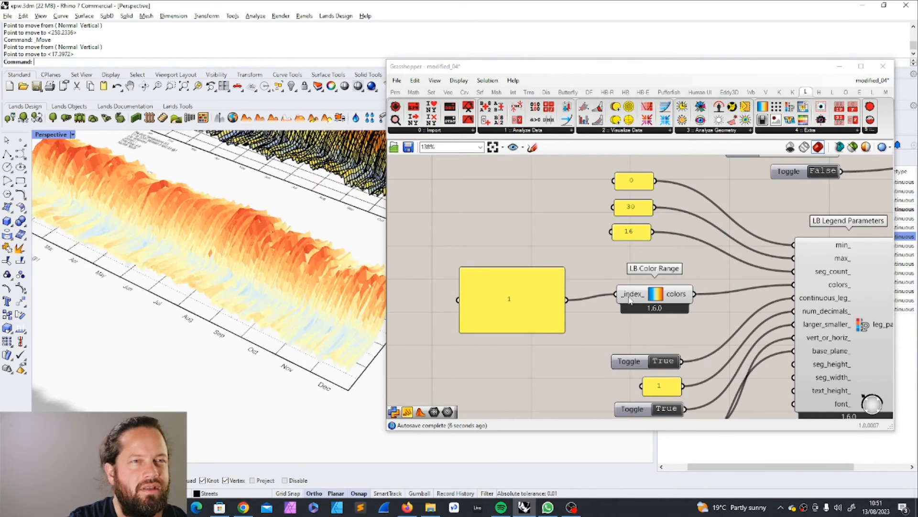
mouse_move(633, 299)
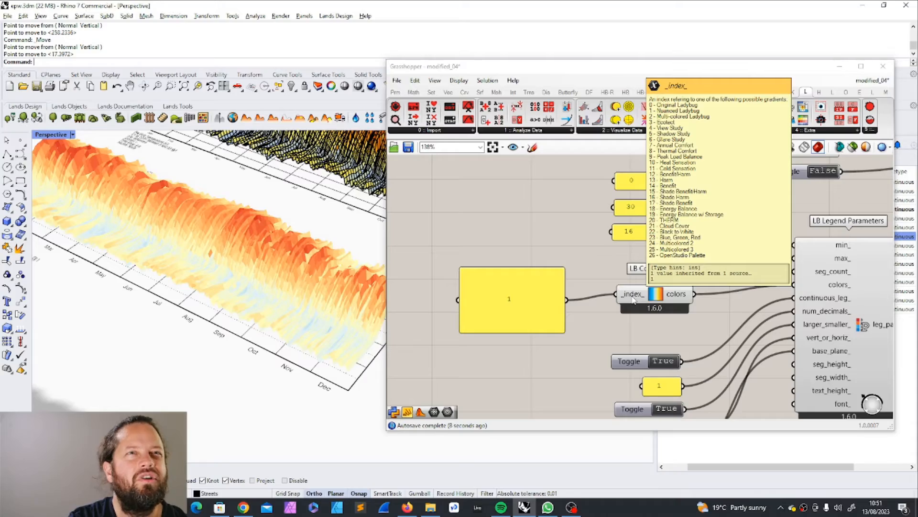
right_drag(300, 336, 266, 359)
scroll(217, 344, down, 3)
right_drag(216, 344, 312, 326)
click(610, 276)
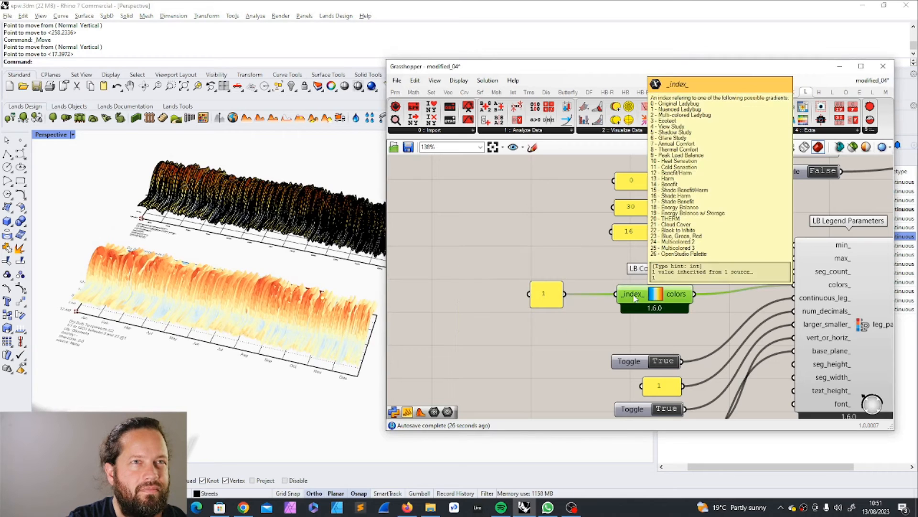
Step: Set the LB Color Range index panel to 0 and the legend's min_ panel to 7
double_click(553, 295)
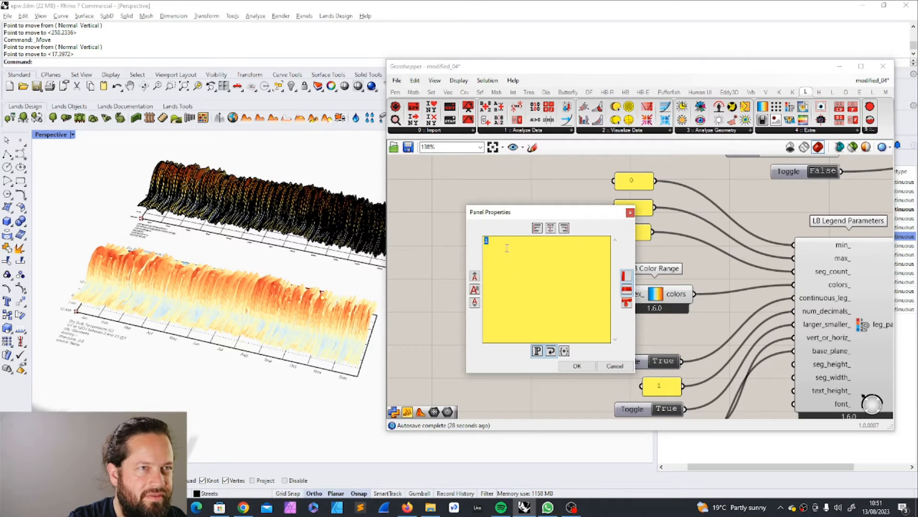
text(0)
click(576, 365)
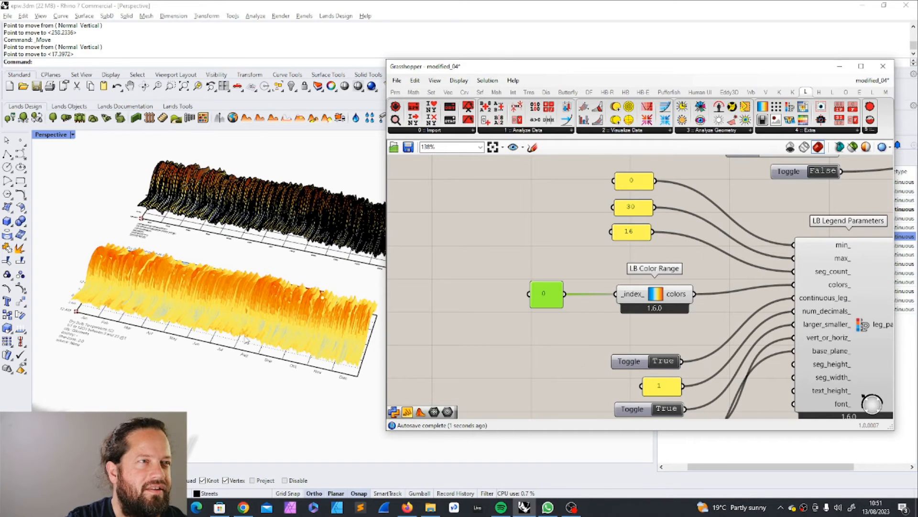
double_click(634, 181)
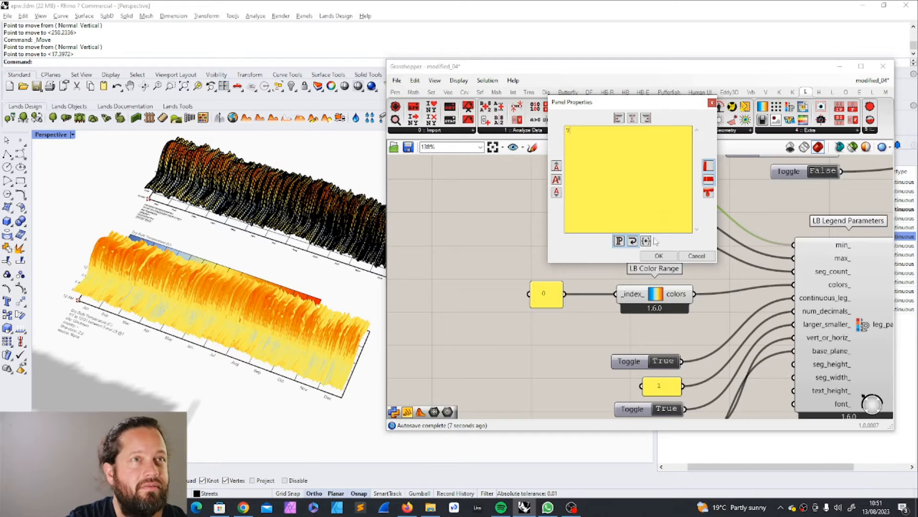
click(663, 257)
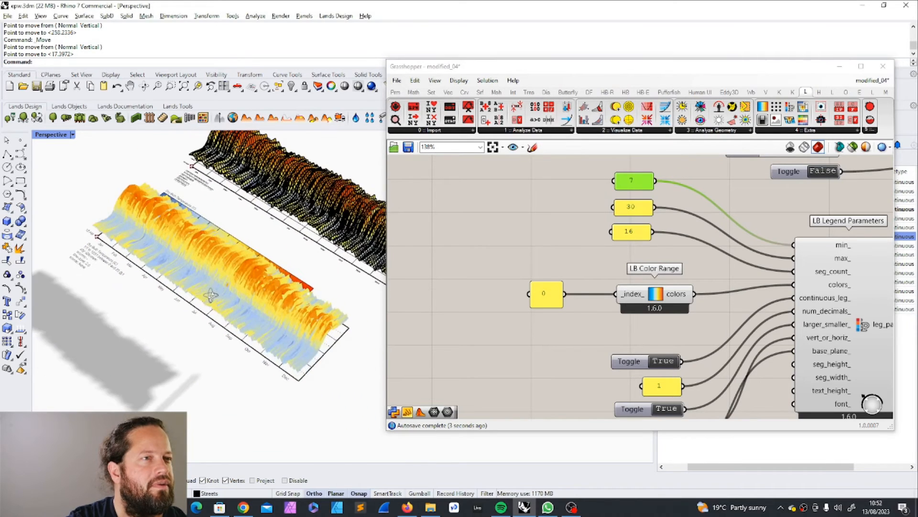
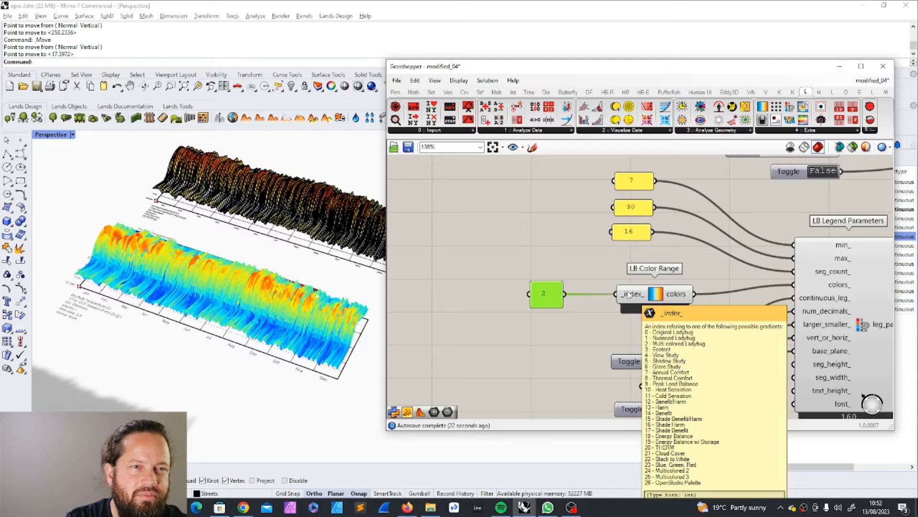
Step: Change the LB Color Range index panel to 20 to try the THERM gradient on the hourly plot
double_click(545, 294)
text(20)
click(581, 369)
right_drag(239, 342, 371, 341)
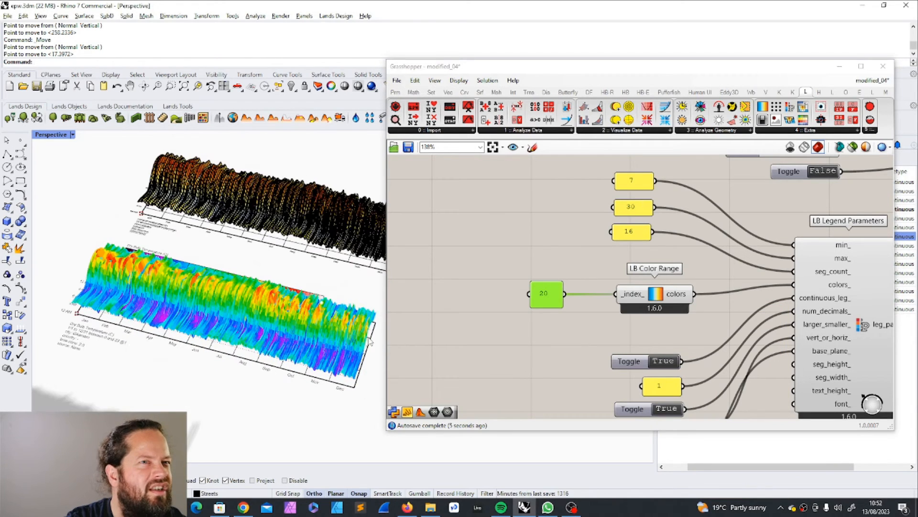
right_click(545, 294)
click(656, 346)
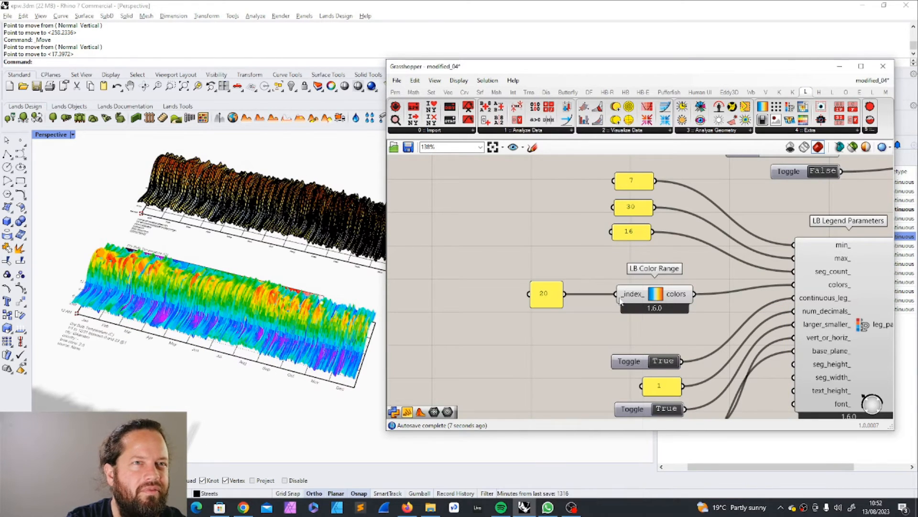
Step: Switch the LB Color Range index panel to 1, the Nuanced Ladybug gradient
right_click(629, 293)
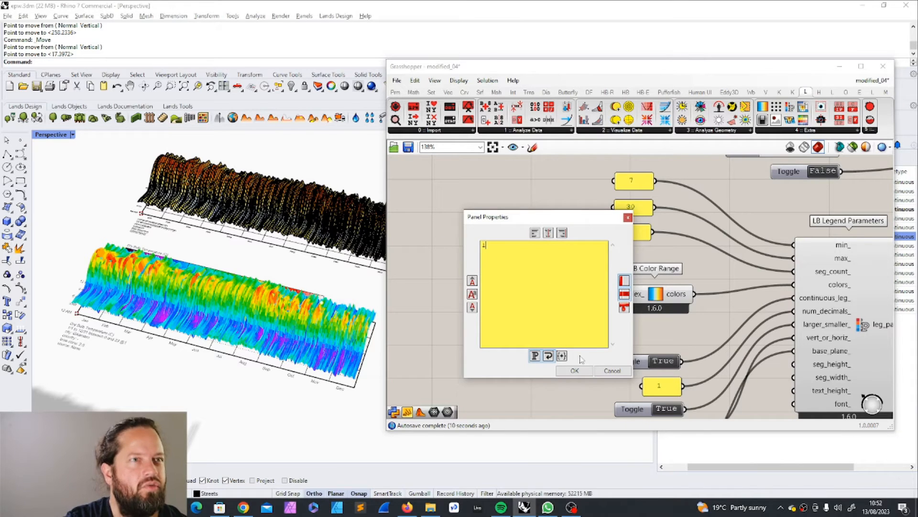
click(586, 372)
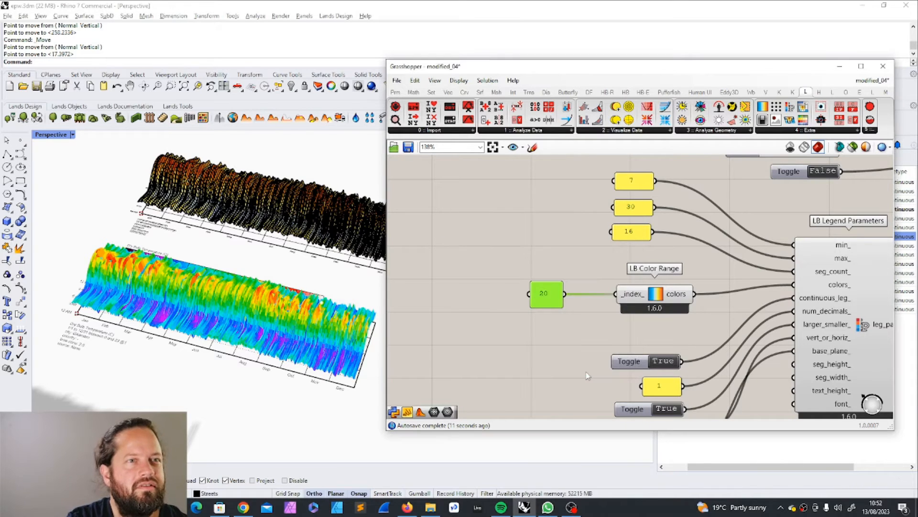
right_click(625, 292)
click(591, 315)
Step: Change the LB Color Range index panel to 7 and inspect the Annual Comfort gradient on the plot and legend
double_click(545, 293)
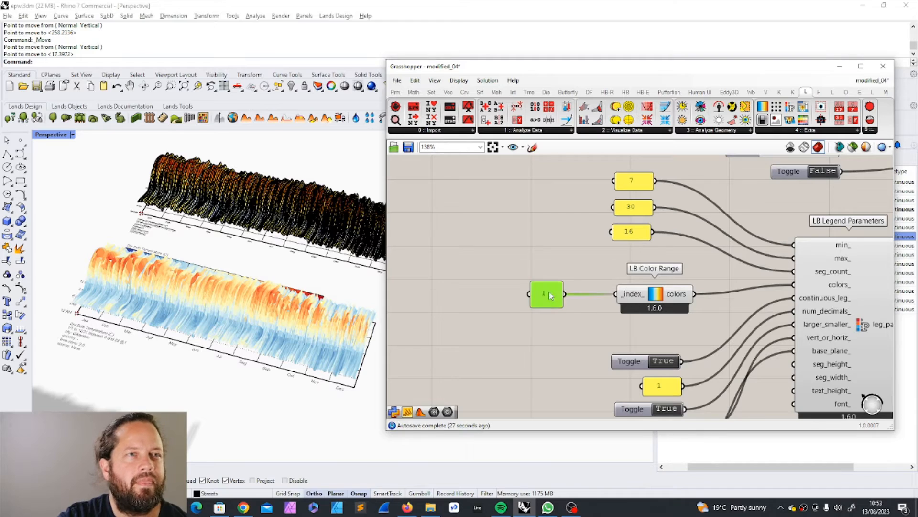
text(7)
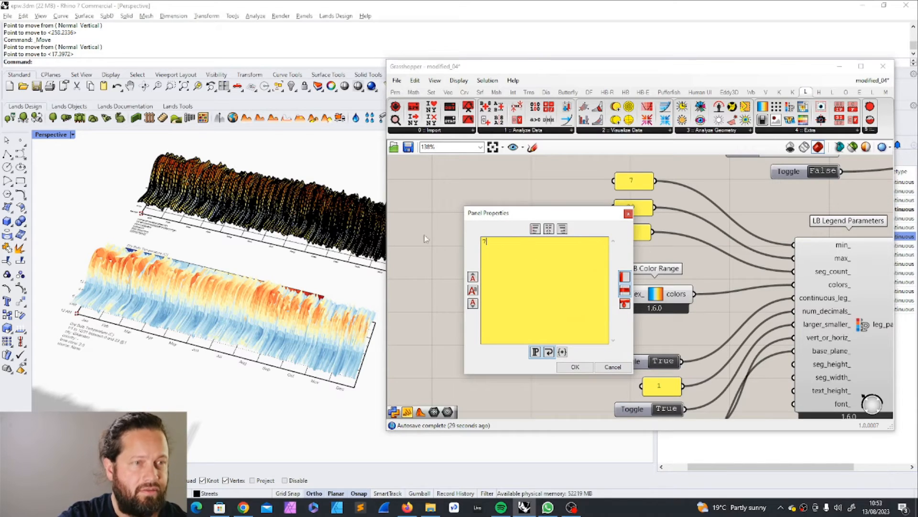
key(Return)
right_drag(259, 359, 254, 387)
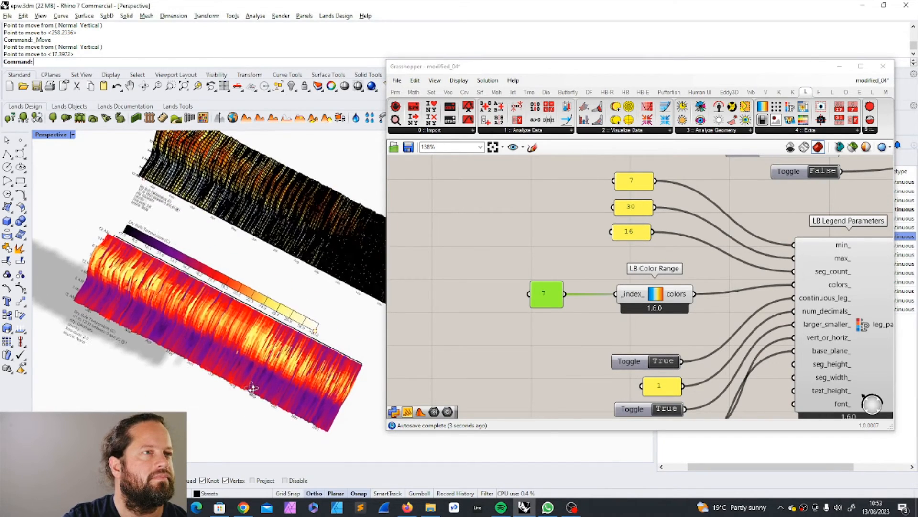
scroll(173, 323, up, 5)
Step: Set the LB Color Range index panel back to 1 and view the recolored hourly plot
double_click(545, 293)
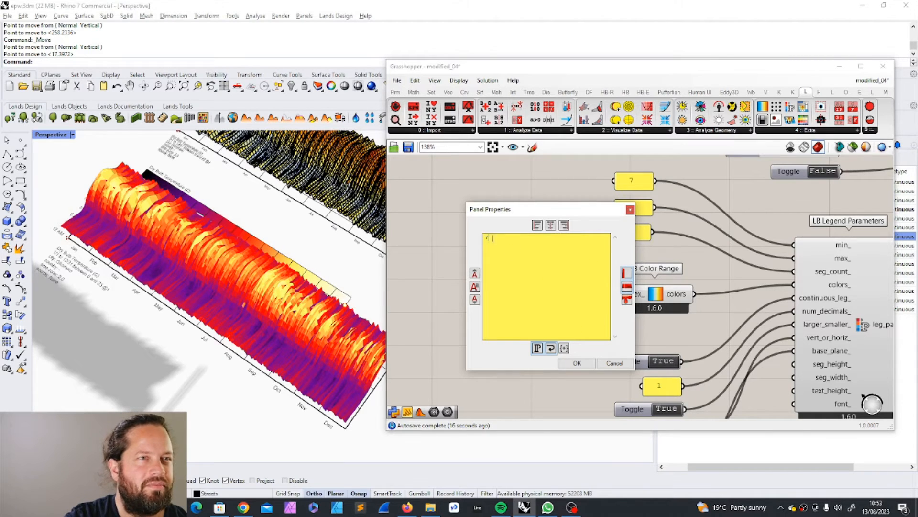
click(588, 366)
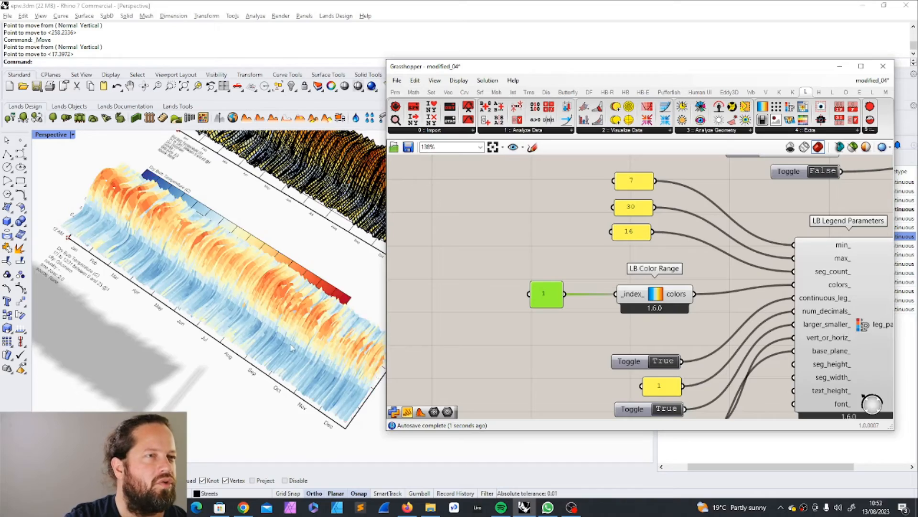
right_drag(293, 347, 309, 376)
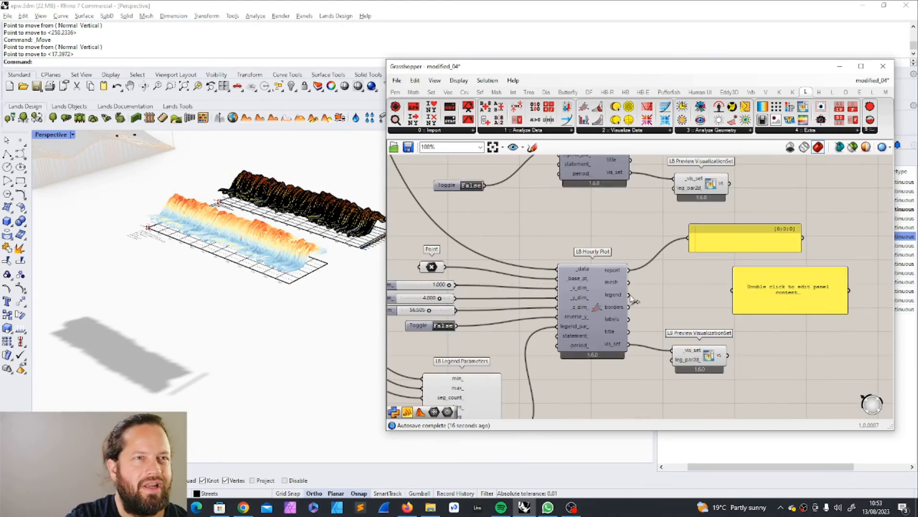
Step: Move the LB Legend Parameters component with all its inputs slightly left on the canvas
scroll(553, 351, down, 4)
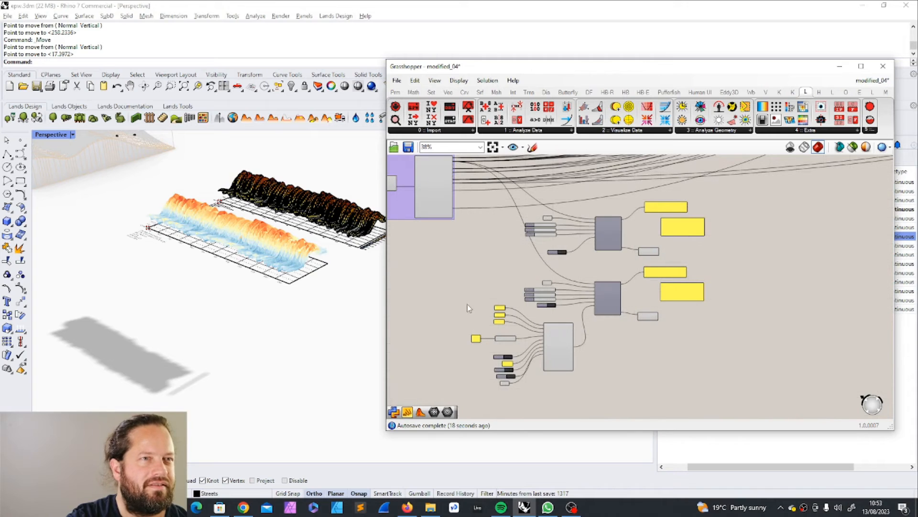
drag(464, 301, 604, 412)
mouse_move(557, 332)
mouse_down()
mouse_move(544, 346)
mouse_move(548, 331)
mouse_up()
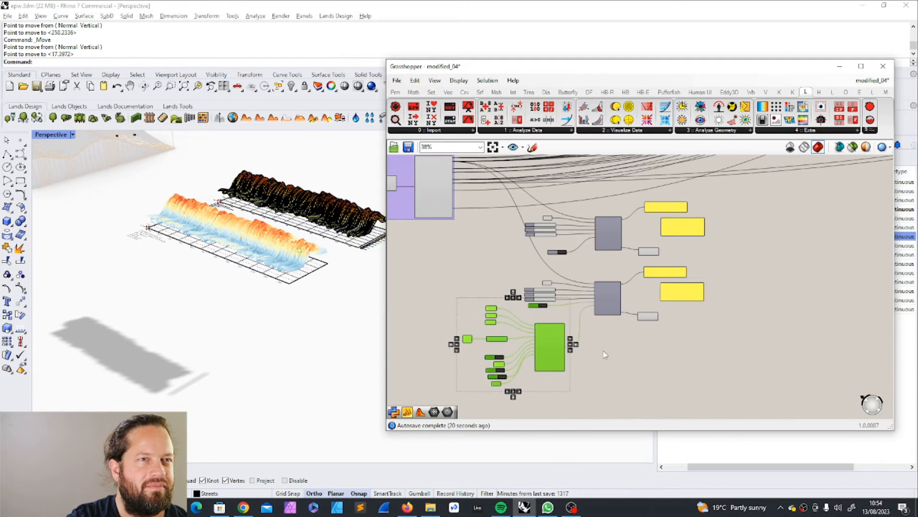
click(604, 354)
scroll(536, 330, up, 4)
Step: Shift the toggles, num_decimals_ panel and base_plane_ input farther left of LB Legend Parameters
drag(482, 181, 595, 287)
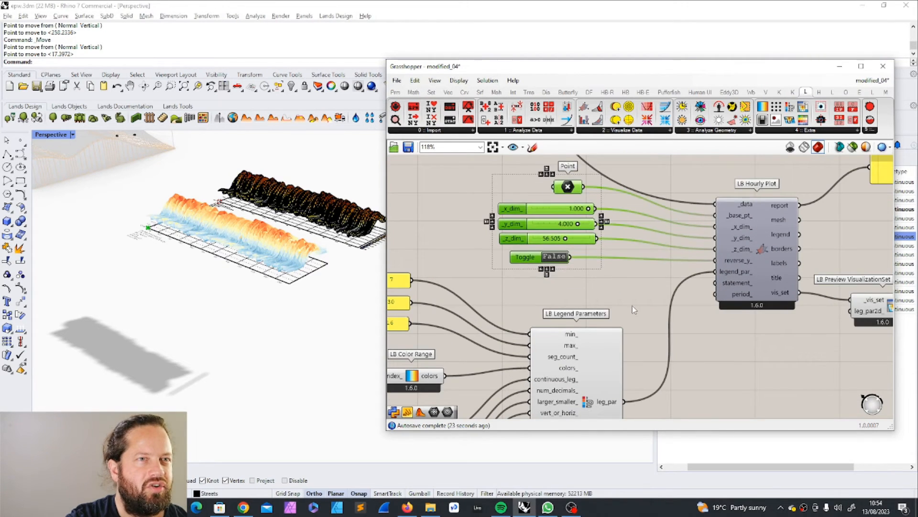
scroll(605, 393, down, 4)
scroll(605, 393, up, 5)
scroll(473, 296, down, 3)
drag(485, 287, 536, 383)
drag(520, 345, 491, 341)
click(596, 362)
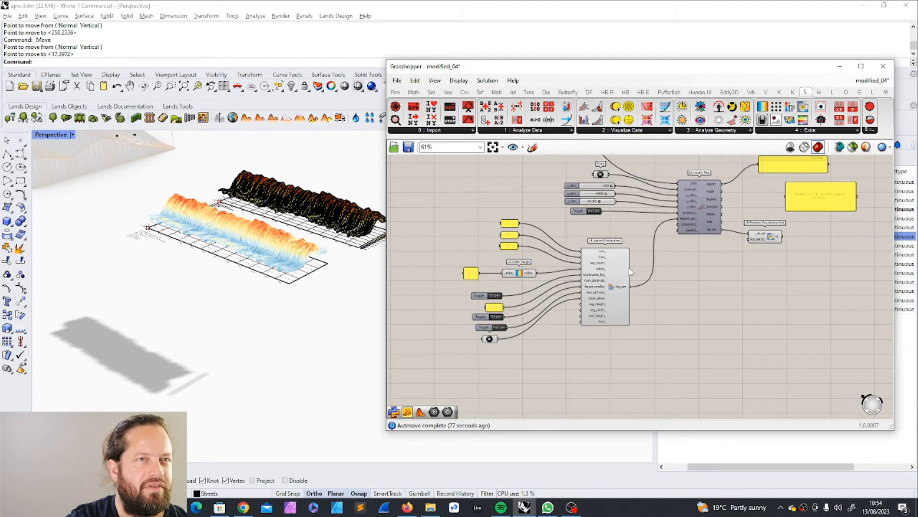
Step: Move the lower LB Hourly Plot with its panels and preview right, and the LB Legend Parameters group farther left
scroll(705, 229, up, 4)
right_drag(706, 229, 610, 346)
click(610, 345)
scroll(624, 341, down, 5)
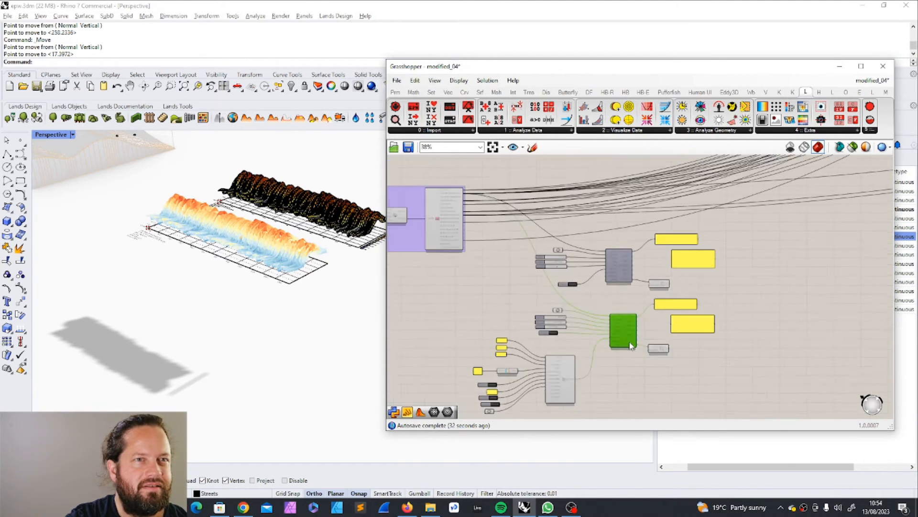
drag(603, 294, 766, 372)
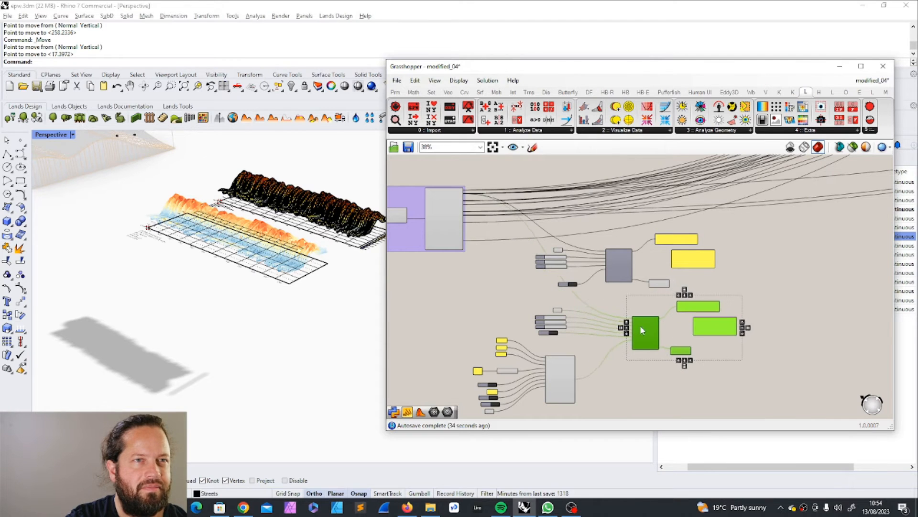
drag(621, 322, 640, 326)
scroll(475, 342, down, 3)
drag(455, 336, 559, 406)
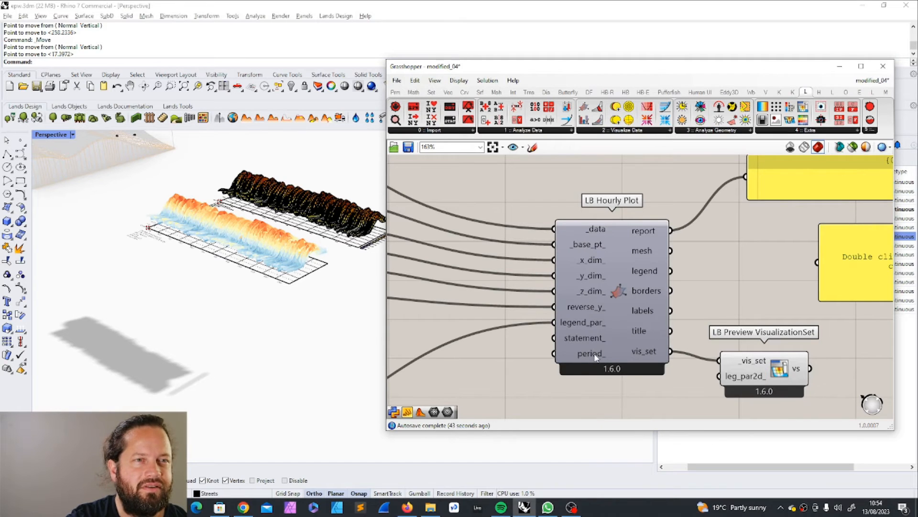
Step: Add an LB Apply Analysis Period component in the free space below the lower LB Hourly Plot
scroll(595, 358, down, 6)
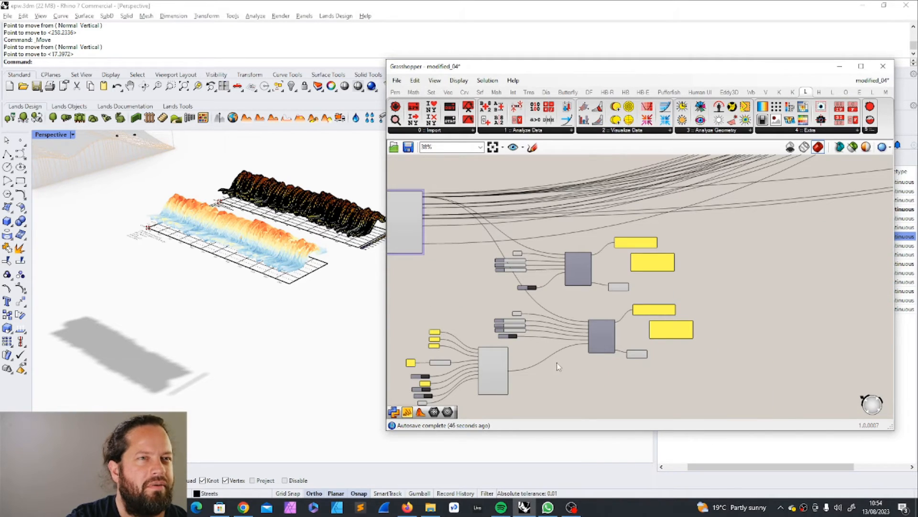
click(512, 130)
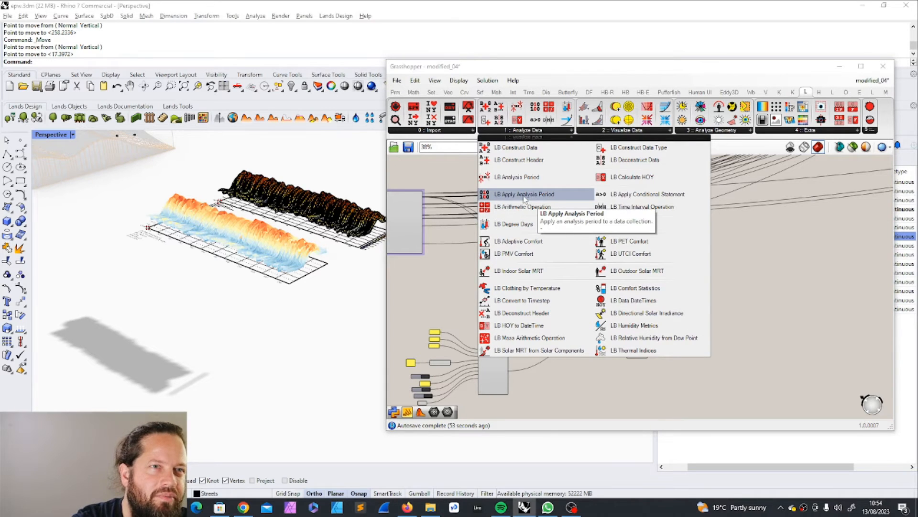
drag(529, 195, 562, 378)
scroll(566, 369, up, 7)
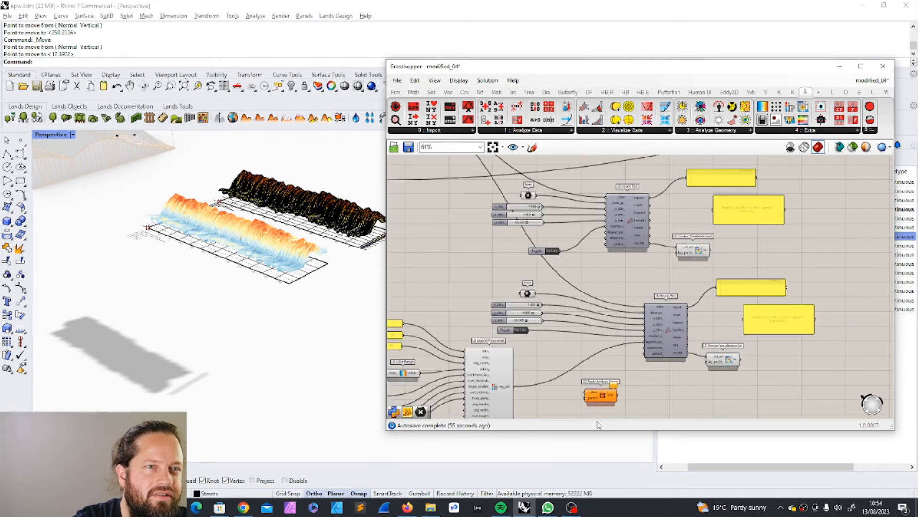
Step: Connect the weather data output feeding the hourly plots to _data of LB Apply Analysis Period
scroll(602, 381, down, 7)
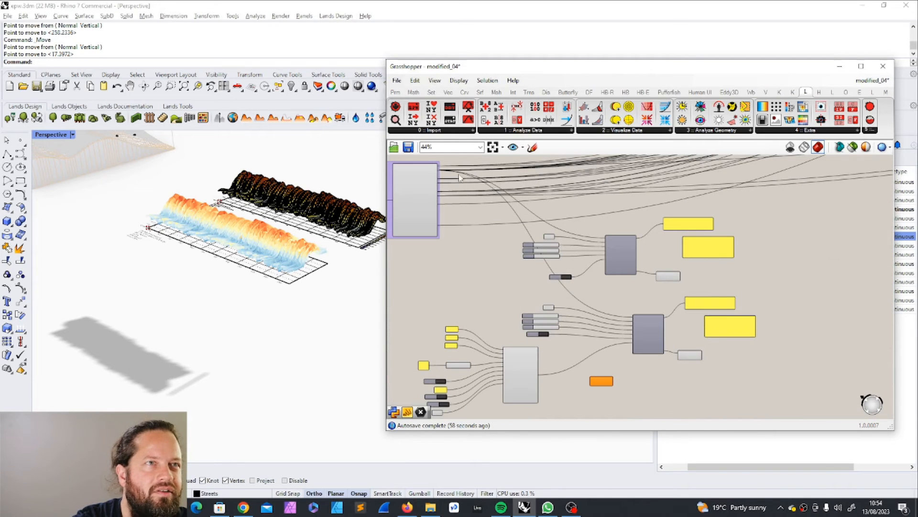
drag(439, 172, 604, 375)
scroll(594, 382, up, 5)
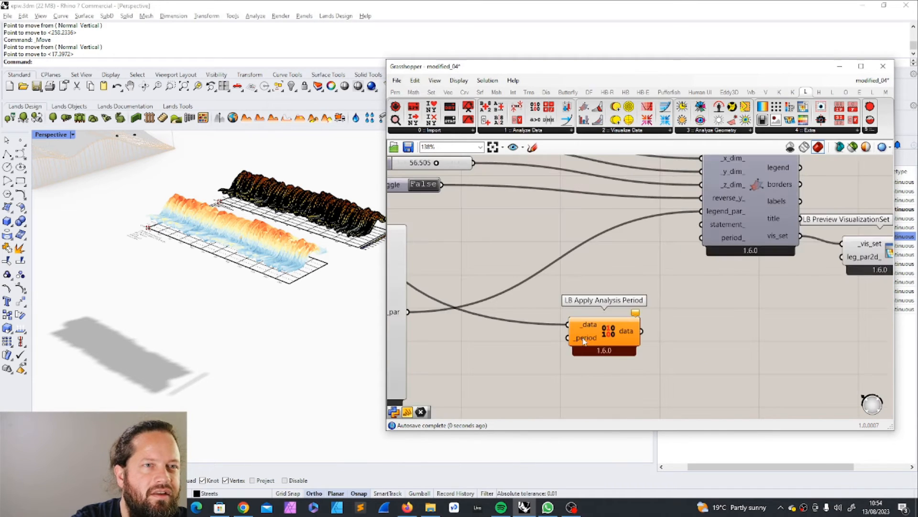
Step: Reposition LB Apply Analysis Period above and left of the lower hourly plot's Point input and review its inputs and output
scroll(636, 357, down, 8)
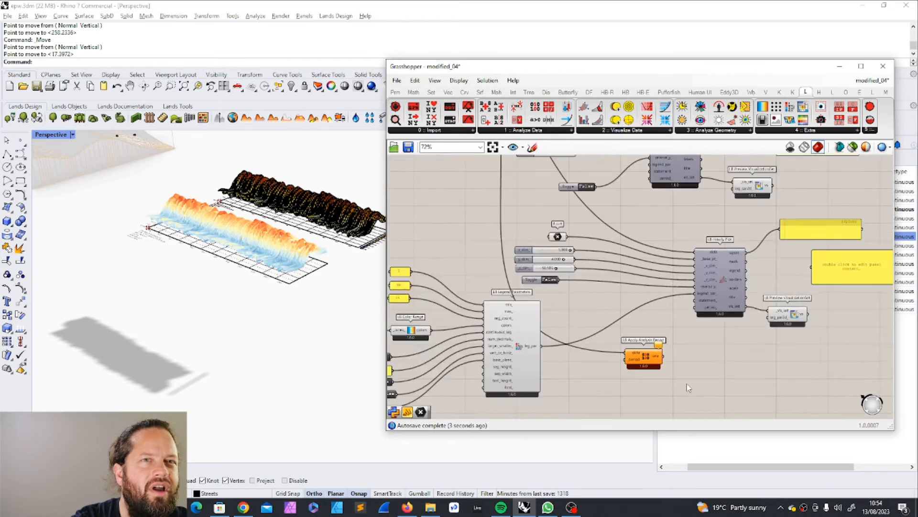
scroll(637, 355, up, 2)
drag(643, 356, 566, 282)
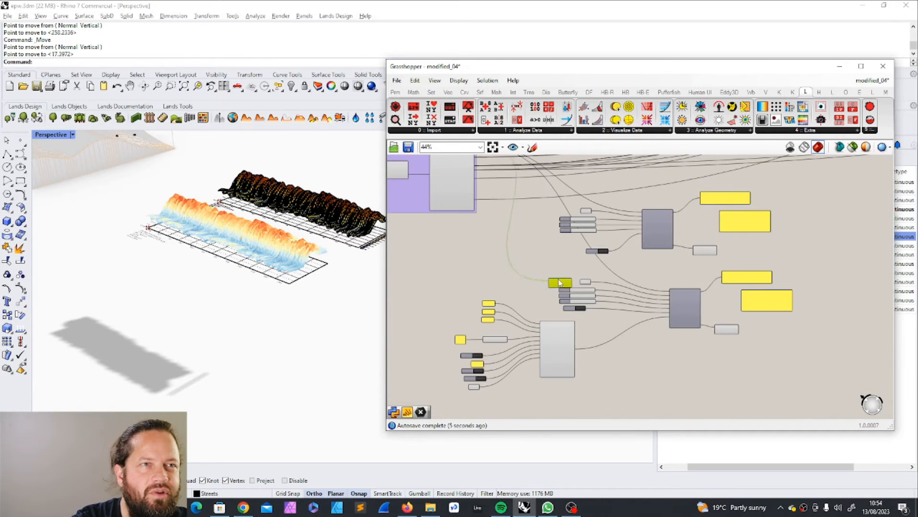
scroll(570, 280, up, 5)
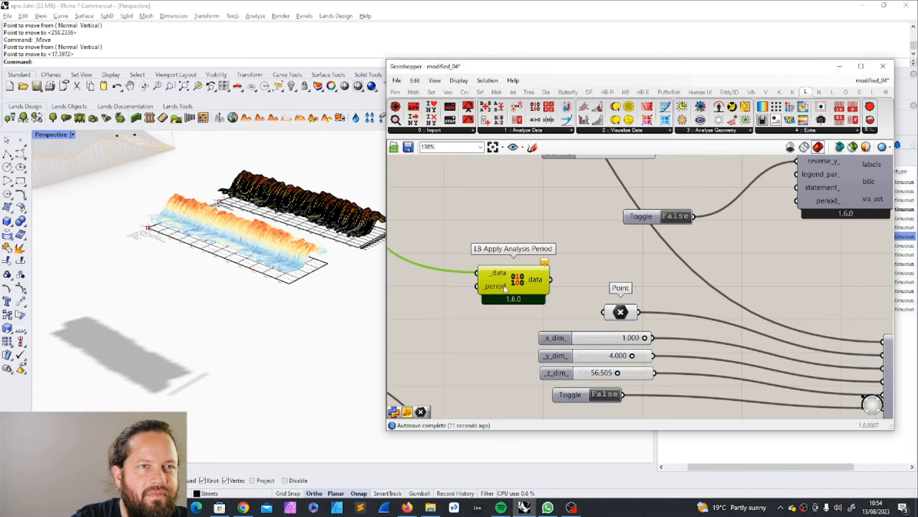
scroll(500, 292, down, 3)
scroll(502, 293, up, 2)
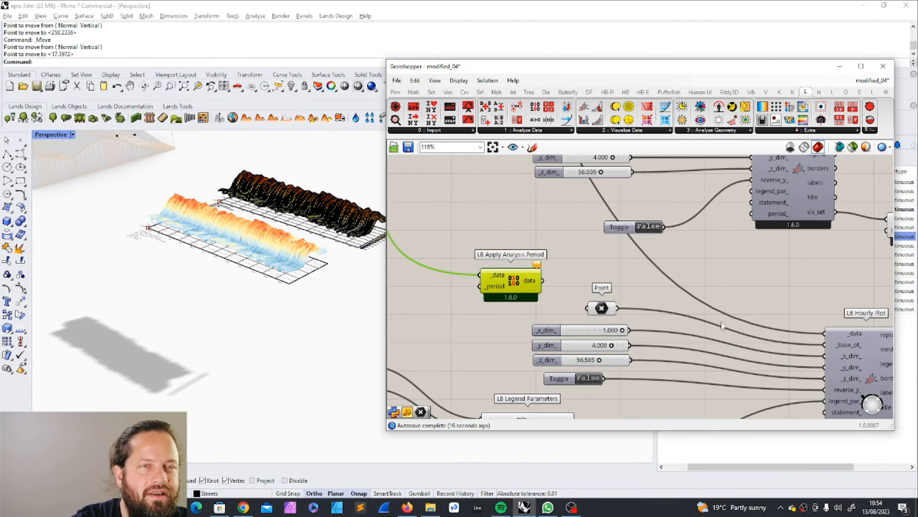
scroll(495, 286, down, 4)
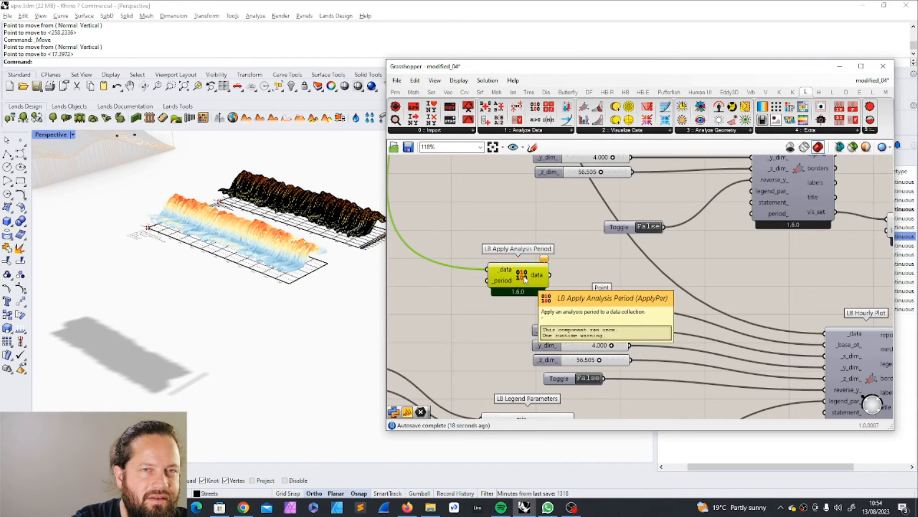
scroll(593, 249, up, 4)
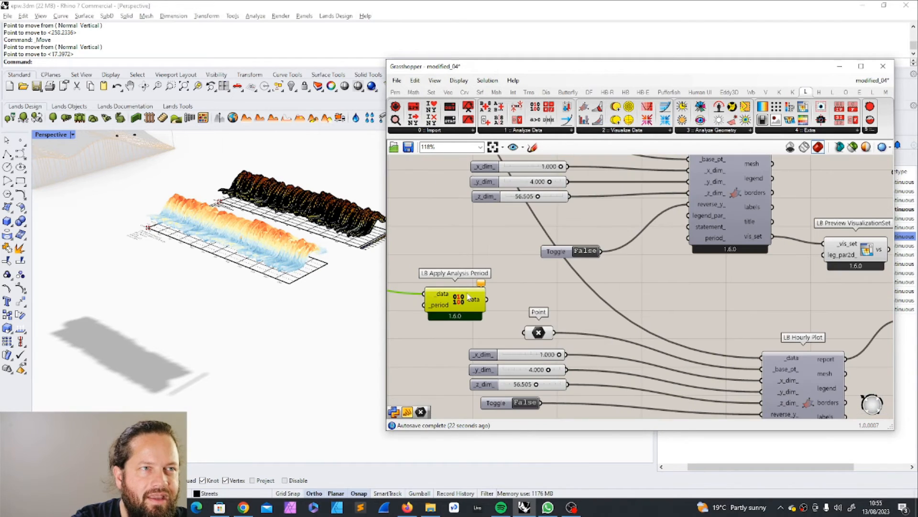
scroll(459, 289, down, 3)
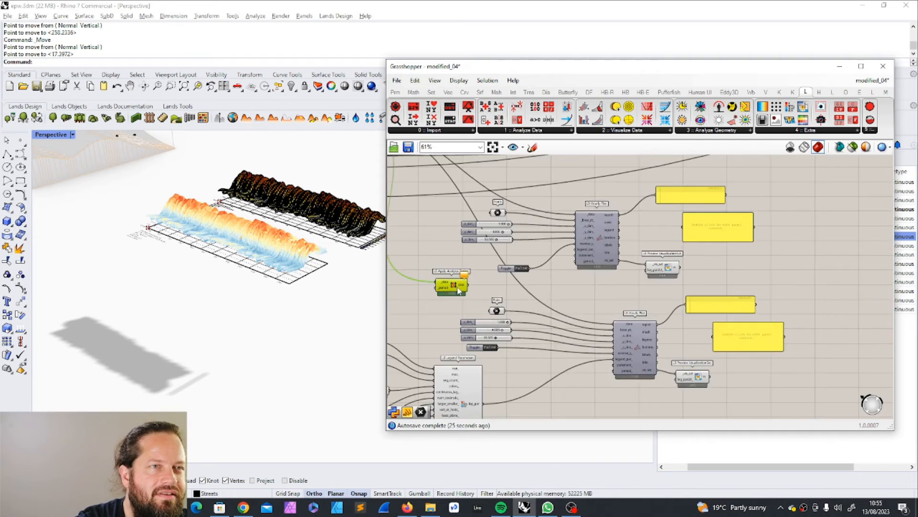
scroll(458, 288, up, 2)
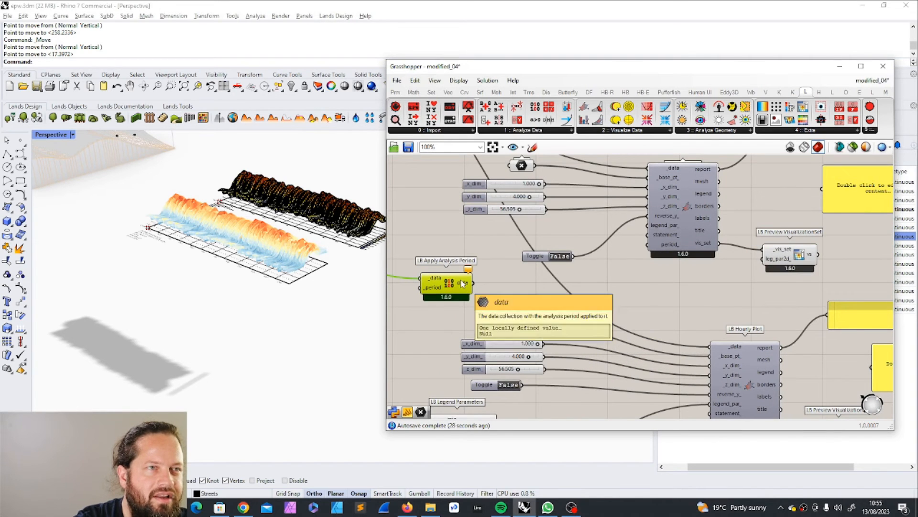
Step: Move LB Apply Analysis Period slightly right and down, closer to the lower hourly plot's Point parameter
drag(467, 286, 689, 310)
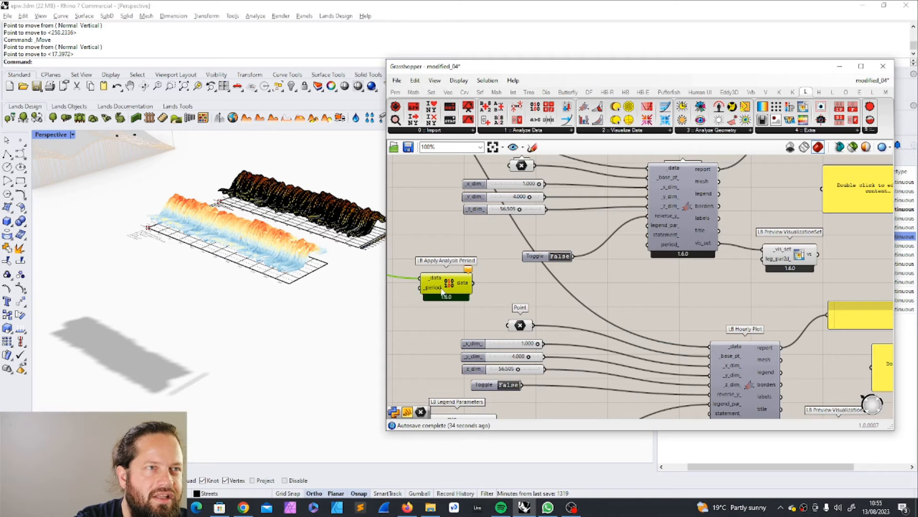
drag(449, 286, 450, 296)
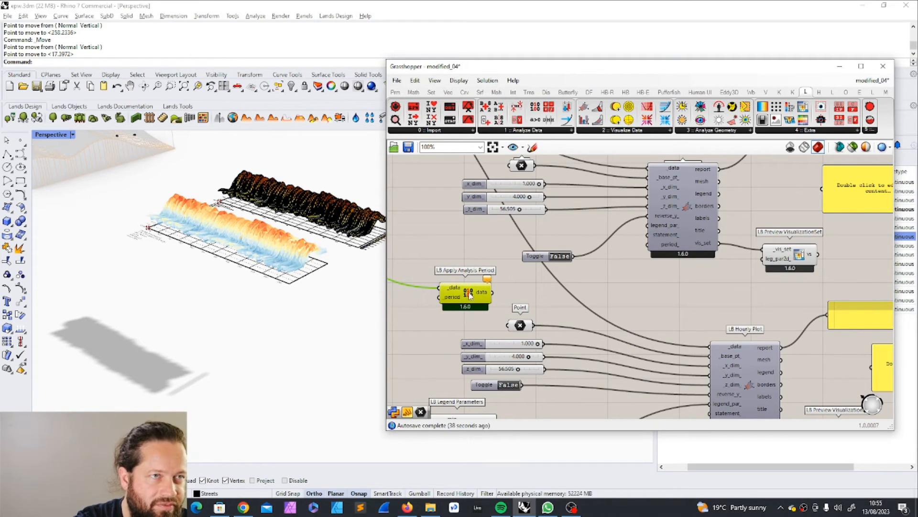
Step: Add a panel below and left of the lower LB Hourly Plot containing the conditional statement a>25
scroll(603, 341, up, 5)
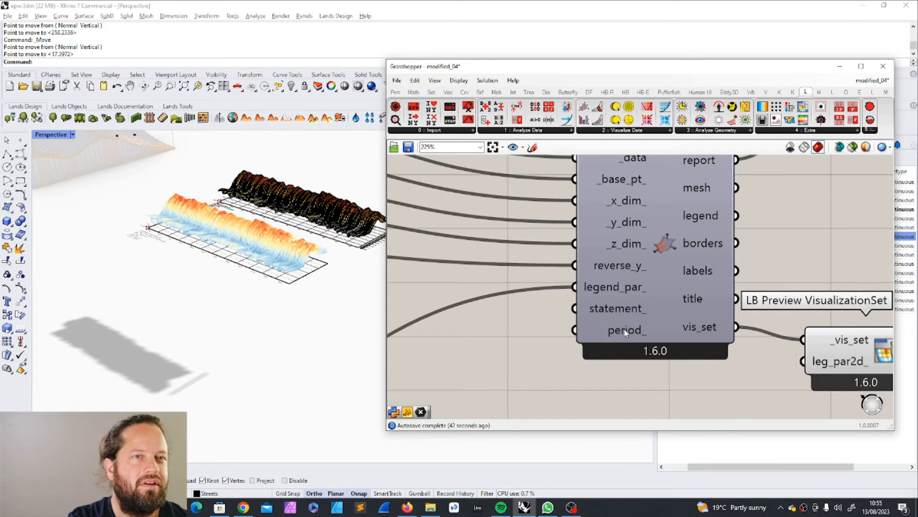
scroll(619, 377, down, 3)
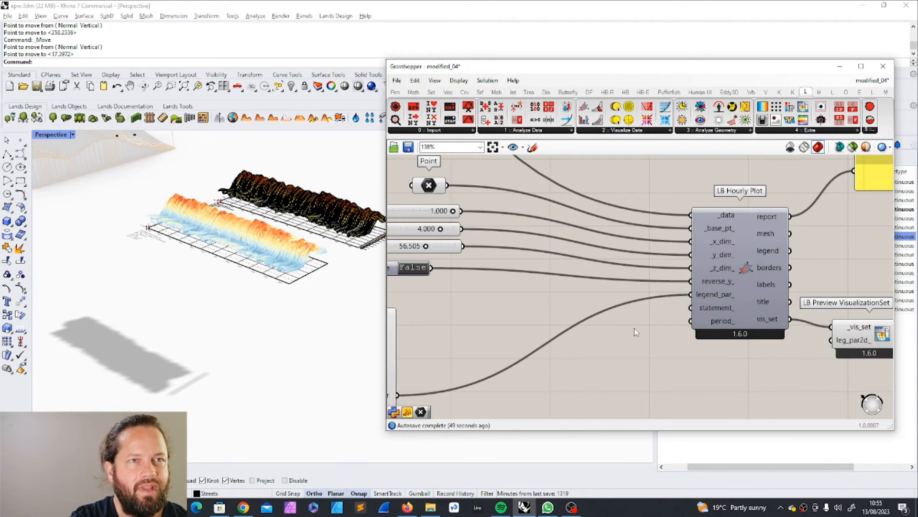
double_click(658, 335)
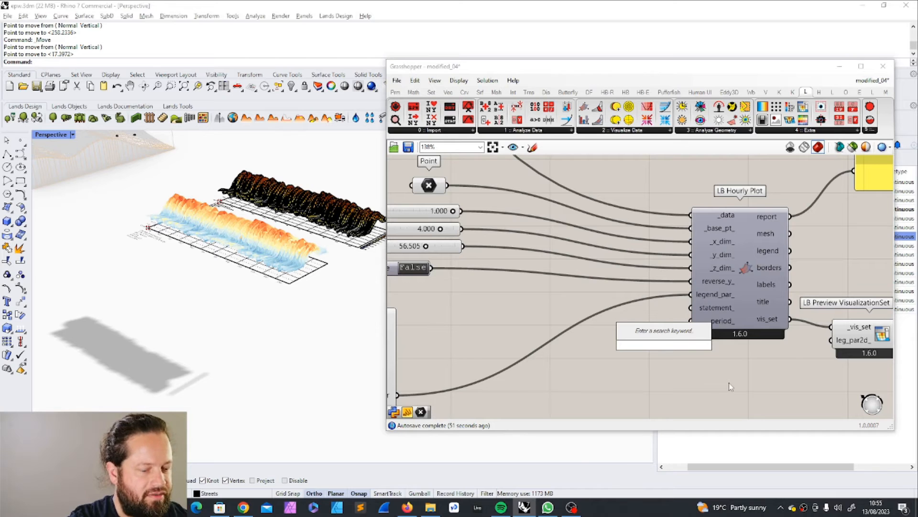
text(pane)
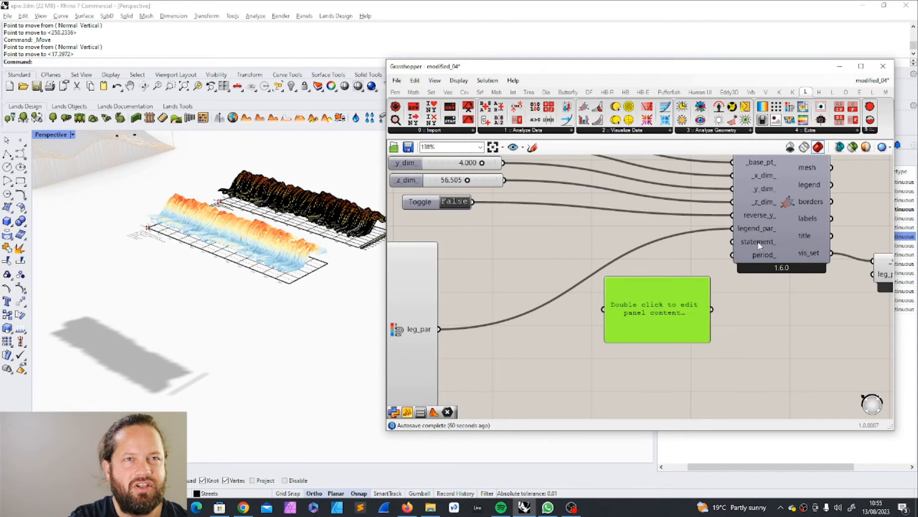
mouse_move(748, 240)
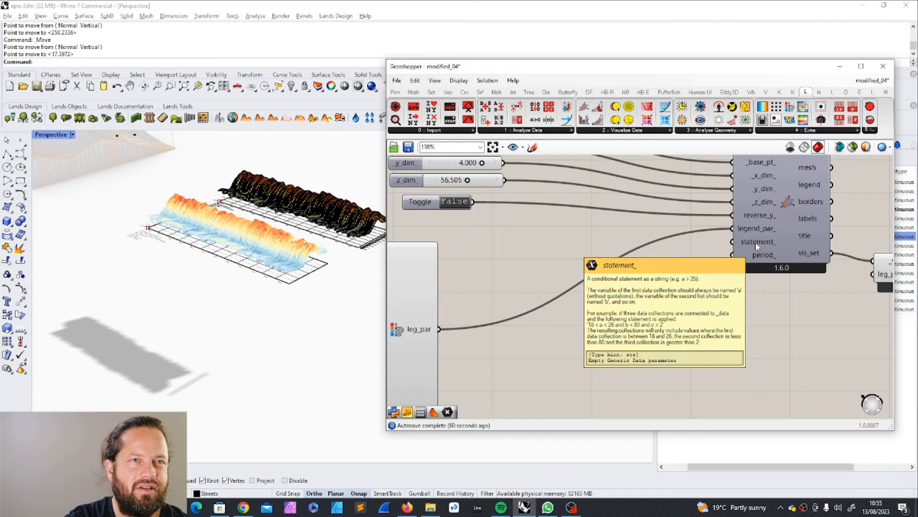
double_click(672, 337)
text(a>25)
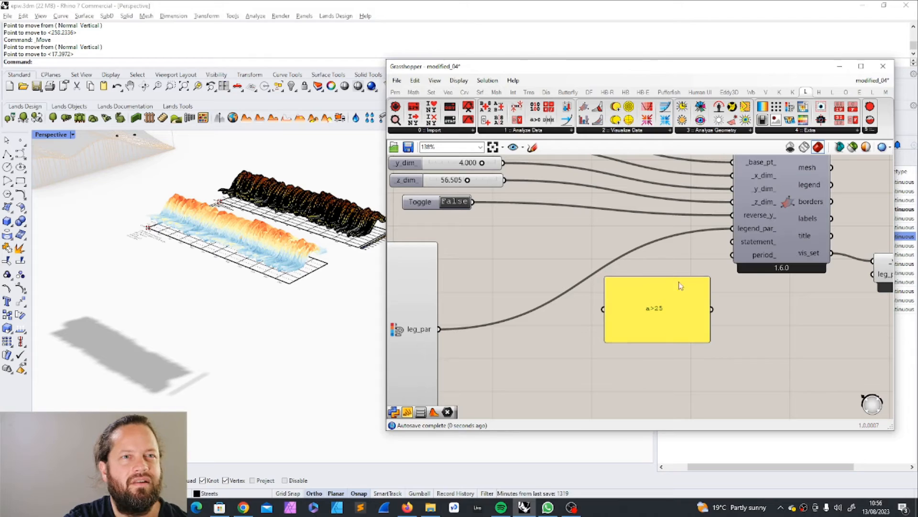
Step: Shrink the a>25 panel and connect it to the statement_ input of the lower LB Hourly Plot
drag(665, 276, 665, 315)
drag(636, 321, 648, 297)
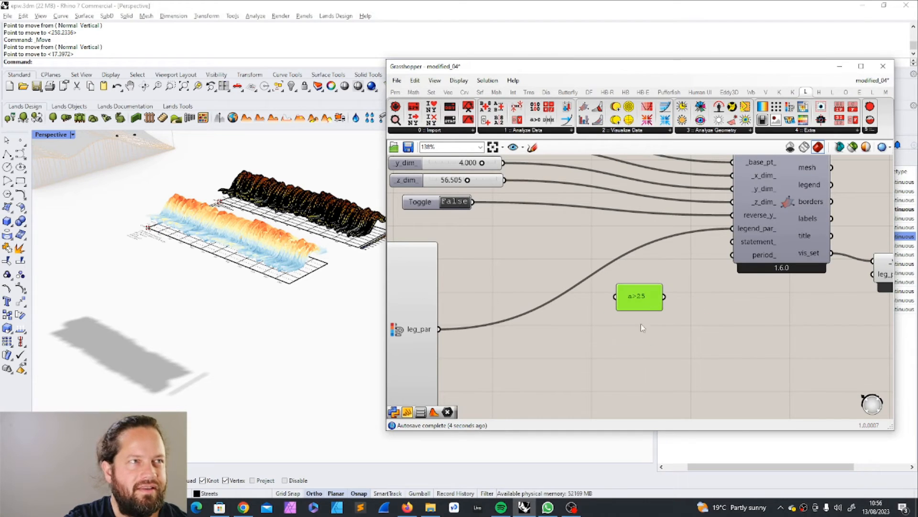
drag(664, 297, 733, 242)
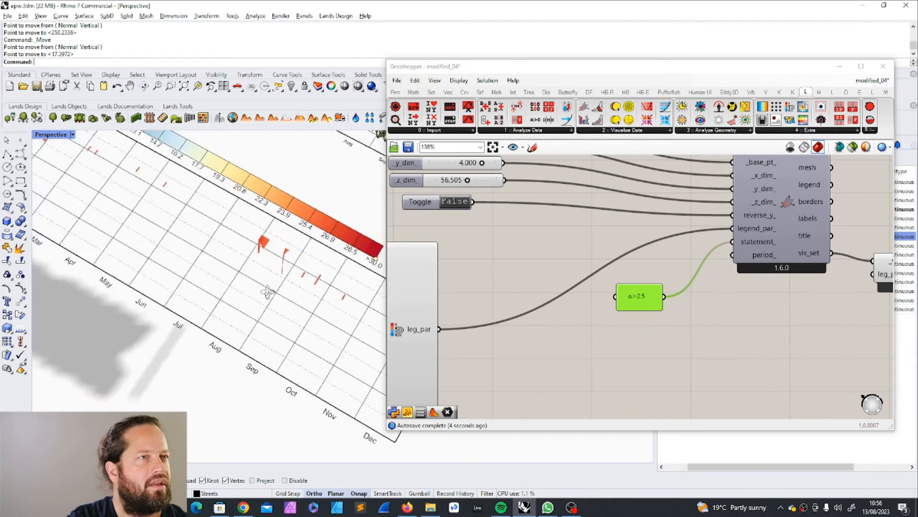
Step: Inspect the filtered plot in the Perspective viewport and change the statement panel to a>12
right_drag(267, 290, 259, 270)
scroll(259, 270, up, 2)
scroll(303, 270, up, 2)
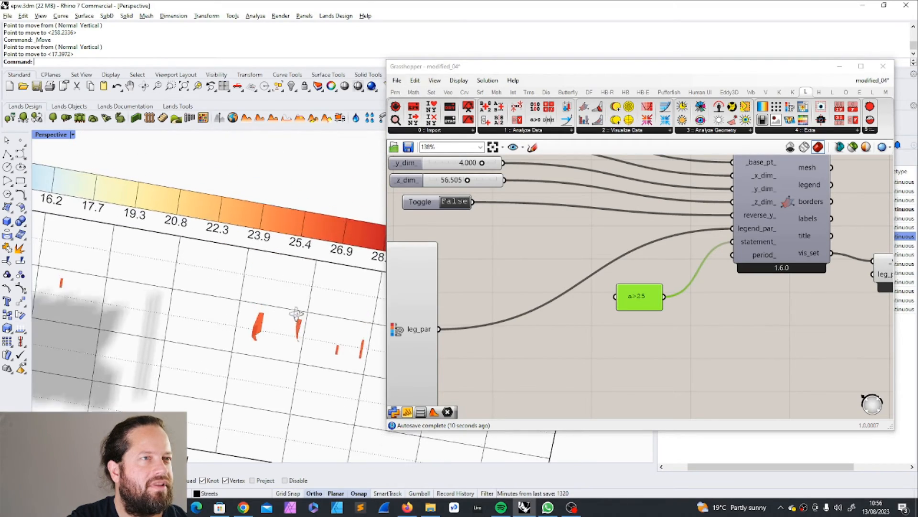
scroll(204, 285, down, 4)
scroll(186, 289, up, 2)
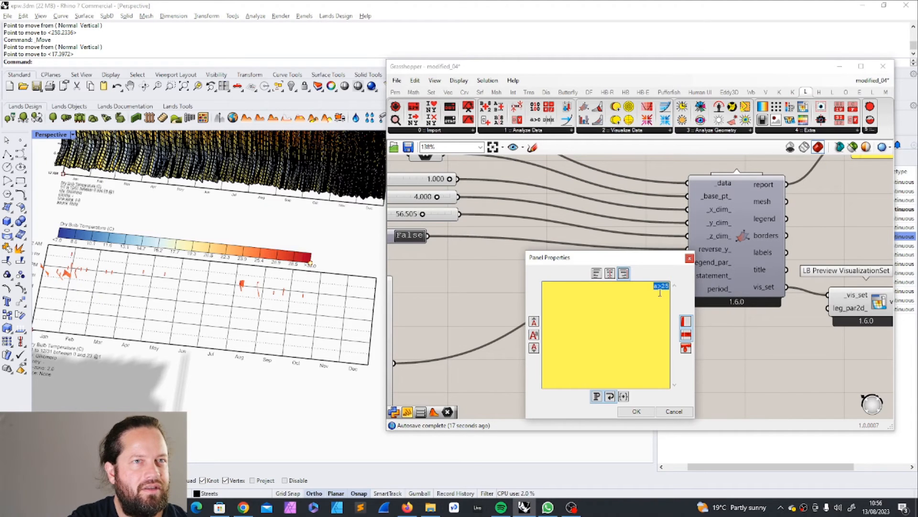
click(664, 292)
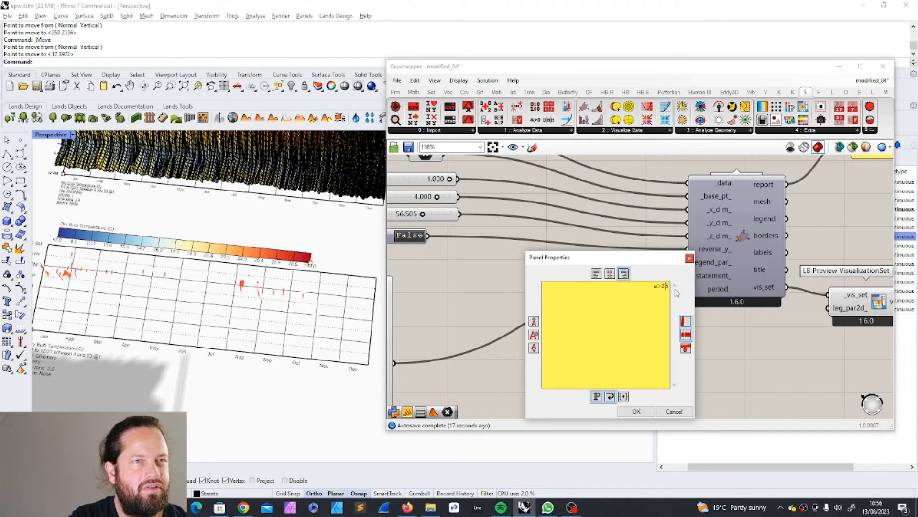
click(636, 412)
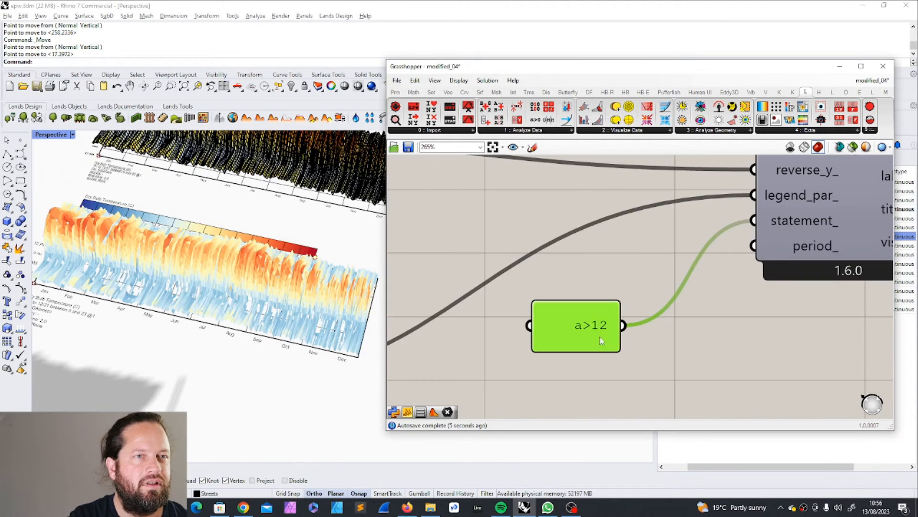
Step: Change the conditional statement in the panel to a>21
double_click(600, 337)
click(601, 308)
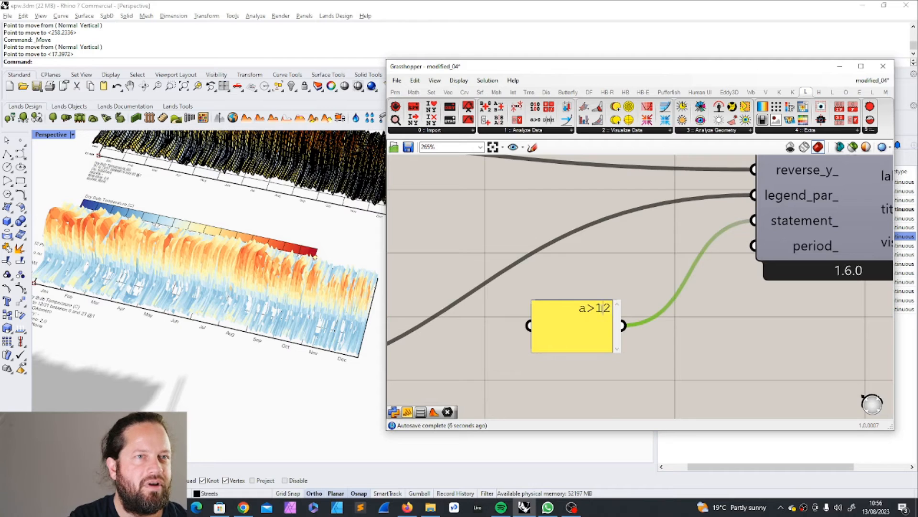
key(BackSpace)
key(BackSpace)
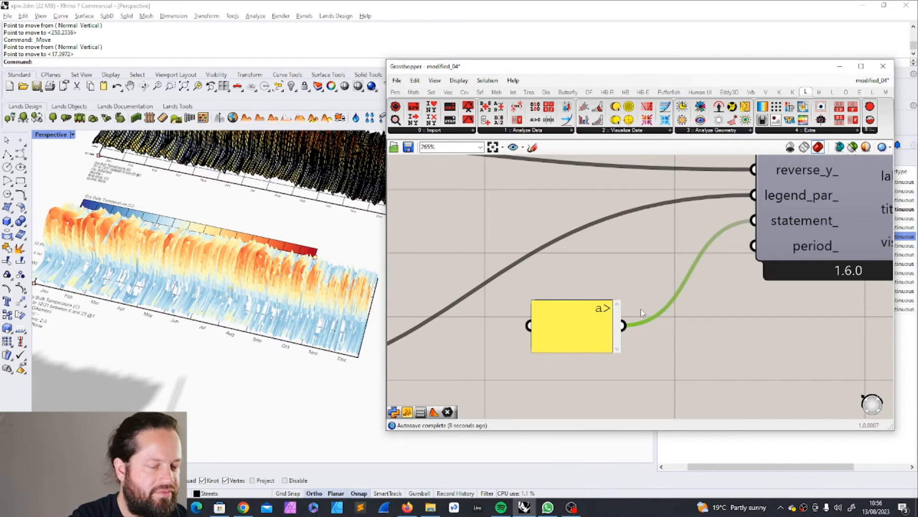
text(21)
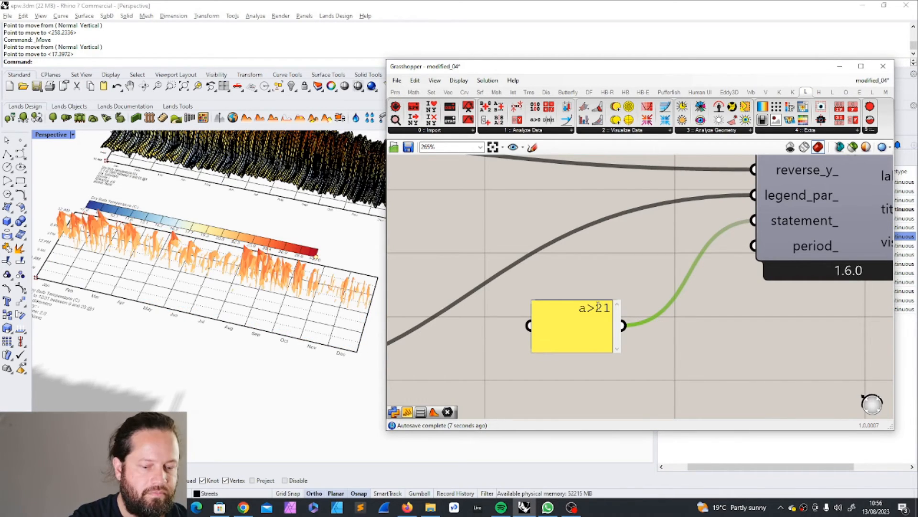
Step: Reverse the comparison and change the panel's conditional statement to a<18
click(598, 307)
key(BackSpace)
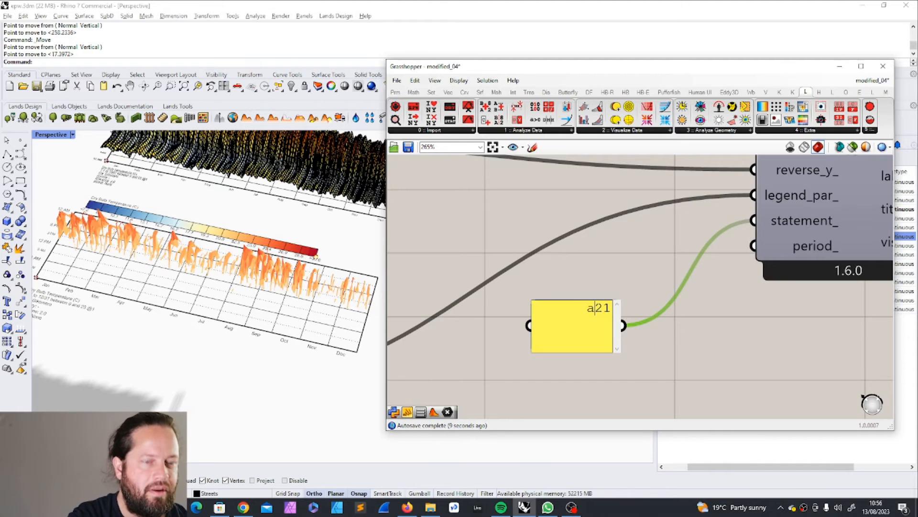
text(<)
key(BackSpace)
key(BackSpace)
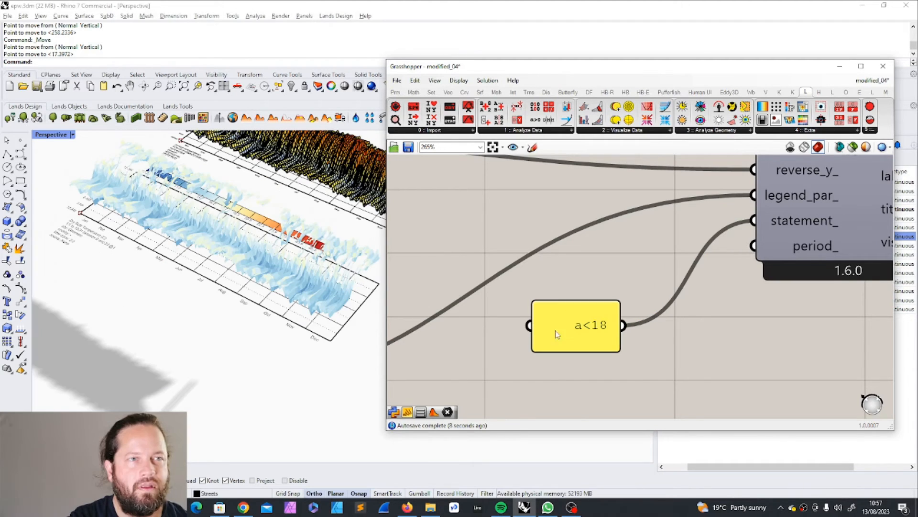
Step: Widen the statement panel to the left and try the conditional statement a<18<b
drag(533, 327, 451, 317)
double_click(576, 328)
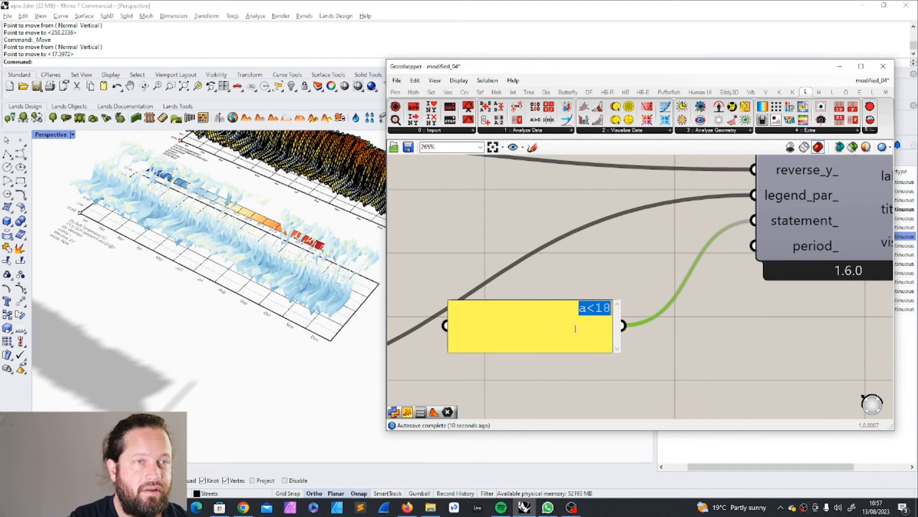
click(610, 307)
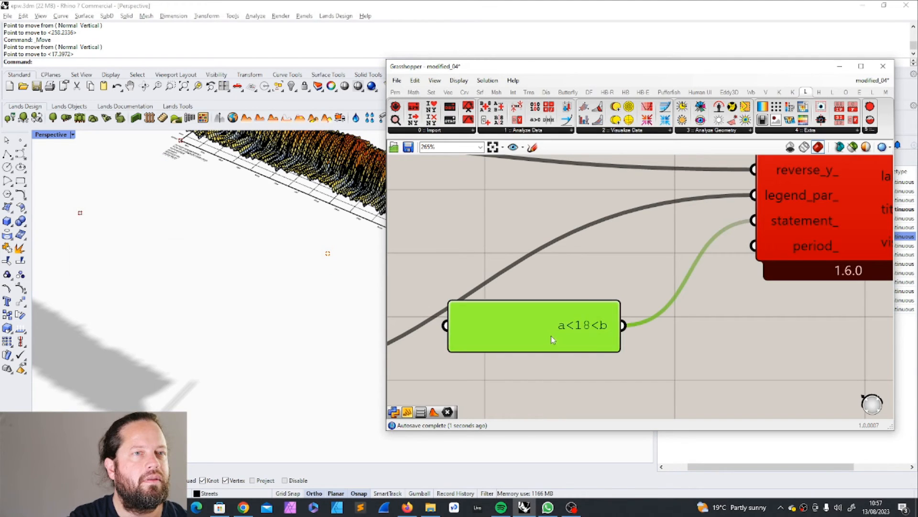
Step: Replace the panel's conditional statement with the range 18<a<25
double_click(552, 336)
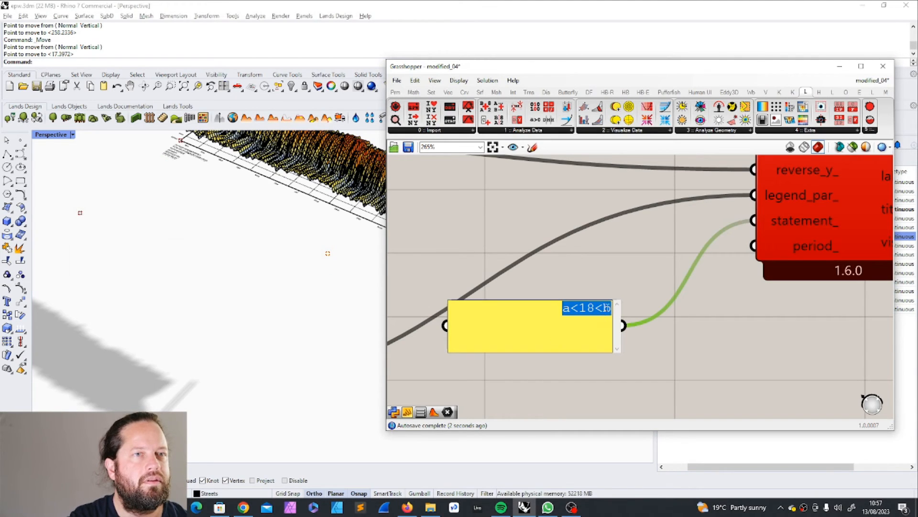
click(681, 357)
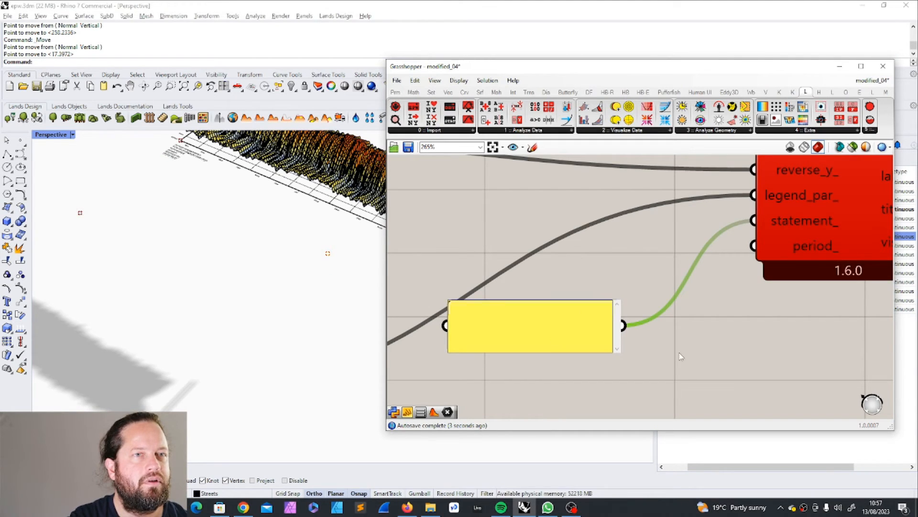
double_click(612, 327)
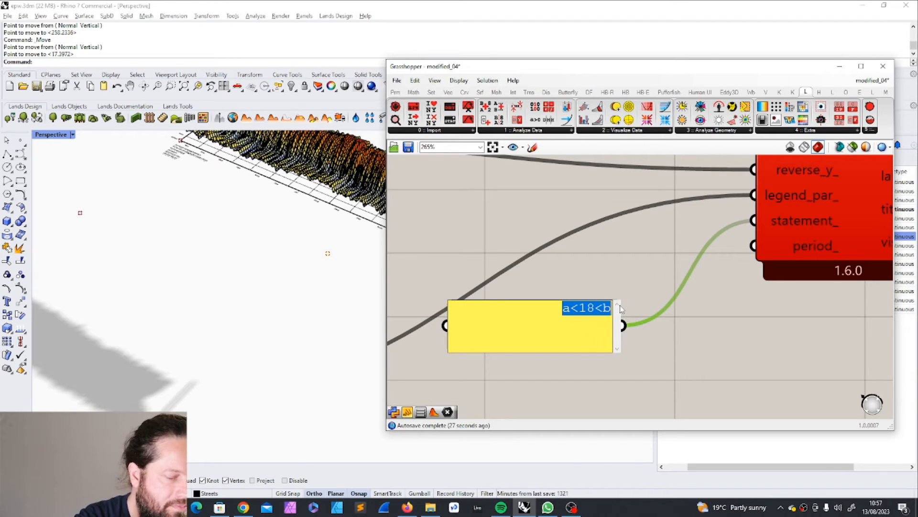
text(1)
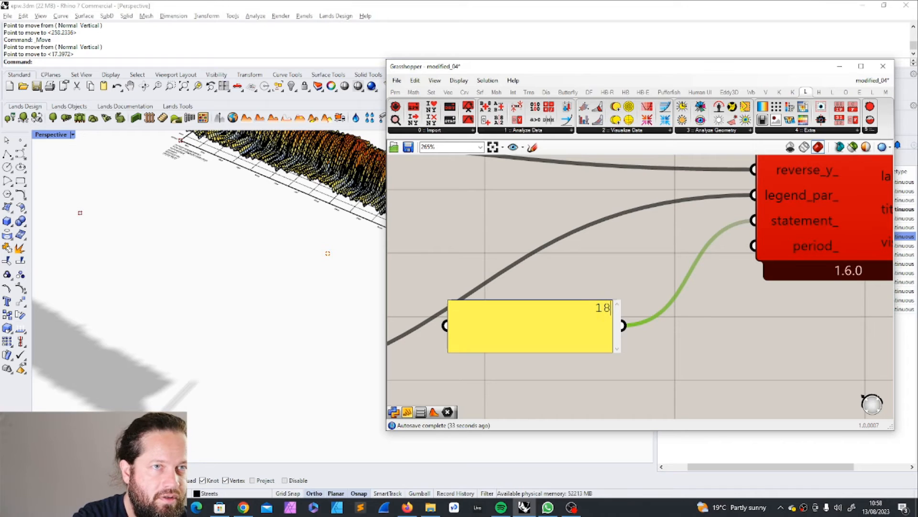
text(8)
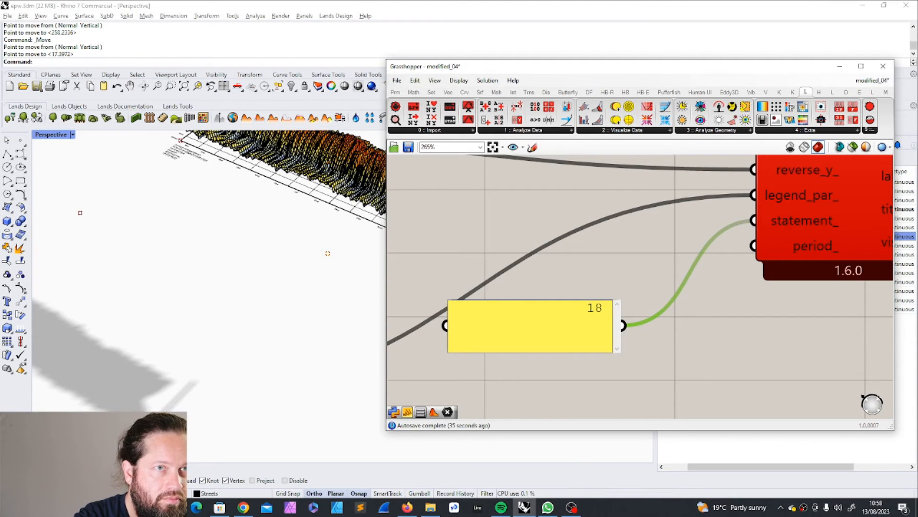
key(BackSpace)
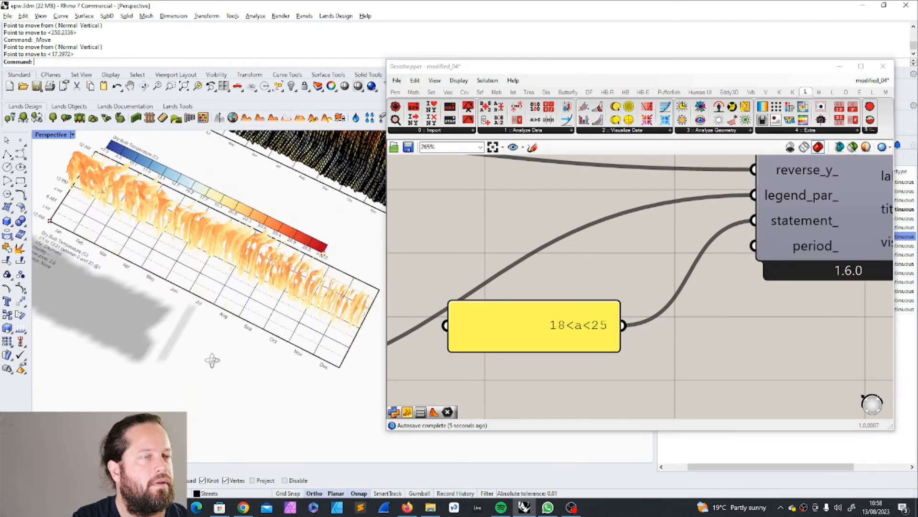
Step: Check the filtered plot in the Perspective viewport and move the 18<a<25 panel directly beside the statement_ input
scroll(242, 389, down, 5)
scroll(259, 390, up, 6)
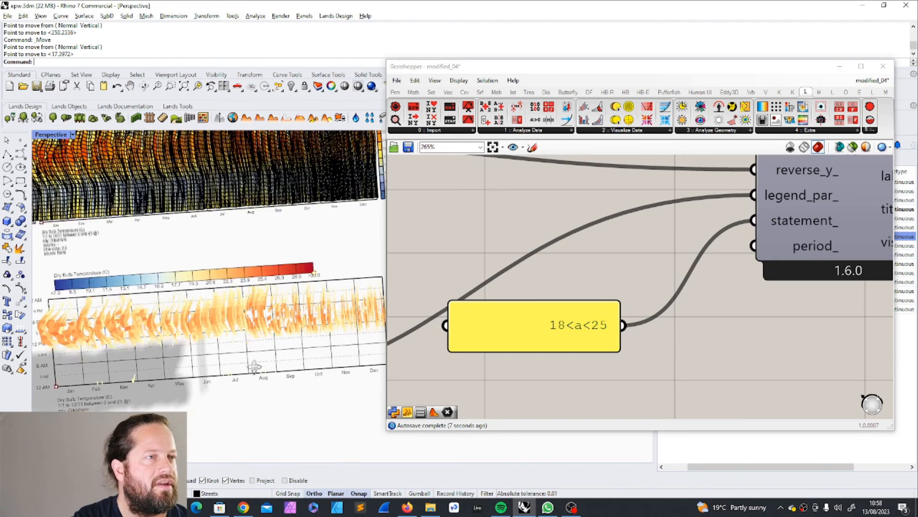
drag(526, 330, 605, 225)
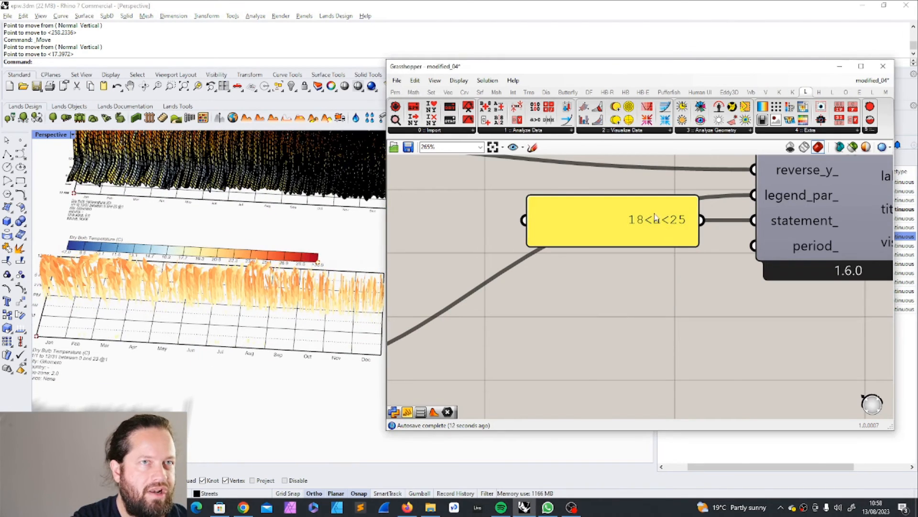
scroll(627, 266, down, 2)
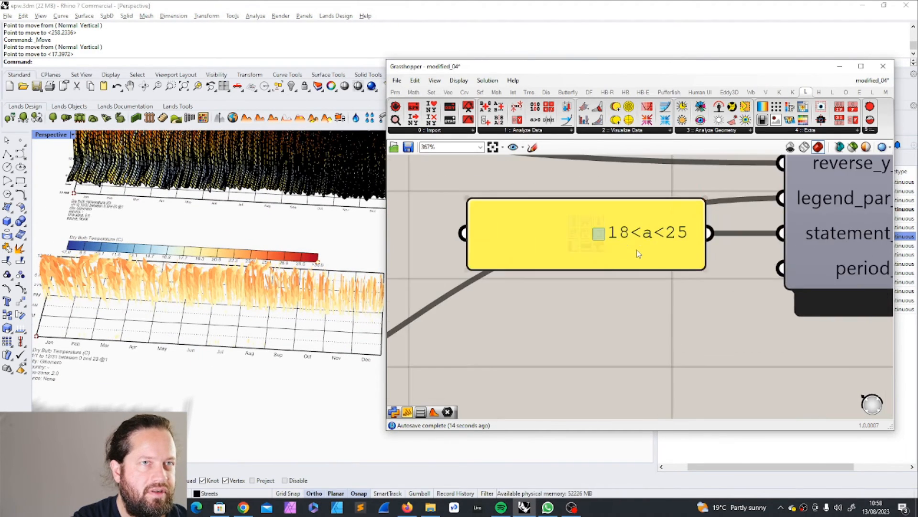
Step: Open the lower LB Hourly Plot's Python source and read through its input descriptions and code
click(727, 234)
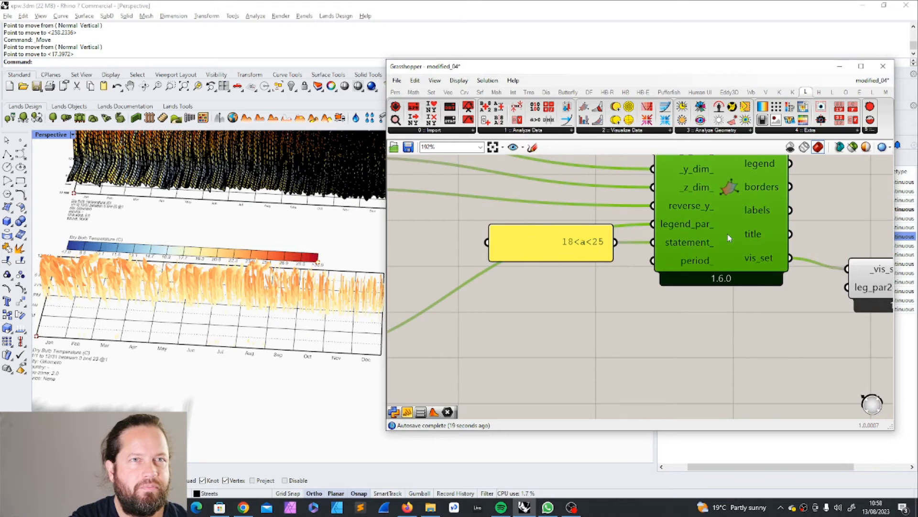
double_click(728, 202)
scroll(387, 334, down, 14)
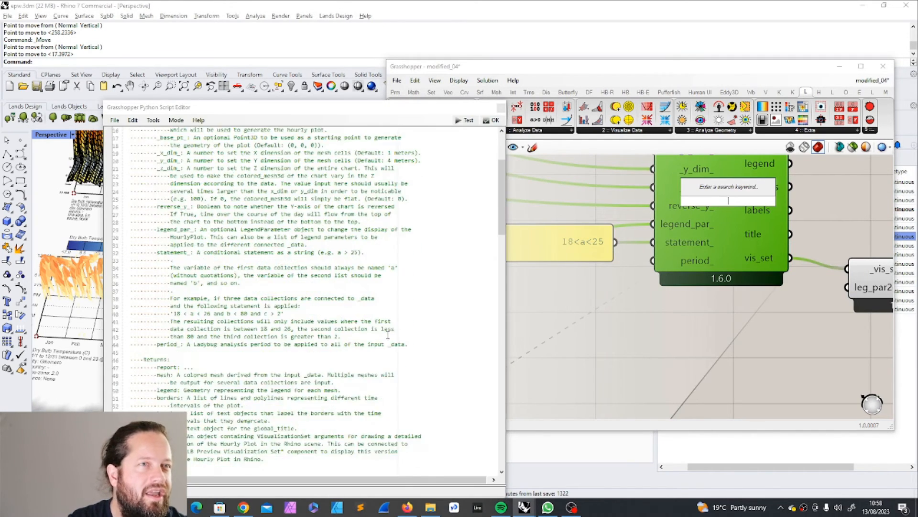
scroll(388, 335, down, 5)
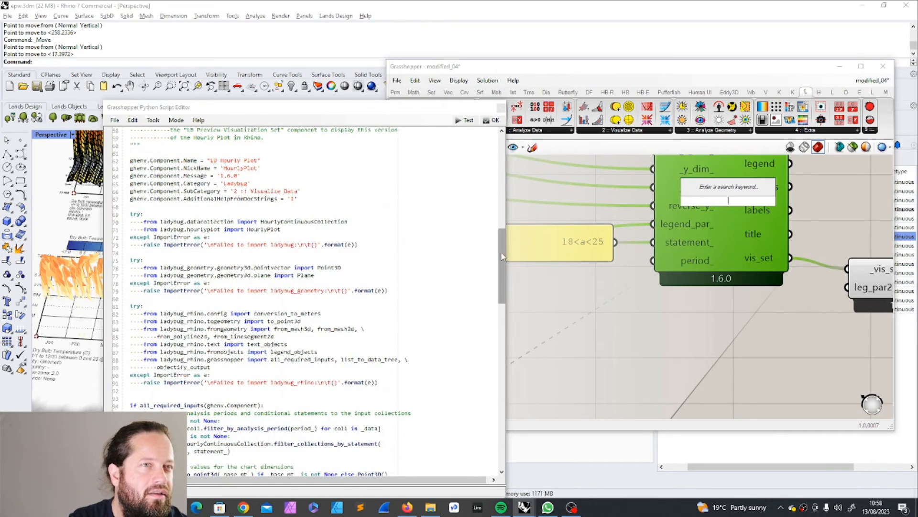
drag(503, 282, 502, 419)
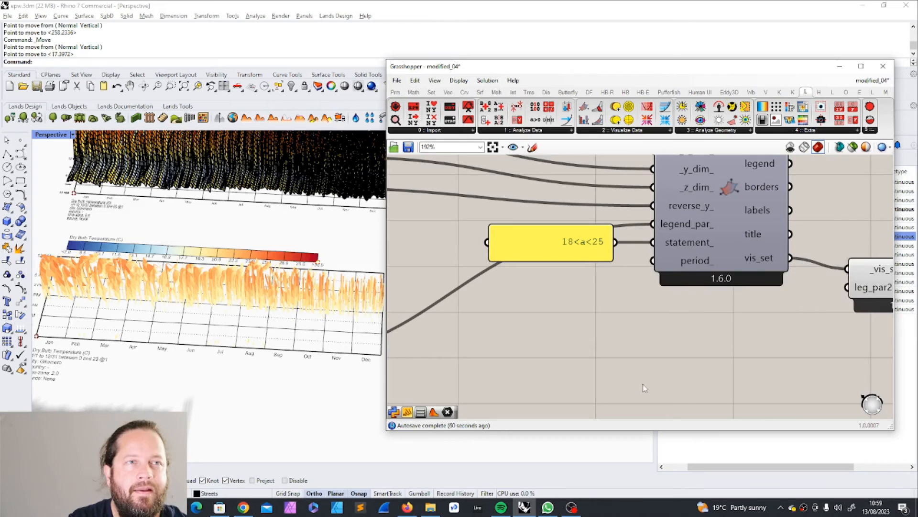
scroll(665, 316, down, 5)
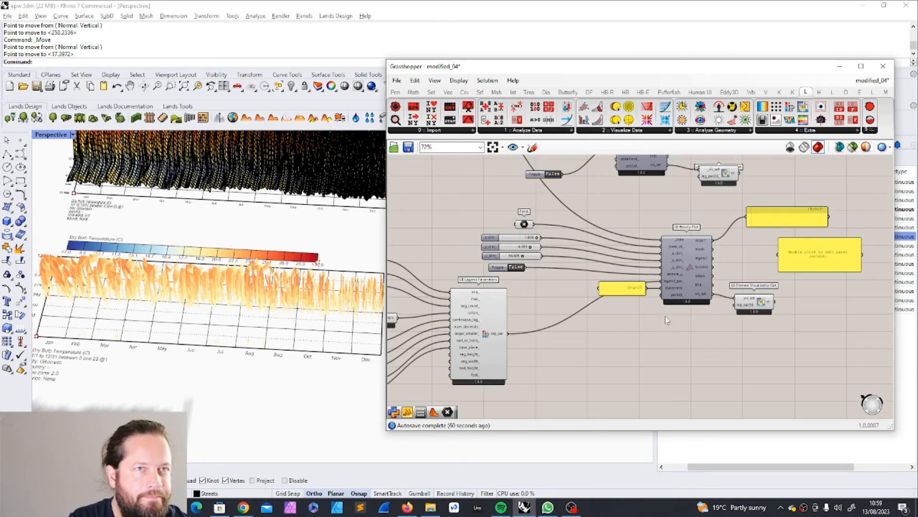
scroll(661, 256, up, 5)
click(734, 258)
scroll(735, 259, down, 4)
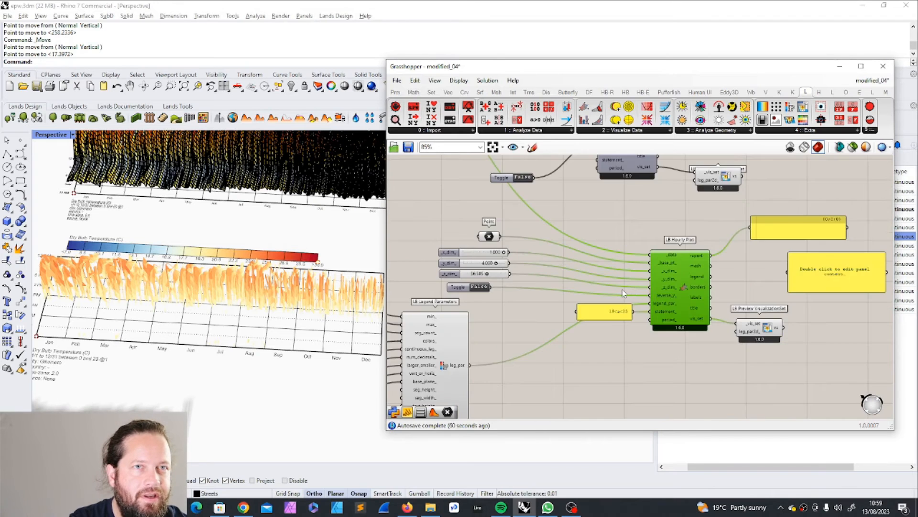
scroll(617, 313, up, 3)
scroll(617, 313, down, 3)
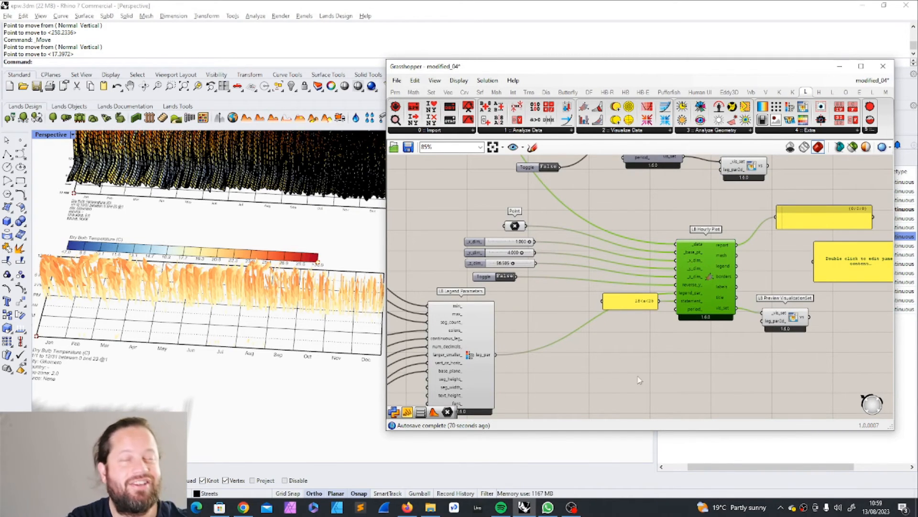
Step: Move the lower LB Hourly Plot with its legend, input and preview components further below the upper plot group
scroll(666, 366, down, 5)
scroll(632, 313, up, 2)
scroll(646, 273, down, 5)
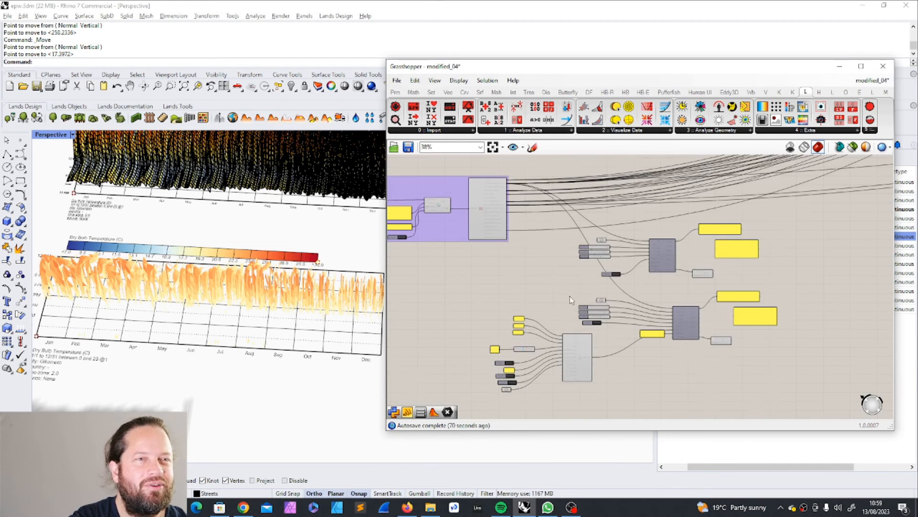
drag(501, 292, 738, 375)
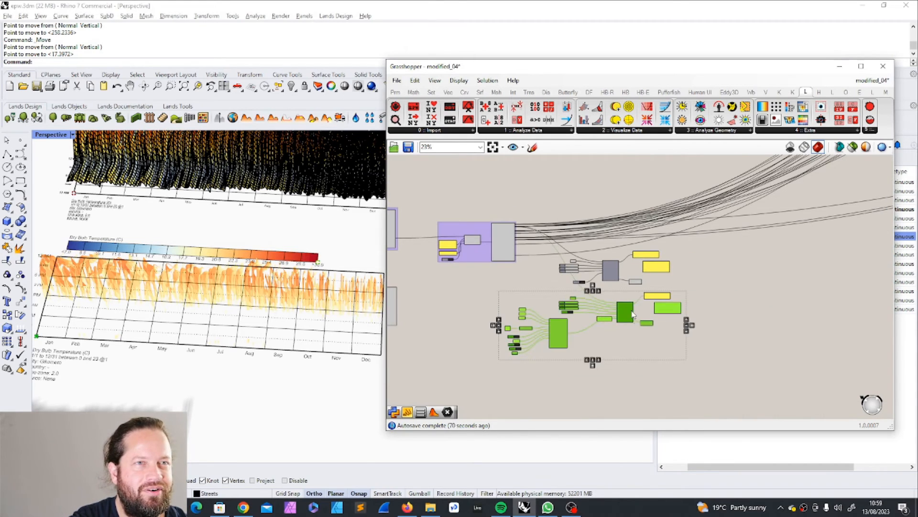
drag(626, 311, 619, 332)
scroll(648, 298, up, 3)
drag(664, 295, 671, 338)
click(617, 311)
scroll(617, 311, down, 1)
right_drag(488, 339, 583, 327)
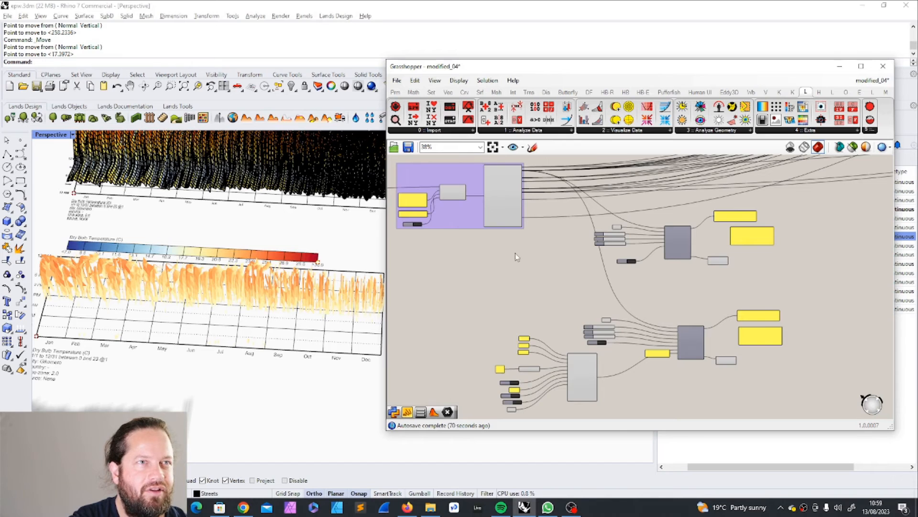
Step: Connect dew_point_temperature from LB Import EPW as an additional source to the lower LB Hourly Plot's _data input
scroll(684, 337, up, 5)
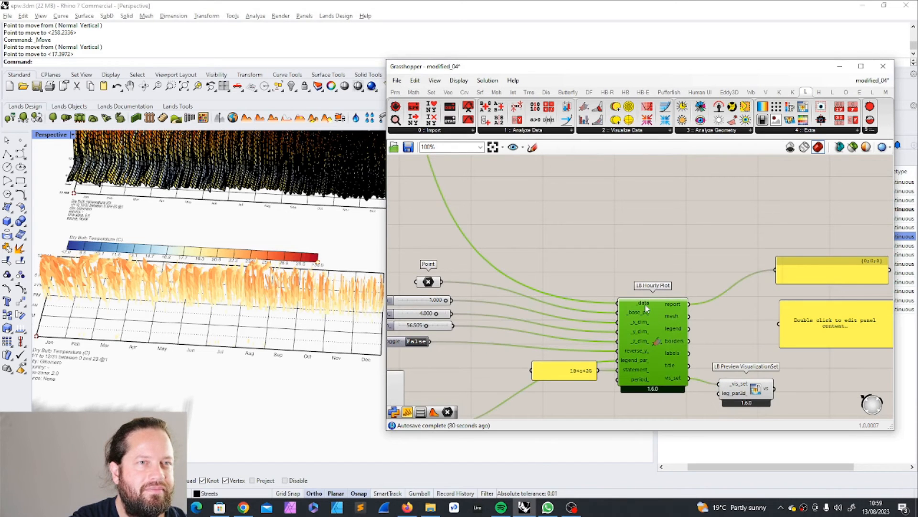
scroll(645, 305, down, 3)
scroll(651, 367, up, 1)
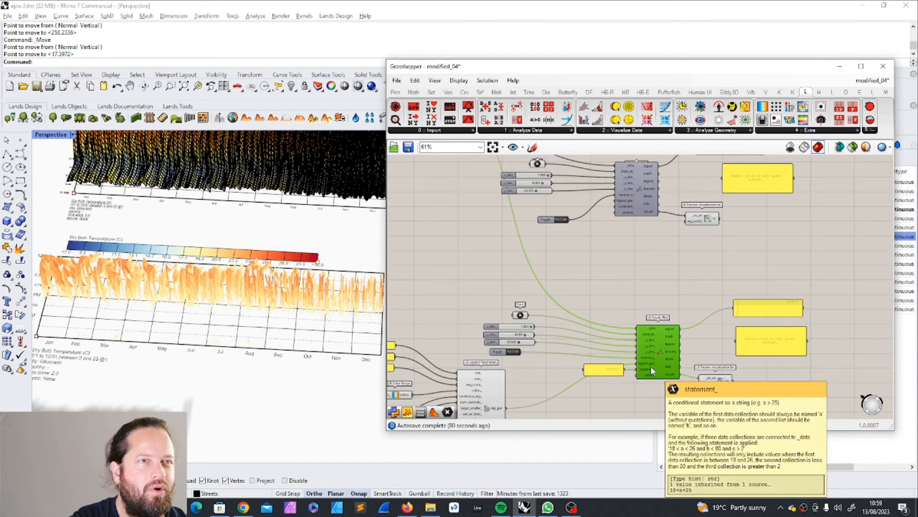
scroll(527, 315, down, 4)
scroll(451, 185, up, 5)
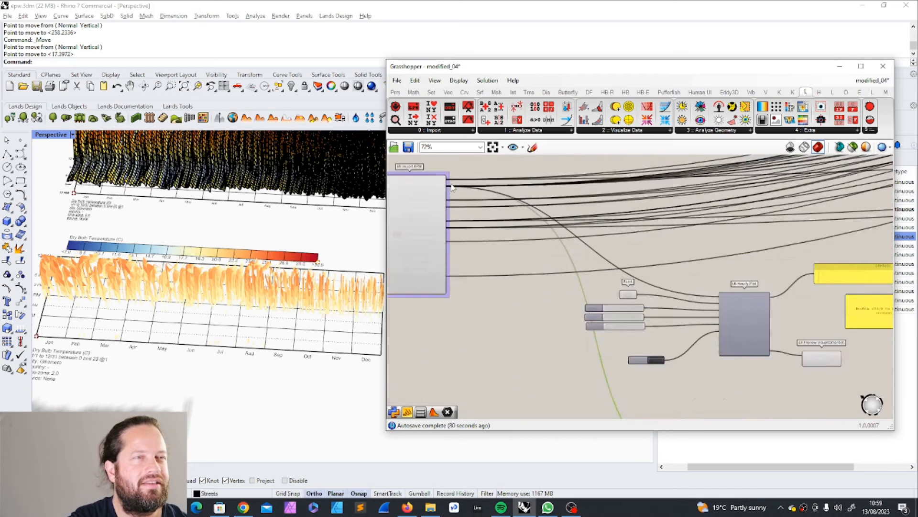
scroll(452, 189, up, 1)
scroll(452, 192, down, 3)
drag(449, 193, 563, 300)
scroll(433, 203, up, 3)
scroll(444, 188, down, 3)
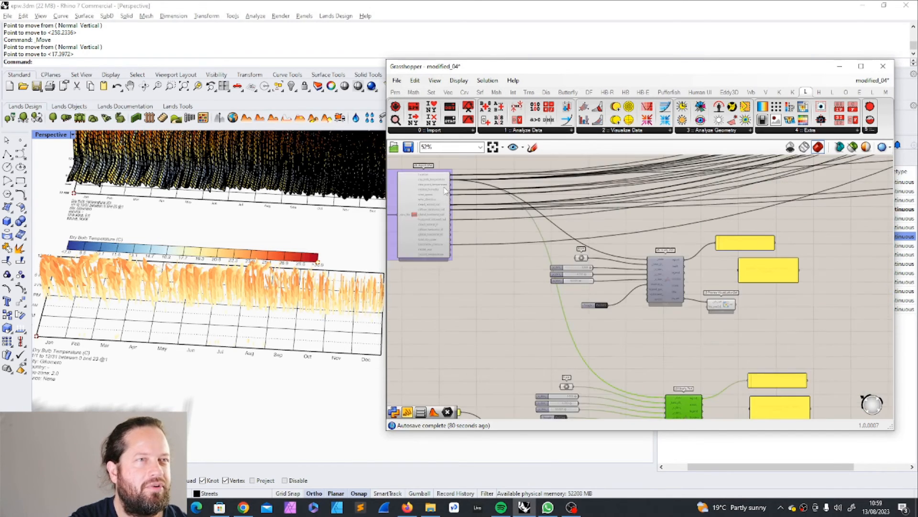
shift+drag(450, 185, 634, 350)
Step: Examine the dry bulb and dew point plots in the Perspective viewport and locate the plots' base Point
right_drag(225, 291, 254, 286)
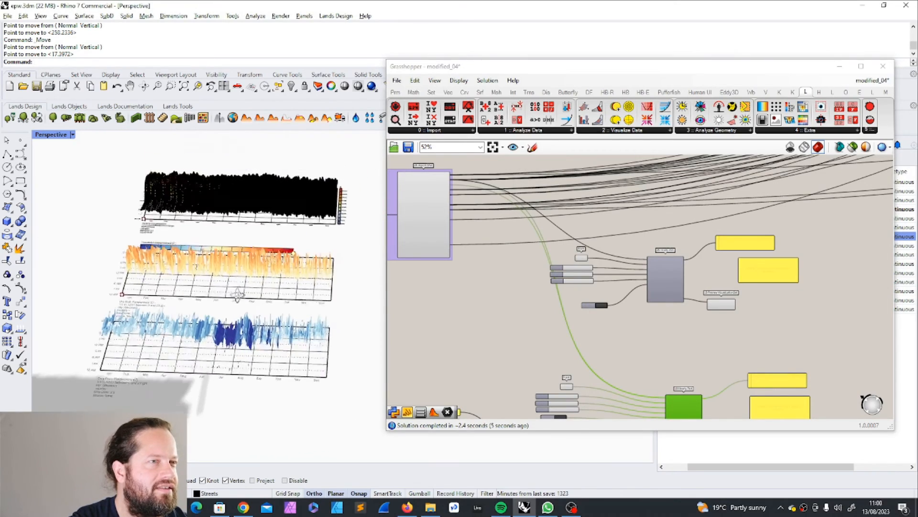
scroll(253, 286, up, 6)
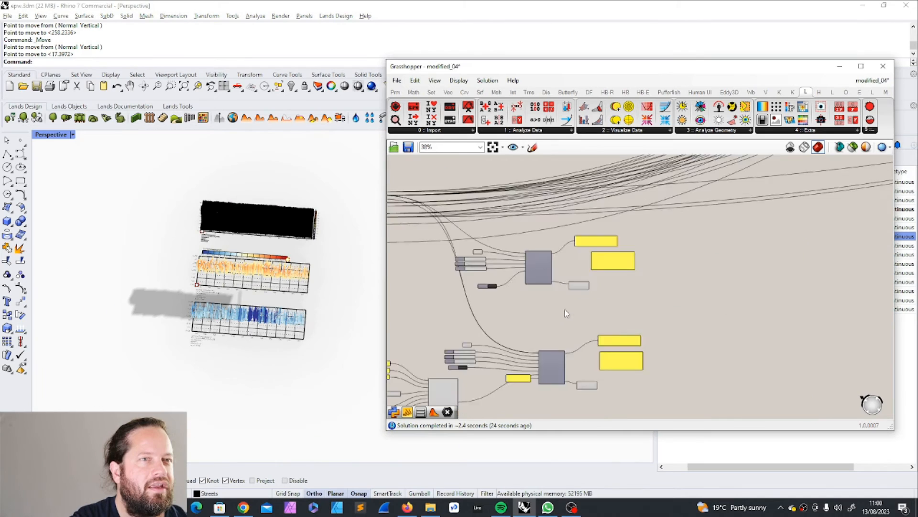
scroll(565, 313, up, 5)
right_drag(249, 334, 247, 348)
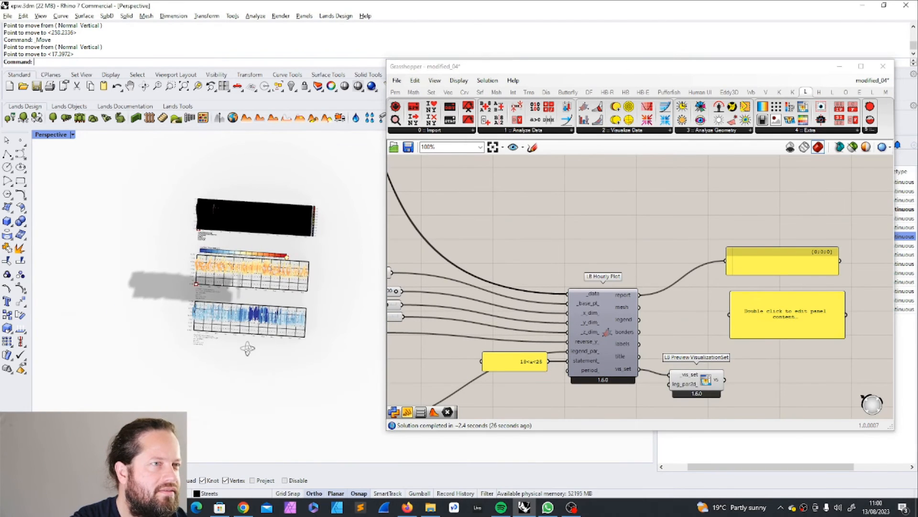
scroll(247, 349, up, 5)
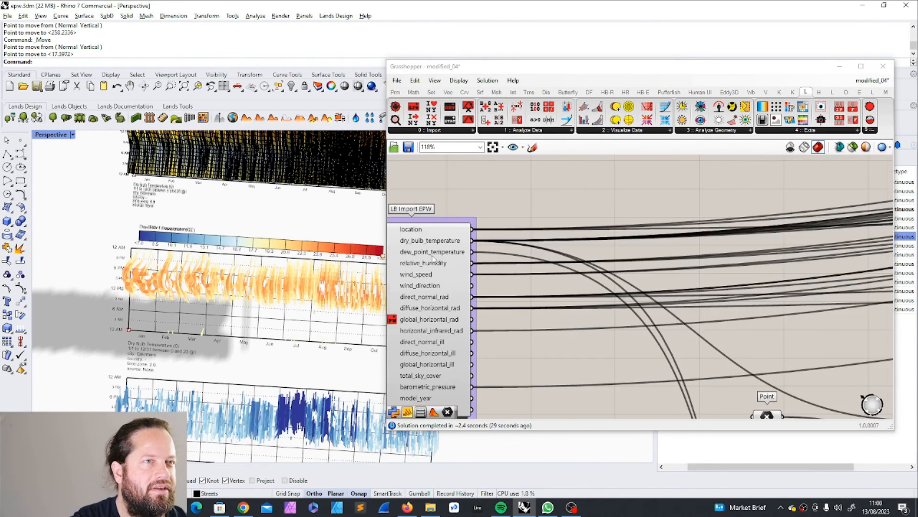
scroll(433, 254, down, 4)
scroll(688, 371, up, 3)
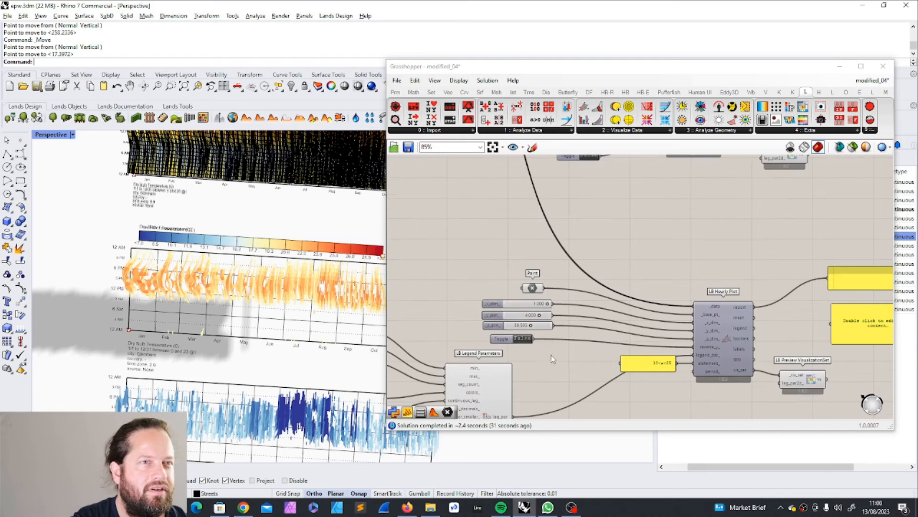
click(532, 287)
click(585, 302)
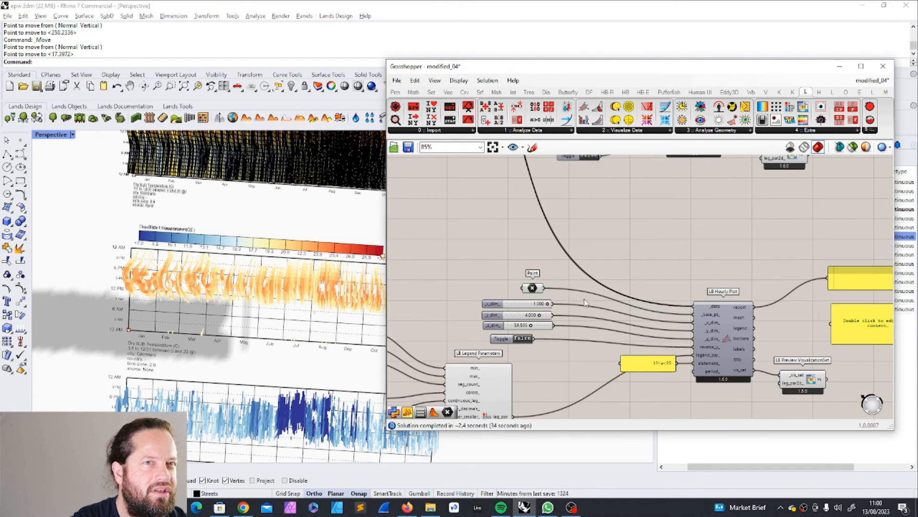
click(533, 287)
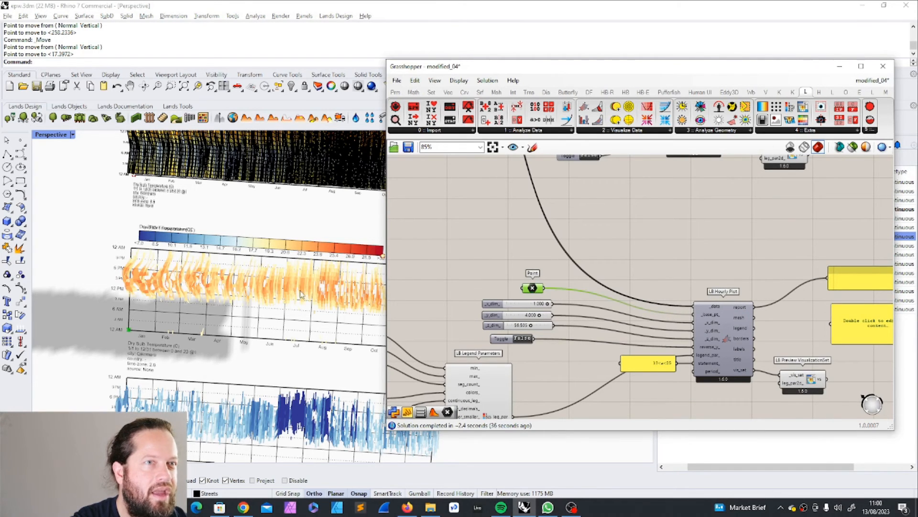
right_drag(208, 364, 202, 351)
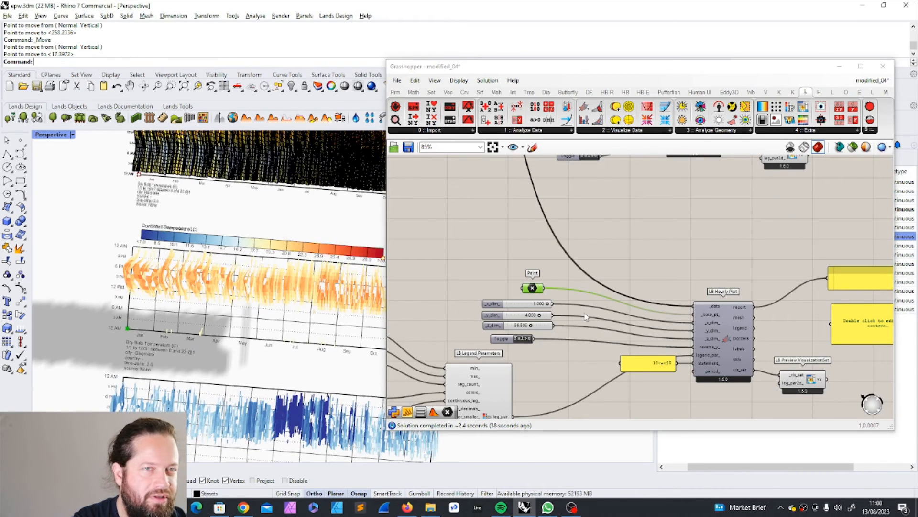
Step: Review the inputs feeding LB Legend Parameters and select the Point connected to base_plane_ to locate it in the viewport
scroll(575, 323, down, 2)
scroll(672, 328, up, 3)
scroll(651, 321, down, 4)
scroll(447, 360, up, 8)
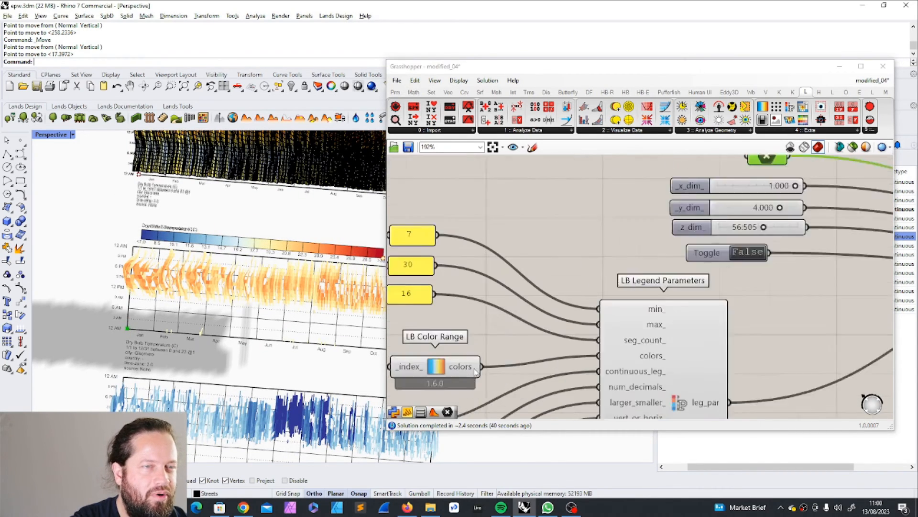
scroll(621, 335, down, 5)
scroll(526, 336, up, 3)
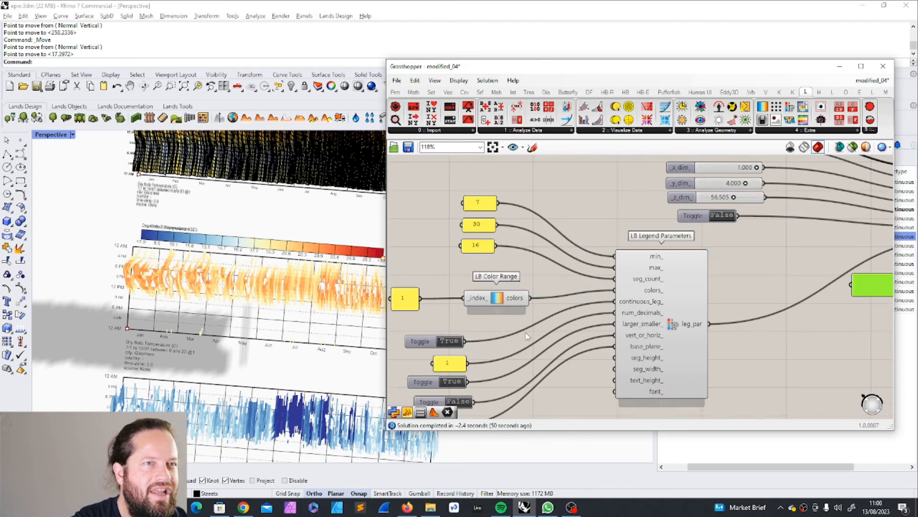
scroll(527, 335, down, 1)
click(474, 389)
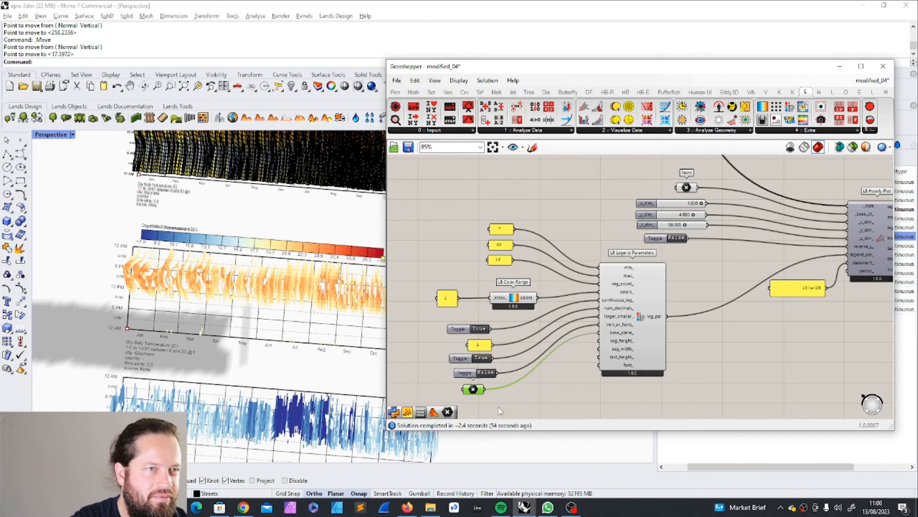
scroll(559, 346, up, 1)
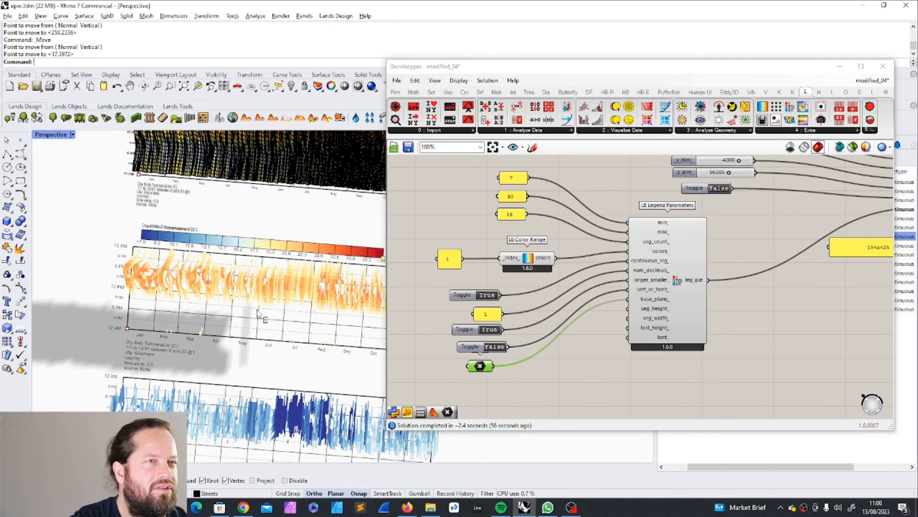
Step: Try the legends without a base_plane_ Point by deleting it, examine both legends, and restore the Point
click(552, 385)
click(480, 368)
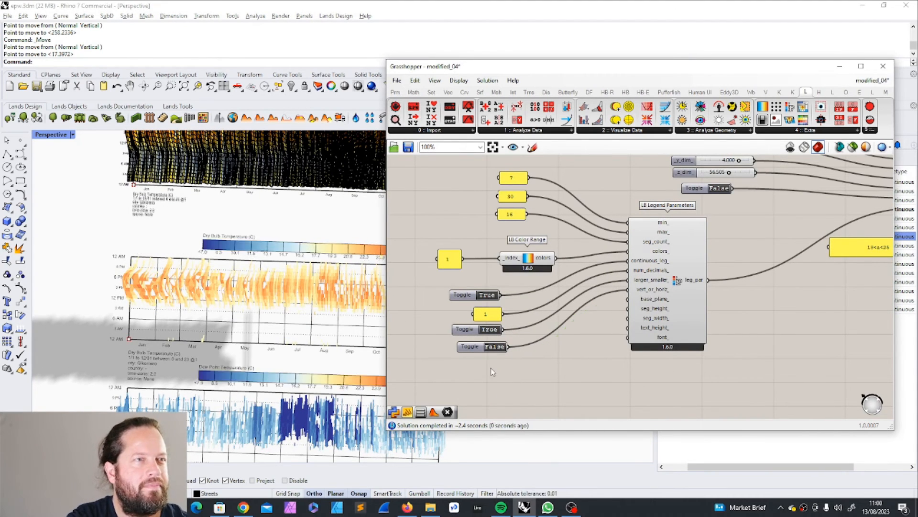
key(Delete)
scroll(329, 390, up, 4)
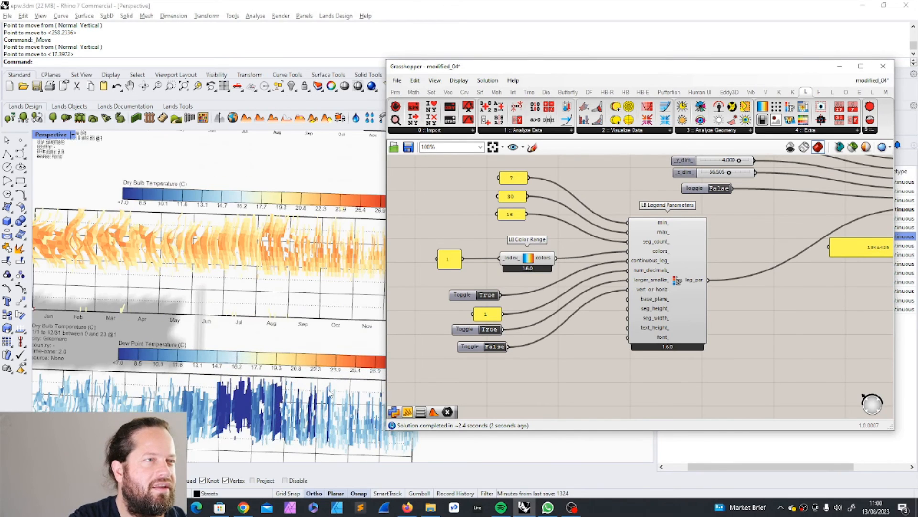
scroll(174, 349, down, 4)
scroll(160, 356, up, 4)
scroll(159, 357, down, 4)
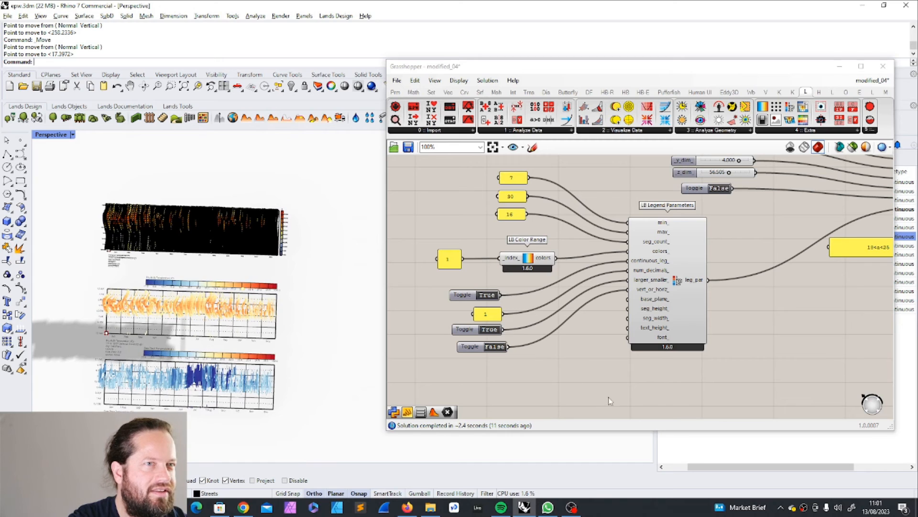
click(587, 394)
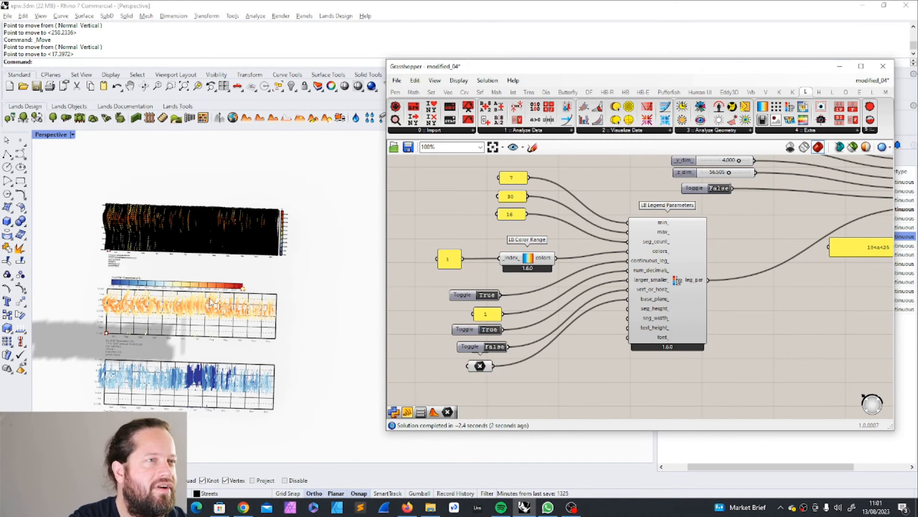
Step: Place a second Rhino point above the lower plot and reference both legend points in the Point feeding base_plane_
click(20, 140)
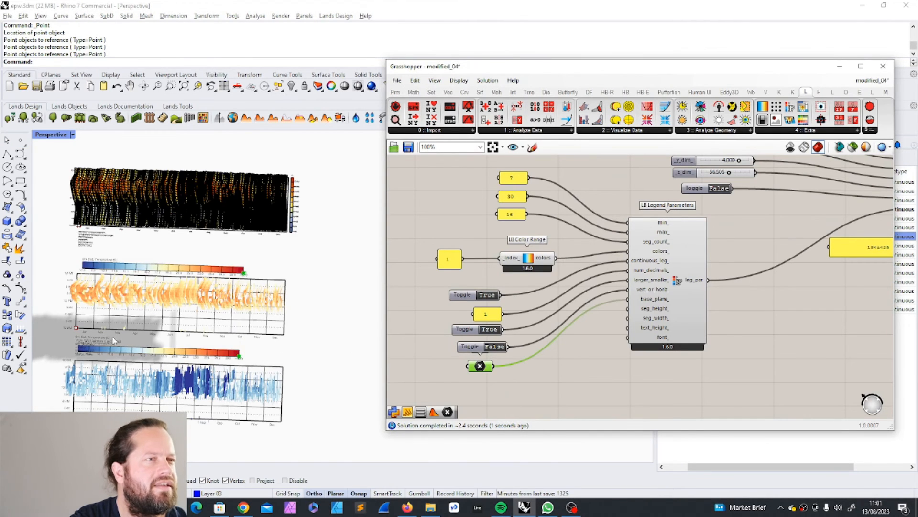
scroll(114, 340, up, 11)
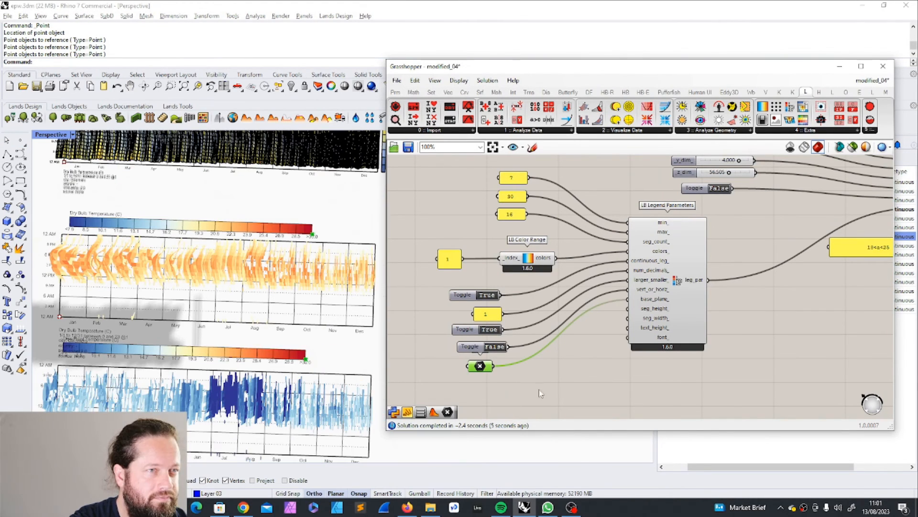
click(541, 386)
mouse_move(483, 369)
mouse_down()
mouse_move(483, 377)
mouse_move(495, 373)
mouse_up()
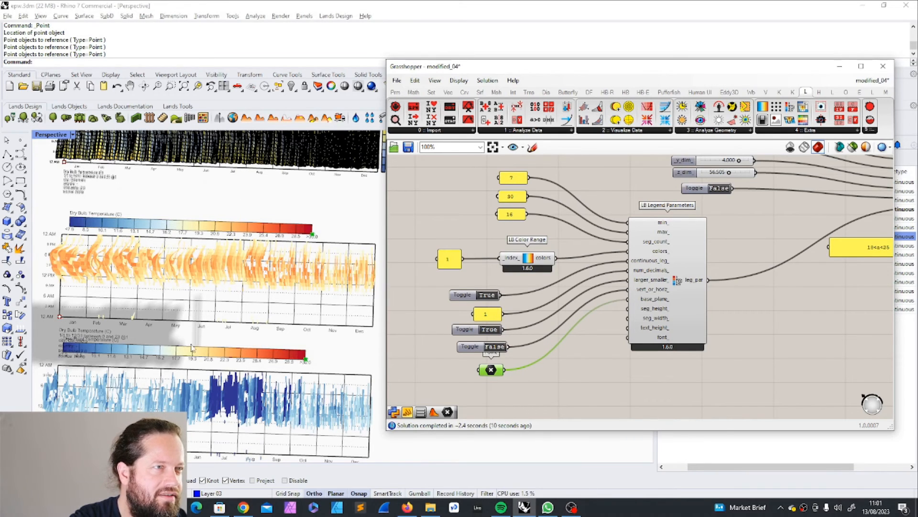
click(626, 376)
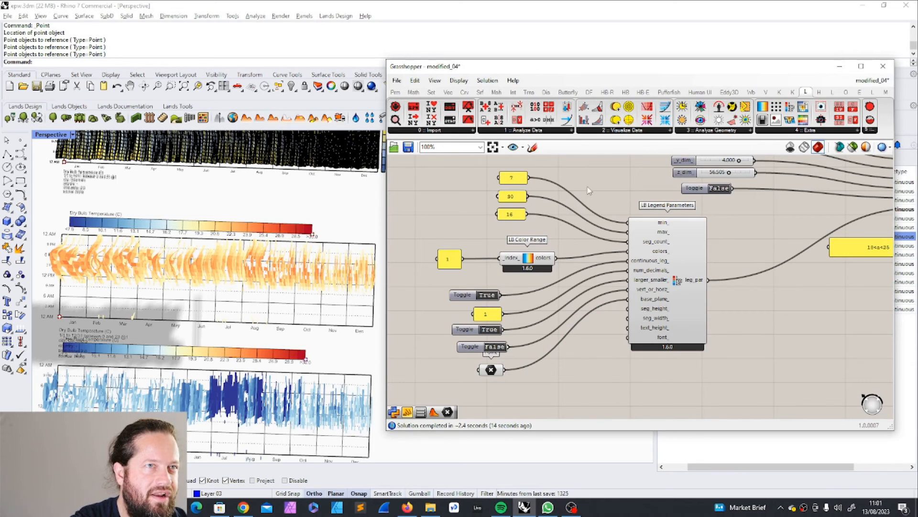
Step: Delete the min_ and max_ panels with values 7 and 30 from LB Legend Parameters and examine both plots' colors
click(516, 180)
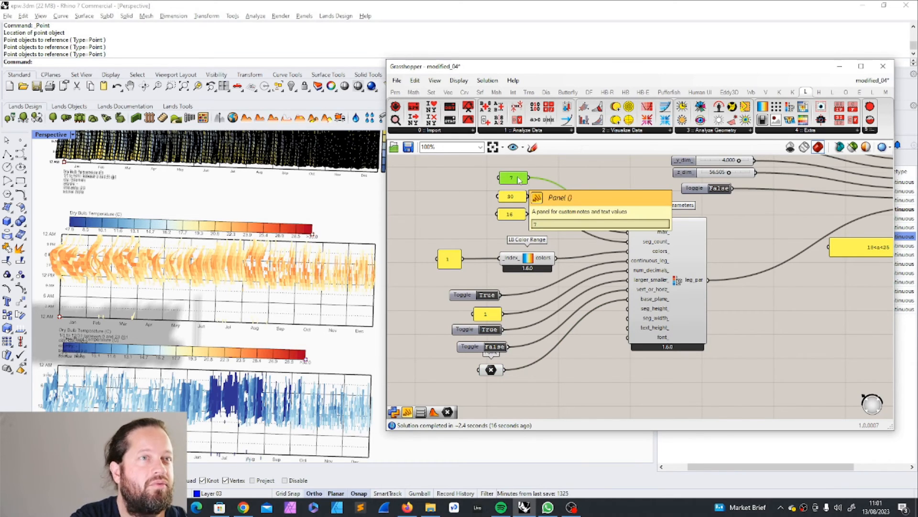
key(Delete)
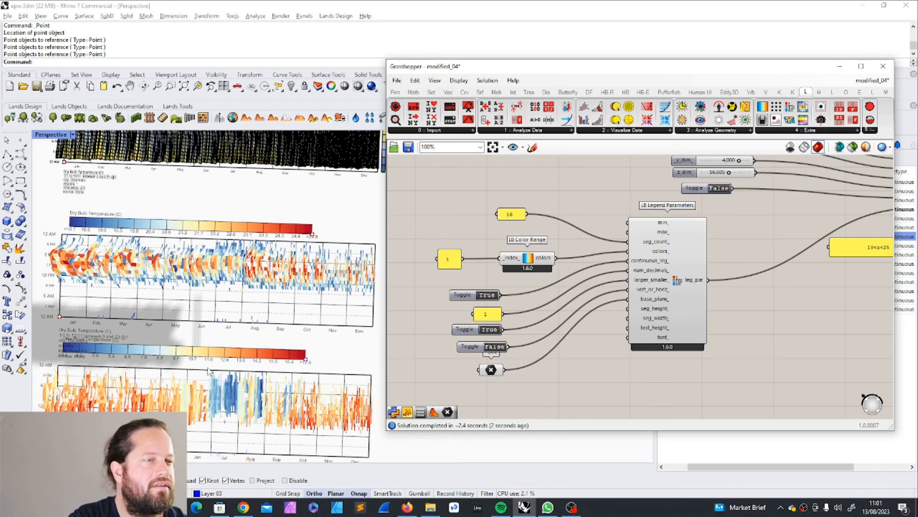
scroll(203, 378, down, 3)
scroll(184, 344, up, 4)
right_drag(201, 391, 266, 336)
scroll(191, 330, down, 4)
scroll(267, 337, down, 4)
scroll(266, 337, up, 5)
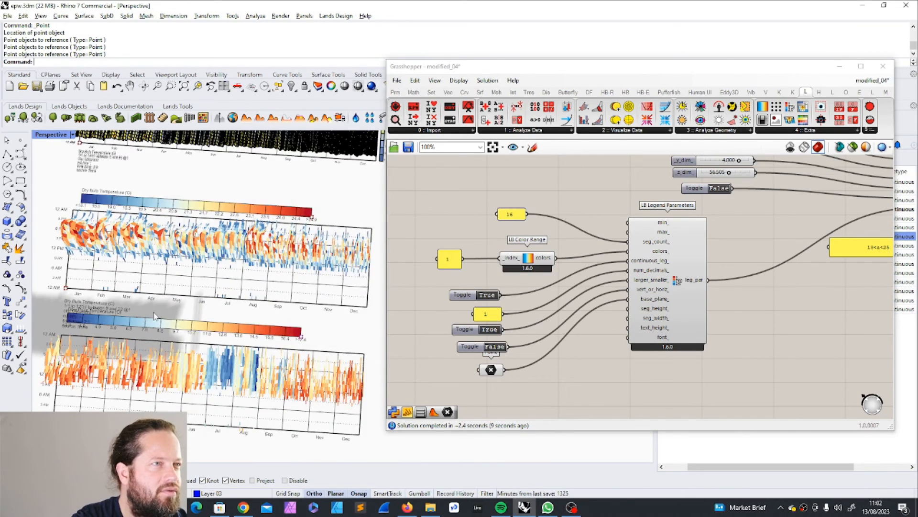
Step: Set the vert_or_horiz_ toggle to True and delete the Point connected to the legend's base_plane_ input
click(522, 310)
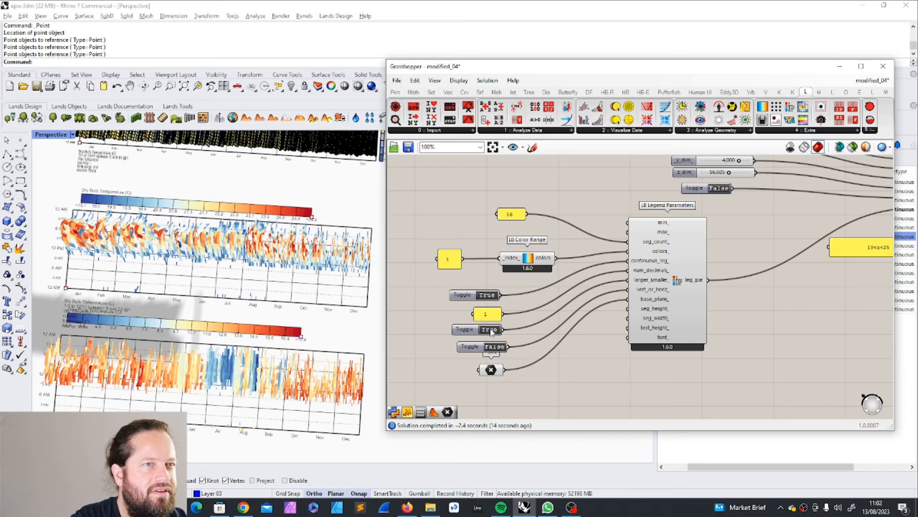
double_click(488, 329)
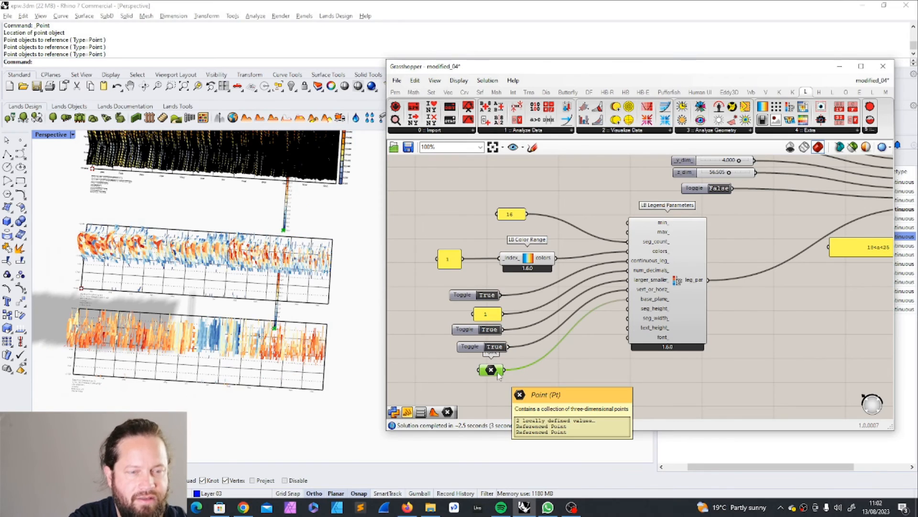
key(Delete)
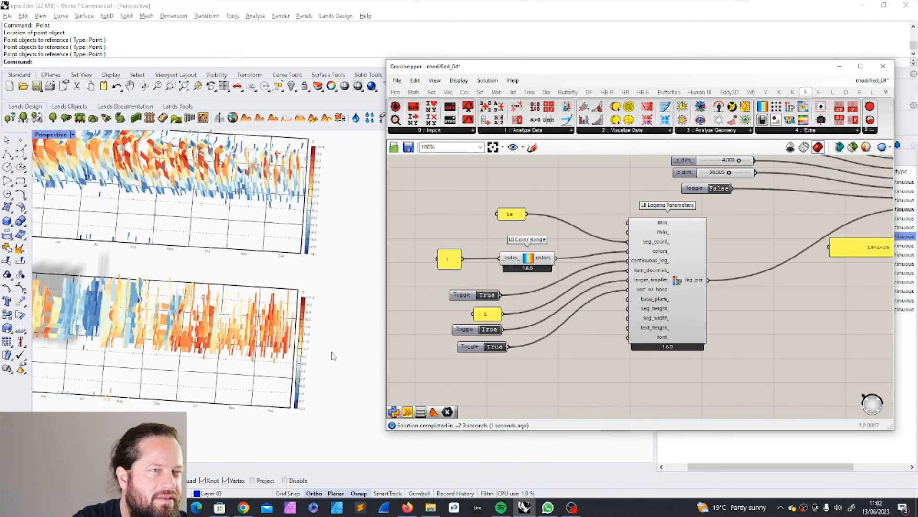
Step: Examine the lower plot's legend up close and compare both plots in the perspective view
scroll(308, 330, up, 5)
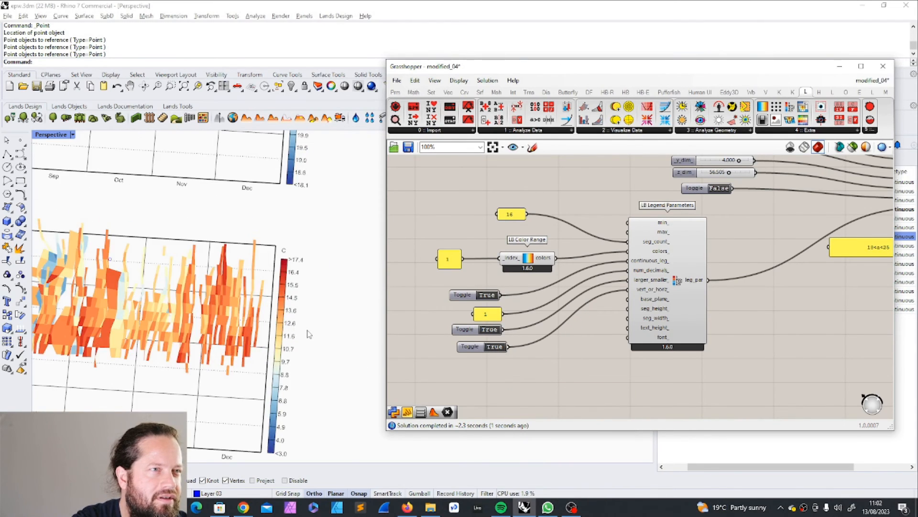
scroll(307, 330, down, 8)
right_drag(307, 330, 259, 309)
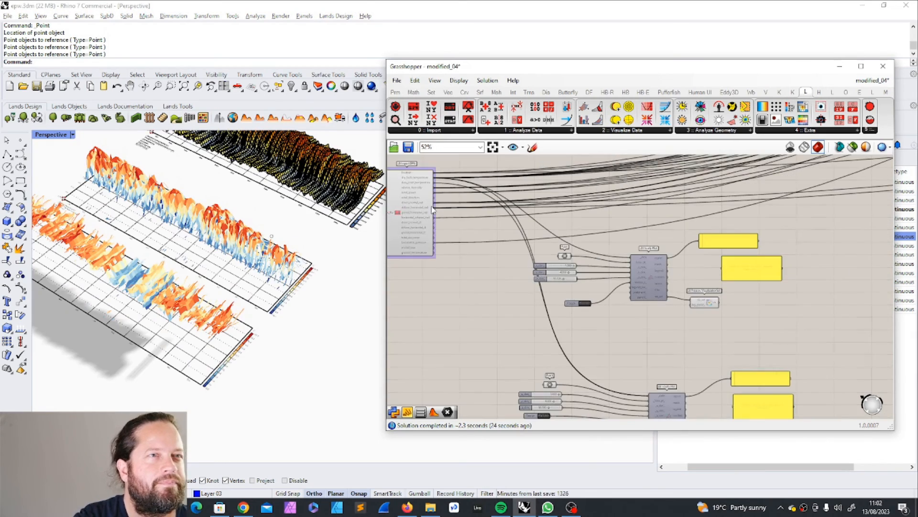
Step: Connect the EPW import's relative_humidity output as a third data series on the lower LB Hourly Plot
scroll(432, 201, up, 3)
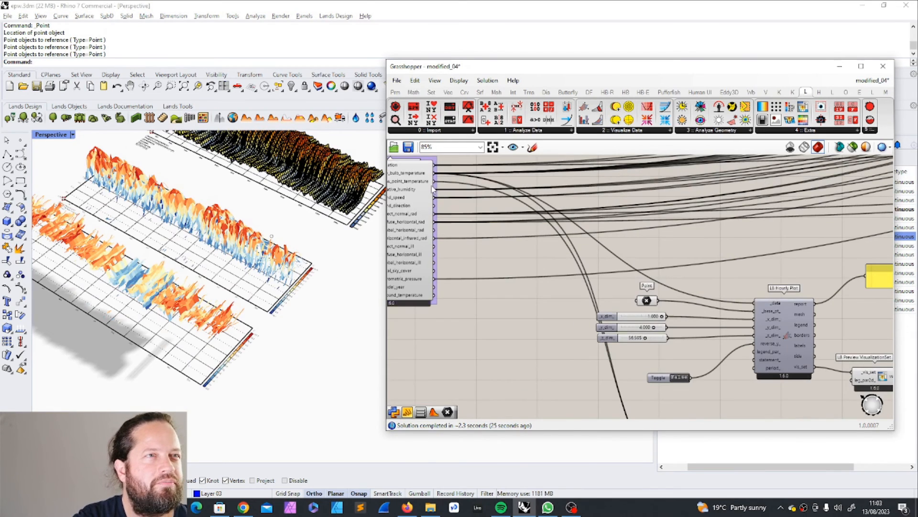
scroll(444, 189, down, 2)
scroll(441, 190, down, 2)
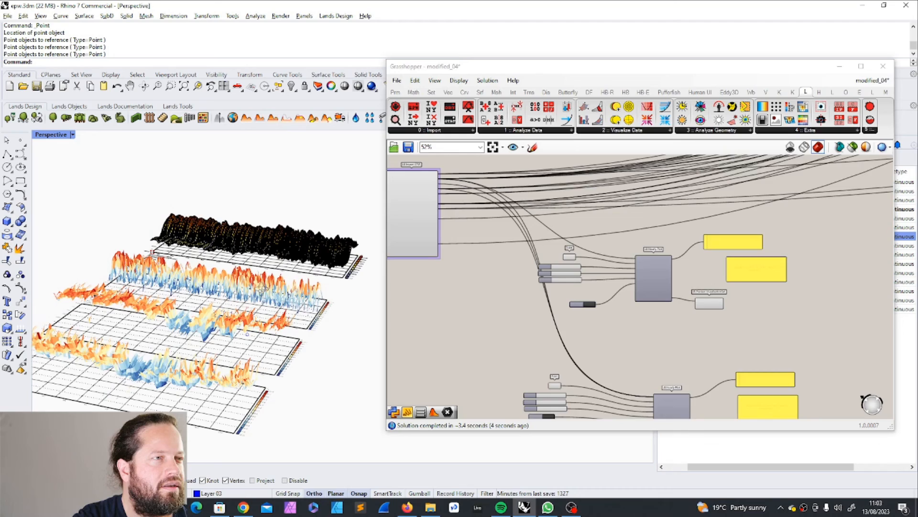
Step: Examine the 18<a<25 panel feeding statement_ and the output panels around the lower LB Hourly Plot
scroll(574, 324, down, 4)
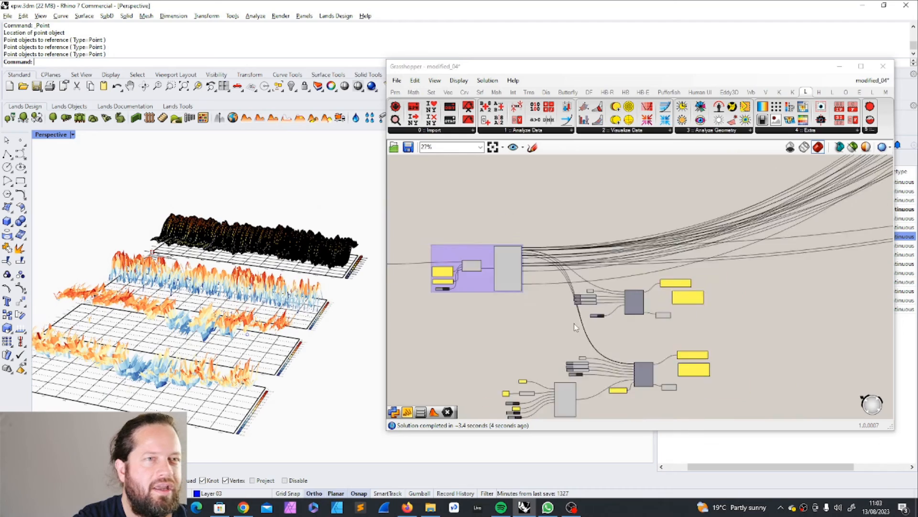
scroll(596, 357, up, 10)
scroll(590, 342, down, 3)
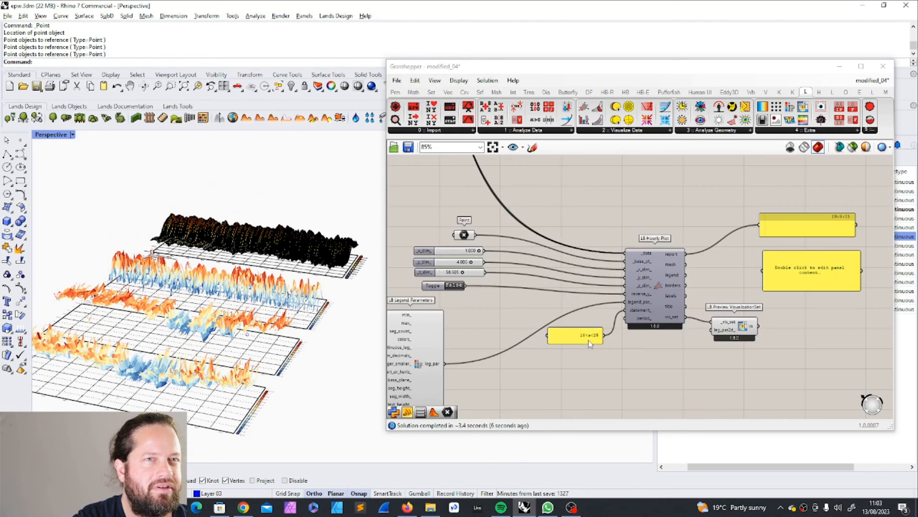
scroll(588, 340, up, 5)
click(579, 338)
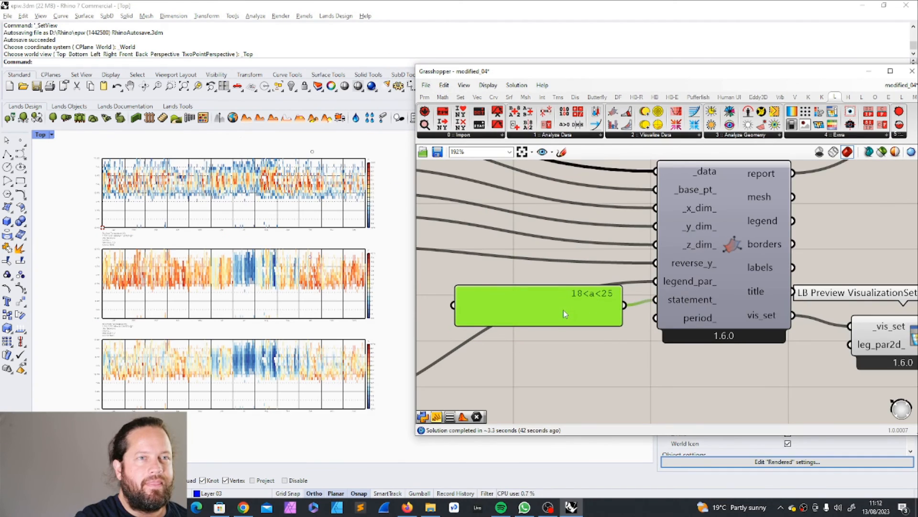
click(600, 353)
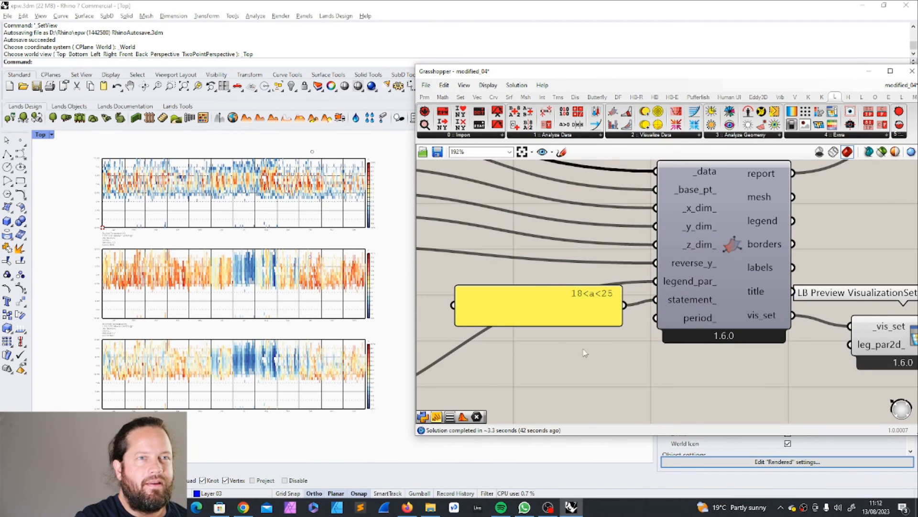
scroll(558, 342, down, 7)
scroll(751, 300, up, 8)
click(687, 269)
scroll(687, 269, down, 5)
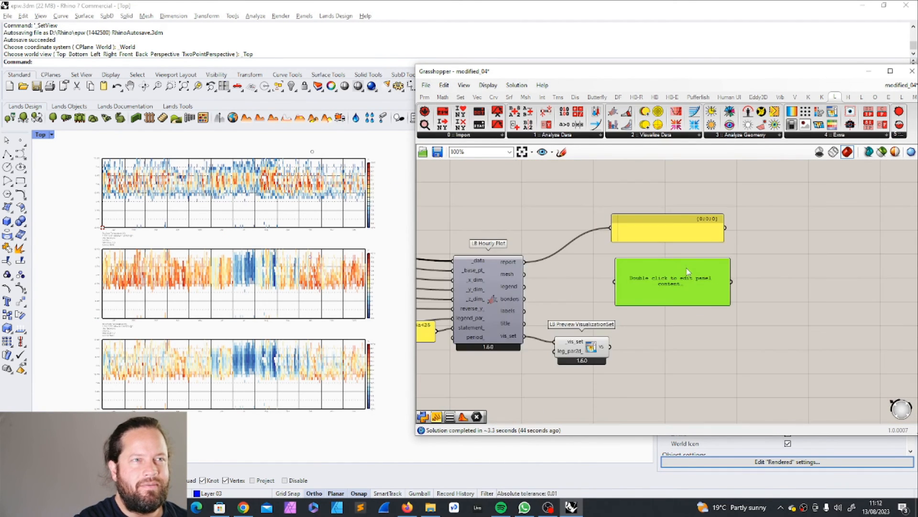
Step: Try to bake the lower plot's LB Preview VisualizationSet into Rhino
scroll(598, 283, up, 5)
click(700, 333)
click(701, 385)
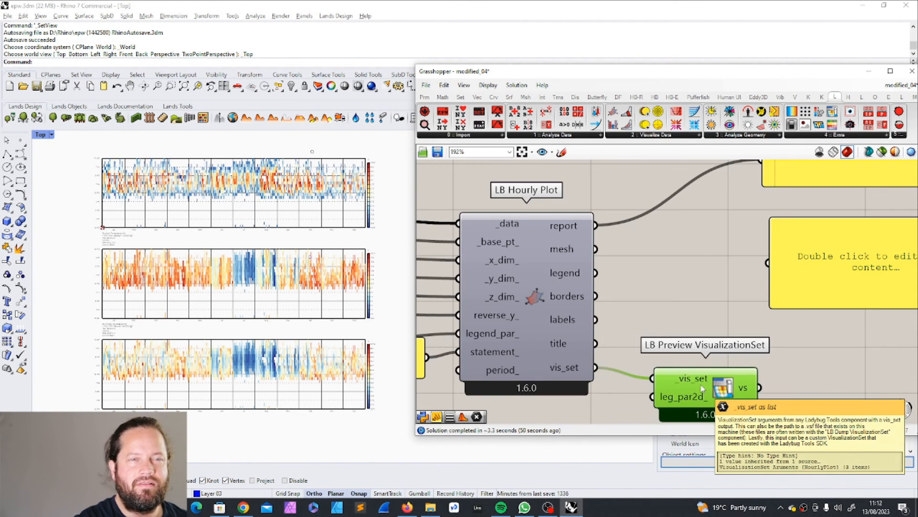
right_click(722, 387)
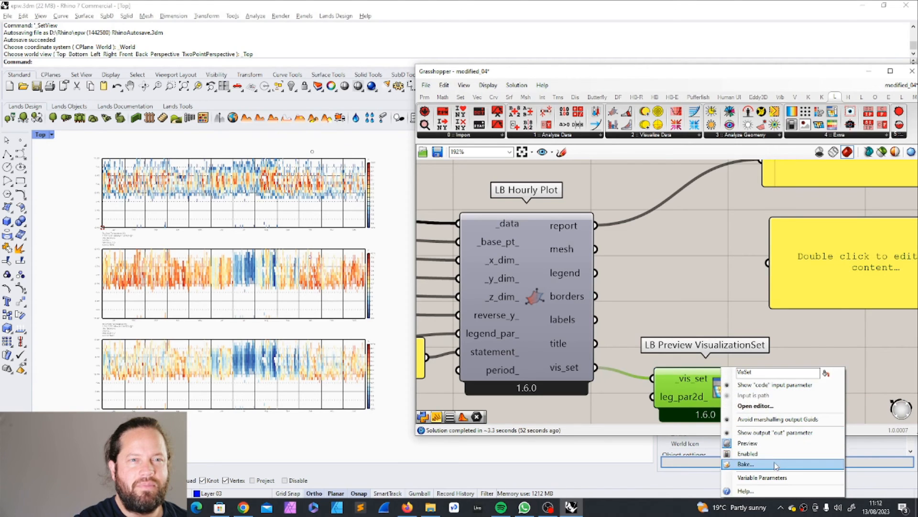
click(746, 464)
click(769, 347)
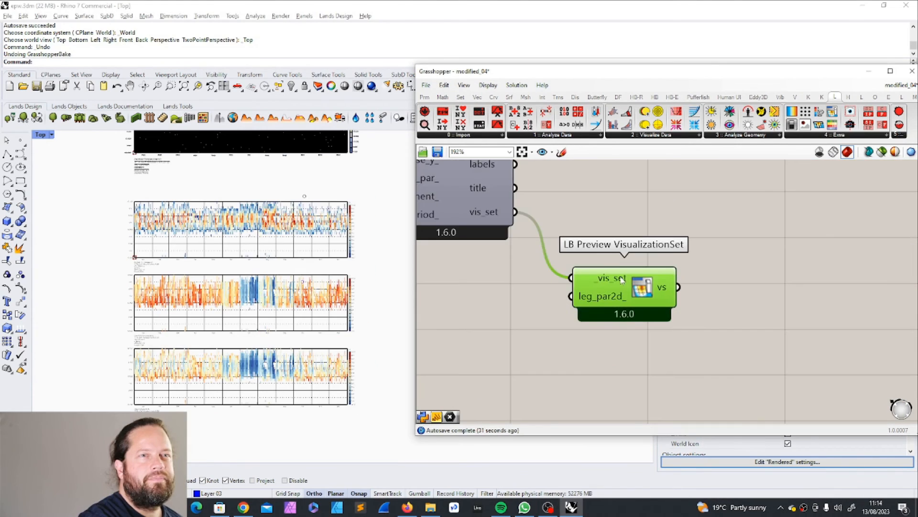
right_click(646, 286)
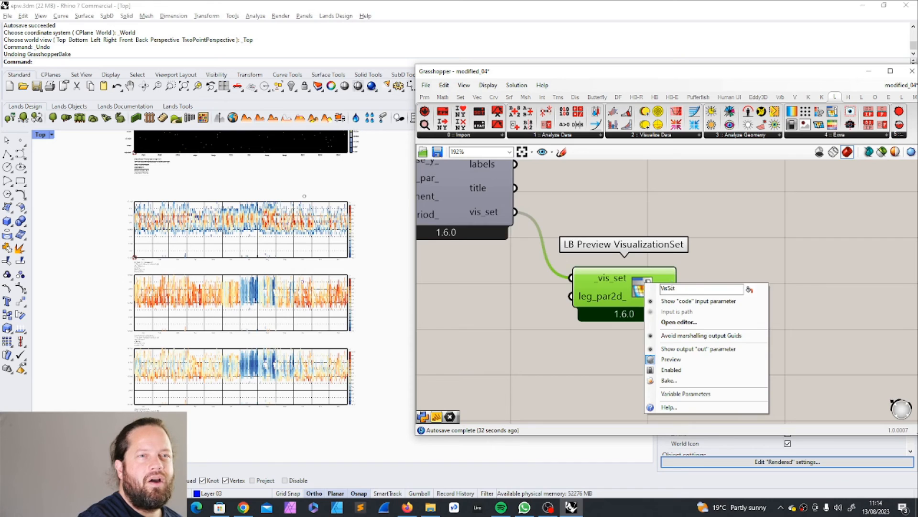
click(830, 310)
click(599, 282)
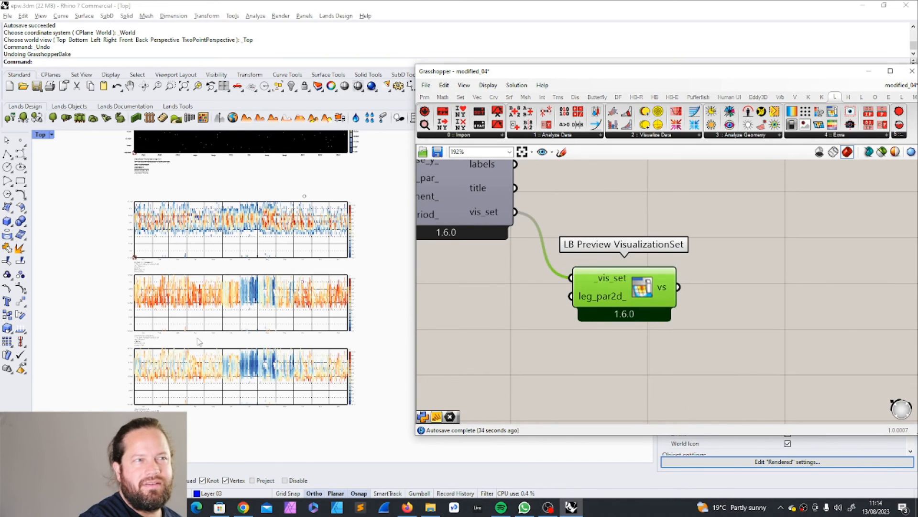
click(719, 316)
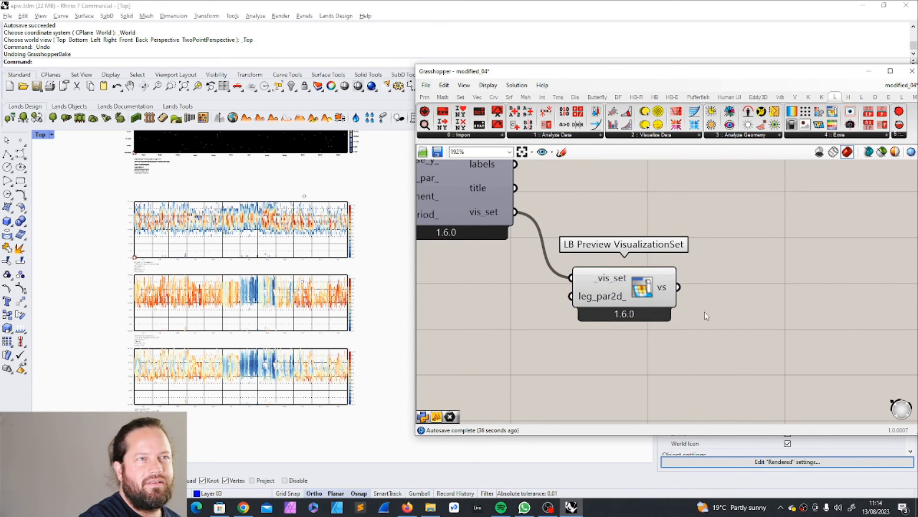
Step: Delete the 18<a<25 panel from the lower LB Hourly Plot's statement_ input
scroll(674, 311, down, 9)
scroll(478, 323, up, 5)
scroll(628, 368, up, 3)
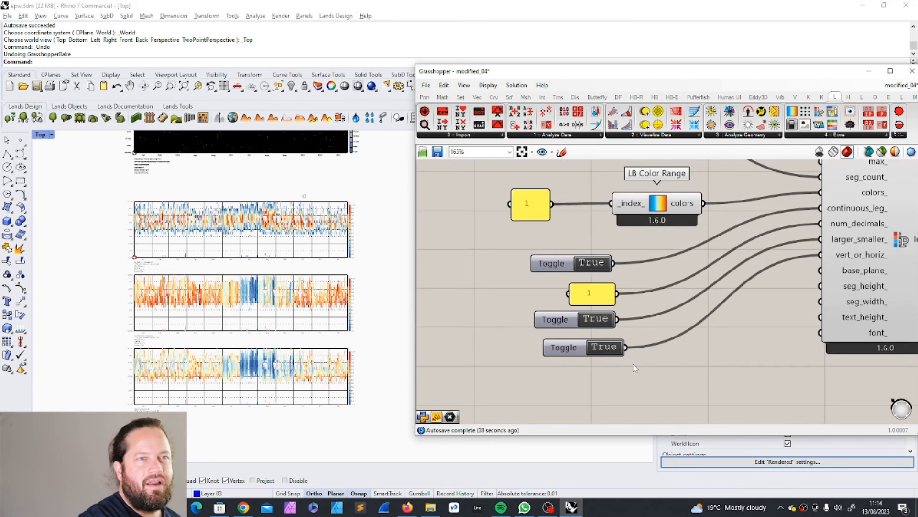
scroll(635, 367, down, 5)
scroll(637, 274, up, 4)
click(631, 273)
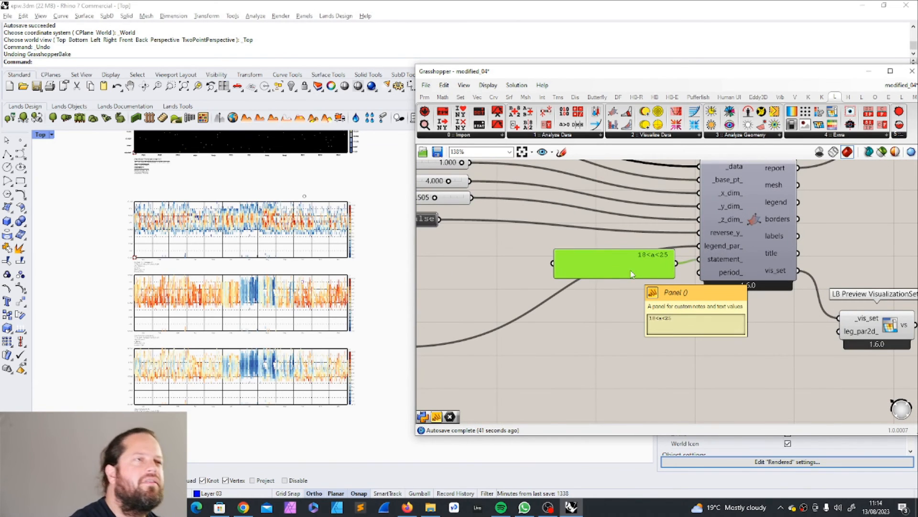
key(Delete)
scroll(686, 305, down, 3)
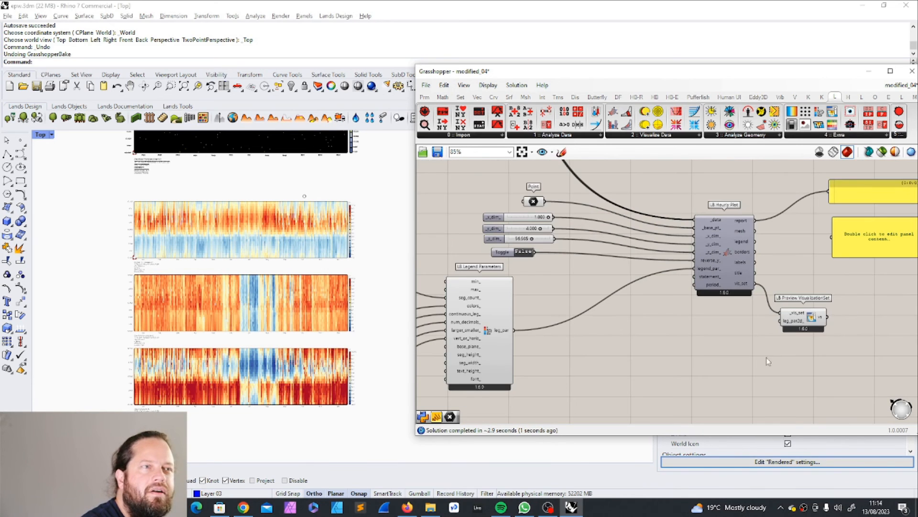
Step: Try to bake the unfiltered plots from LB Preview VisualizationSet and dismiss the script error
scroll(717, 325, up, 5)
click(669, 285)
right_click(708, 283)
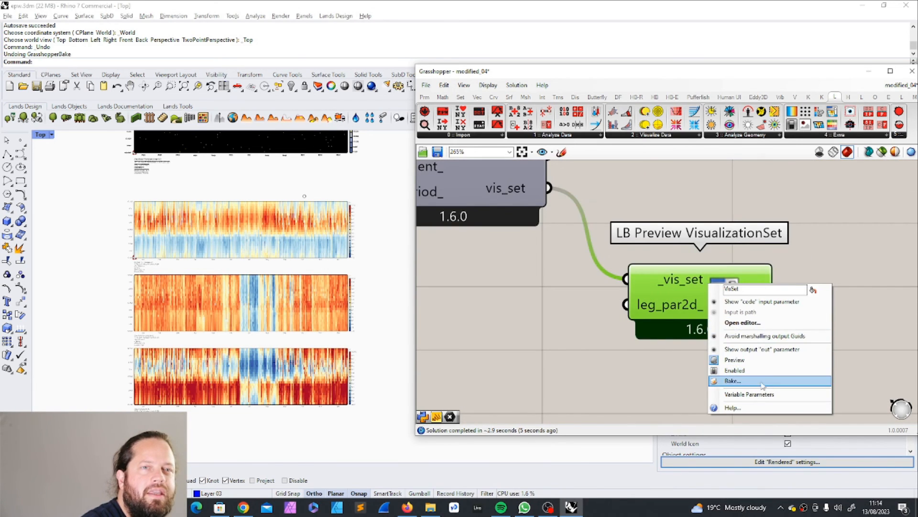
click(760, 382)
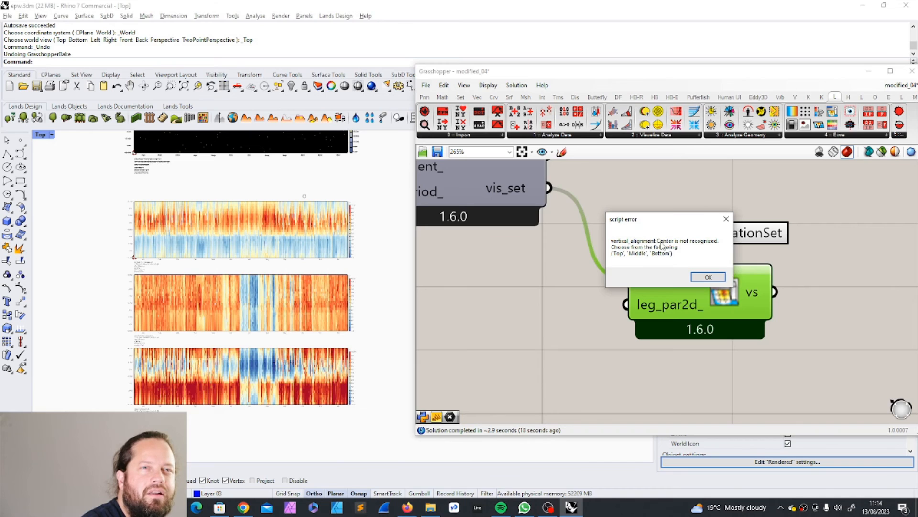
click(708, 277)
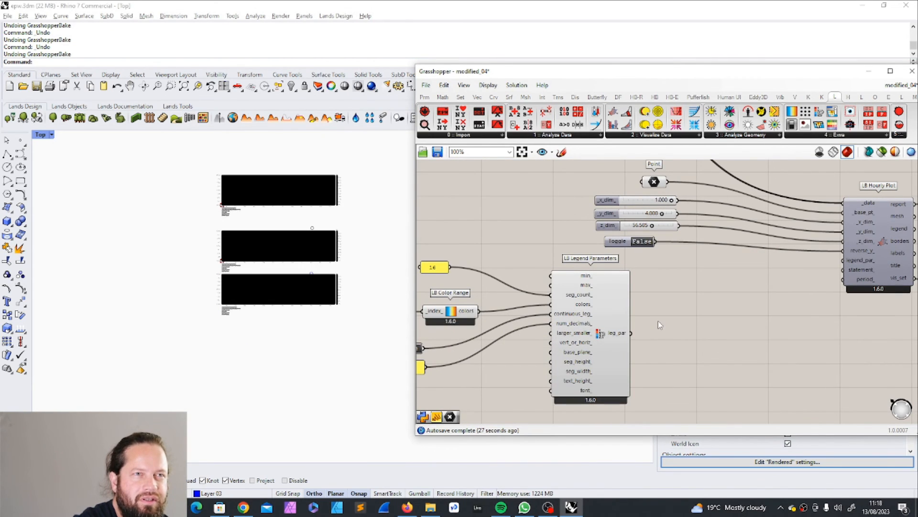
Step: Examine the disconnected LB Legend Parameters inputs, including num_decimals_, and the hourly plots in the top view
scroll(736, 352, down, 4)
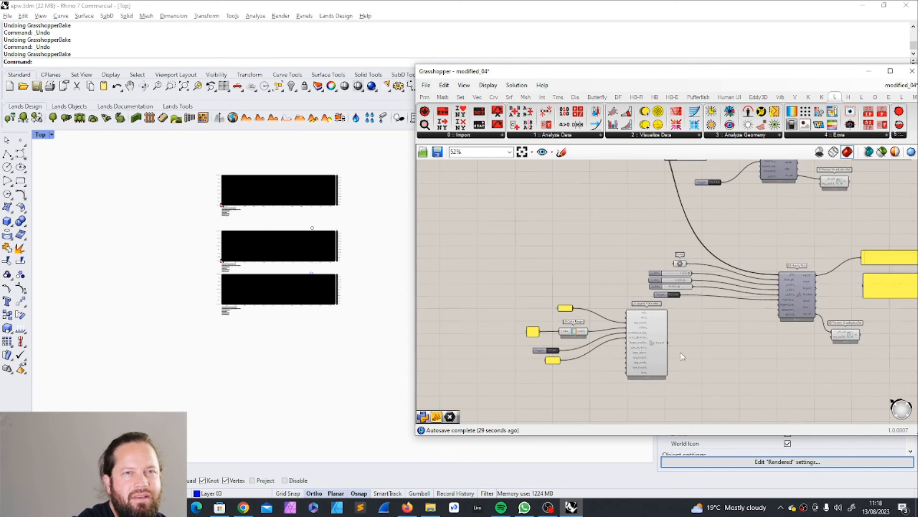
scroll(866, 332, up, 7)
click(754, 348)
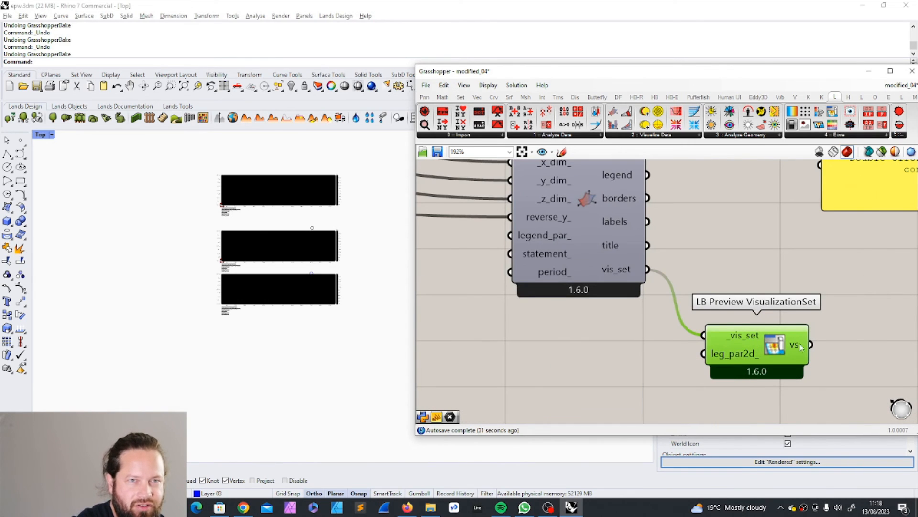
scroll(854, 342, down, 5)
scroll(727, 354, up, 3)
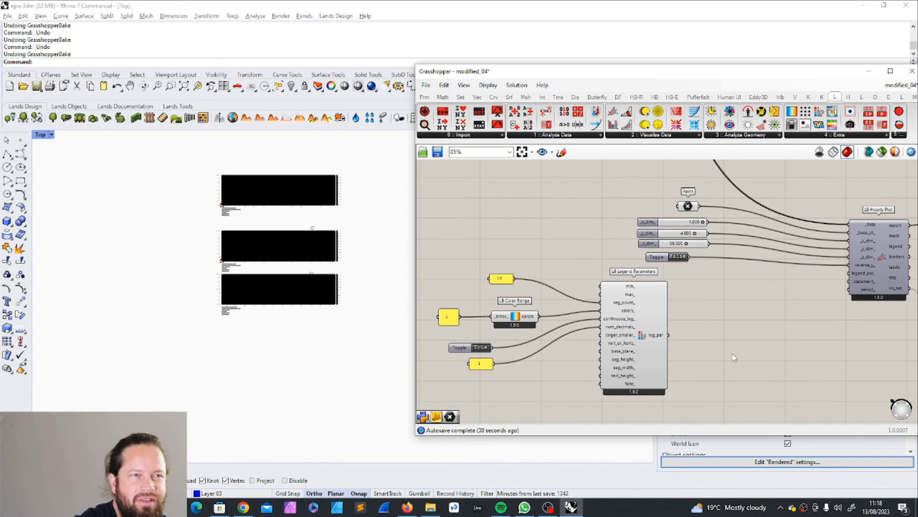
scroll(296, 249, up, 5)
scroll(257, 257, down, 2)
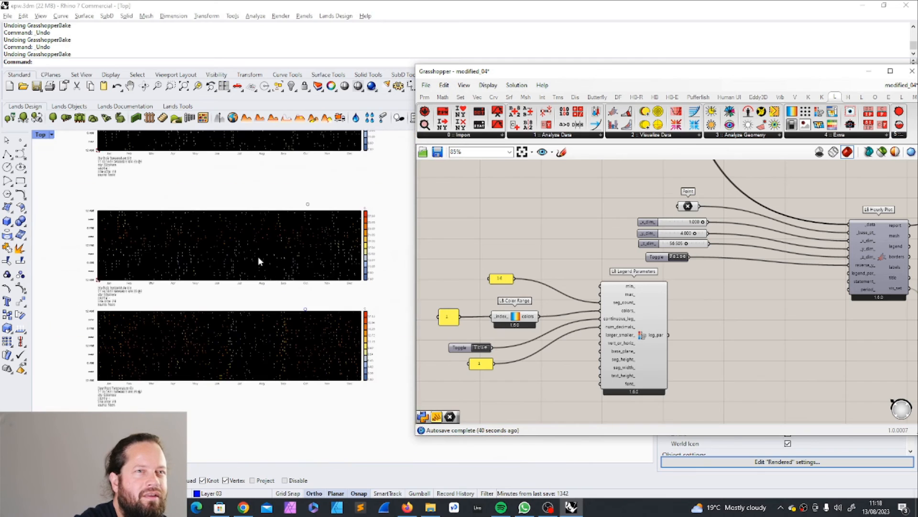
mouse_move(625, 330)
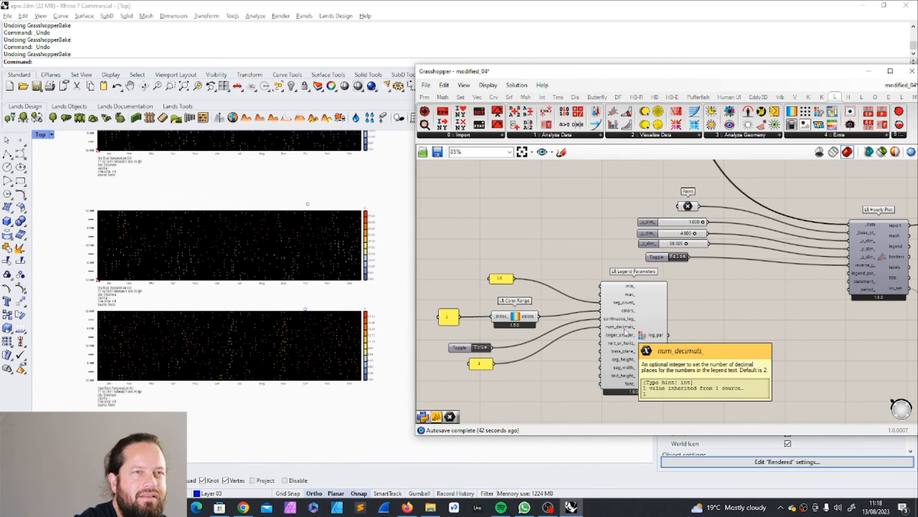
Step: Delete the continuous_leg_ toggle and num_decimals_ panel, and connect leg_par to the LB Hourly Plot's legend_par_ input
click(467, 348)
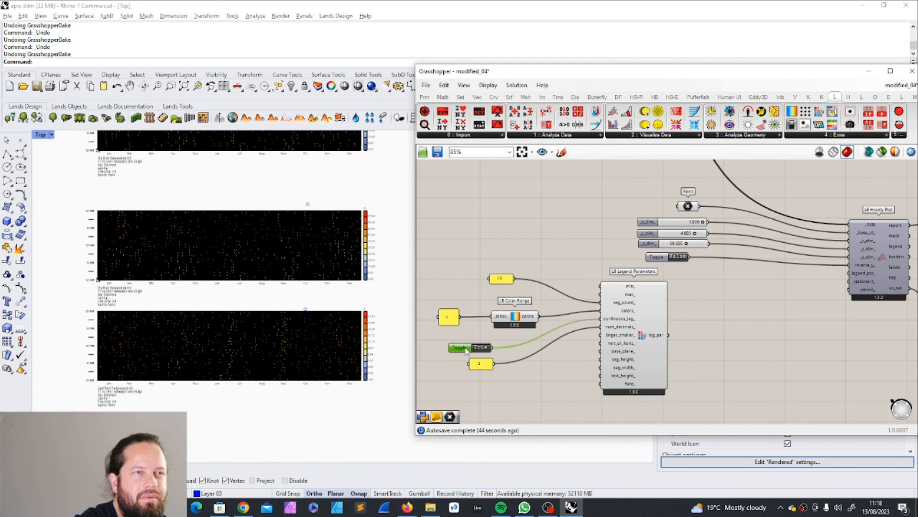
key(Delete)
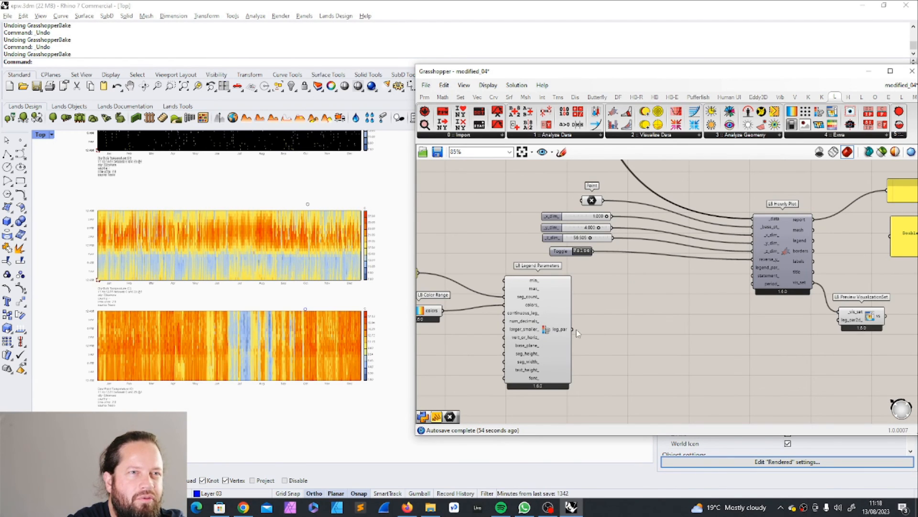
drag(577, 330, 755, 270)
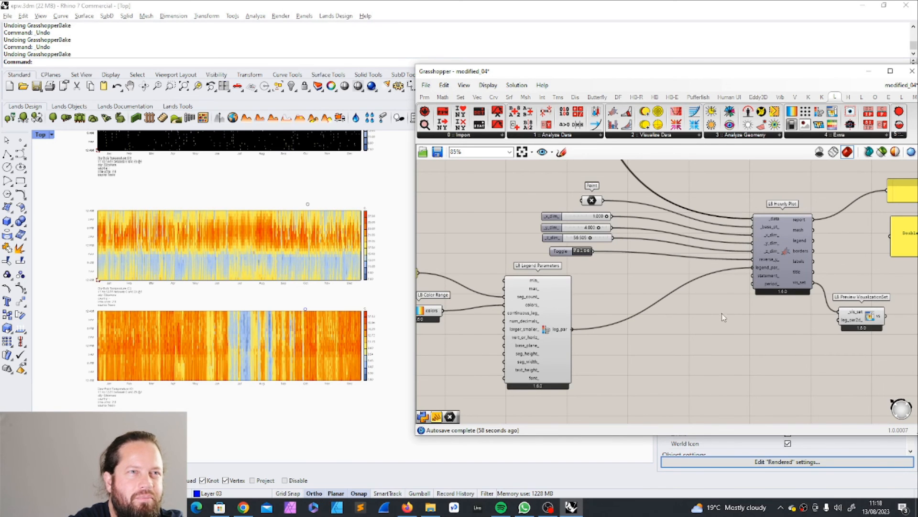
scroll(691, 340, down, 4)
scroll(687, 340, up, 6)
scroll(686, 341, down, 3)
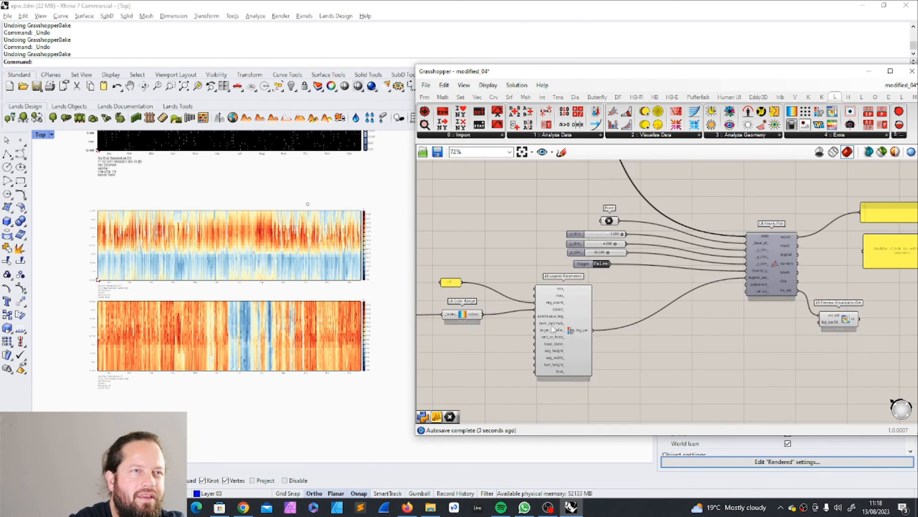
Step: Delete the panel with value 16 from the seg_count_ input of LB Legend Parameters
scroll(459, 281, up, 3)
right_drag(458, 281, 495, 266)
click(495, 266)
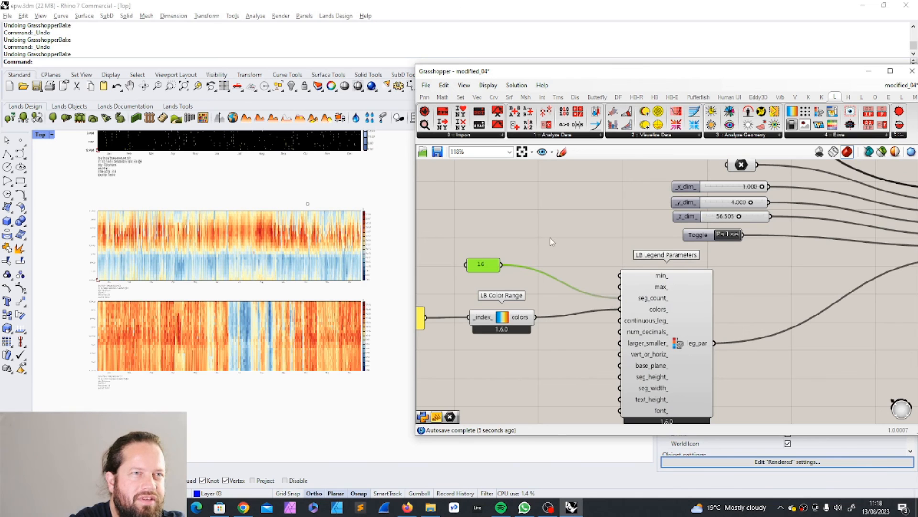
key(Delete)
scroll(544, 287, down, 1)
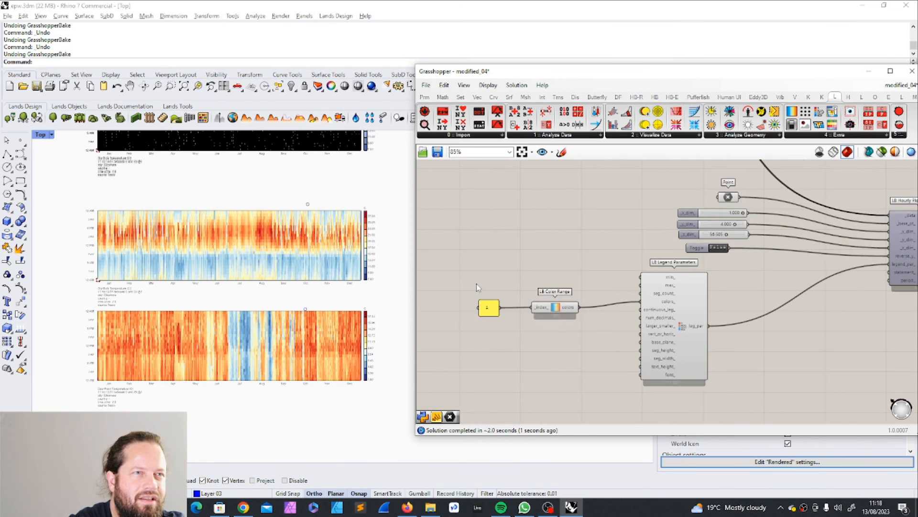
drag(476, 282, 589, 350)
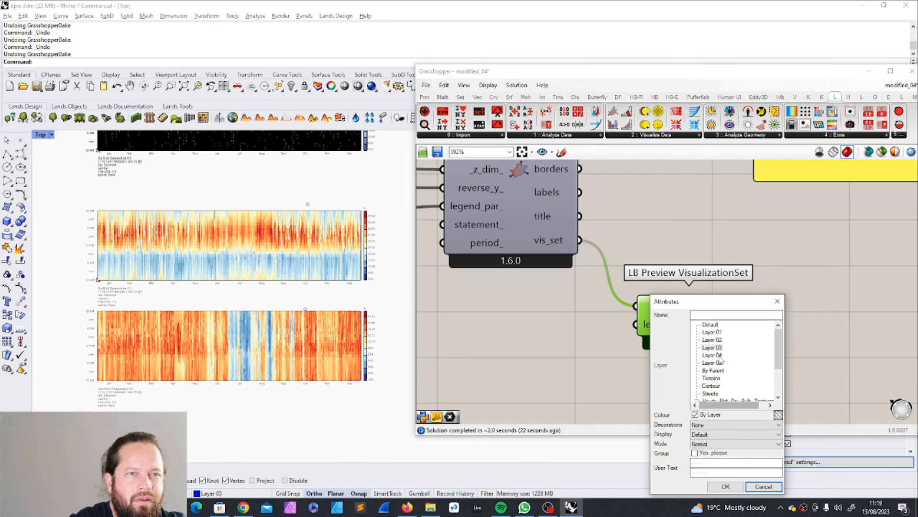
Step: Bake the lower plot's LB Preview VisualizationSet to Layer 02
click(712, 348)
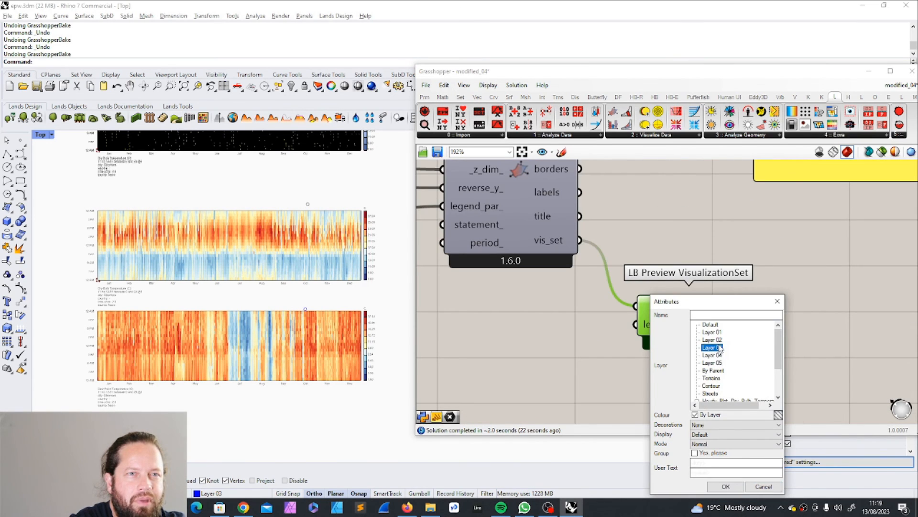
click(713, 340)
click(735, 486)
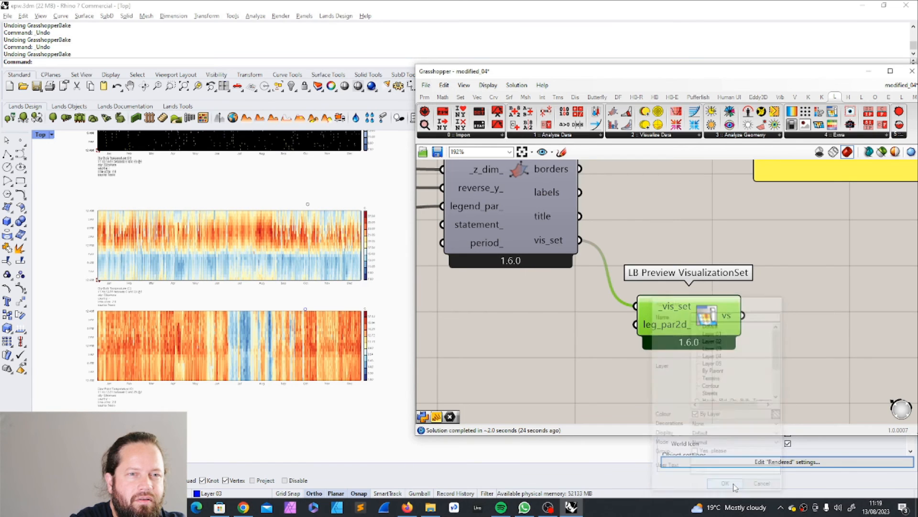
Step: Move the colour index panel and LB Color Range together slightly farther from LB Legend Parameters
scroll(664, 375, down, 3)
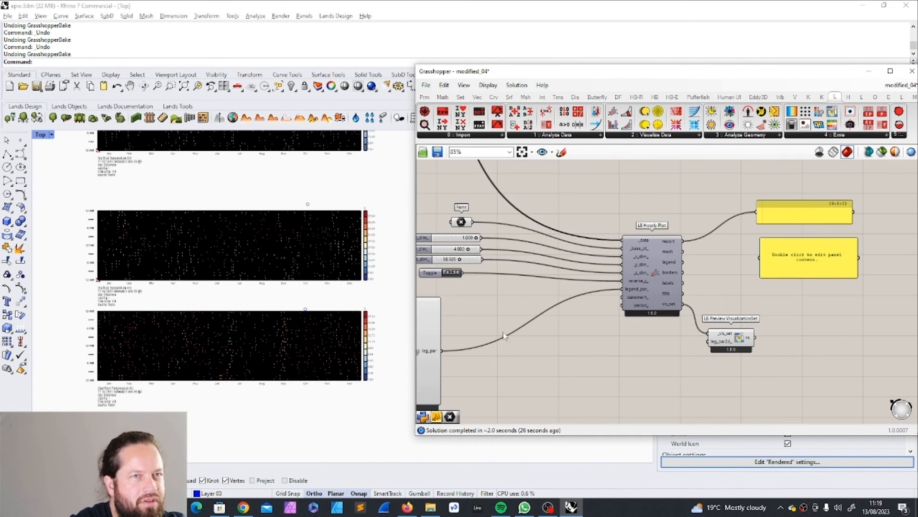
scroll(337, 330, up, 5)
scroll(337, 330, down, 3)
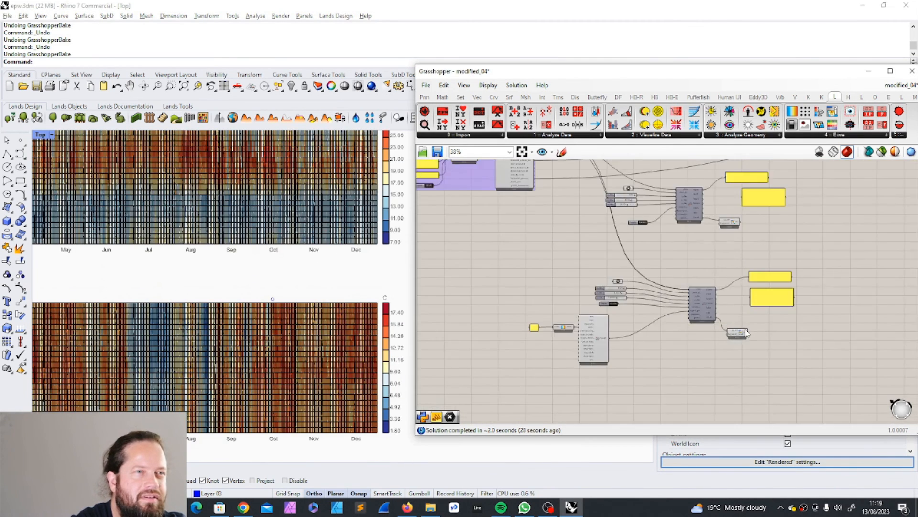
scroll(653, 327, up, 3)
scroll(457, 316, down, 3)
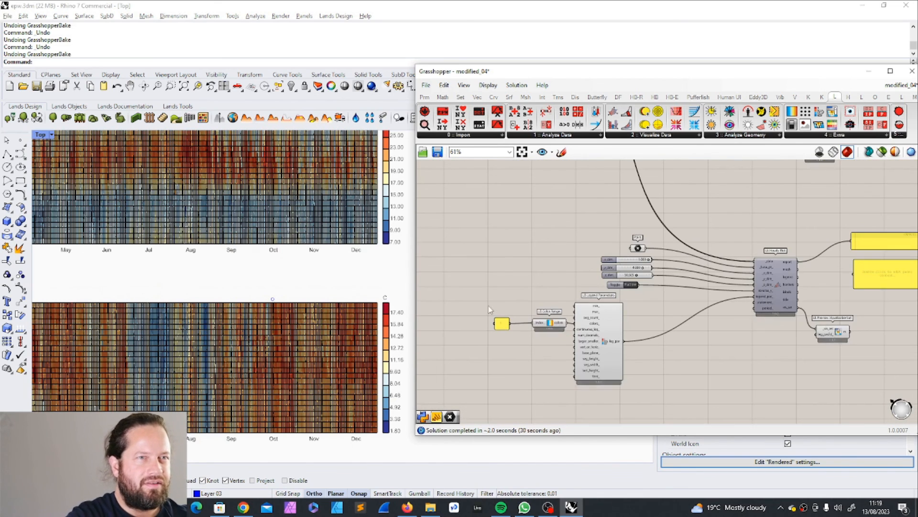
drag(481, 302, 569, 350)
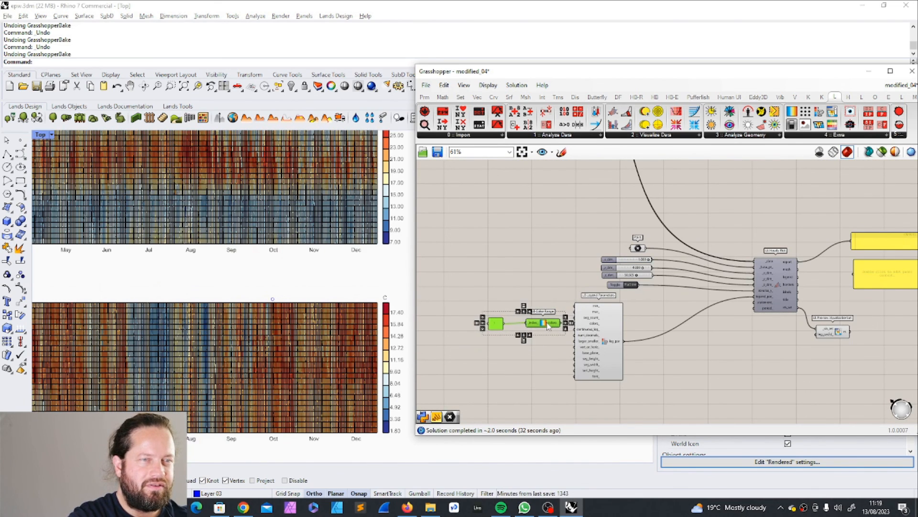
Step: Duplicate the panel containing 1 and connect the copy to the num_decimals_ input of LB Legend Parameters
scroll(559, 316, up, 4)
mouse_move(650, 382)
mouse_down()
mouse_move(663, 382)
mouse_move(655, 381)
mouse_up()
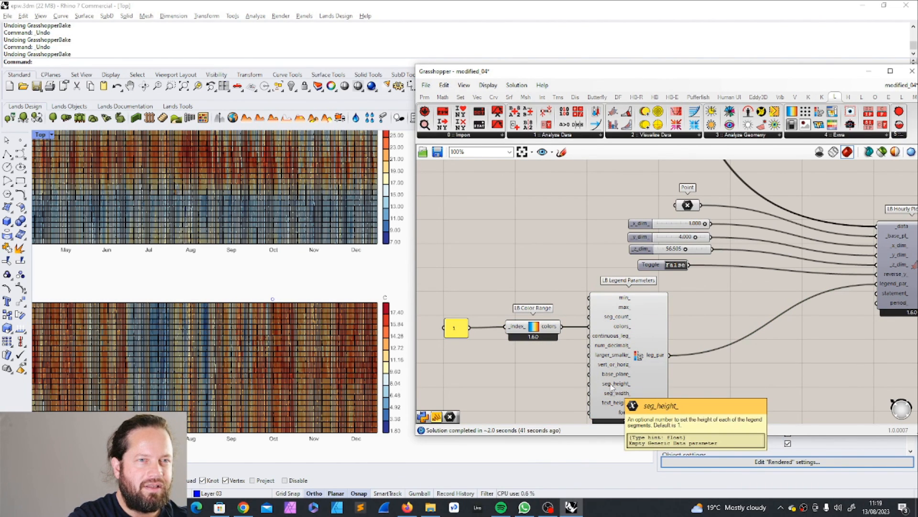
scroll(760, 384, down, 3)
drag(504, 309, 746, 420)
click(746, 421)
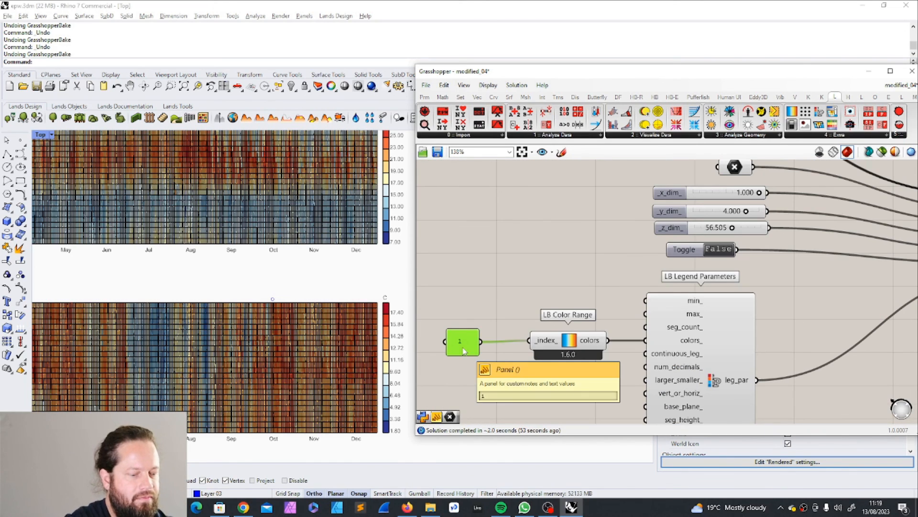
key(ctrl+c)
key(ctrl+v)
drag(462, 360, 644, 370)
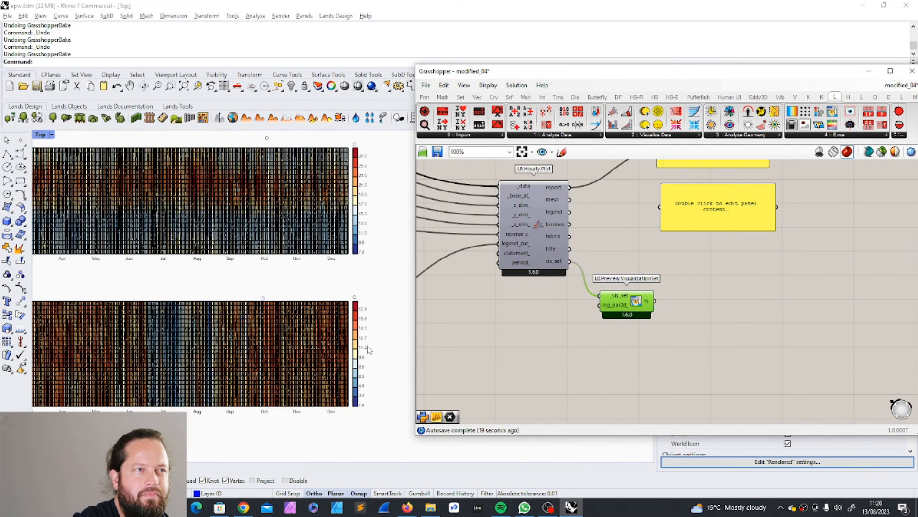
Step: Examine the lower hourly plot's legend labels in the top view and the panels feeding LB Legend Parameters
scroll(369, 351, up, 3)
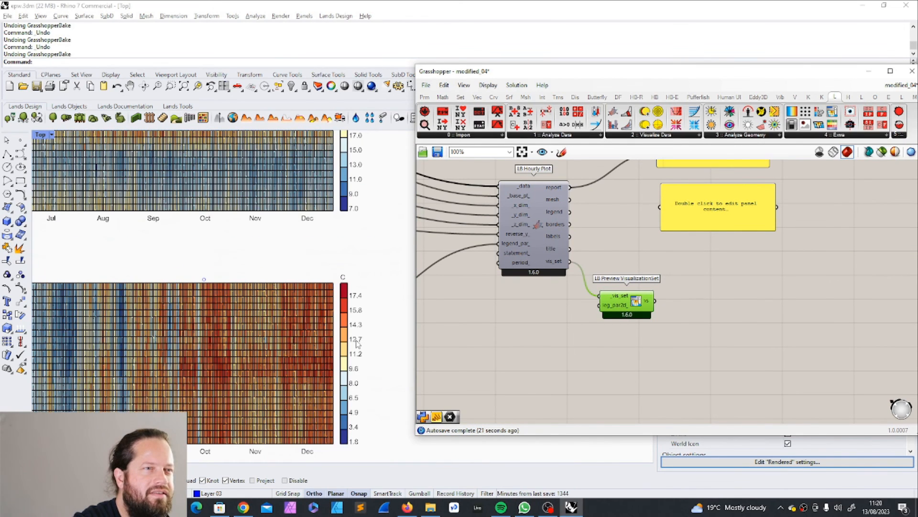
click(355, 340)
click(620, 360)
scroll(651, 290, down, 3)
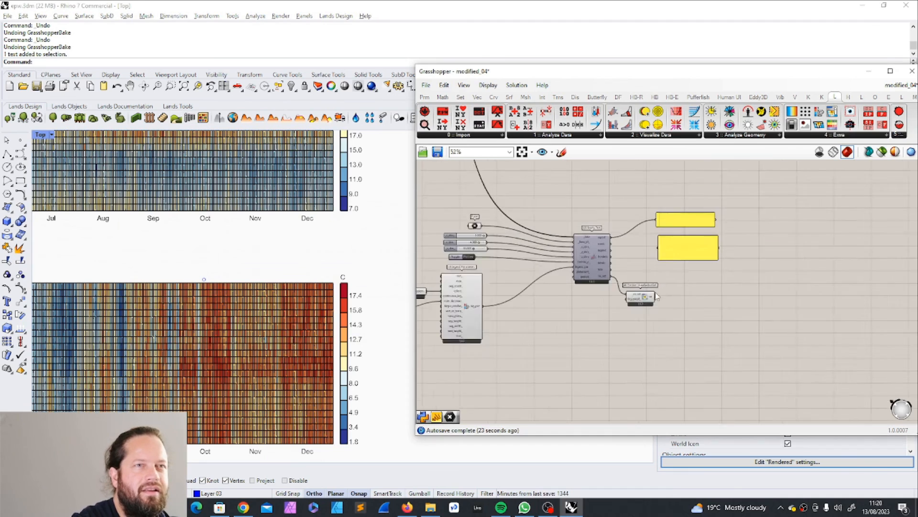
right_drag(650, 289, 780, 295)
scroll(522, 293, up, 5)
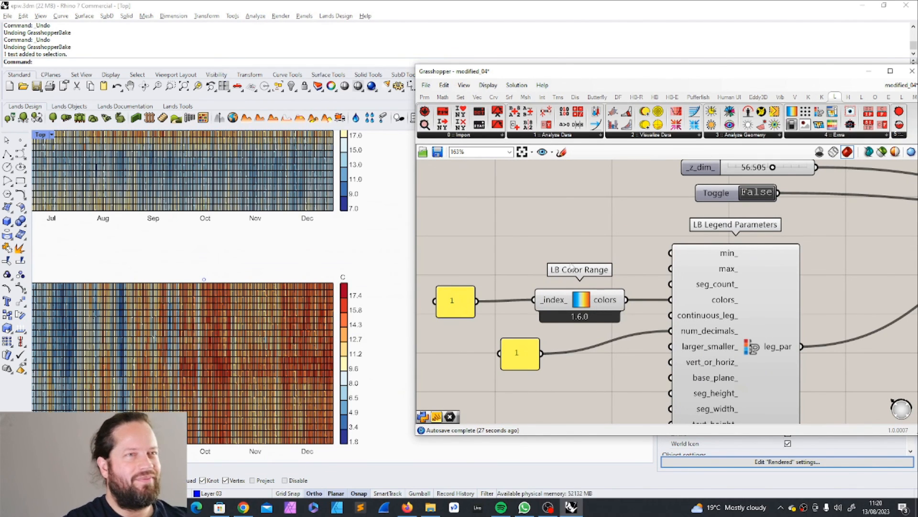
scroll(573, 266, down, 5)
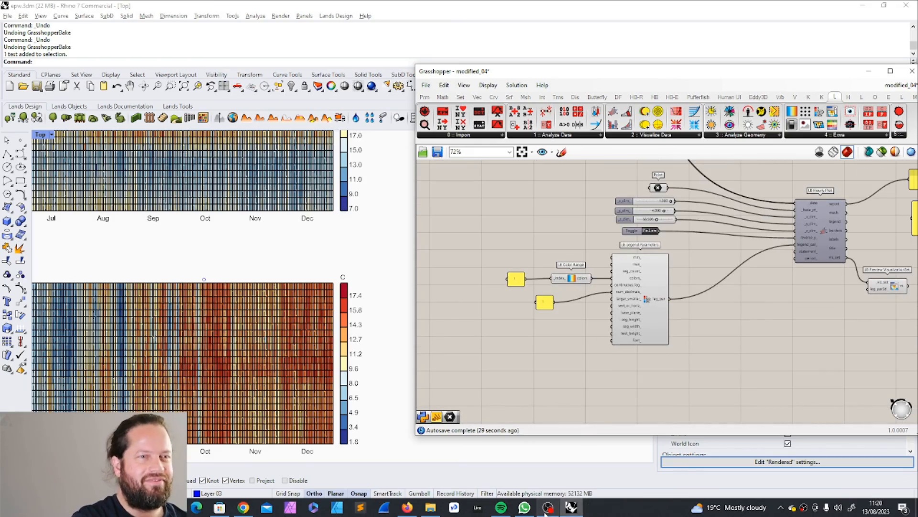